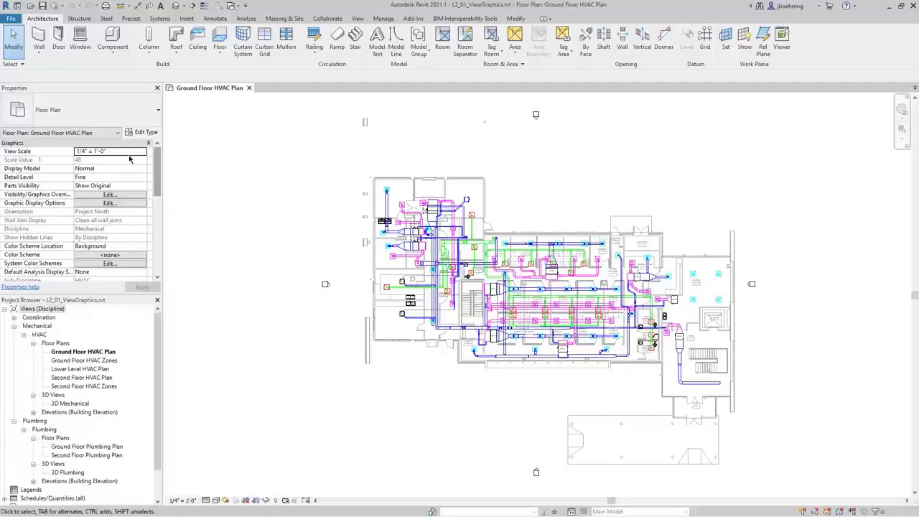
# Check the view scale and detail level properties of the Ground Floor HVAC Plan and the list of available scales
pyautogui.click(119, 154)
pyautogui.click(111, 177)
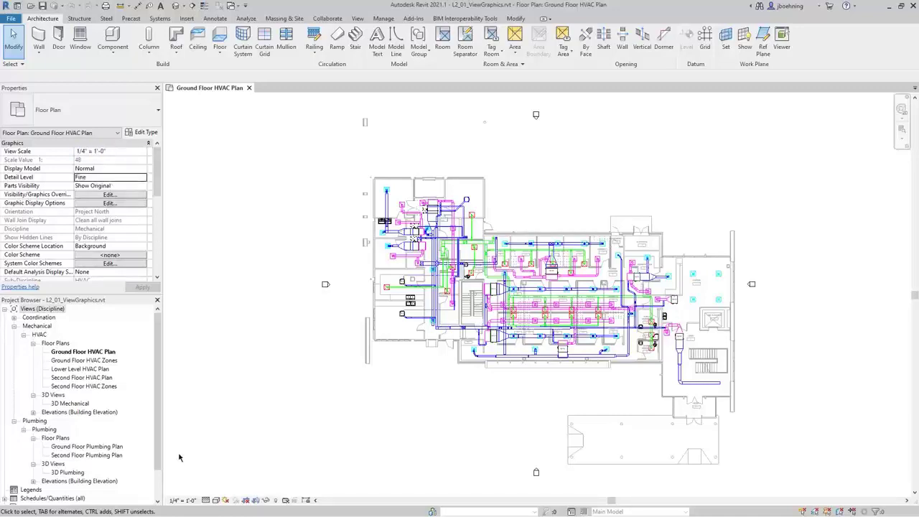
pyautogui.click(186, 501)
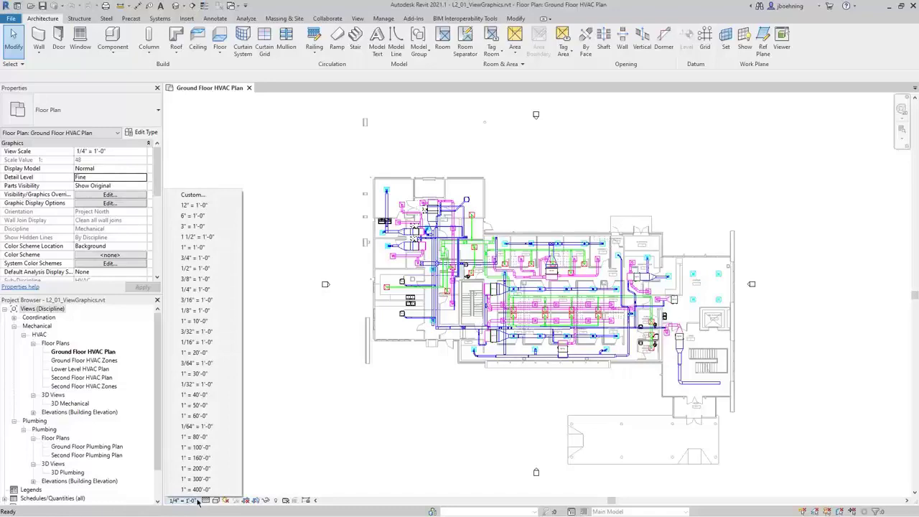
pyautogui.click(206, 501)
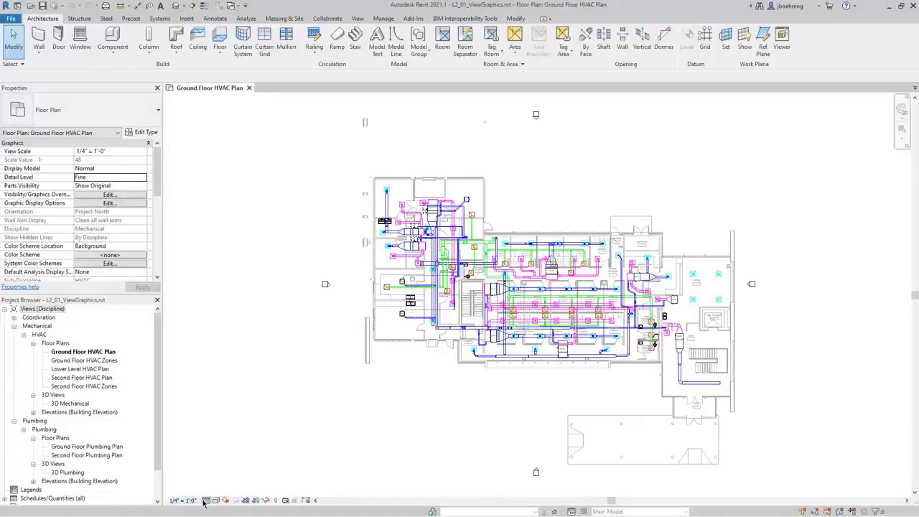
pyautogui.click(293, 482)
# Switch the plan's detail level to Medium and to Coarse to compare how ducts and pipes are drawn
pyautogui.scroll(5, 430, 227)
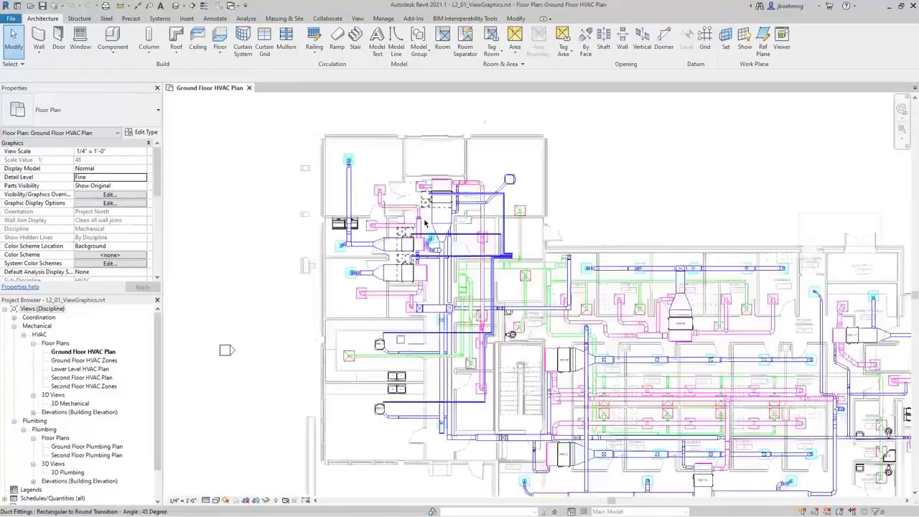
pyautogui.moveTo(443, 219); pyautogui.dragTo(469, 249, button='middle')
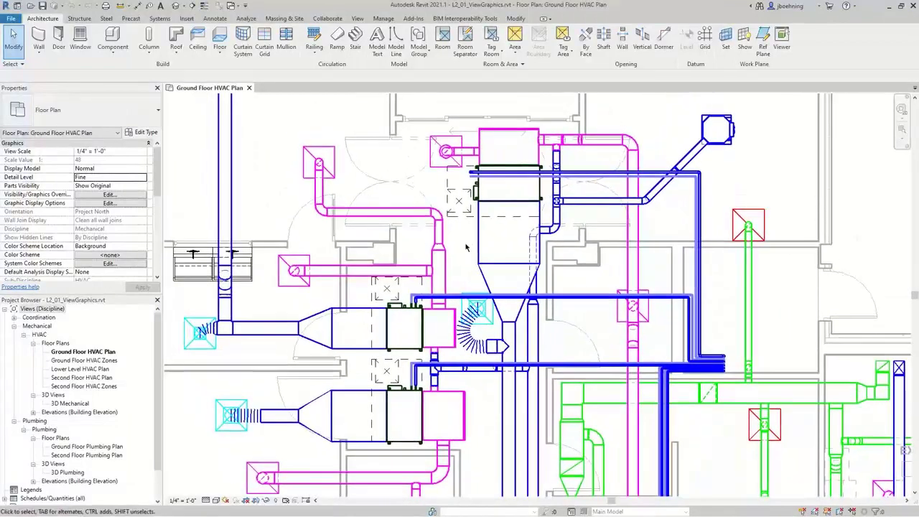
pyautogui.click(206, 500)
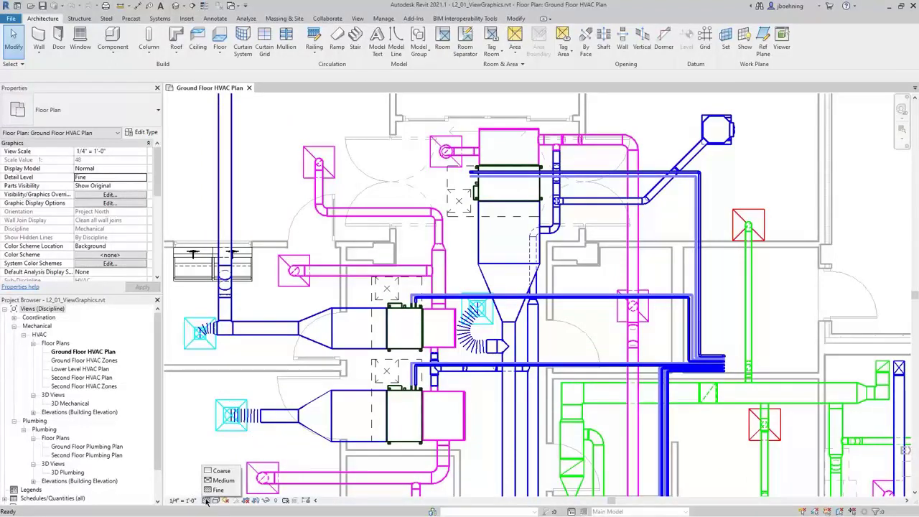
pyautogui.click(230, 482)
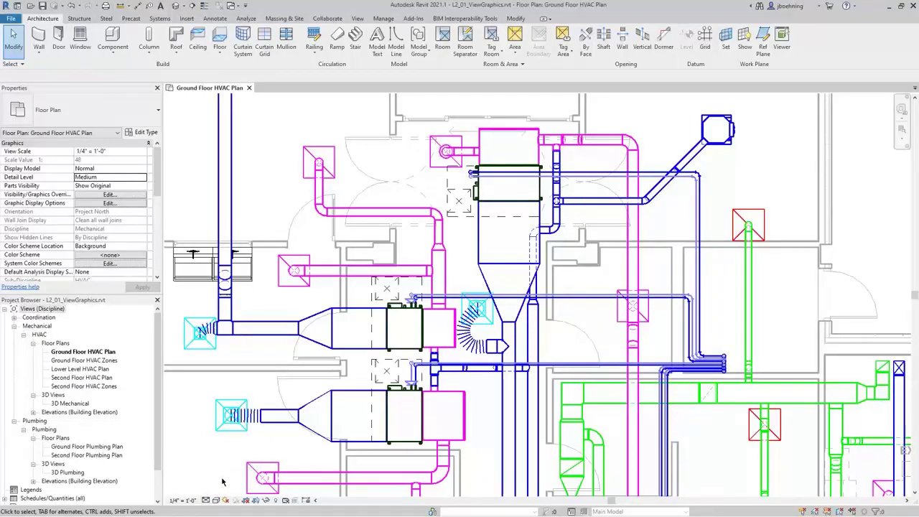
pyautogui.click(215, 500)
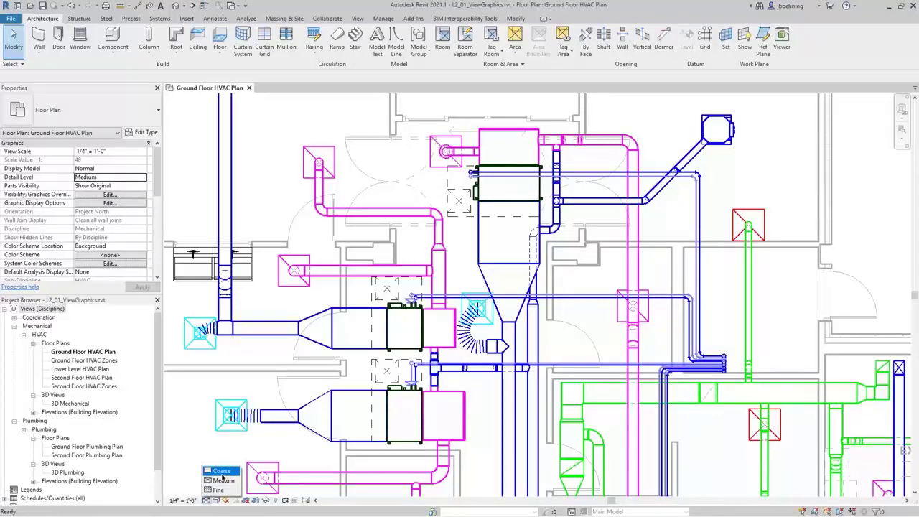
pyautogui.click(221, 473)
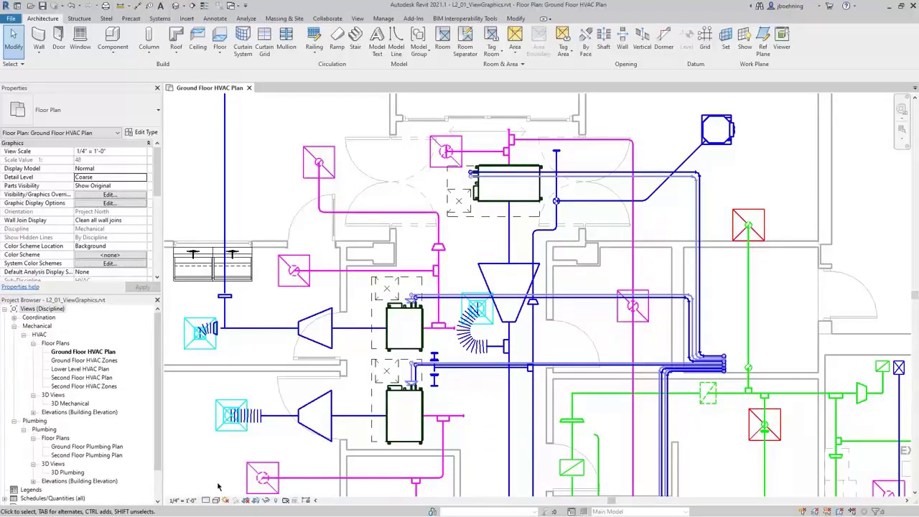
# Set the detail level of the Ground Floor HVAC Plan to Fine
pyautogui.click(216, 501)
pyautogui.click(213, 491)
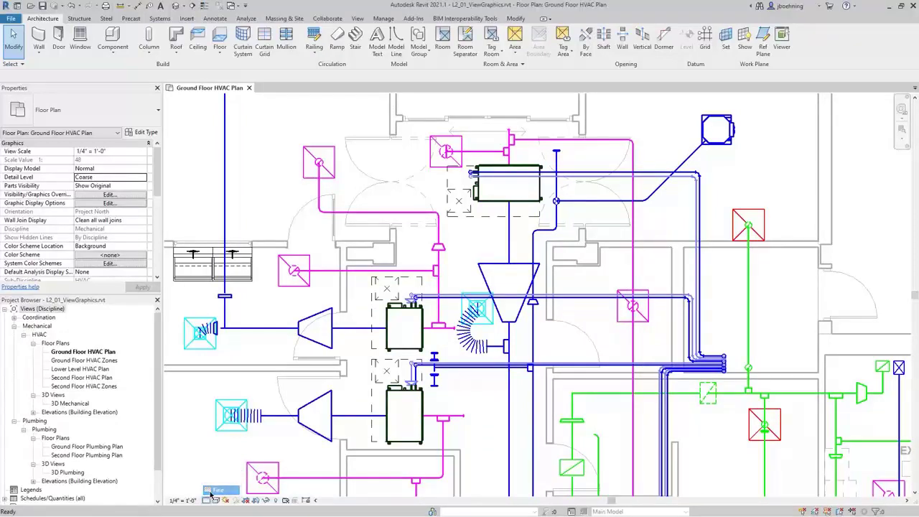
pyautogui.scroll(-2, 276, 376)
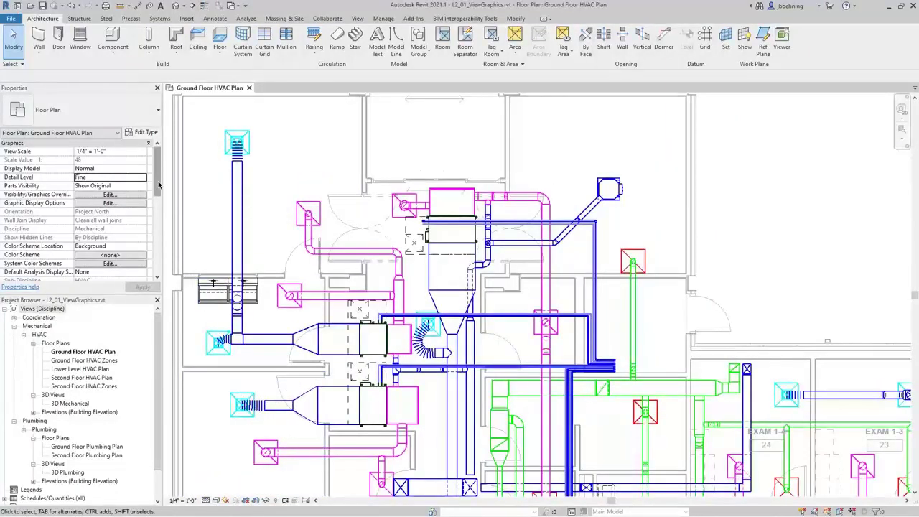
# Open the Mechanical Plan view template assigned to the floor plan and review its parameters and Include settings
pyautogui.moveTo(159, 185); pyautogui.dragTo(155, 194)
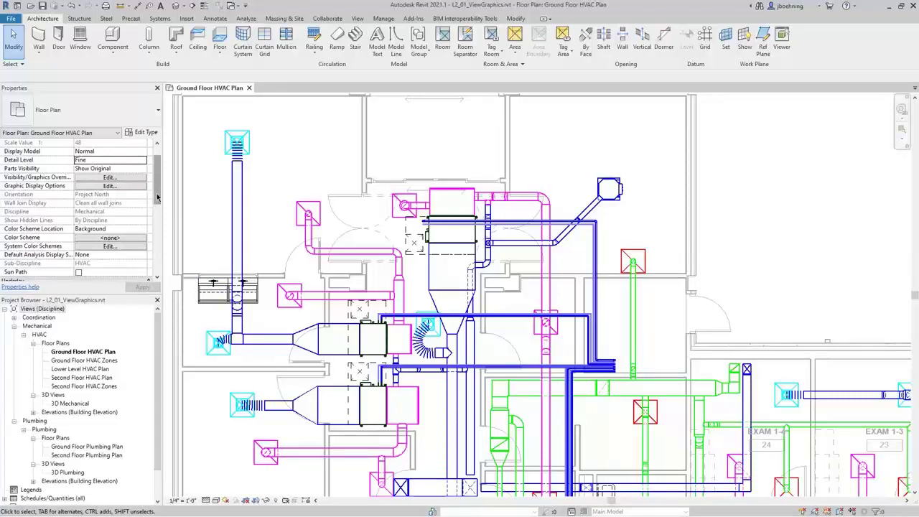
pyautogui.moveTo(156, 198); pyautogui.dragTo(160, 273)
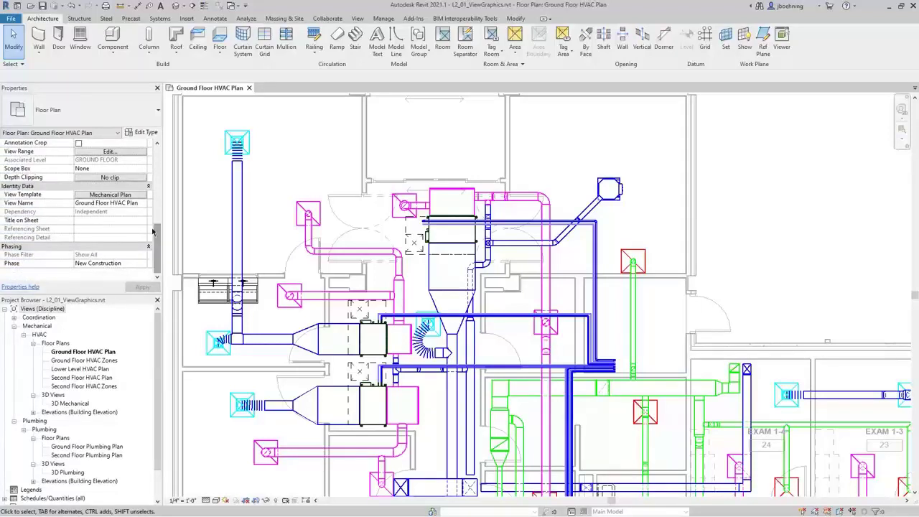
pyautogui.click(130, 196)
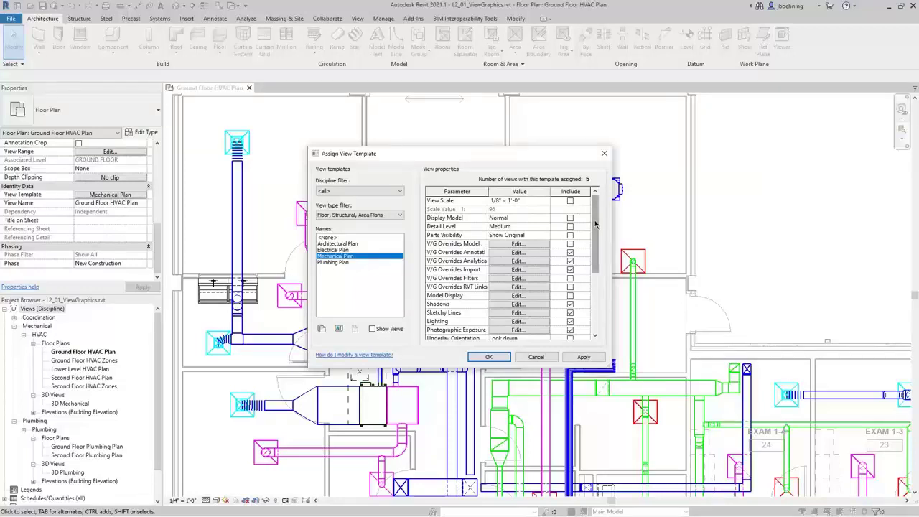
pyautogui.moveTo(594, 225)
pyautogui.mouseDown()
pyautogui.moveTo(600, 288)
pyautogui.moveTo(592, 226)
pyautogui.mouseUp()
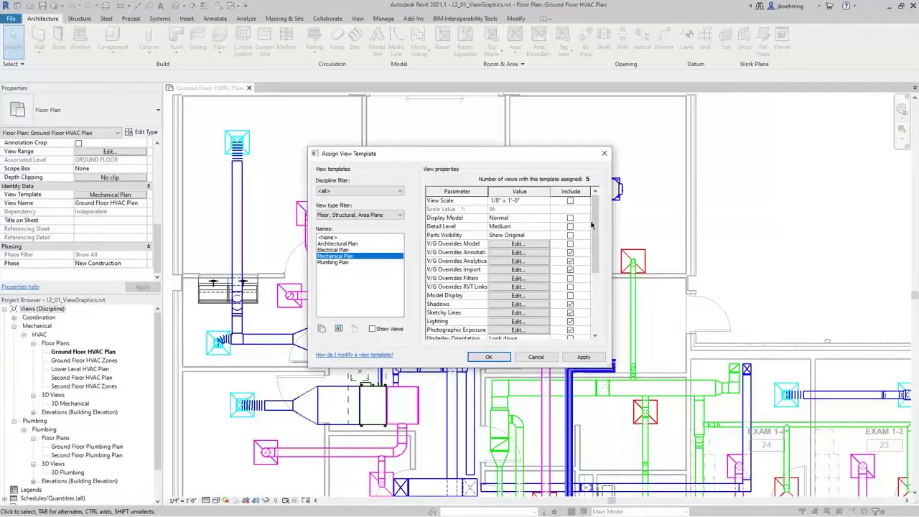
pyautogui.moveTo(592, 226); pyautogui.dragTo(604, 280)
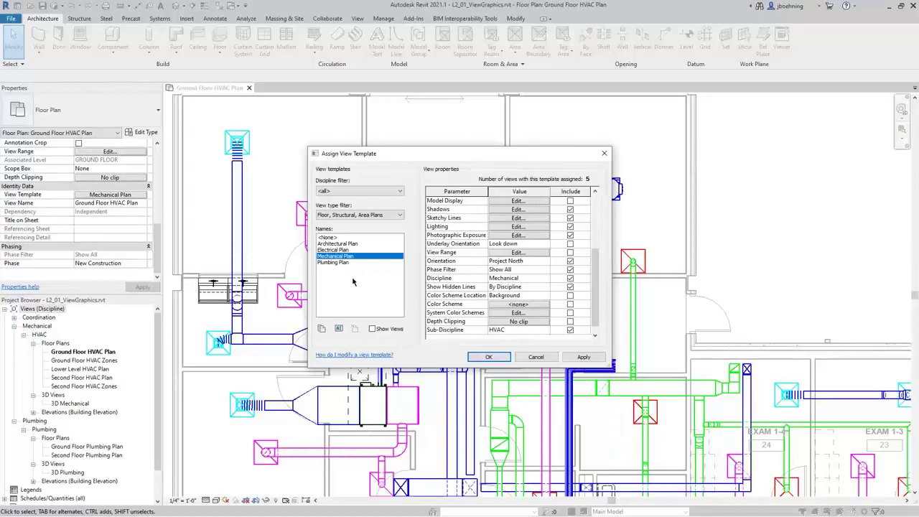
# Inspect the Discipline options in the Mechanical Plan template, keep Mechanical, and close the template settings
pyautogui.click(535, 279)
pyautogui.click(546, 279)
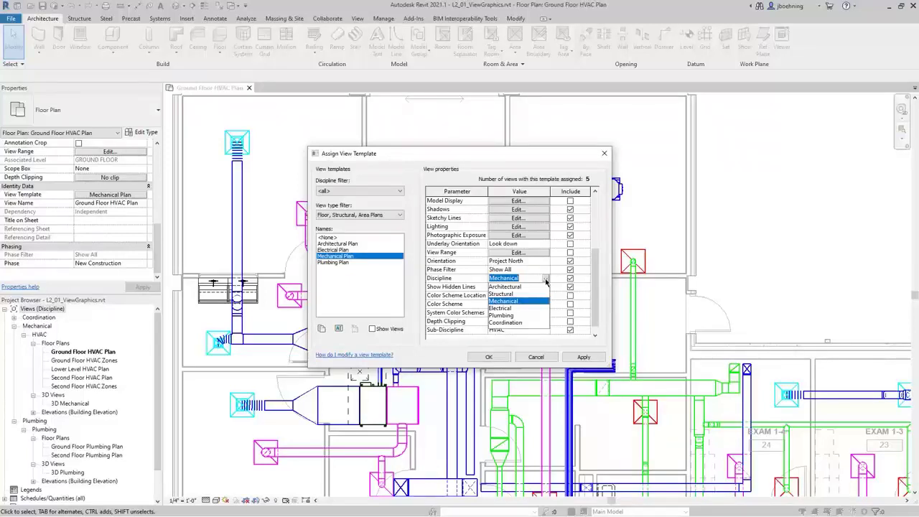
pyautogui.click(546, 282)
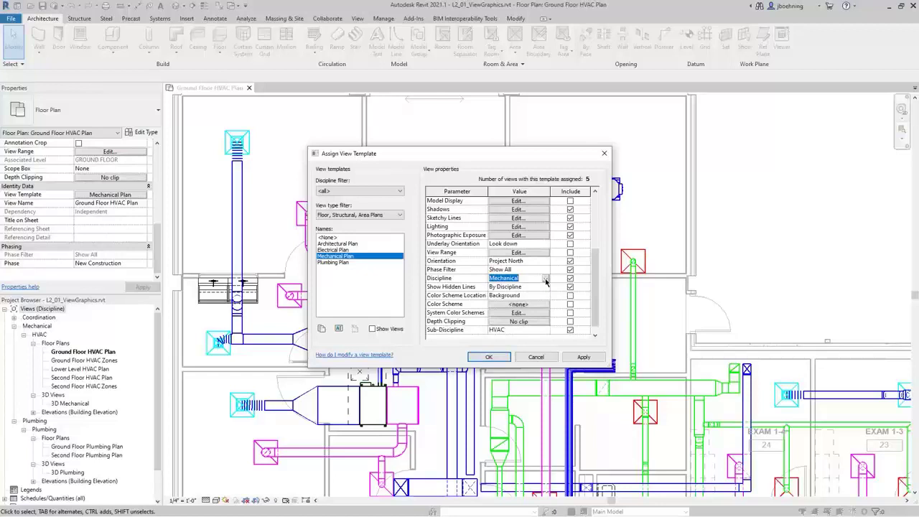
pyautogui.click(490, 357)
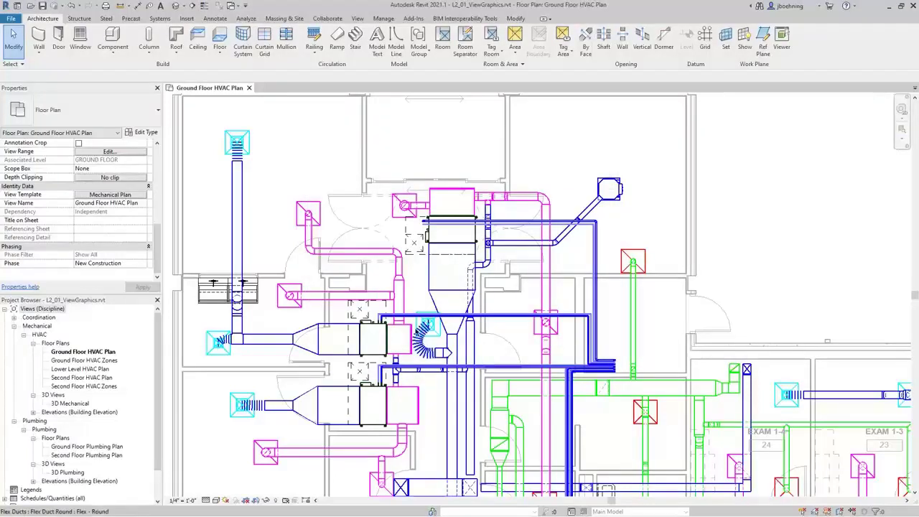
# Look at the View Templates commands, including Apply Template Properties to Current View, without running any
pyautogui.moveTo(160, 256); pyautogui.dragTo(159, 250)
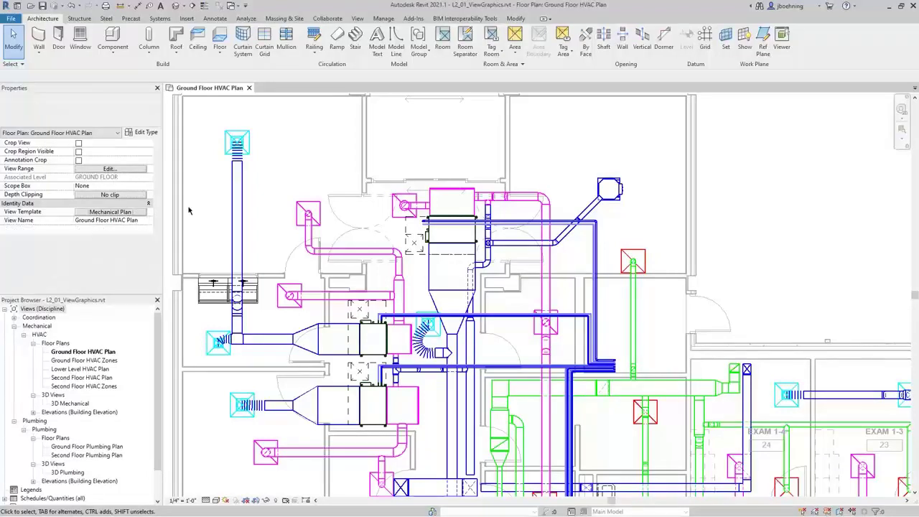
pyautogui.click(358, 18)
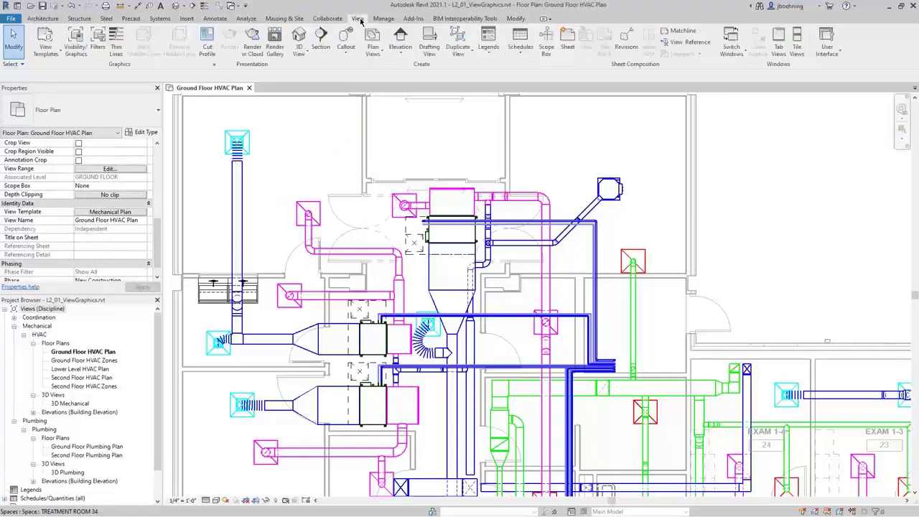
pyautogui.click(58, 61)
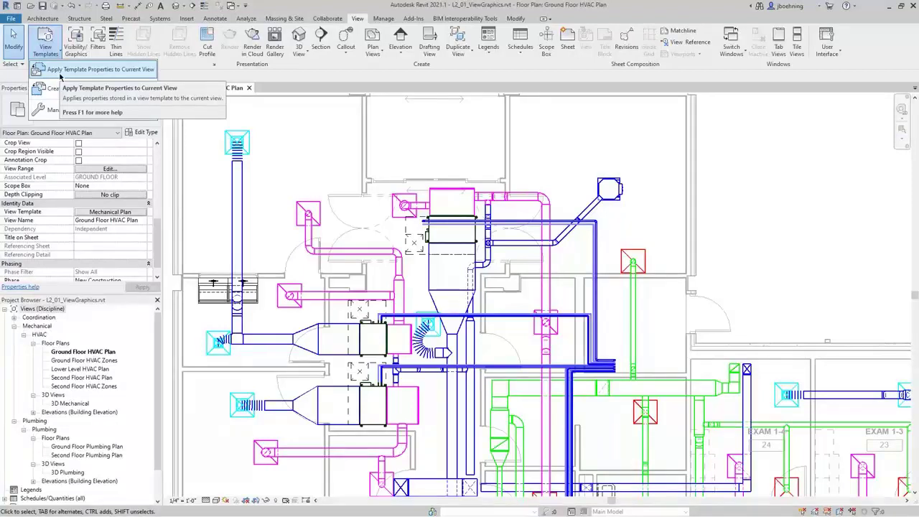
pyautogui.click(200, 215)
# Open the floor plan's View Range, examine its offsets and the sample view range diagram, and close it unchanged
pyautogui.moveTo(156, 244); pyautogui.dragTo(157, 162)
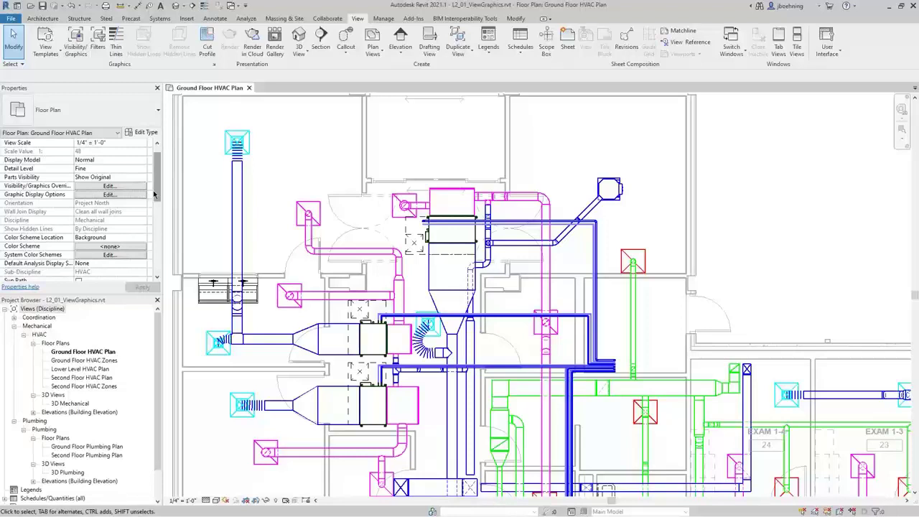
pyautogui.moveTo(154, 194); pyautogui.dragTo(153, 250)
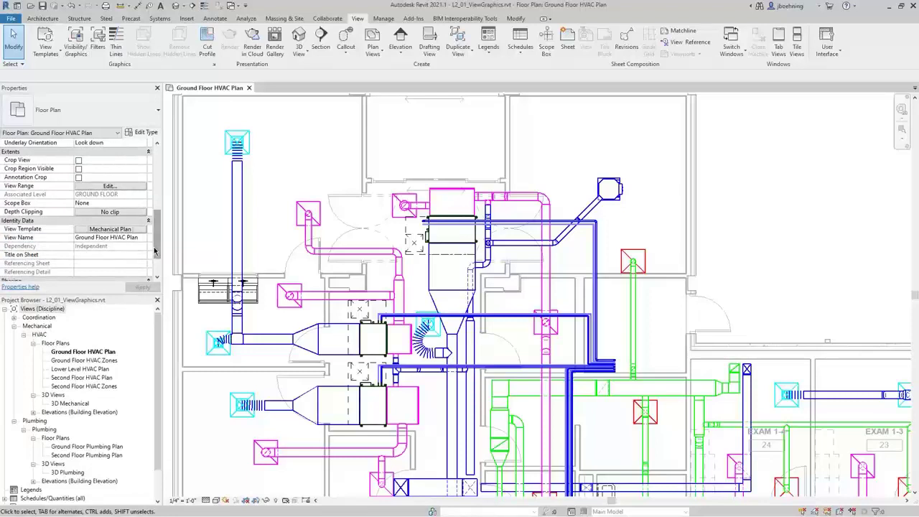
pyautogui.click(126, 190)
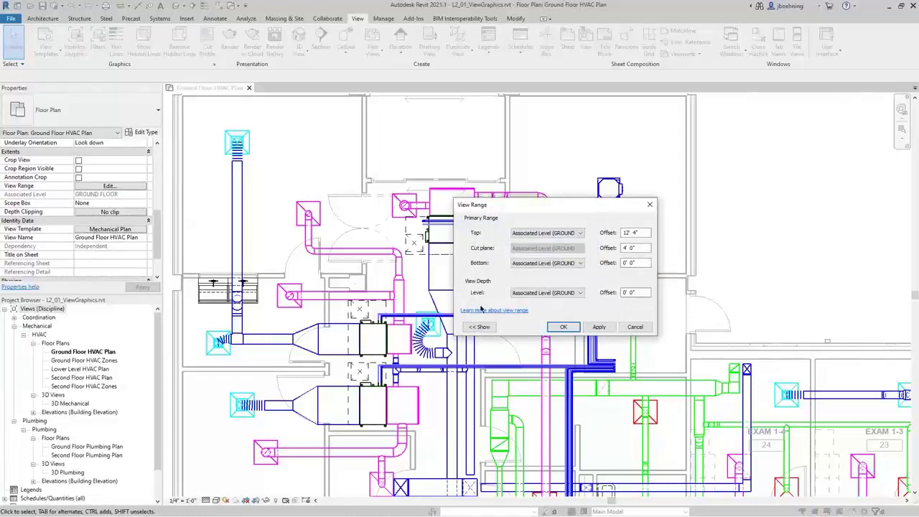
pyautogui.click(479, 327)
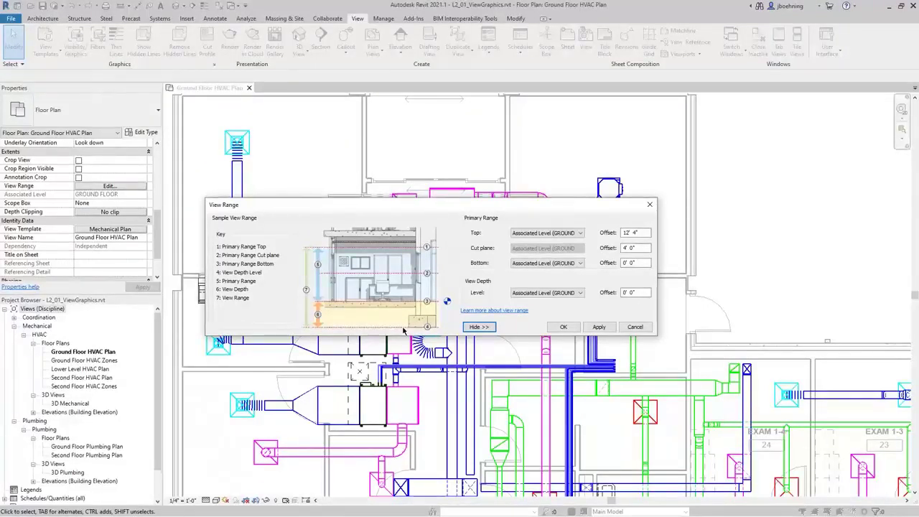
pyautogui.click(478, 328)
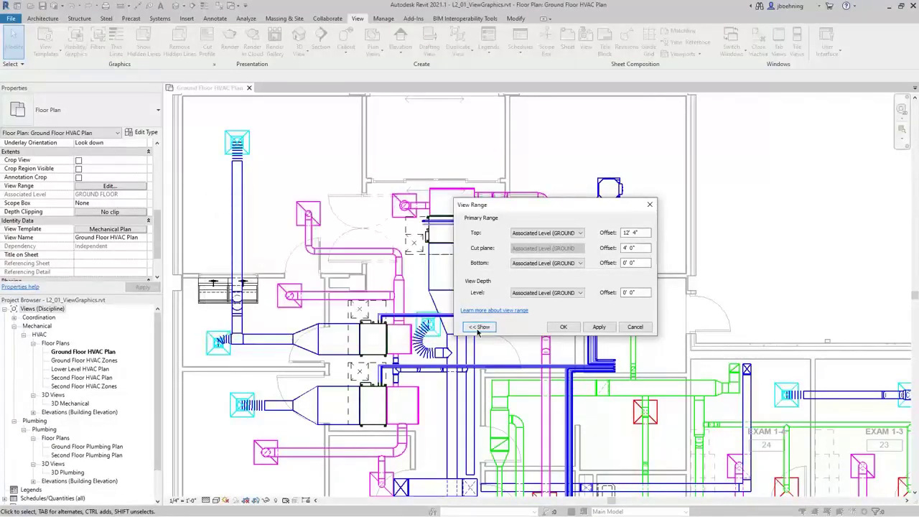
pyautogui.click(563, 326)
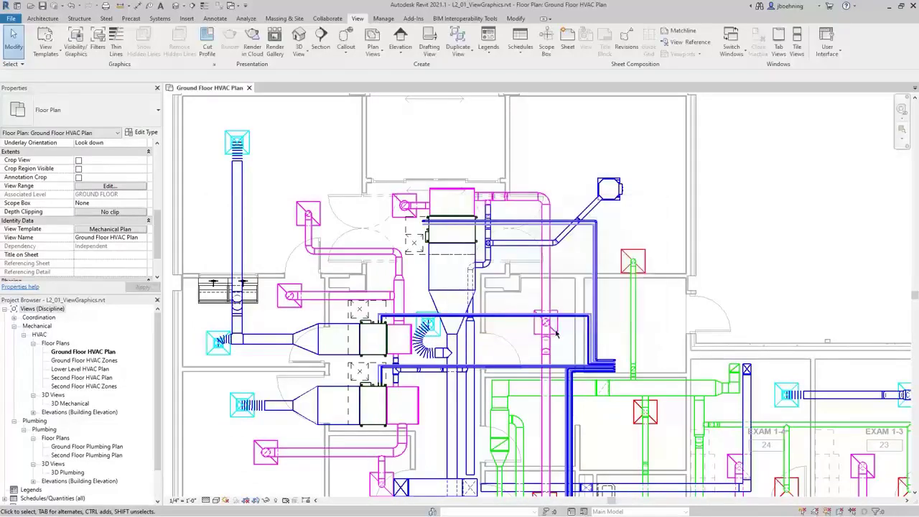
# Open the Visibility/Graphic Overrides of the Ground Floor HVAC Plan and look through its model categories
pyautogui.scroll(-2, 670, 316)
pyautogui.moveTo(483, 285); pyautogui.dragTo(353, 271, button='middle')
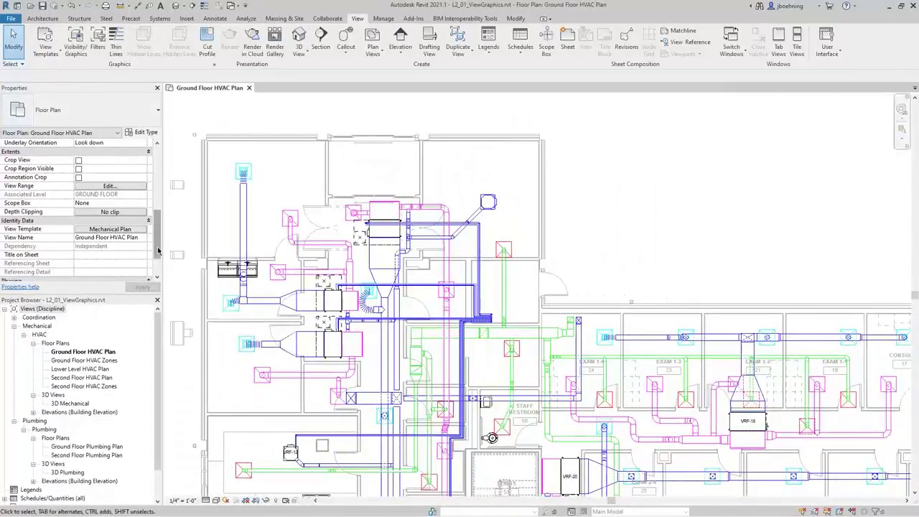
pyautogui.moveTo(155, 232); pyautogui.dragTo(155, 178)
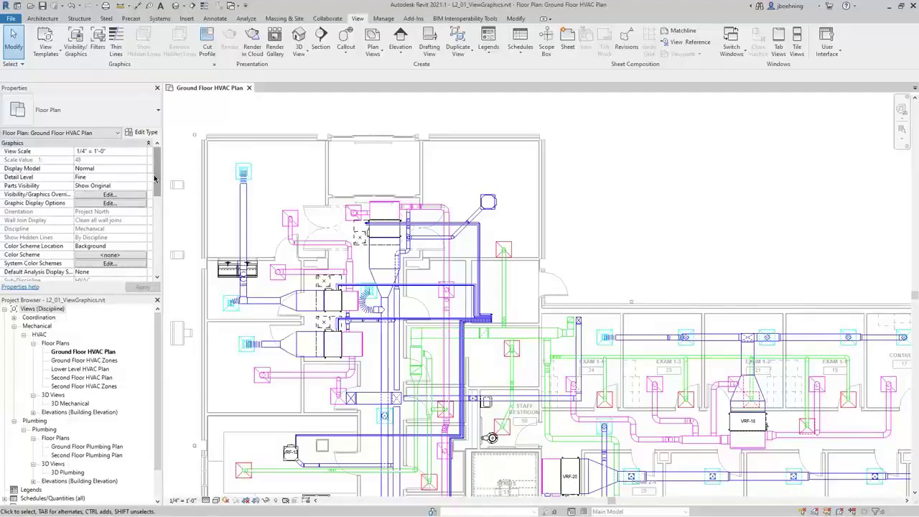
pyautogui.click(121, 195)
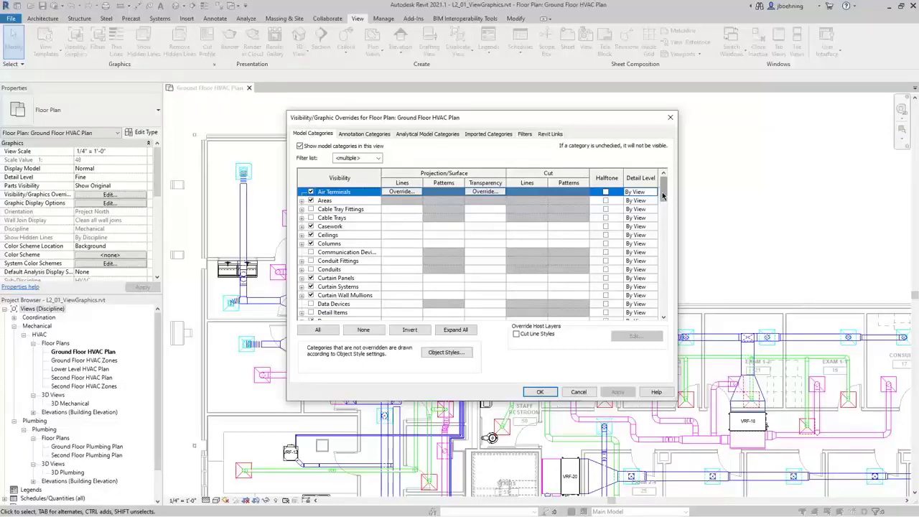
pyautogui.moveTo(663, 195); pyautogui.dragTo(663, 211)
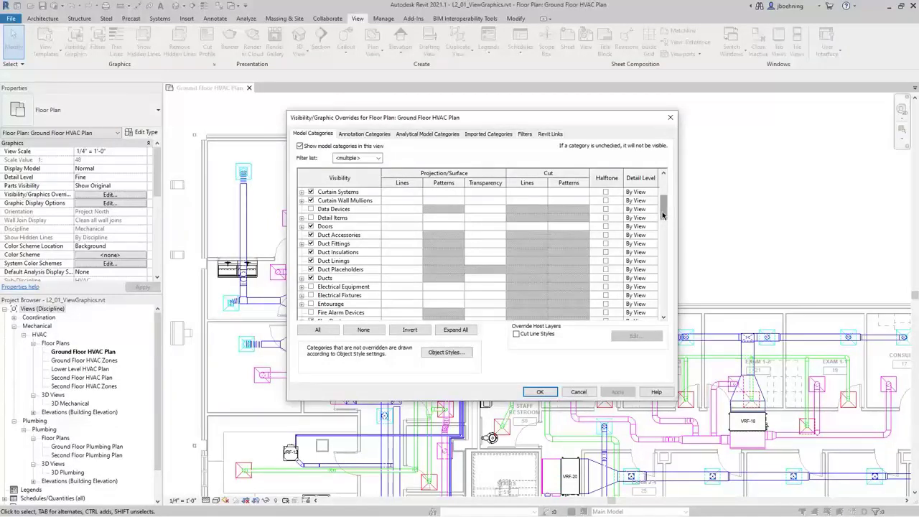
# Inspect the projection line override options for Curtain Wall Mullions and cancel without setting an override
pyautogui.click(399, 204)
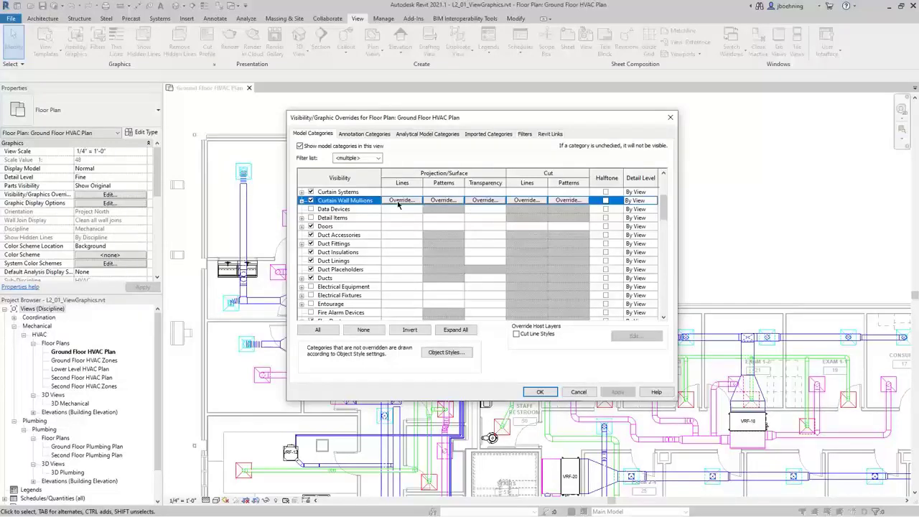
pyautogui.click(403, 203)
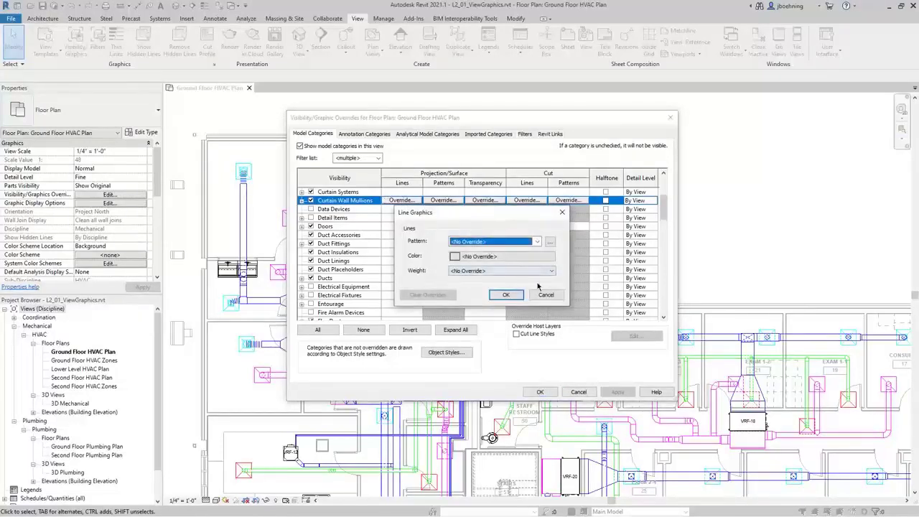
pyautogui.click(545, 296)
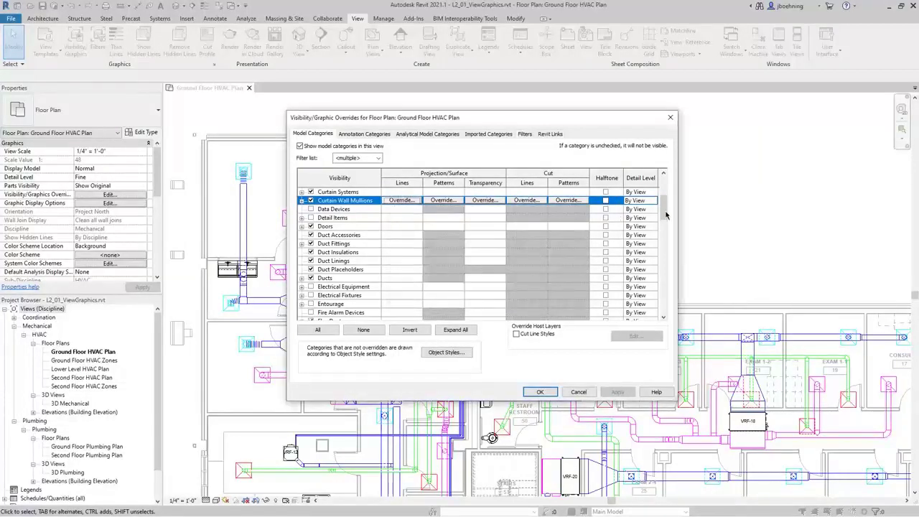
# Inspect the detail level options for the Ducts category and leave the setting at By View
pyautogui.click(351, 278)
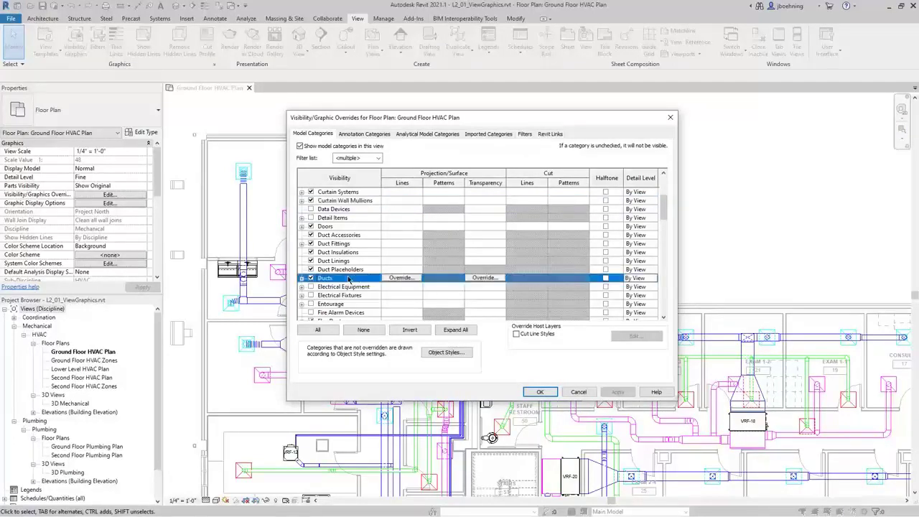
pyautogui.click(649, 280)
pyautogui.click(652, 280)
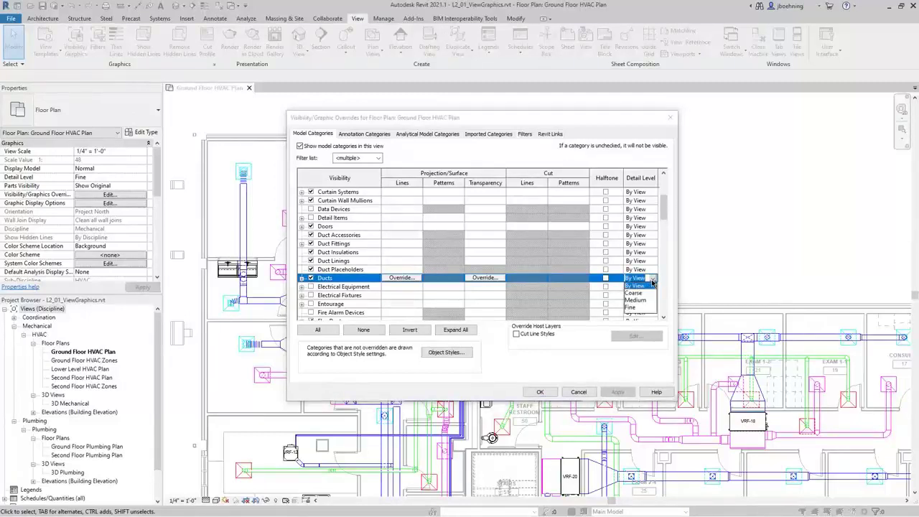
pyautogui.click(653, 283)
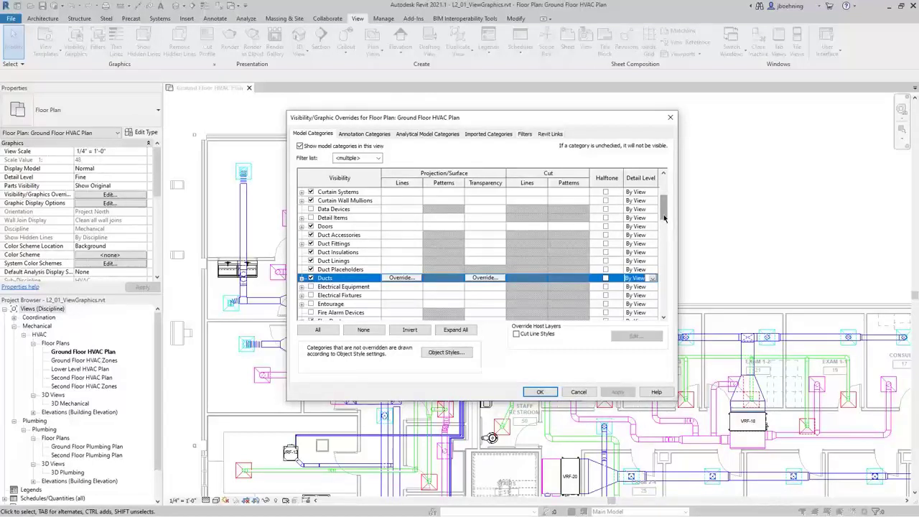
# Look through the annotation, analytical model and imported categories and the view filters, and close the overrides
pyautogui.click(384, 138)
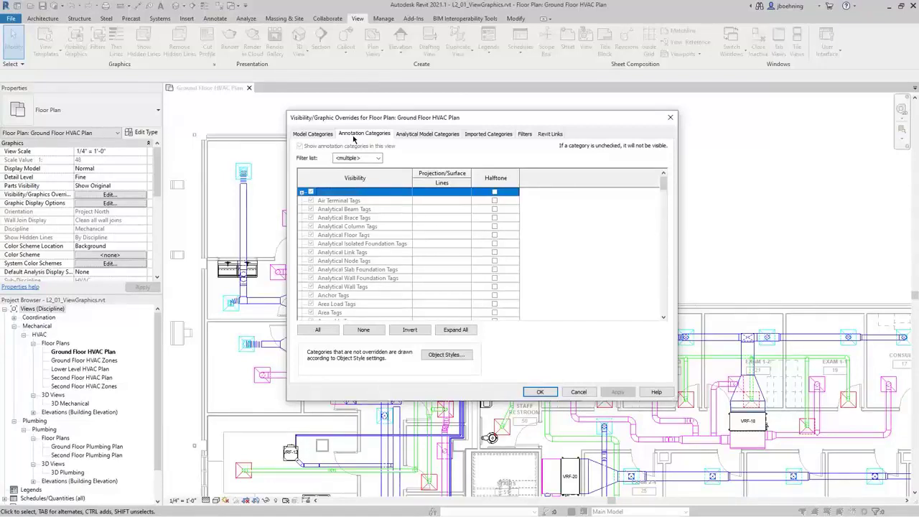
pyautogui.click(417, 135)
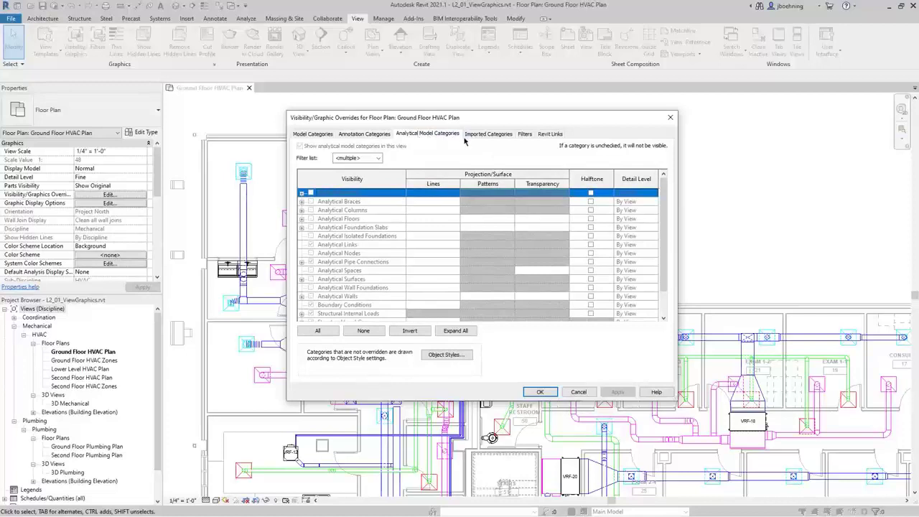
pyautogui.click(488, 136)
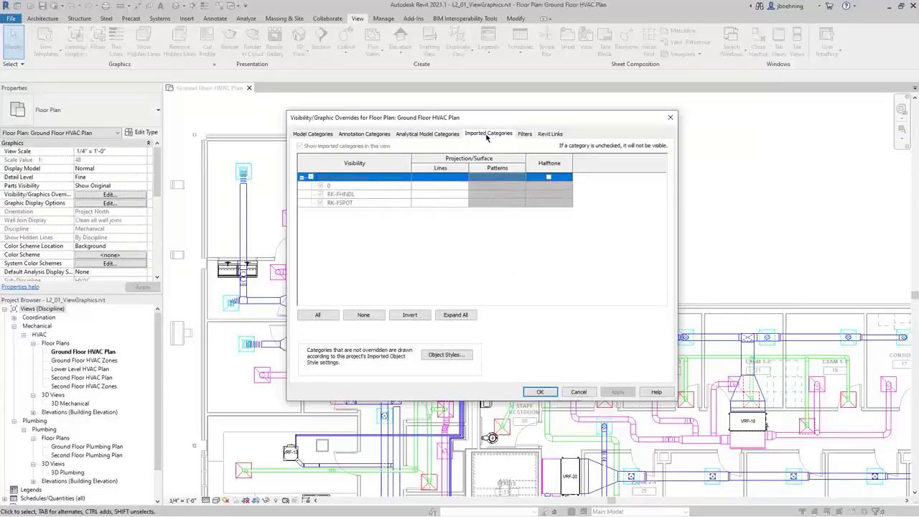
pyautogui.click(524, 136)
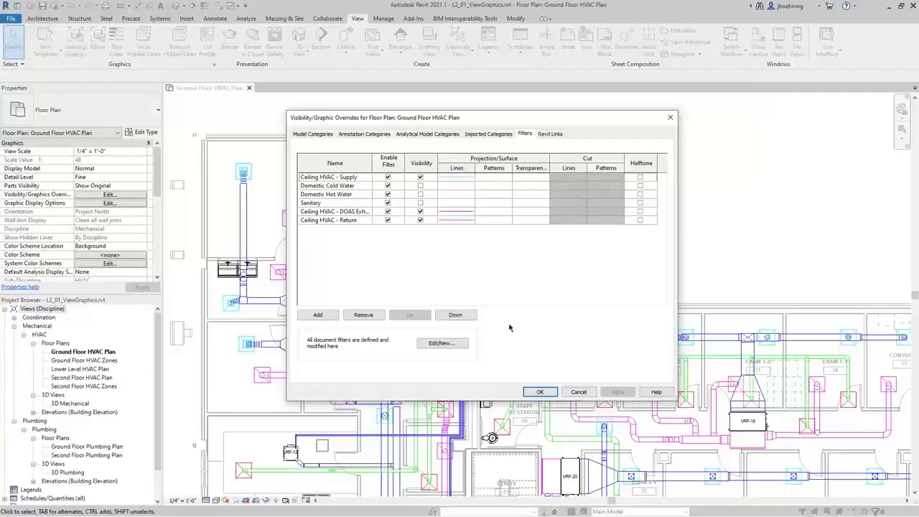
pyautogui.click(544, 392)
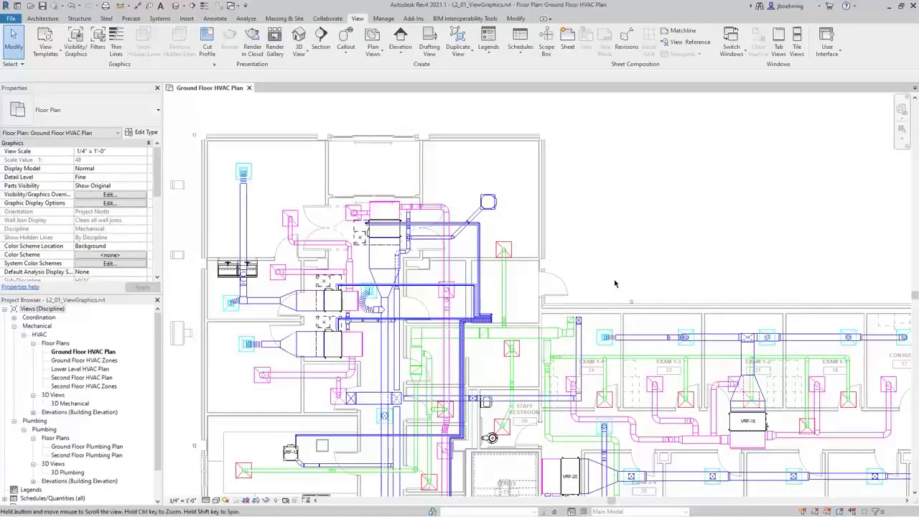
# Select the supply duct between Exam 1-3 and Exam 1-2, examine its duct system properties, and deselect it
pyautogui.scroll(3, 626, 310)
pyautogui.scroll(1, 626, 311)
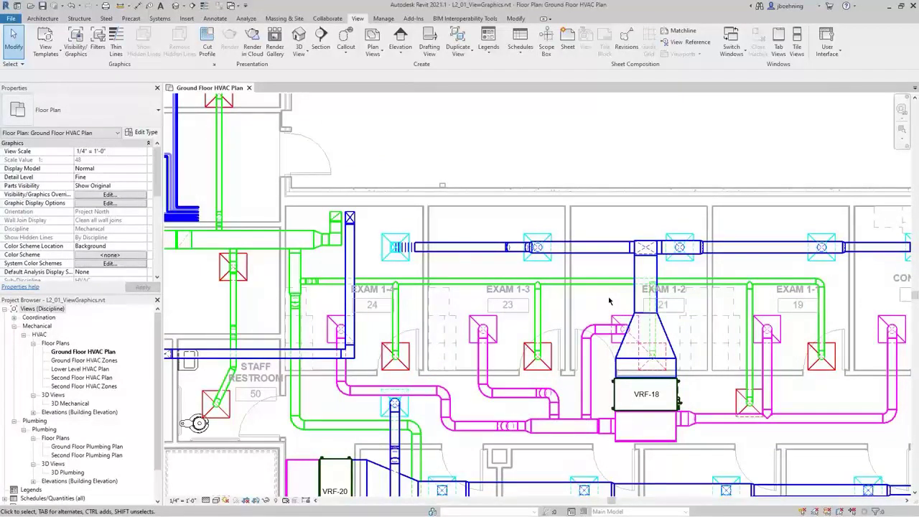
pyautogui.click(603, 260)
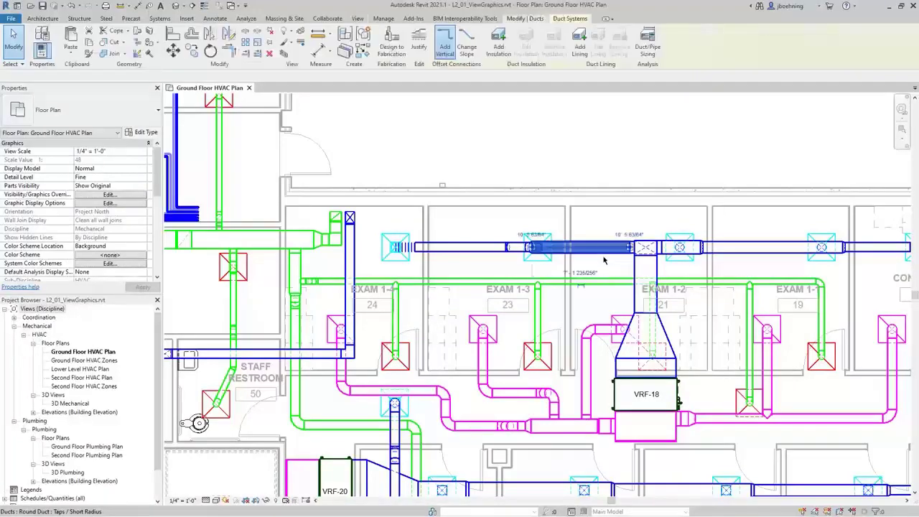
pyautogui.click(576, 20)
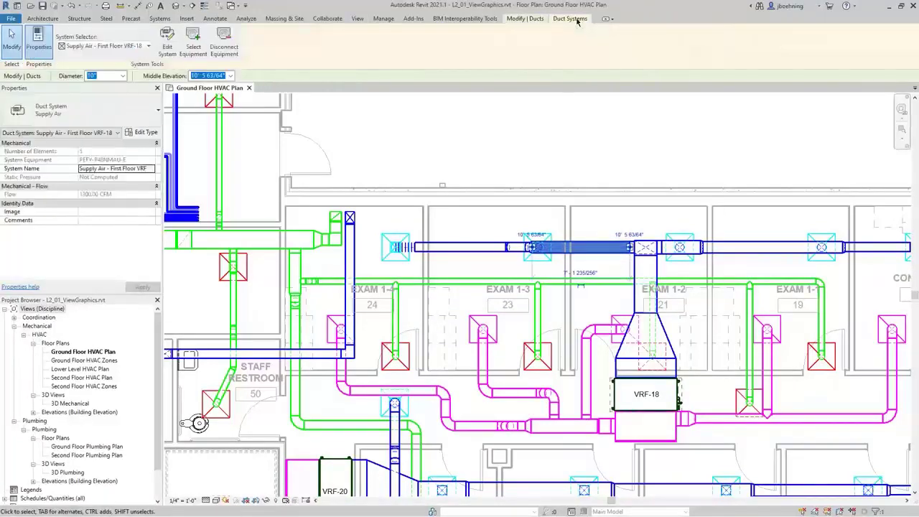
pyautogui.click(555, 136)
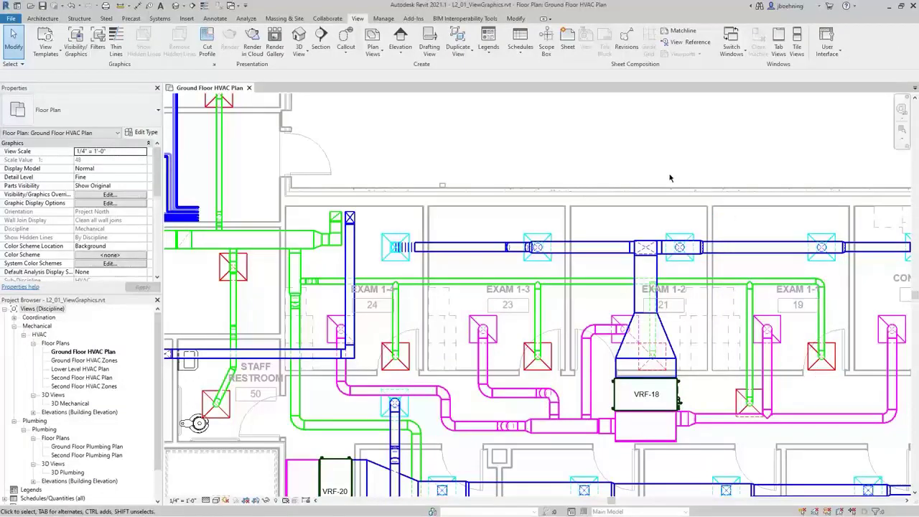
# Reopen the floor plan's Visibility/Graphic Overrides and compare its view filters with the model category overrides
pyautogui.click(124, 197)
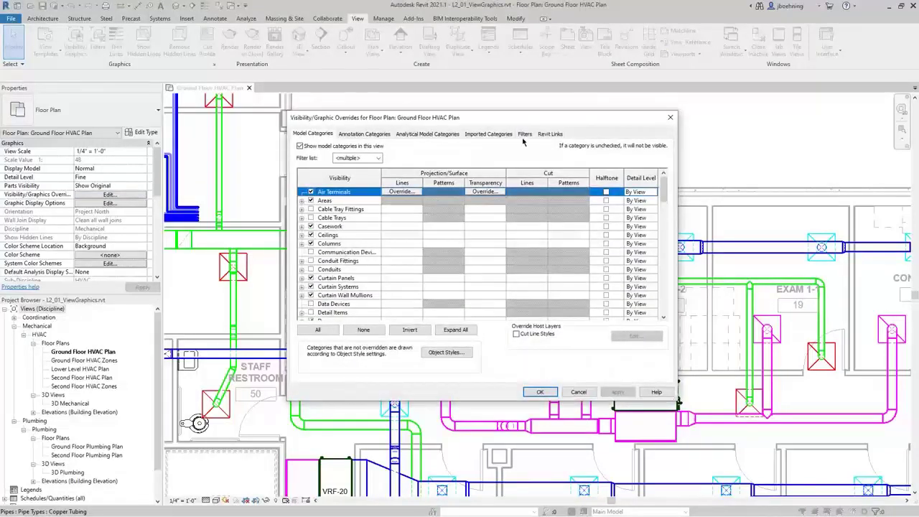
pyautogui.click(525, 135)
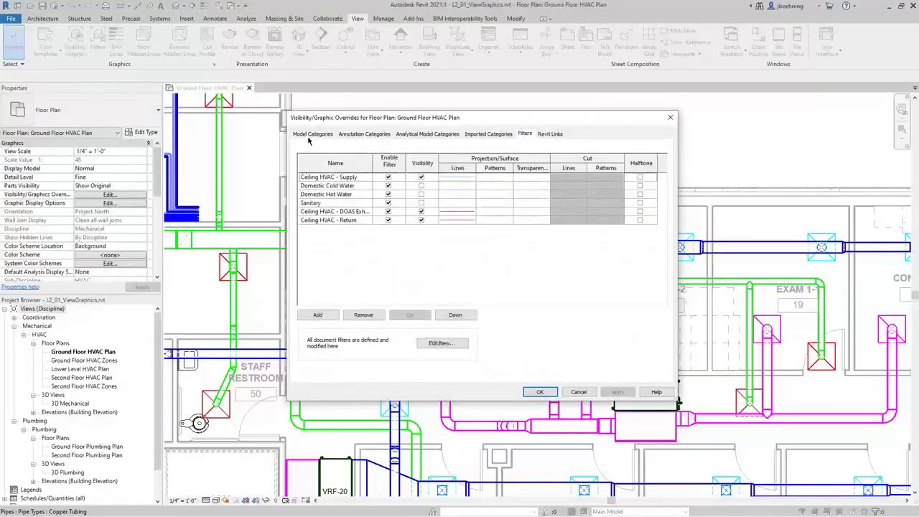
pyautogui.click(311, 135)
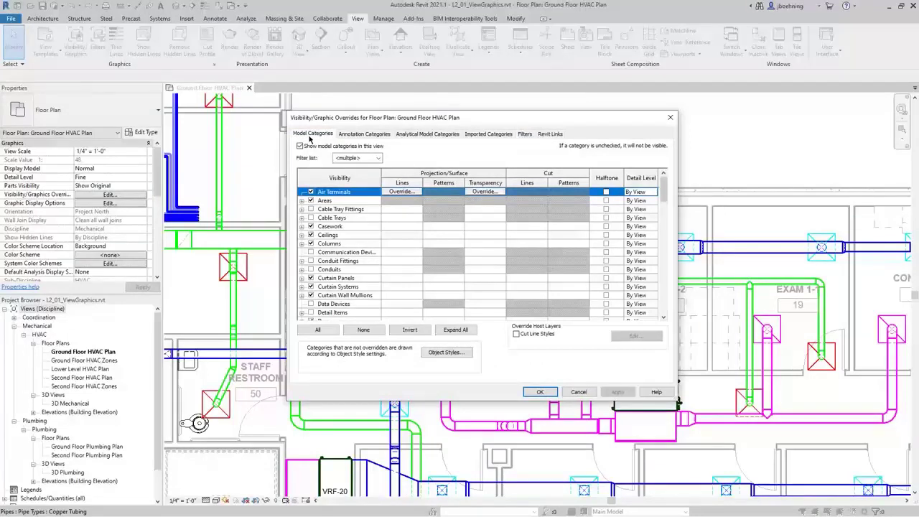
pyautogui.click(525, 135)
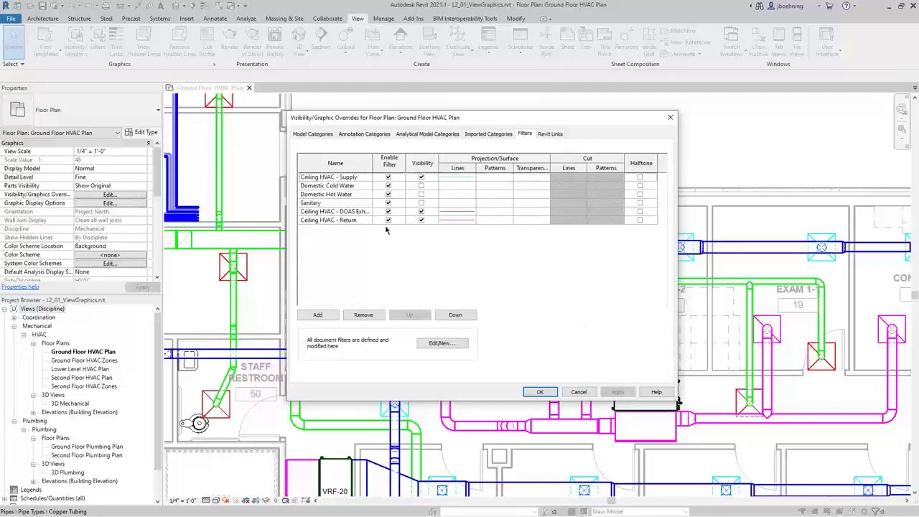
# Inspect the projection line graphics of the Ceiling HVAC - Supply filter and close them without changing any override
pyautogui.click(365, 182)
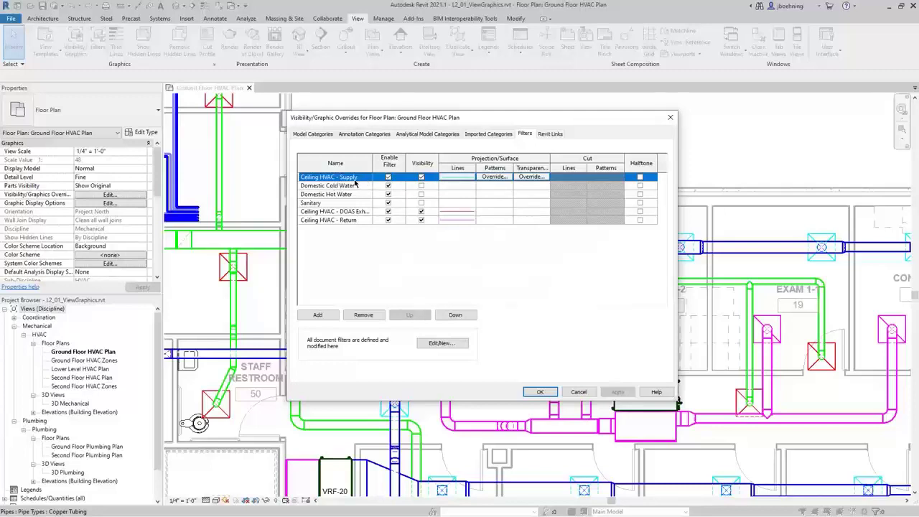
pyautogui.click(451, 179)
pyautogui.click(451, 179)
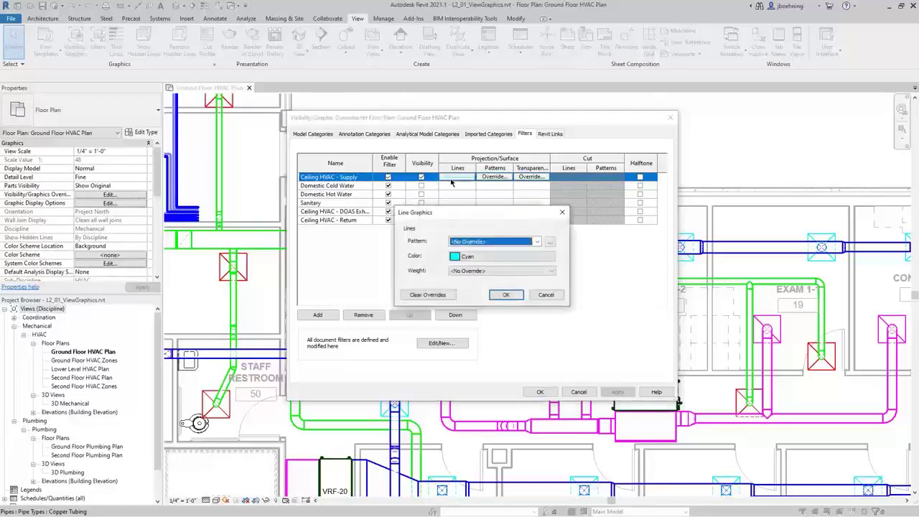
pyautogui.click(507, 295)
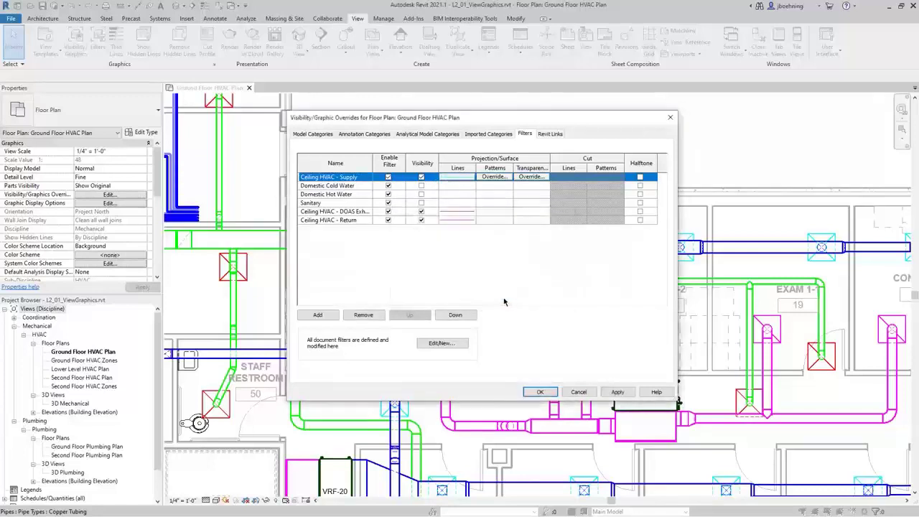
# Examine the Ceiling HVAC - Supply filter's rules with un-checked categories hidden, and look at the DOAS exhaust filter's overrides
pyautogui.click(443, 343)
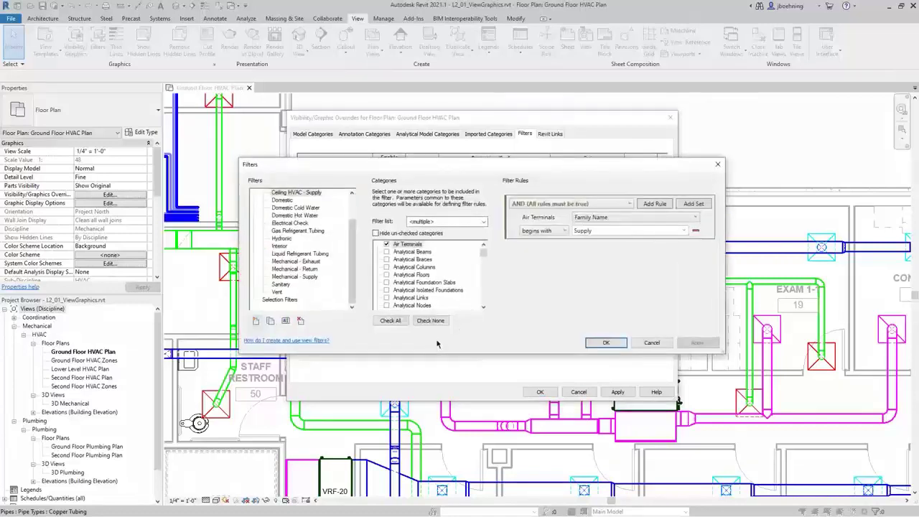
pyautogui.click(376, 233)
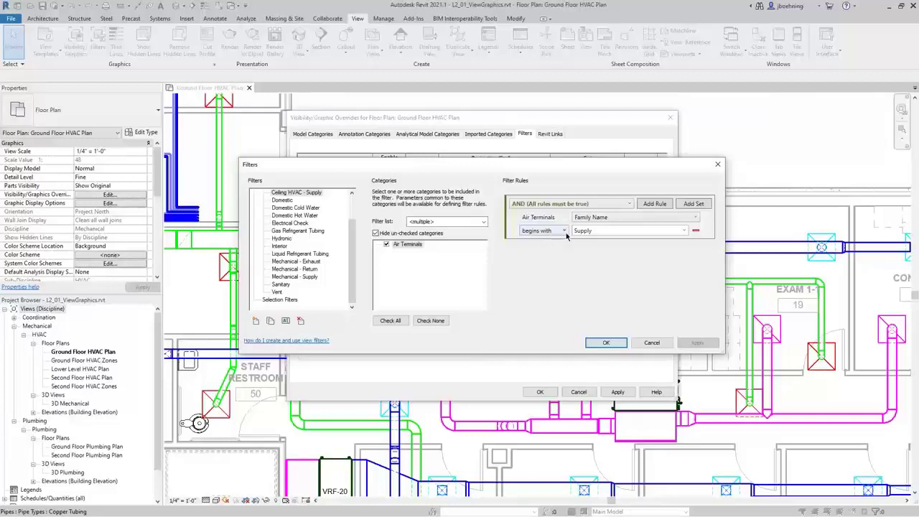
pyautogui.click(608, 343)
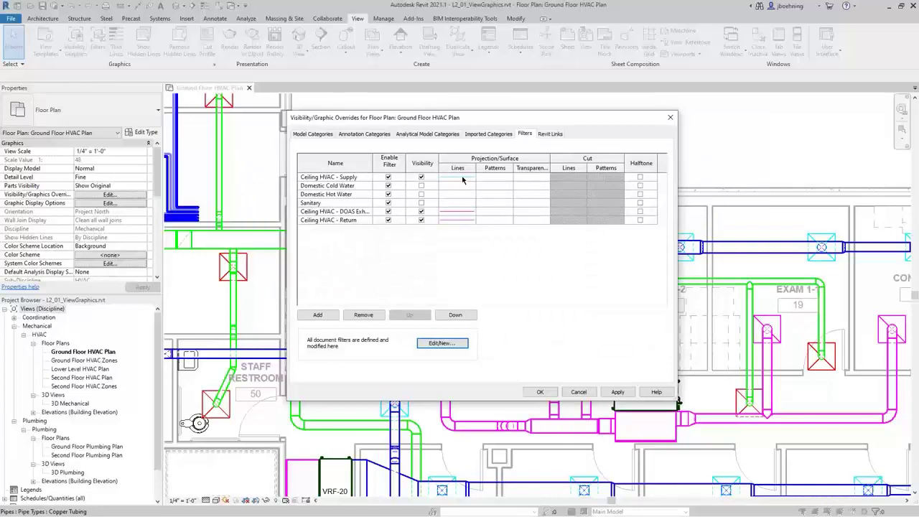
pyautogui.click(358, 214)
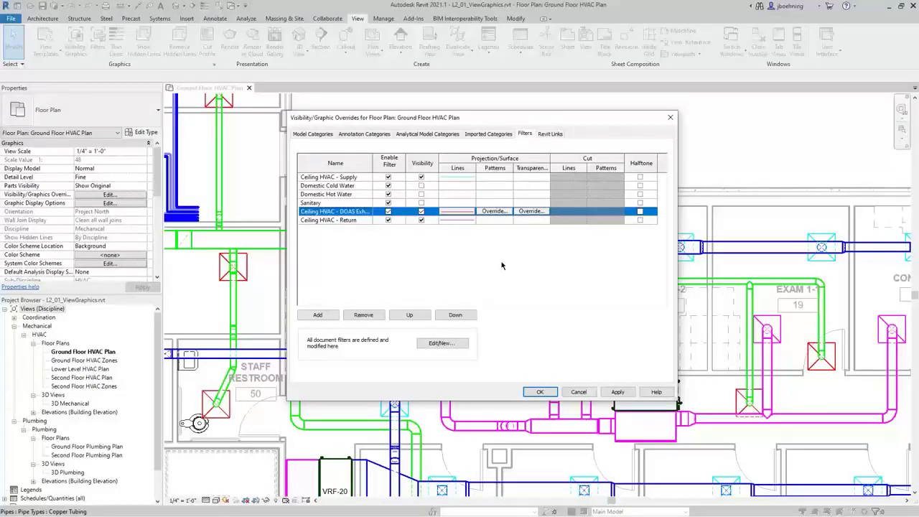
# Set the display settings of the ARCH_LINK.rvt link to Custom, with its model categories also set to Custom
pyautogui.click(549, 134)
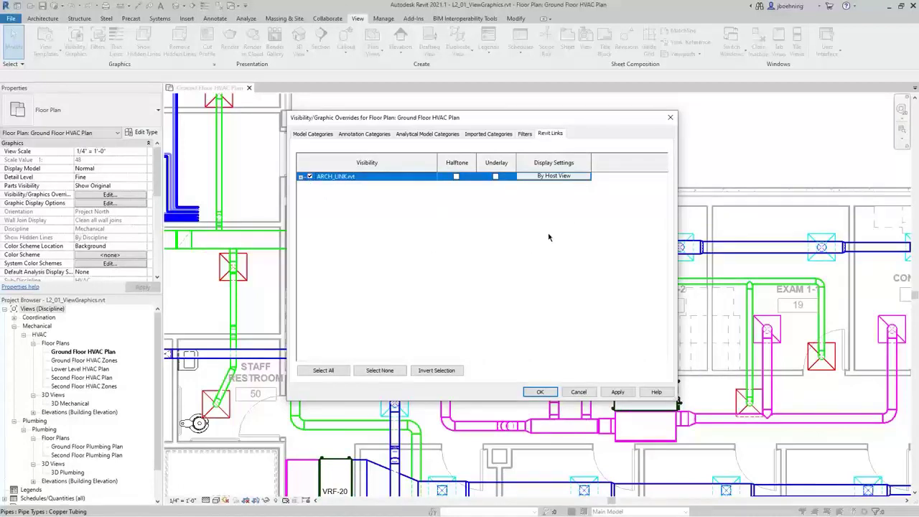
pyautogui.click(581, 177)
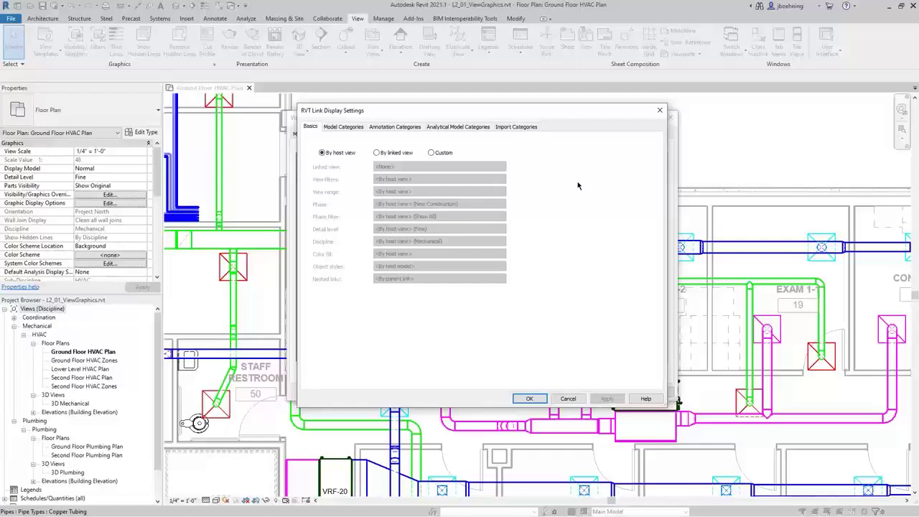
pyautogui.click(432, 153)
pyautogui.click(355, 130)
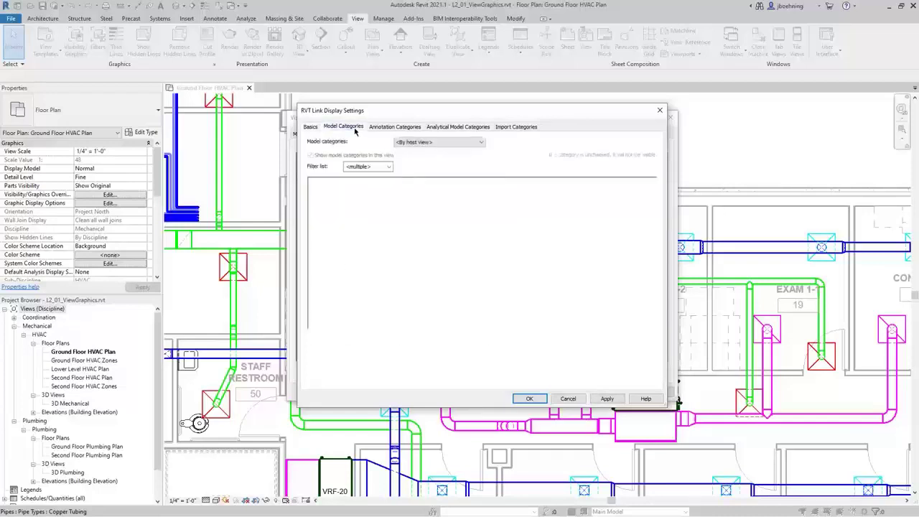
pyautogui.click(447, 142)
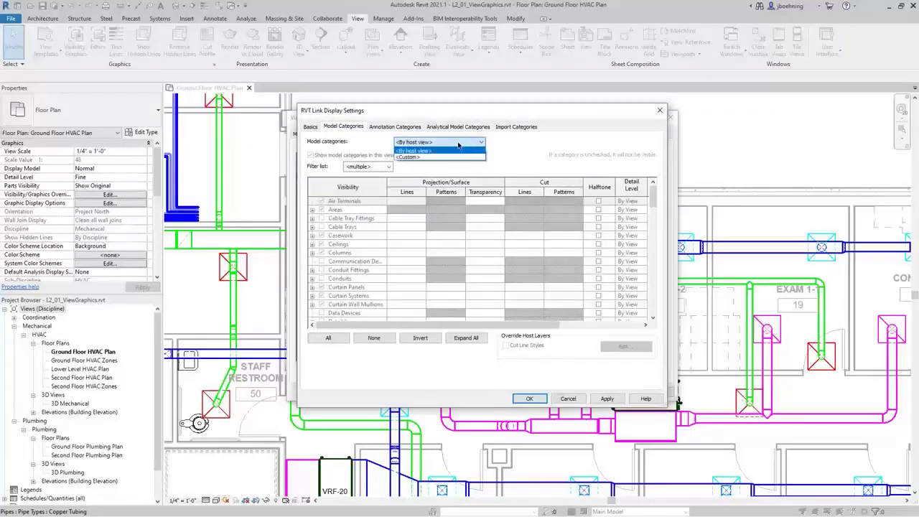
pyautogui.click(449, 158)
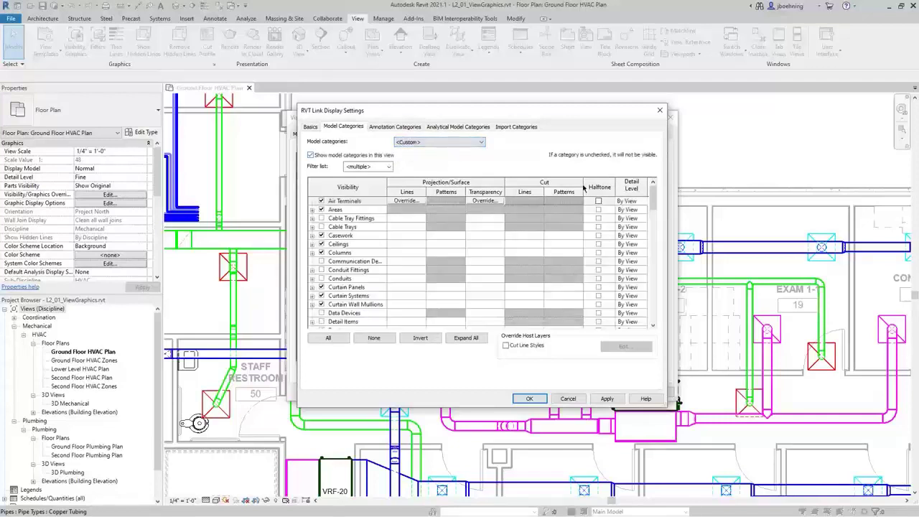
pyautogui.moveTo(652, 195); pyautogui.dragTo(631, 272)
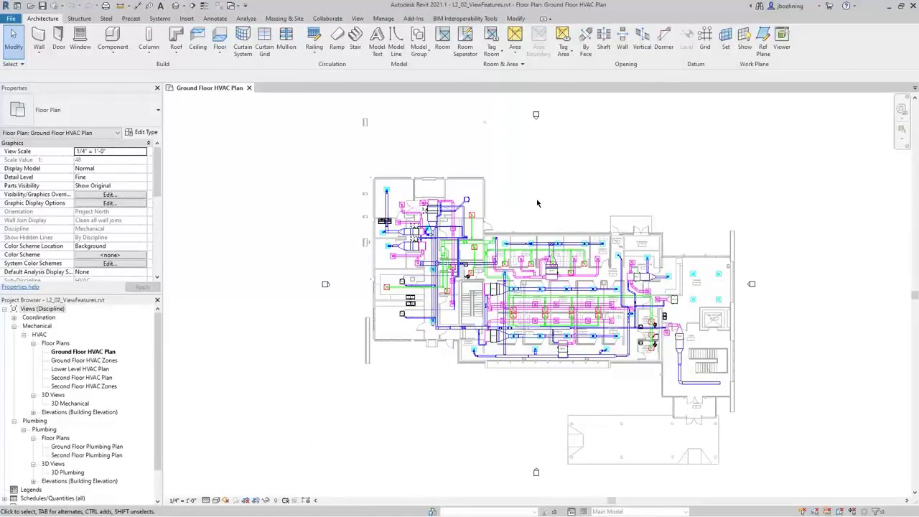
# Open the 3D Mechanical view and enable its Section Box
pyautogui.doubleClick(69, 404)
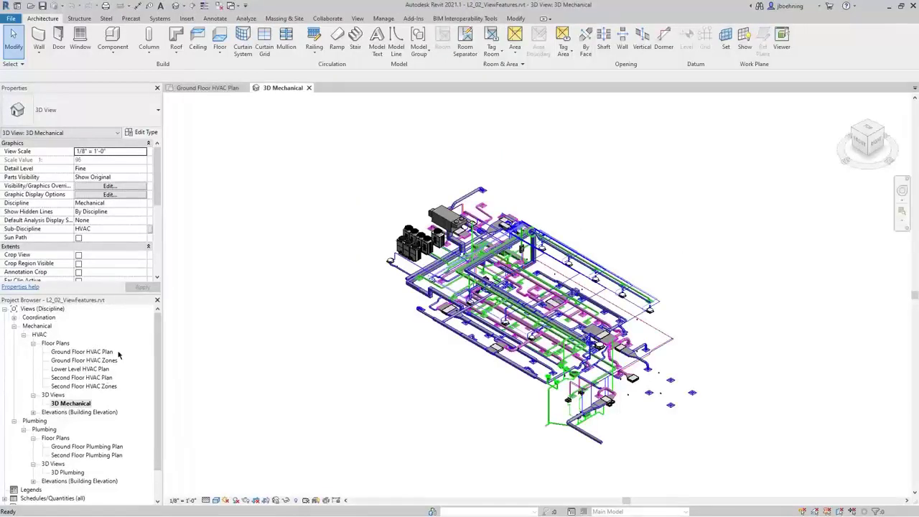
pyautogui.moveTo(159, 199); pyautogui.dragTo(159, 221)
pyautogui.scroll(-4, 159, 221)
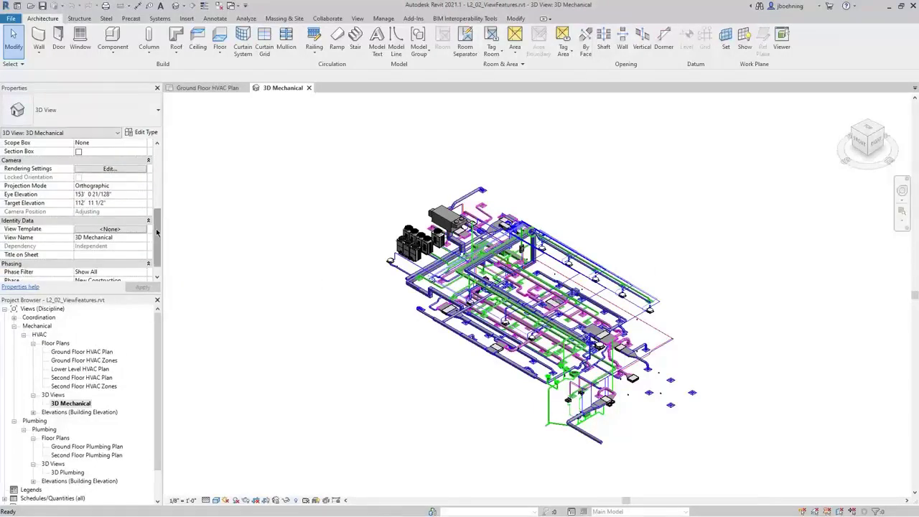
pyautogui.scroll(2, 157, 232)
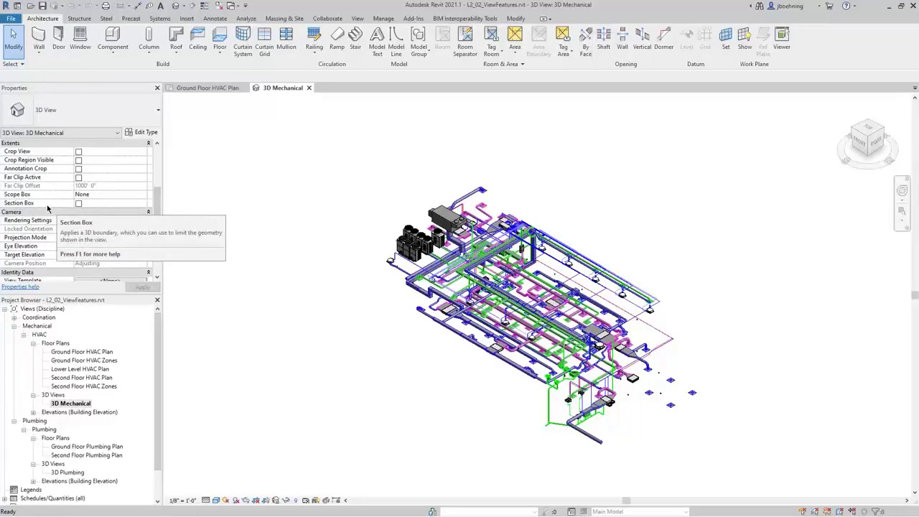
pyautogui.click(78, 204)
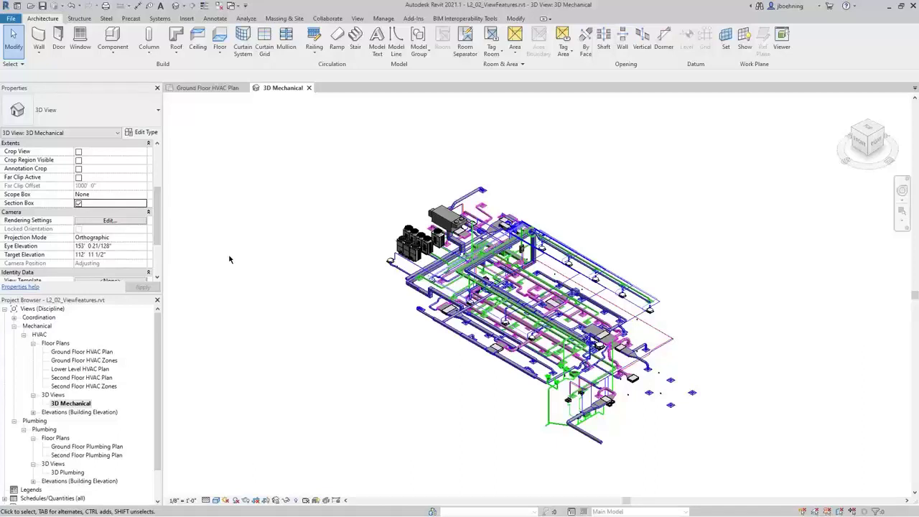
# Turn on visibility of the Section Boxes annotation category in the 3D Mechanical view's graphic overrides and apply it
pyautogui.press('v')
pyautogui.press('g')
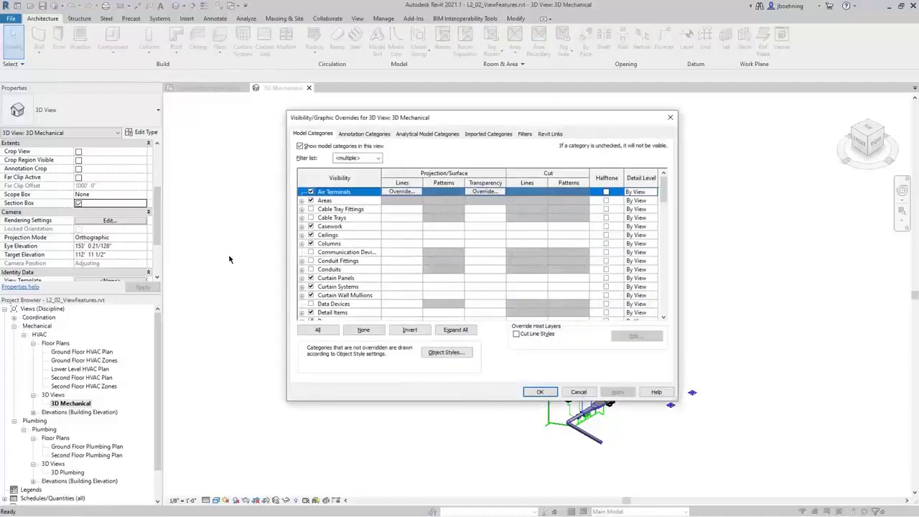
pyautogui.click(372, 137)
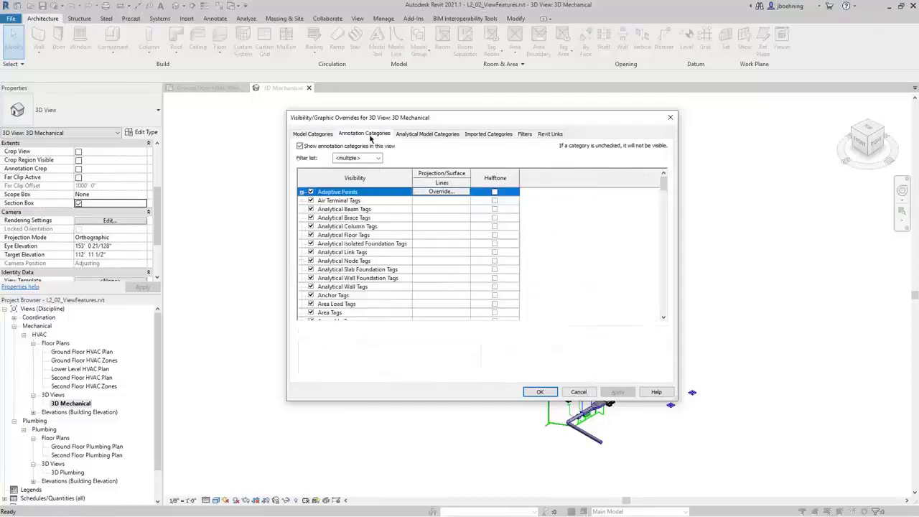
pyautogui.click(348, 235)
pyautogui.press('s')
pyautogui.scroll(-2, 346, 245)
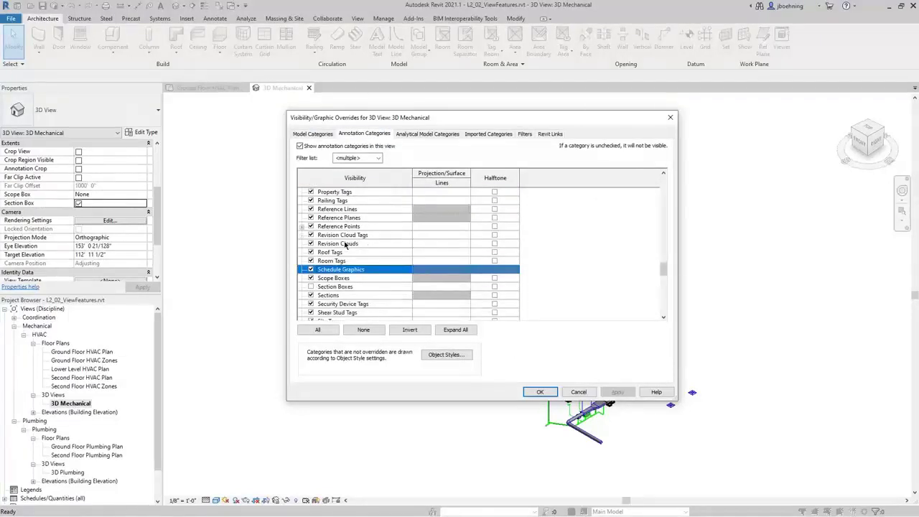
pyautogui.click(342, 283)
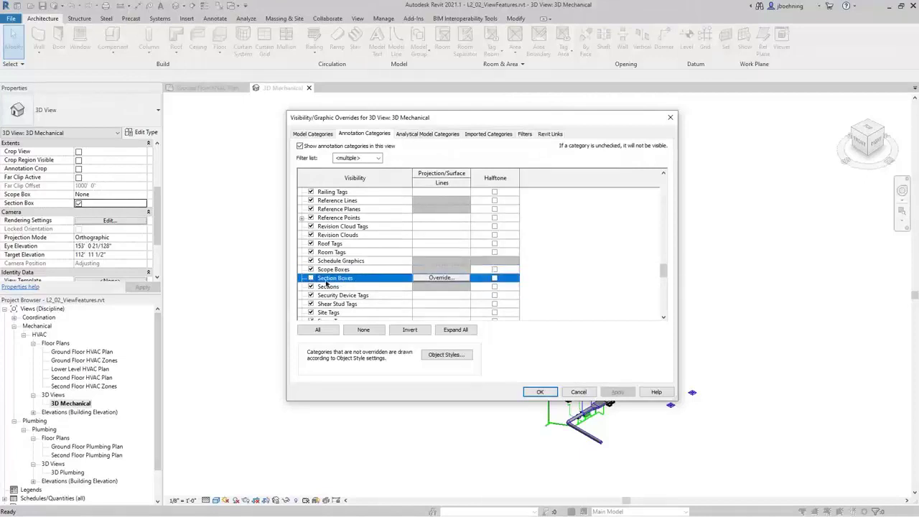
pyautogui.click(311, 279)
pyautogui.click(540, 392)
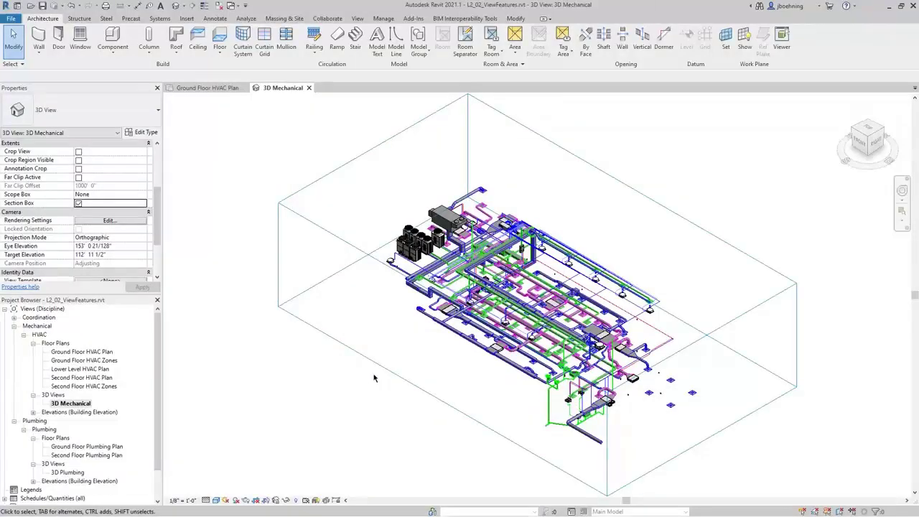
# Pull two sides of the section box inward so it cuts through the HVAC model, and deselect it
pyautogui.click(378, 370)
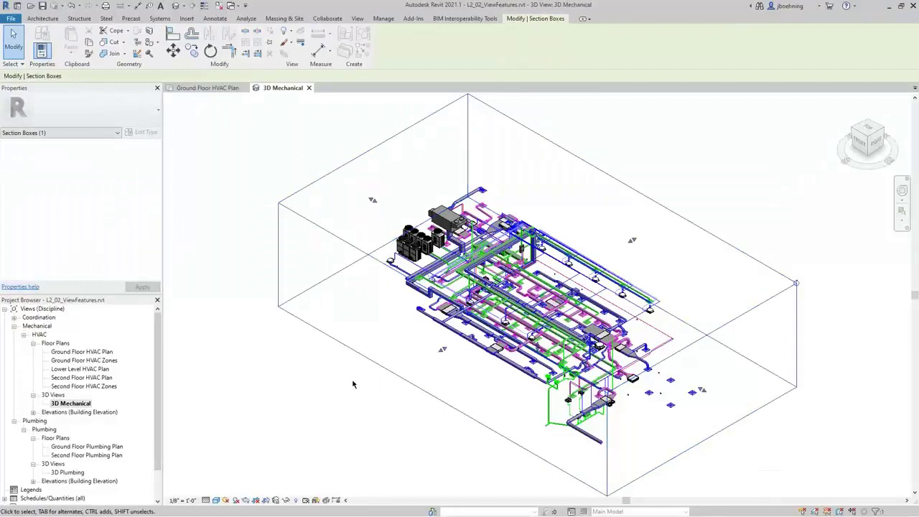
pyautogui.keyDown('shift'); pyautogui.moveTo(349, 384); pyautogui.dragTo(435, 342, button='middle'); pyautogui.keyUp('shift')
pyautogui.keyDown('shift'); pyautogui.moveTo(463, 315); pyautogui.dragTo(344, 357, button='middle'); pyautogui.keyUp('shift')
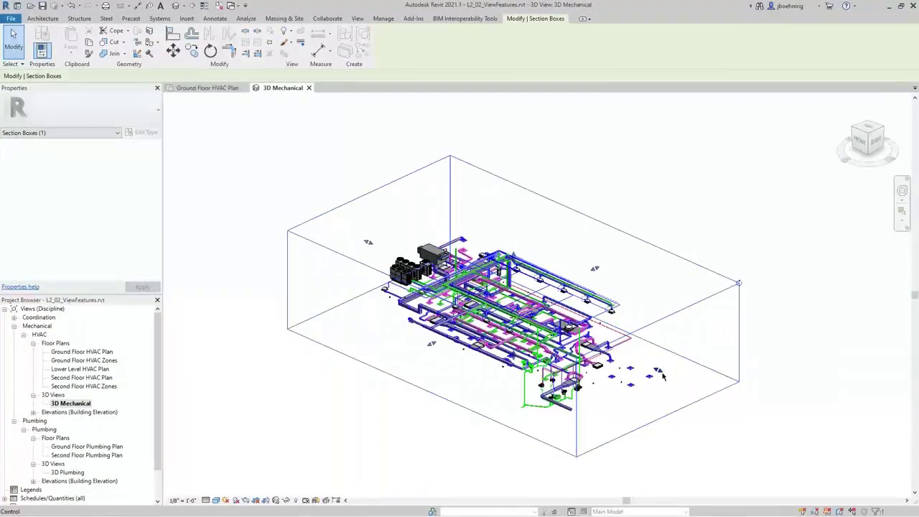
pyautogui.moveTo(658, 369); pyautogui.dragTo(572, 331)
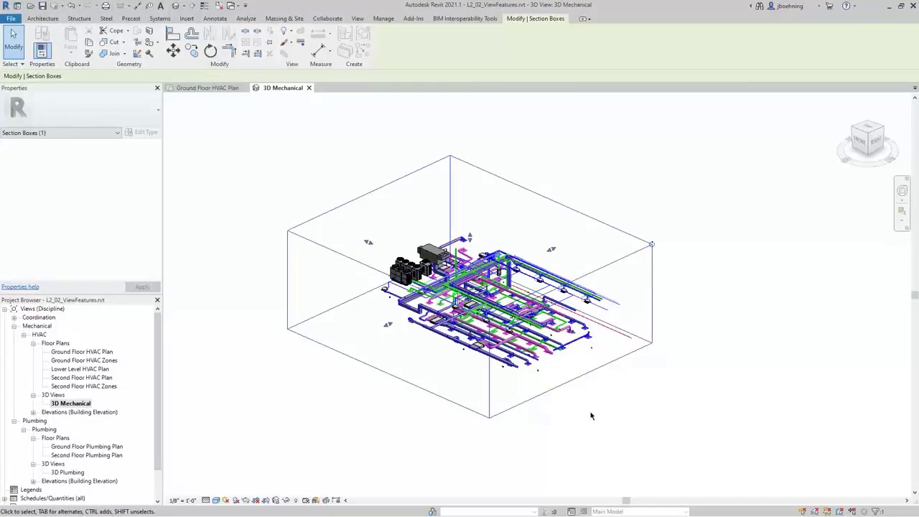
pyautogui.scroll(3, 586, 406)
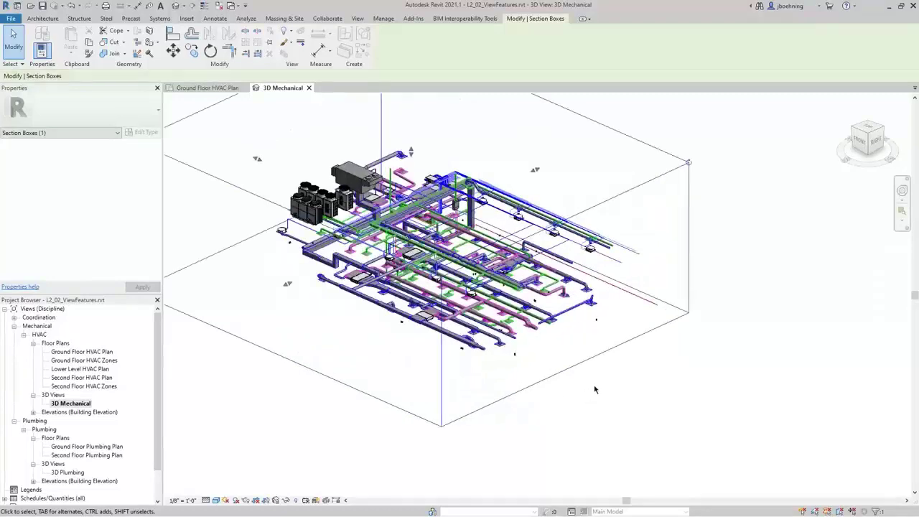
pyautogui.keyDown('shift'); pyautogui.moveTo(596, 388); pyautogui.dragTo(304, 285, button='middle'); pyautogui.keyUp('shift')
pyautogui.moveTo(304, 277); pyautogui.dragTo(390, 300)
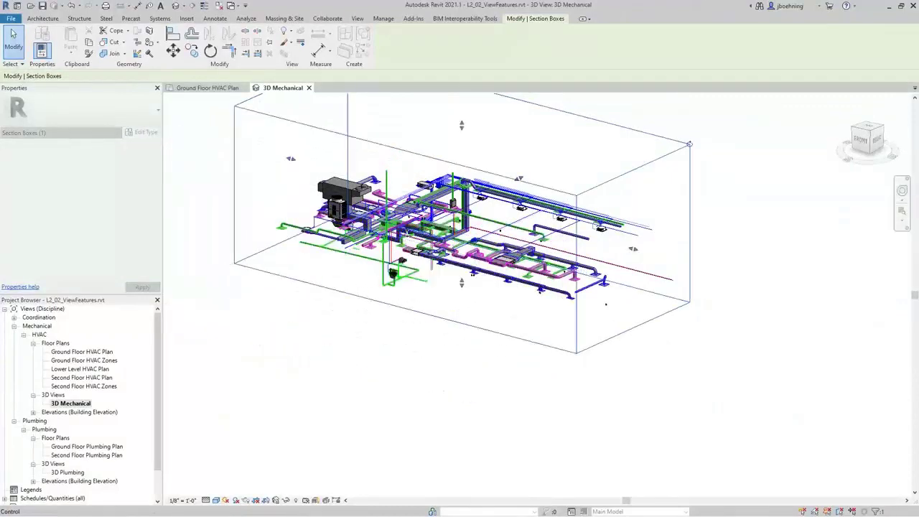
pyautogui.click(382, 365)
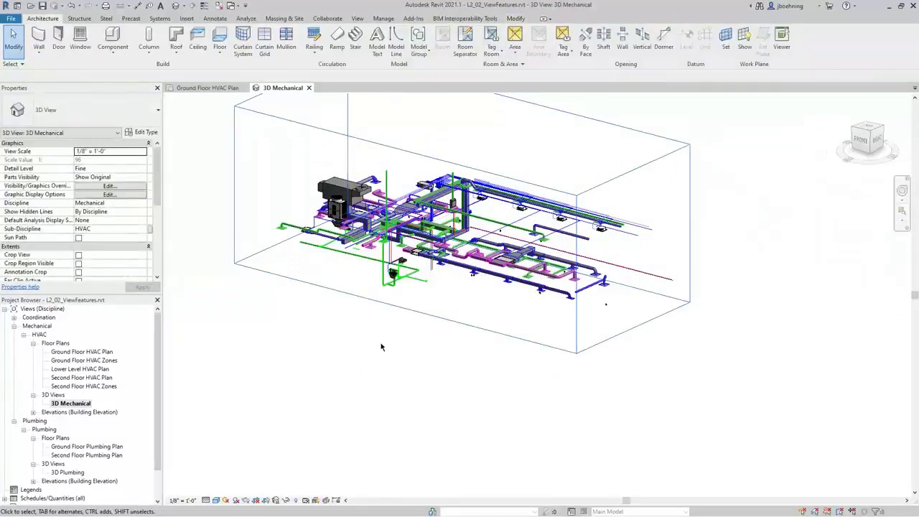
pyautogui.moveTo(393, 356); pyautogui.dragTo(438, 414, button='middle')
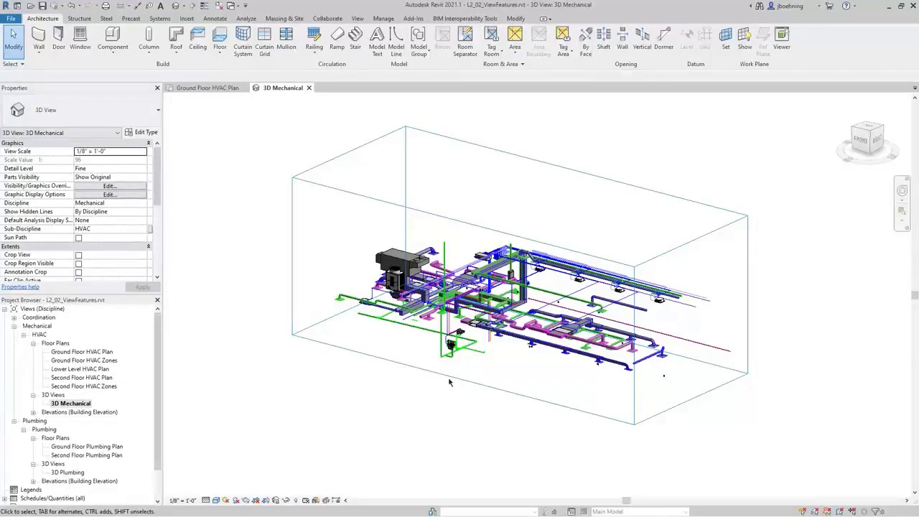
# Set the visual style of the 3D Mechanical view to Shaded
pyautogui.press('s')
pyautogui.press('d')
pyautogui.scroll(5, 476, 339)
pyautogui.scroll(2, 477, 339)
pyautogui.press('s')
pyautogui.press('d')
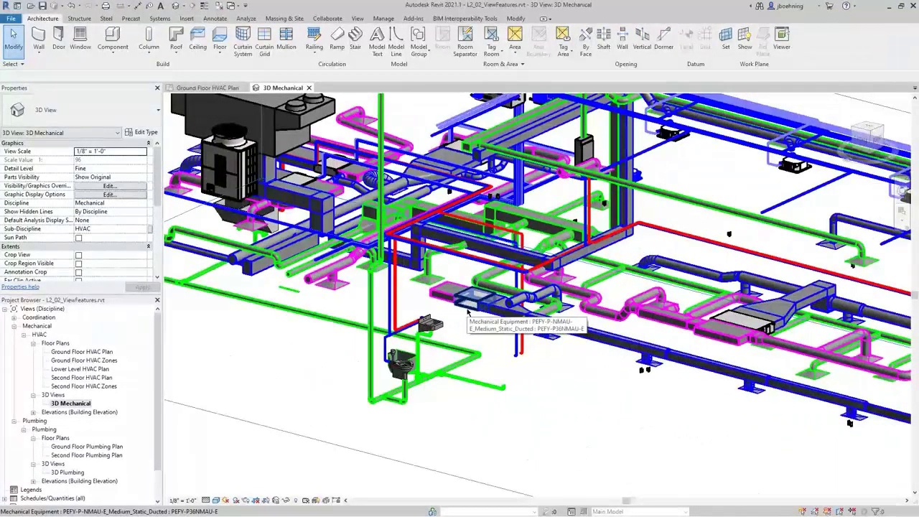
# Select the PEFY-P36NMAU-E unit with its connected duct branch and fit the section box around it with Selection Box
pyautogui.press('Tab')
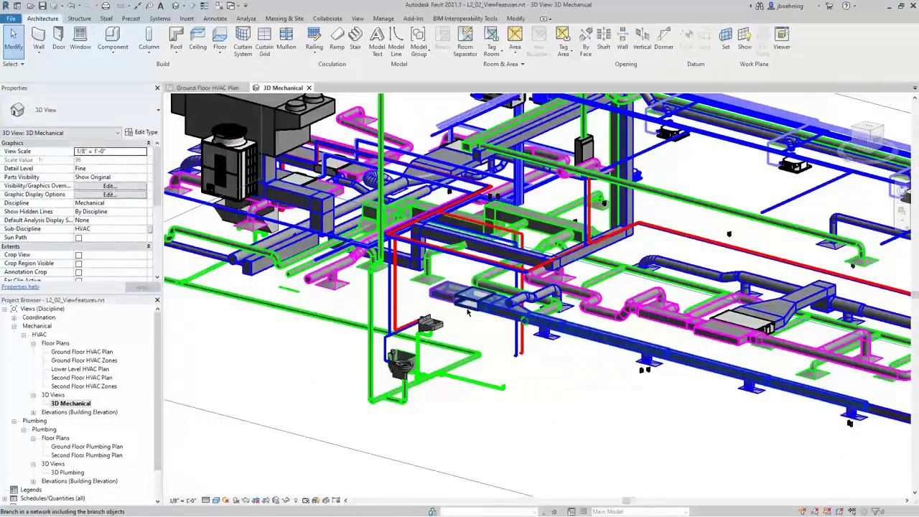
pyautogui.click(468, 311)
pyautogui.scroll(-3, 483, 348)
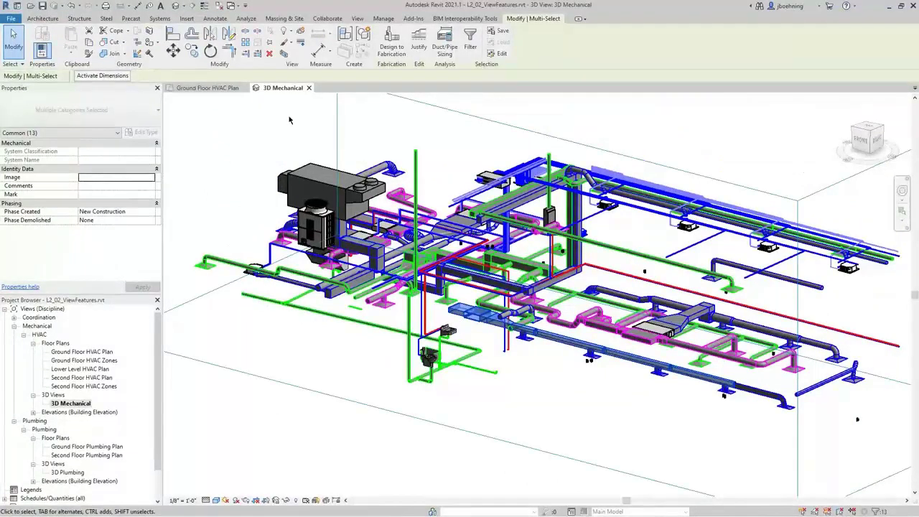
pyautogui.click(284, 55)
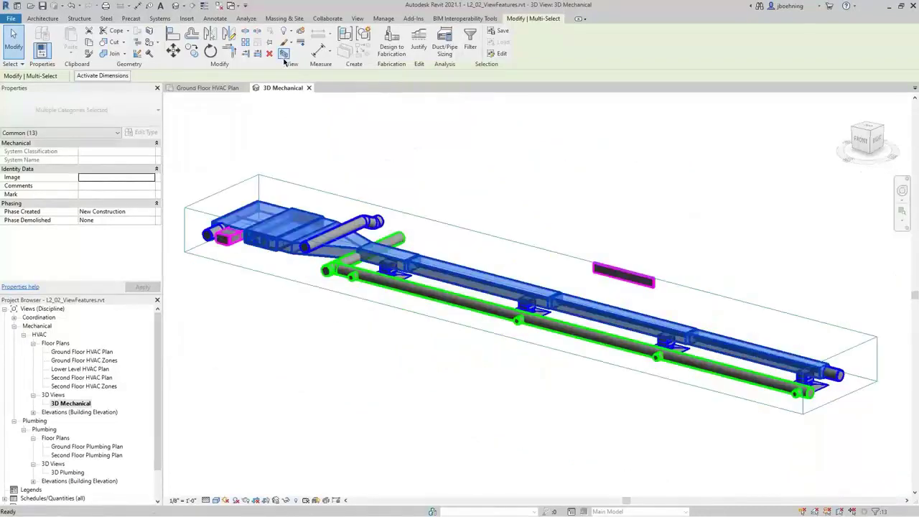
pyautogui.click(466, 185)
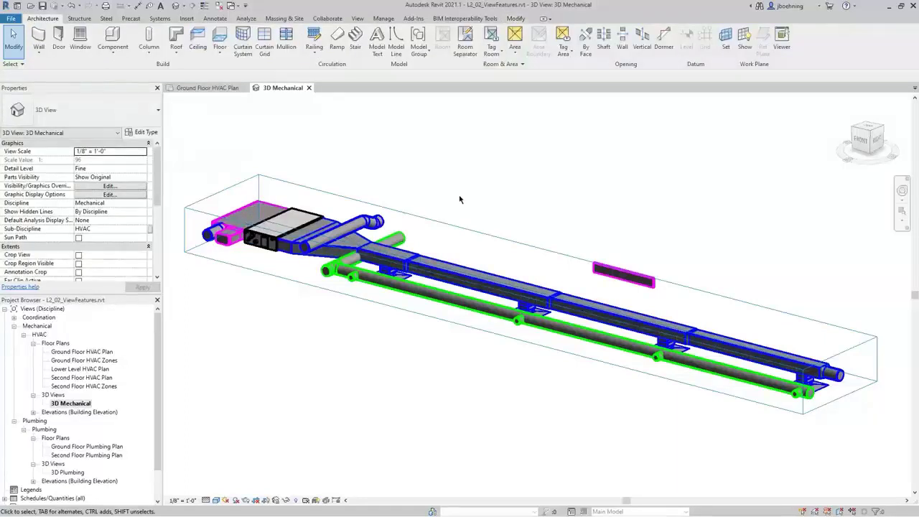
pyautogui.moveTo(375, 350); pyautogui.dragTo(373, 311, button='middle')
pyautogui.scroll(2, 374, 311)
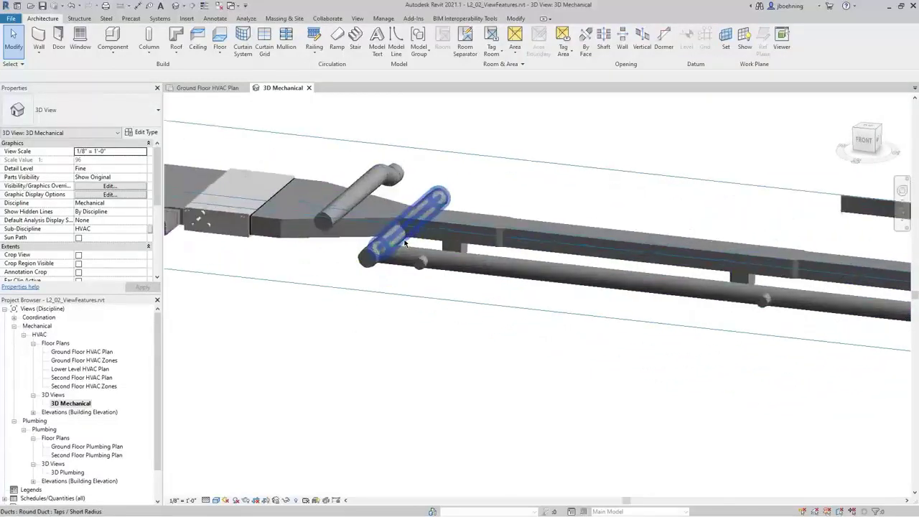
pyautogui.scroll(-2, 403, 310)
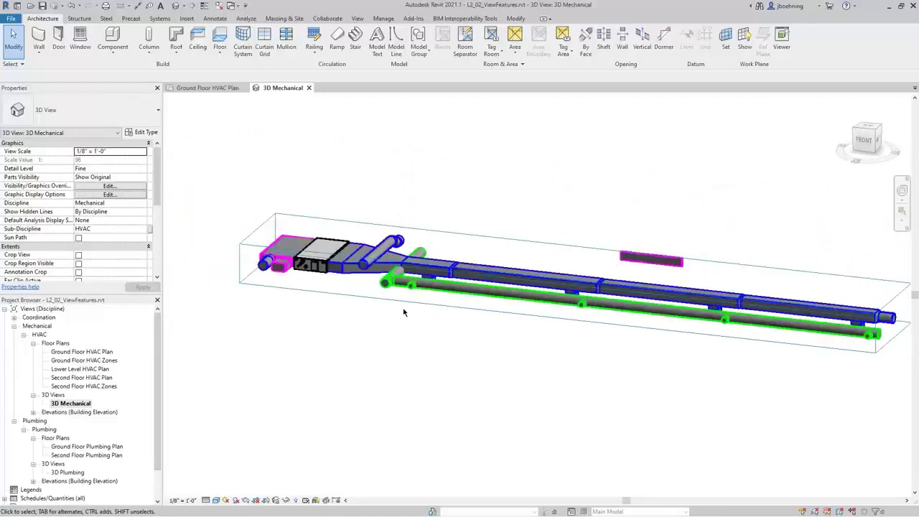
pyautogui.moveTo(452, 344); pyautogui.dragTo(439, 318, button='middle')
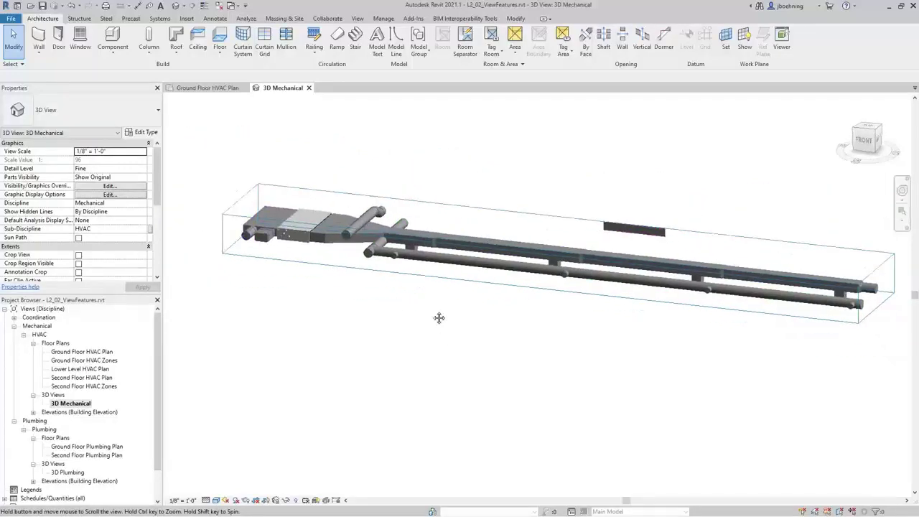
pyautogui.moveTo(574, 321)
pyautogui.keyDown('shift'); pyautogui.mouseDown(button='middle')
pyautogui.moveTo(544, 335)
pyautogui.moveTo(564, 332)
pyautogui.mouseUp(button='middle'); pyautogui.keyUp('shift')
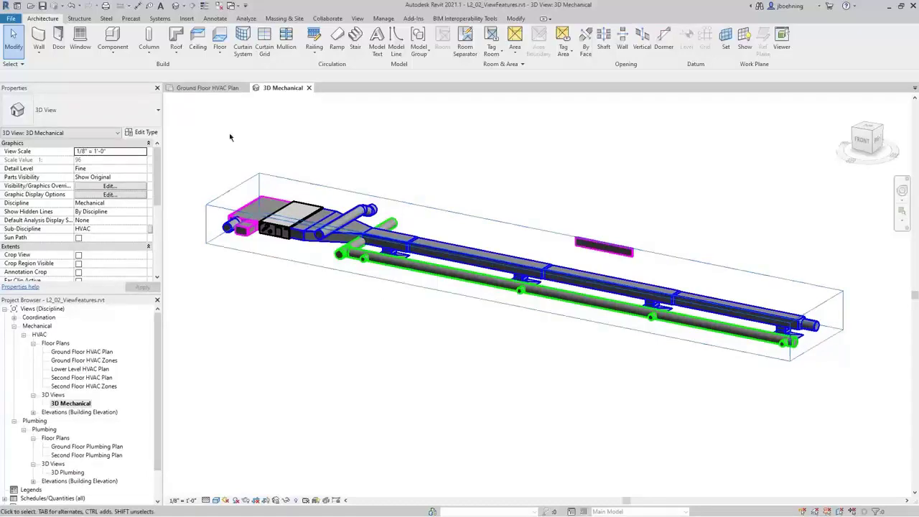
# In the Ground Floor HVAC Plan, select the supply duct run along the upper row of exam rooms and isolate it in 3D with Selection Box
pyautogui.click(208, 88)
pyautogui.scroll(5, 415, 187)
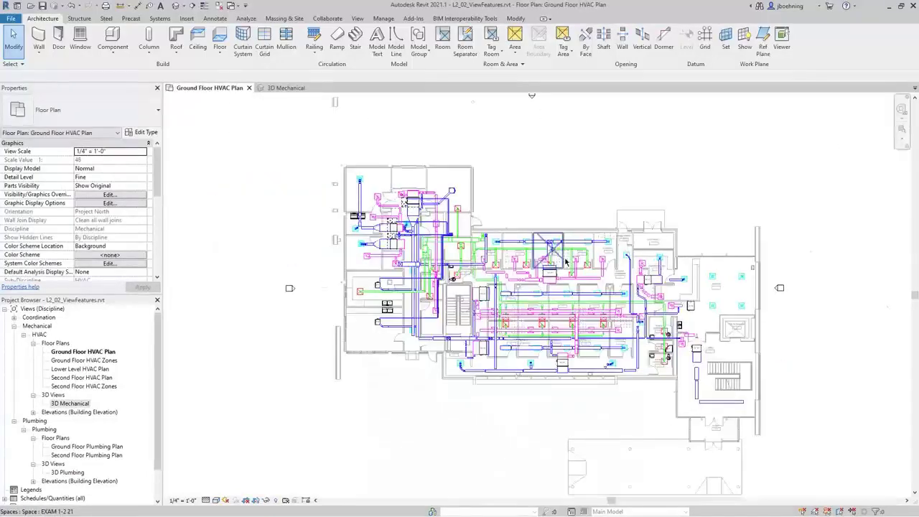
pyautogui.moveTo(416, 187); pyautogui.dragTo(664, 243)
pyautogui.click(291, 51)
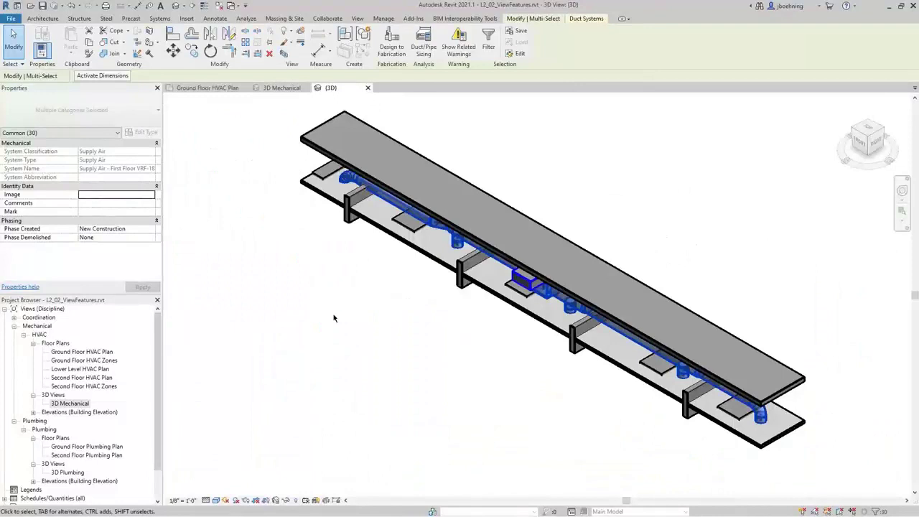
pyautogui.click(309, 313)
pyautogui.keyDown('shift'); pyautogui.moveTo(308, 312); pyautogui.dragTo(410, 240, button='middle'); pyautogui.keyUp('shift')
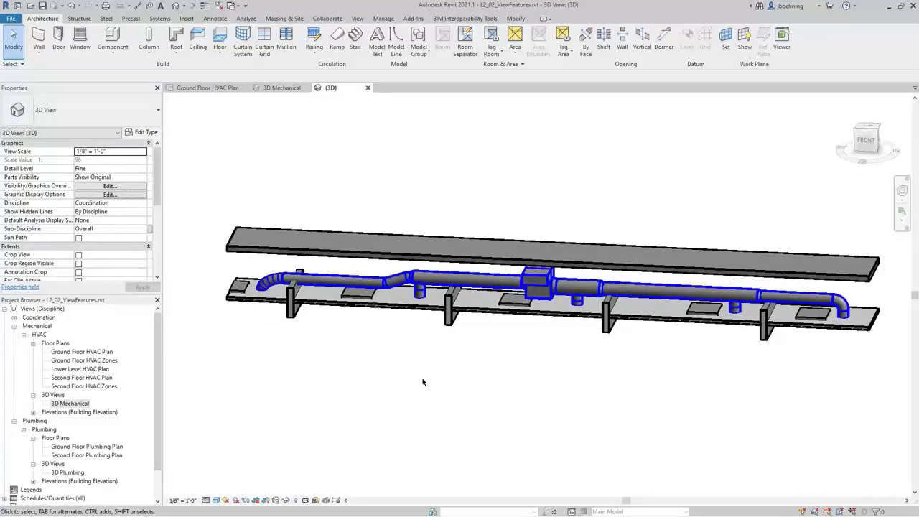
pyautogui.keyDown('shift'); pyautogui.moveTo(421, 378); pyautogui.dragTo(497, 357, button='middle'); pyautogui.keyUp('shift')
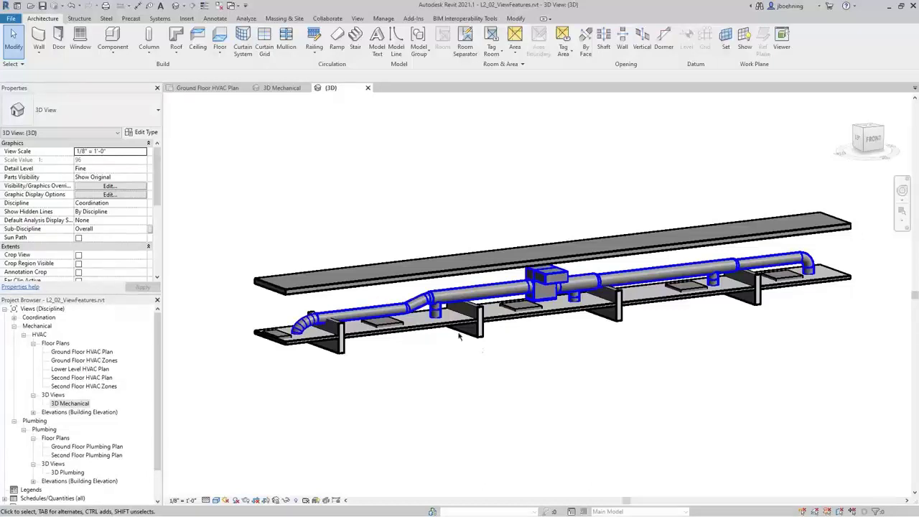
# Return to the Ground Floor HVAC Plan and draw a scope box around the building's left wing
pyautogui.click(210, 89)
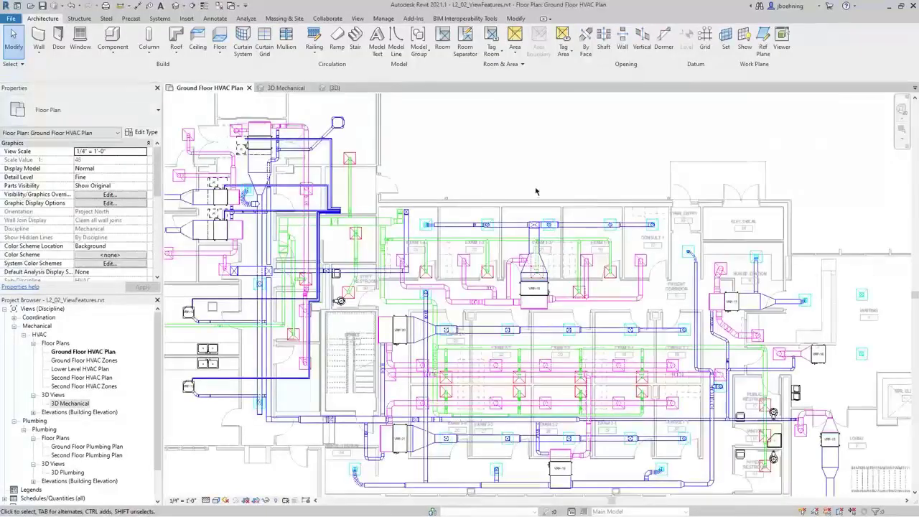
pyautogui.scroll(-5, 524, 175)
pyautogui.moveTo(524, 175); pyautogui.dragTo(520, 179, button='middle')
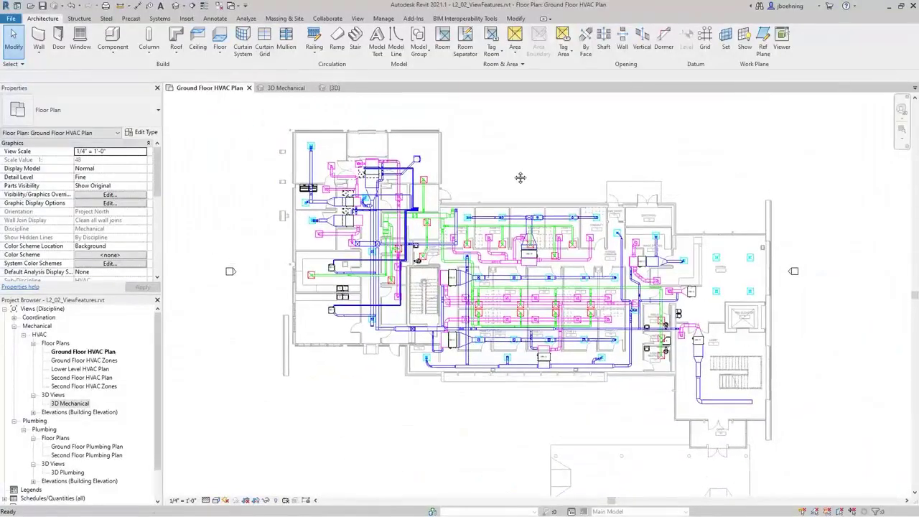
pyautogui.click(358, 22)
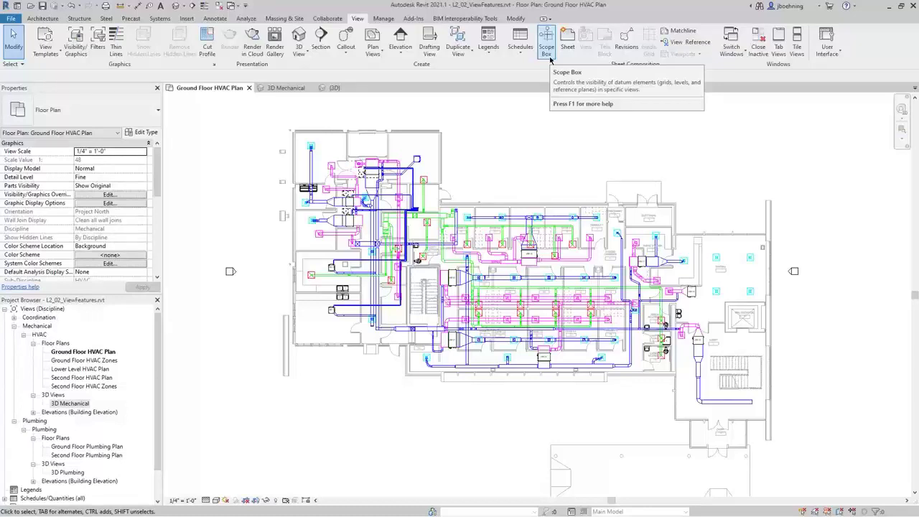
pyautogui.click(550, 57)
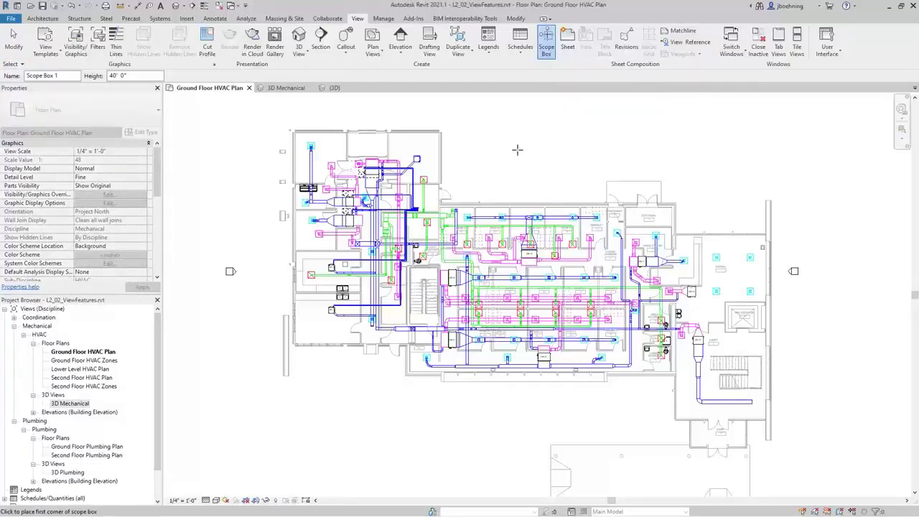
pyautogui.click(281, 122)
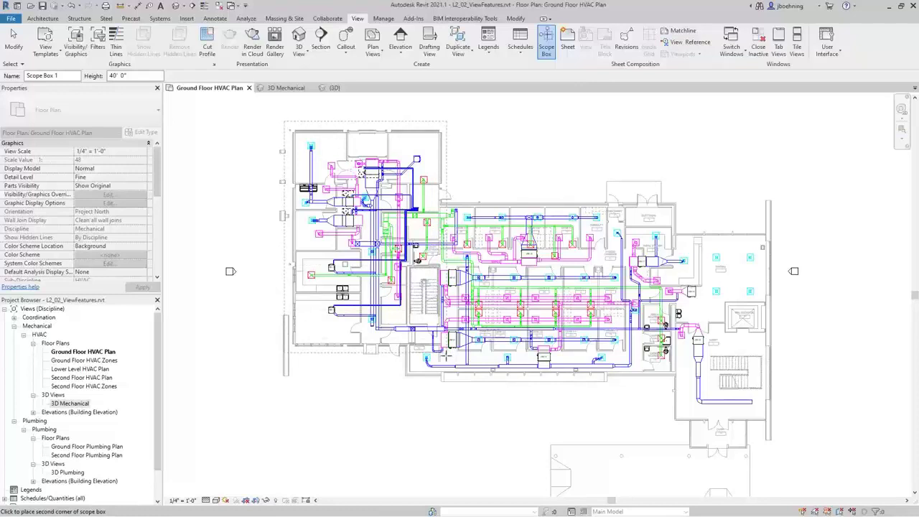
pyautogui.click(444, 382)
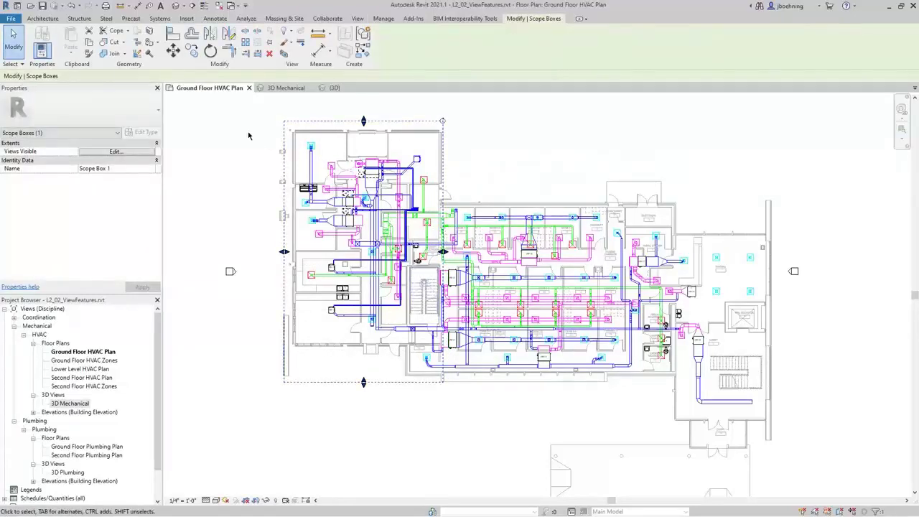
# Name the left wing's scope box Area A
pyautogui.click(136, 171)
pyautogui.write('Ara')
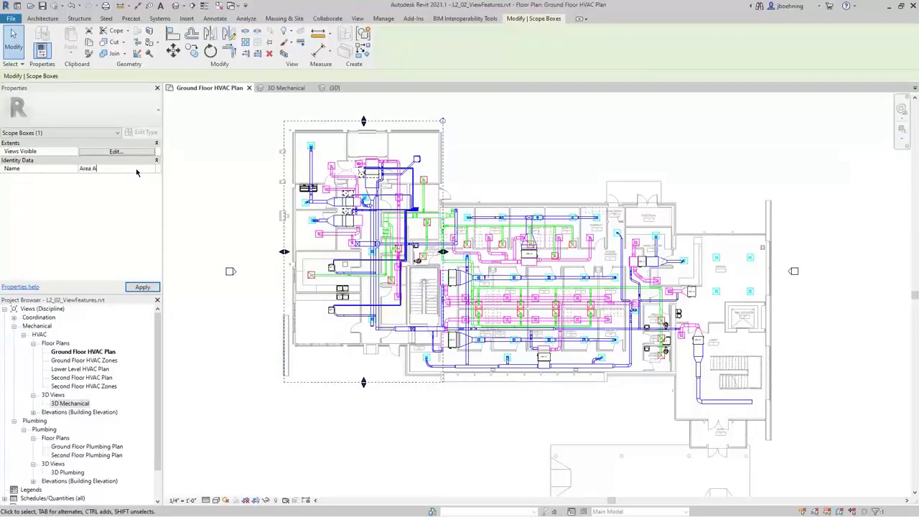
pyautogui.click(194, 174)
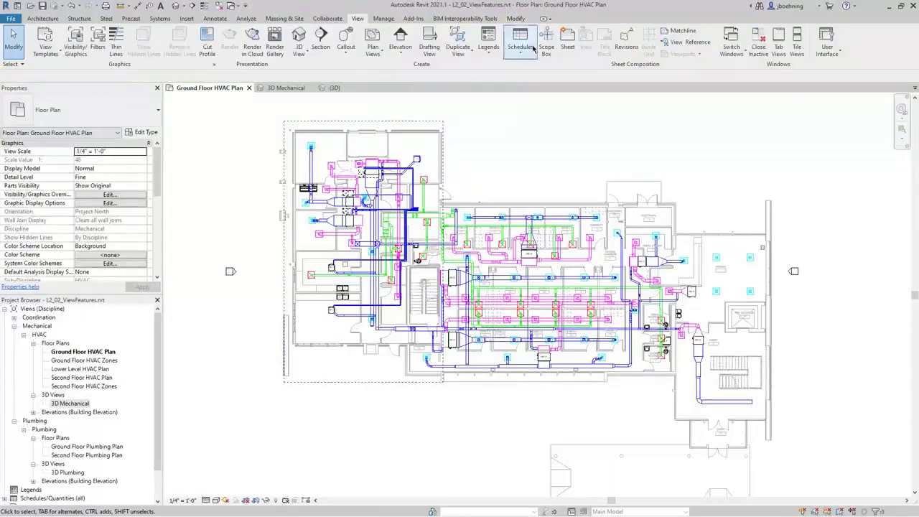
# Draw a second scope box around the central exam-room block, slightly overlapping the Area A box
pyautogui.click(552, 45)
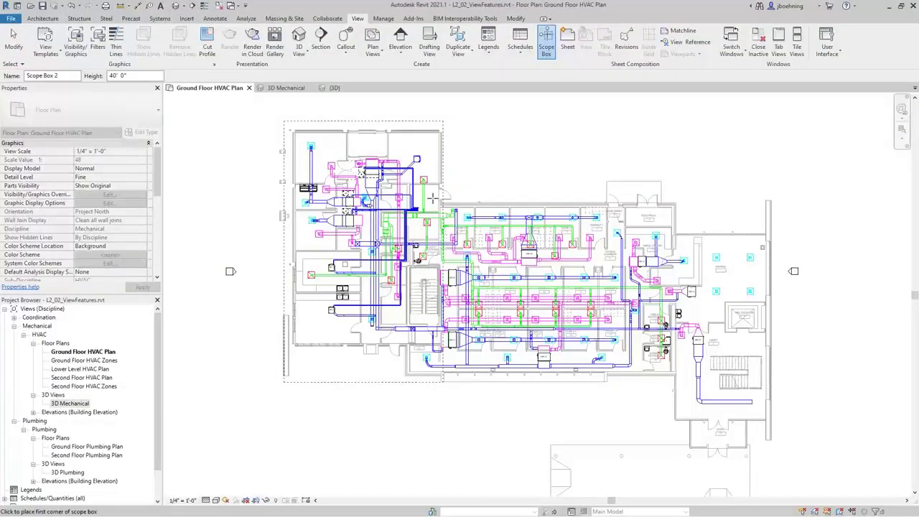
pyautogui.click(431, 198)
pyautogui.click(679, 381)
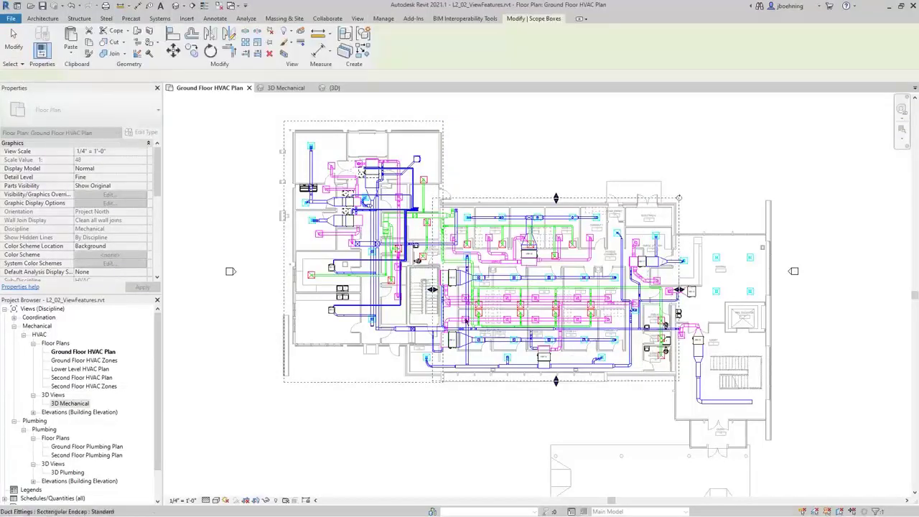
# Name the scope box around the central exam-room block Area B
pyautogui.click(123, 168)
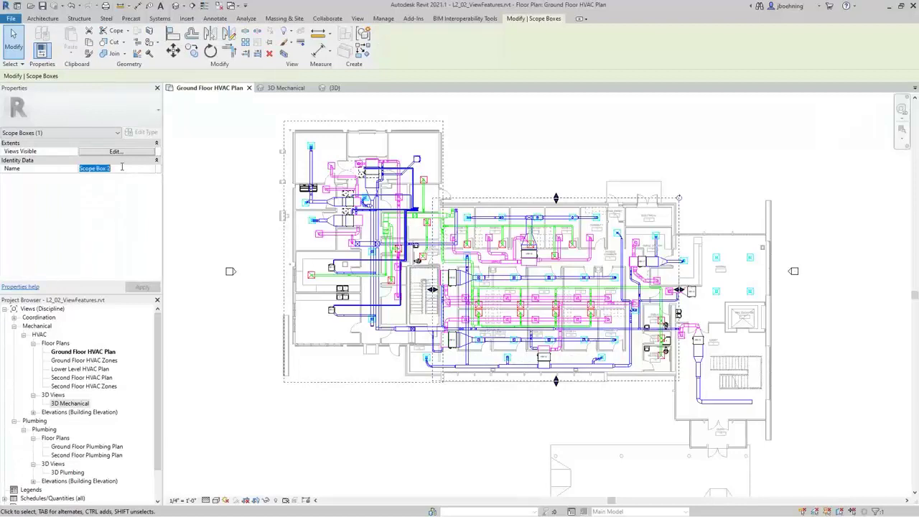
pyautogui.write('Area B')
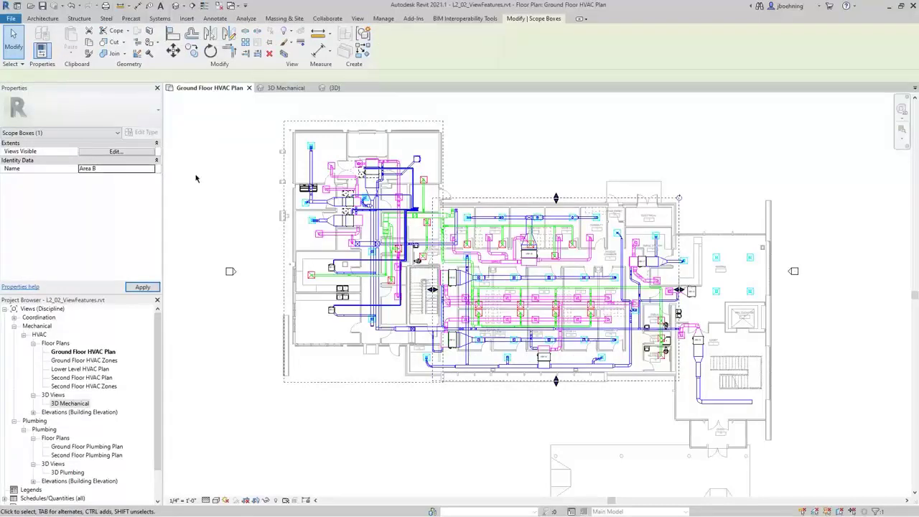
pyautogui.click(194, 177)
# Draw a third scope box around the building's right wing, slightly overlapping the Area B box, and name it Area C
pyautogui.click(357, 18)
pyautogui.click(546, 50)
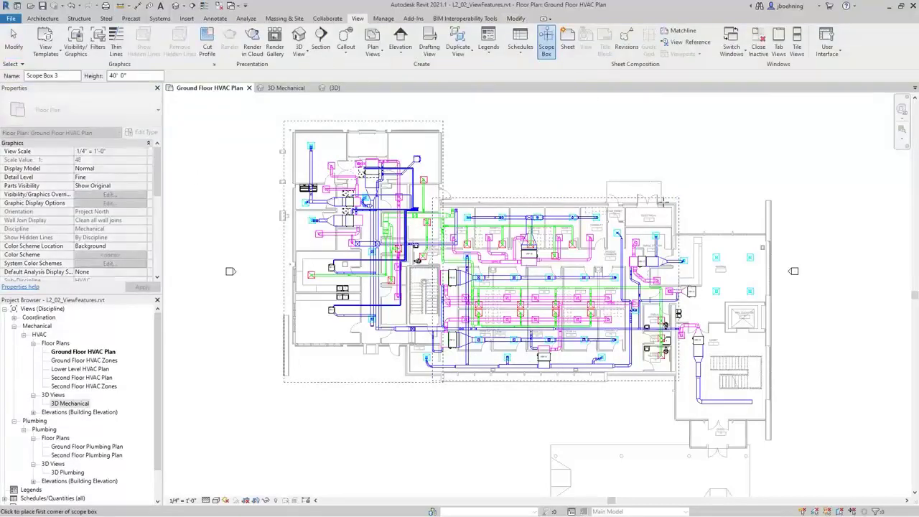
pyautogui.click(675, 236)
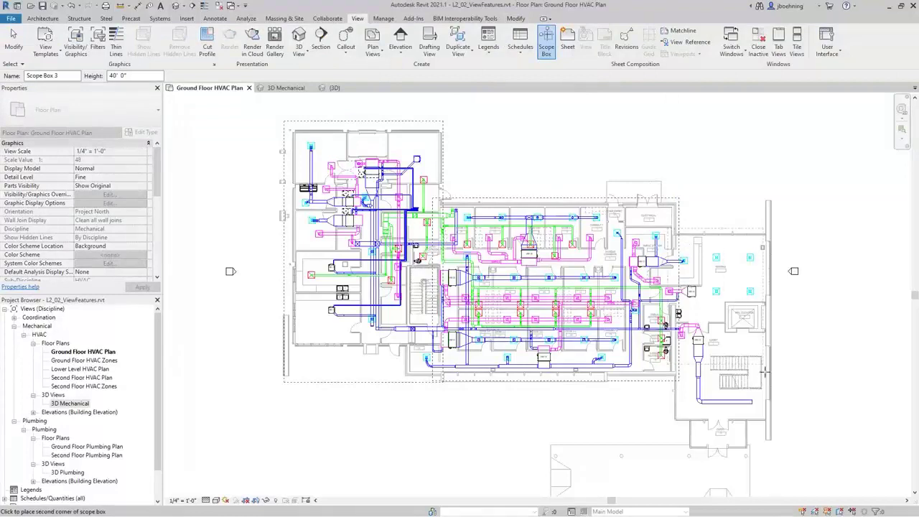
pyautogui.click(776, 451)
pyautogui.click(127, 169)
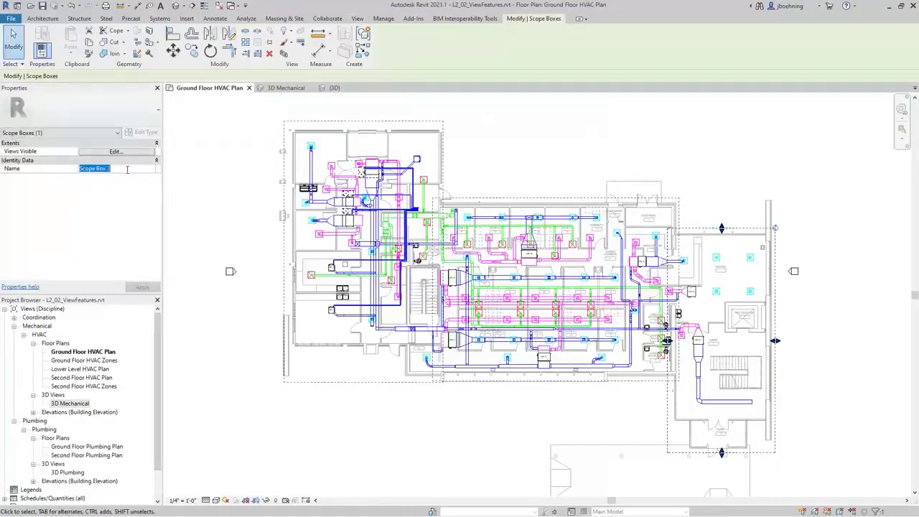
pyautogui.write('Area C')
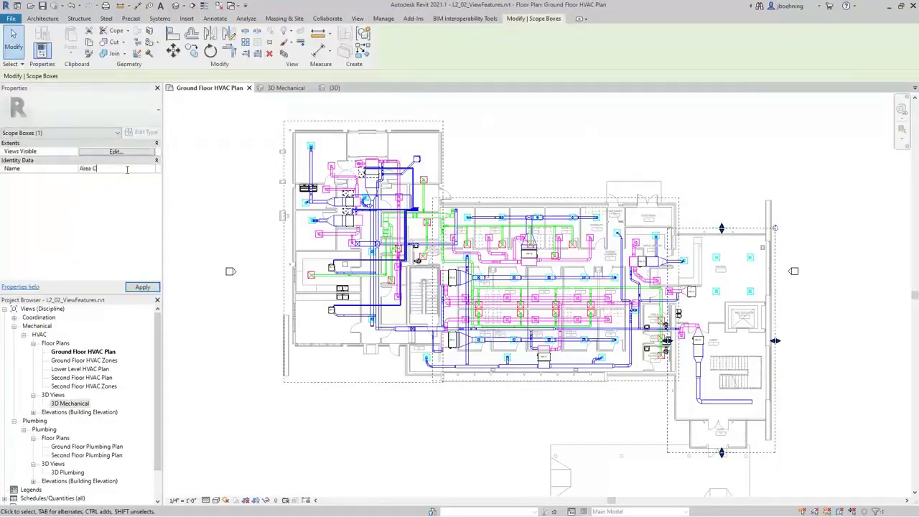
pyautogui.click(217, 189)
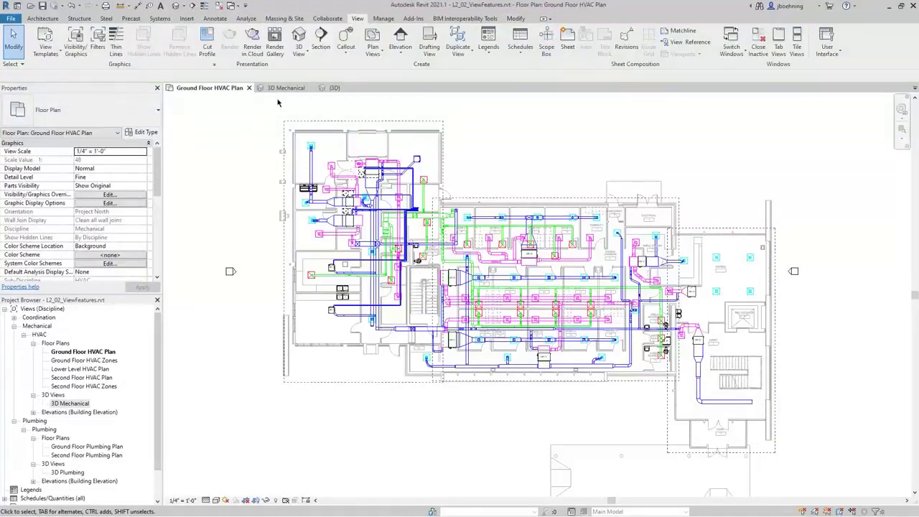
# Switch to the default {3D} view and turn off its section box to show the whole building and site
pyautogui.click(332, 88)
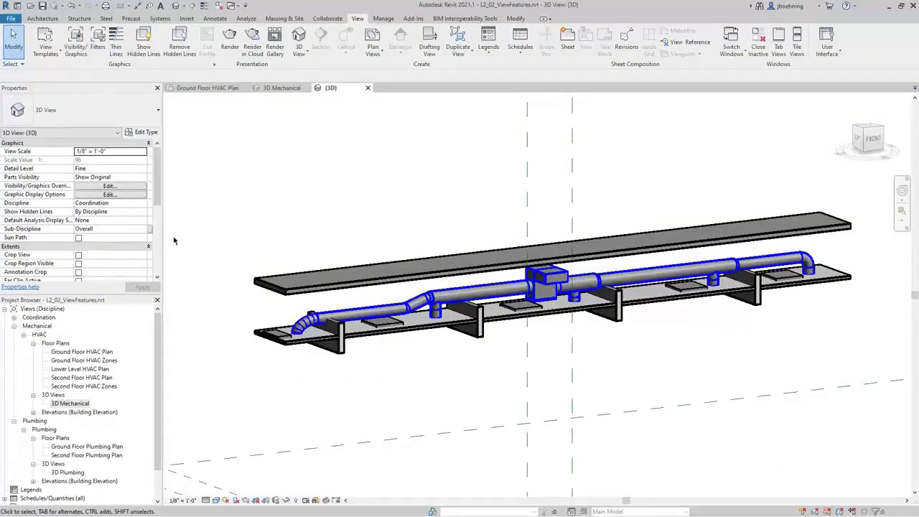
pyautogui.scroll(-3, 79, 239)
pyautogui.click(79, 238)
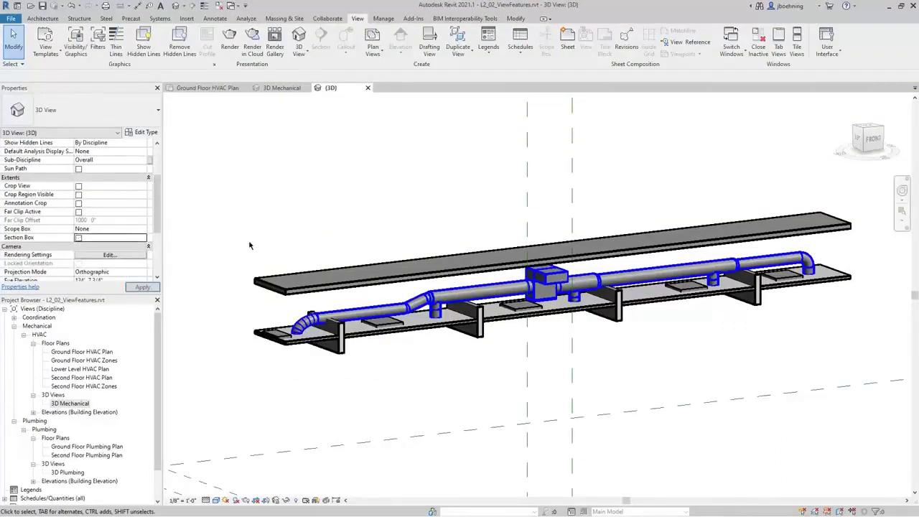
pyautogui.press('z')
pyautogui.press('f')
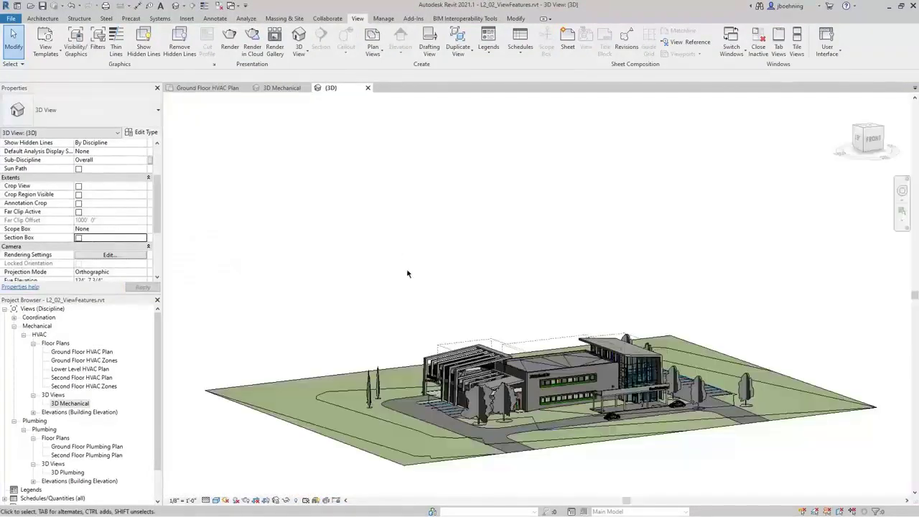
# Select the Area A scope box in 3D and examine its extents and height around the building from several angles
pyautogui.keyDown('shift'); pyautogui.moveTo(718, 330); pyautogui.dragTo(482, 367, button='middle'); pyautogui.keyUp('shift')
pyautogui.scroll(2, 472, 373)
pyautogui.scroll(2, 472, 374)
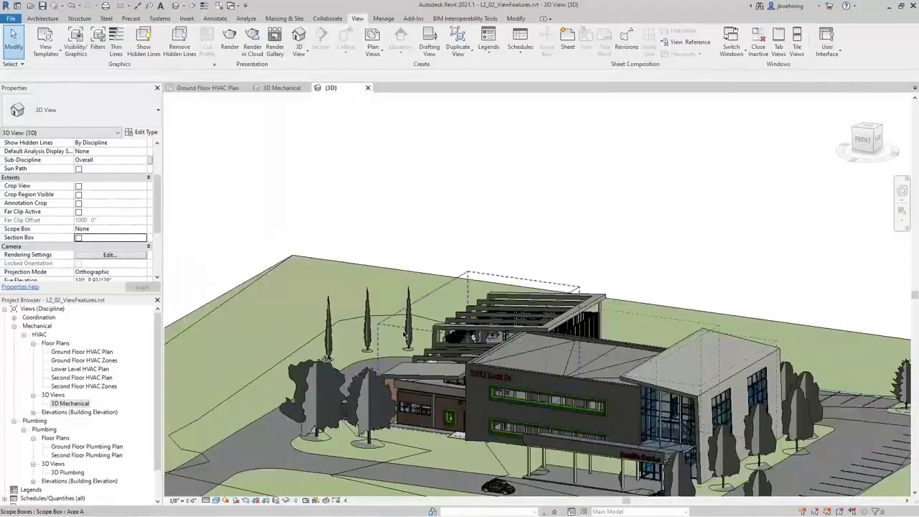
pyautogui.click(470, 272)
pyautogui.moveTo(475, 261); pyautogui.dragTo(502, 189, button='middle')
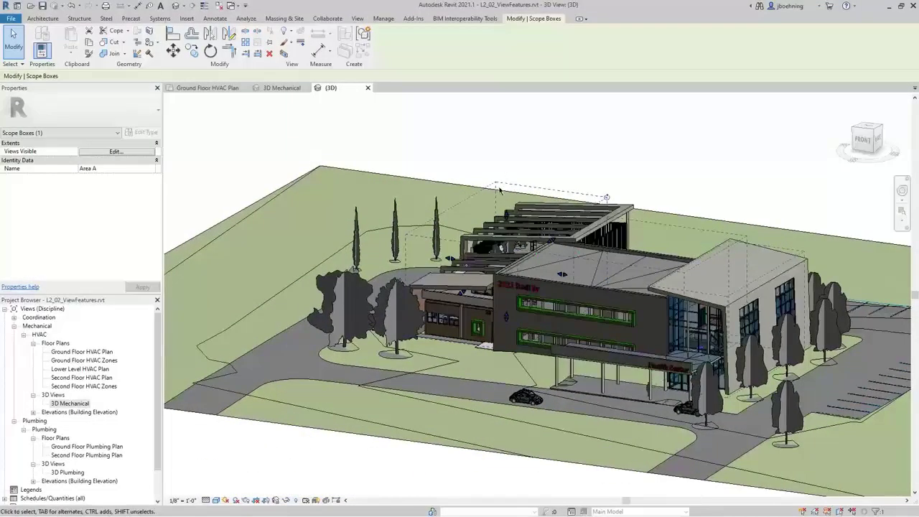
pyautogui.keyDown('shift'); pyautogui.moveTo(415, 310); pyautogui.dragTo(470, 352, button='middle'); pyautogui.keyUp('shift')
pyautogui.scroll(1, 455, 357)
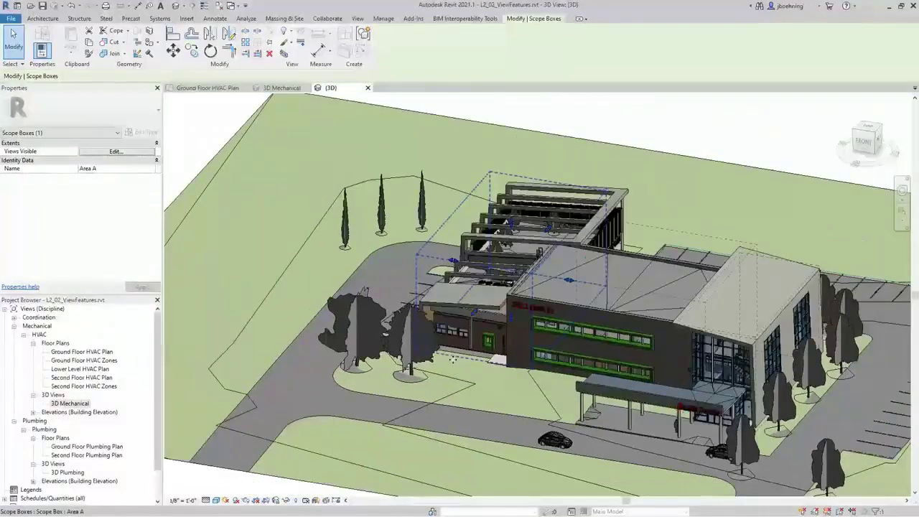
pyautogui.scroll(-1, 456, 268)
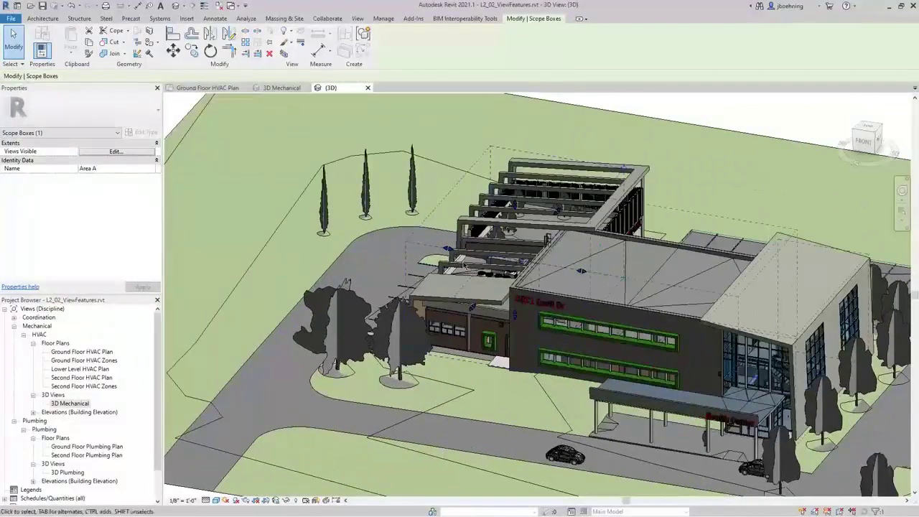
pyautogui.keyDown('shift'); pyautogui.moveTo(457, 268); pyautogui.dragTo(506, 313, button='middle'); pyautogui.keyUp('shift')
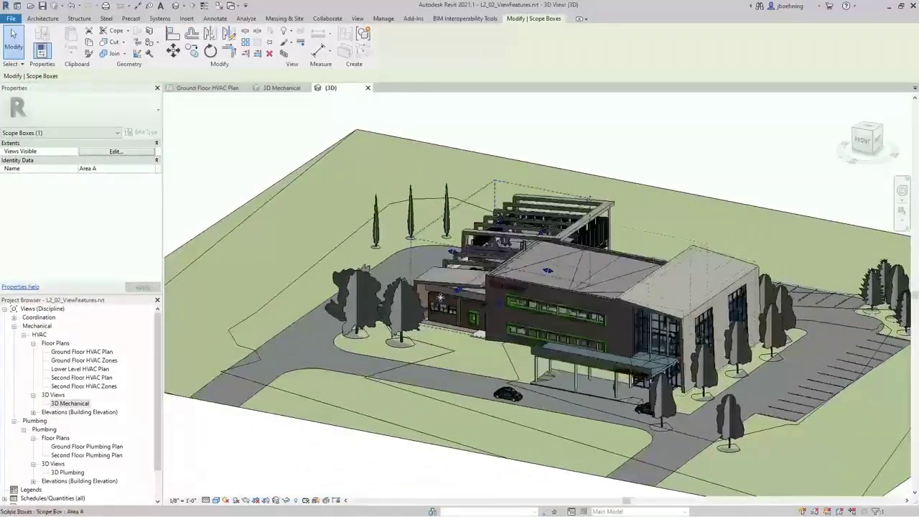
pyautogui.scroll(3, 506, 313)
pyautogui.scroll(-1, 505, 313)
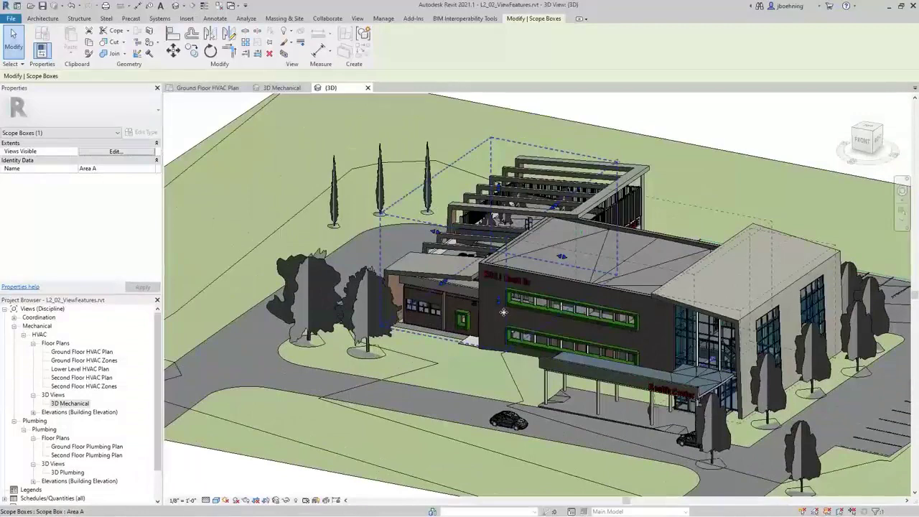
pyautogui.scroll(-1, 497, 268)
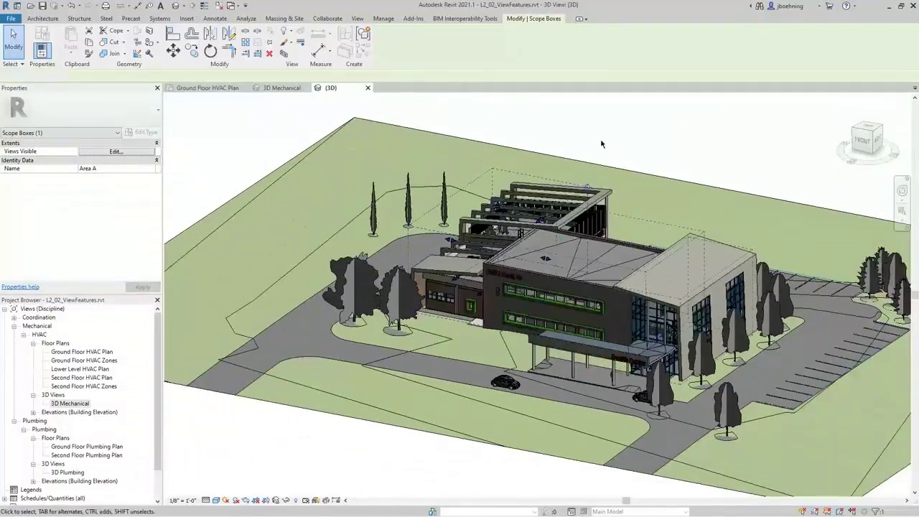
pyautogui.click(602, 144)
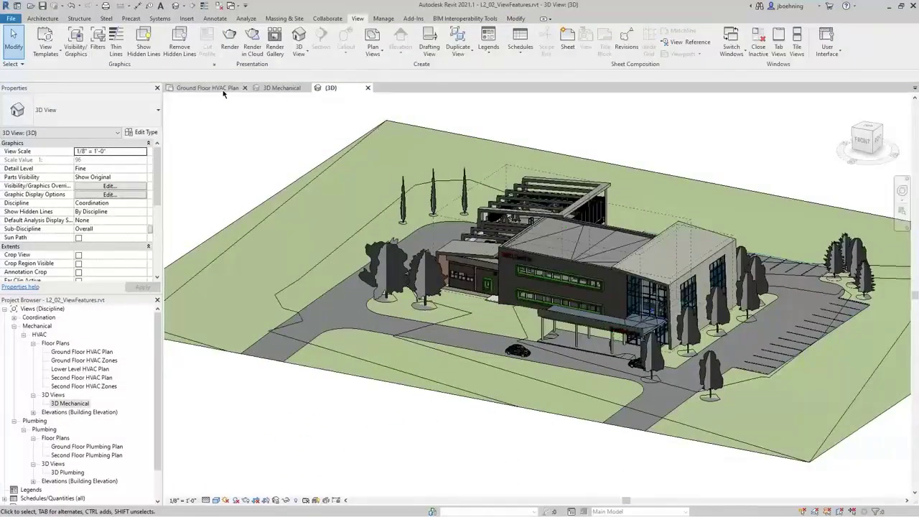
# Return to the Ground Floor HVAC Plan and duplicate that view as a dependent
pyautogui.click(223, 89)
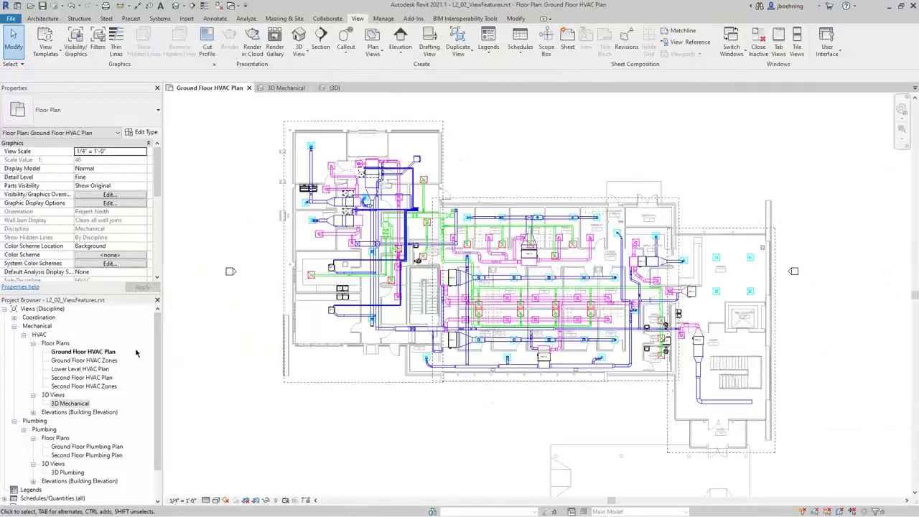
pyautogui.rightClick(108, 352)
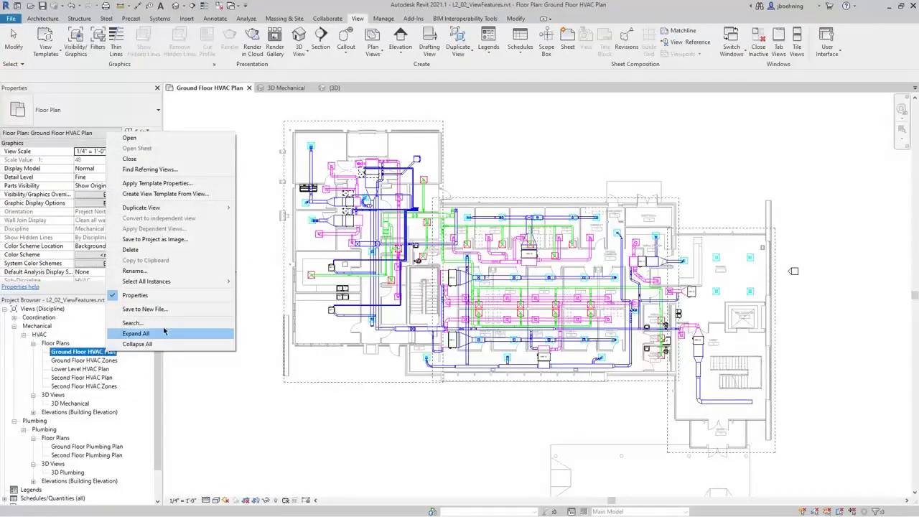
pyautogui.moveTo(216, 207)
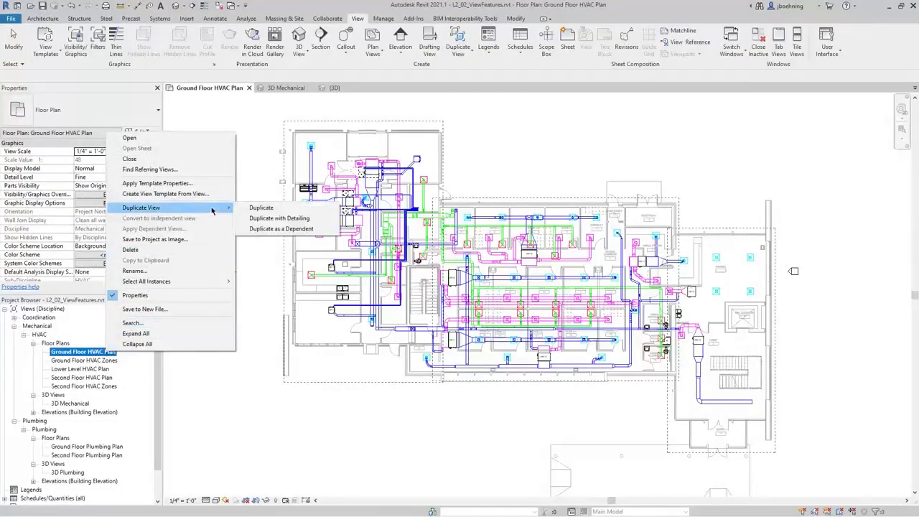
pyautogui.click(258, 228)
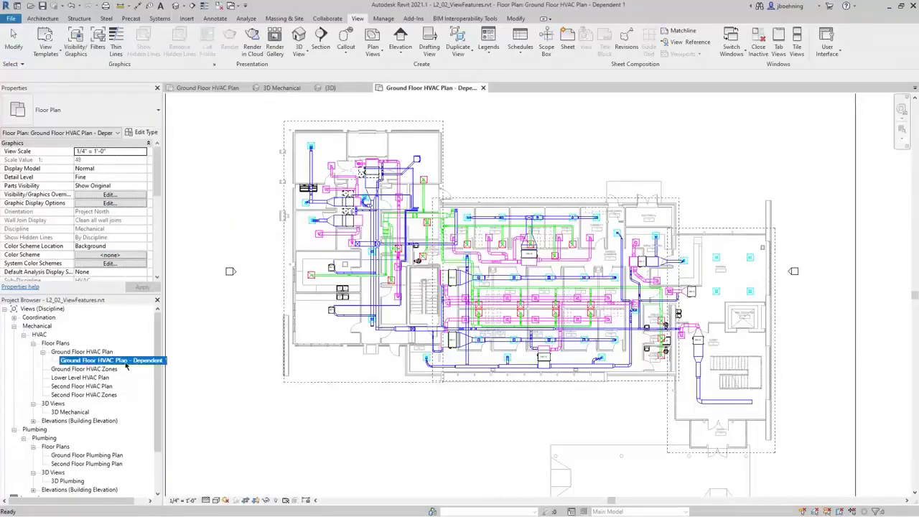
# Rename the new dependent view of the Ground Floor HVAC Plan as Area A
pyautogui.rightClick(123, 365)
pyautogui.click(169, 293)
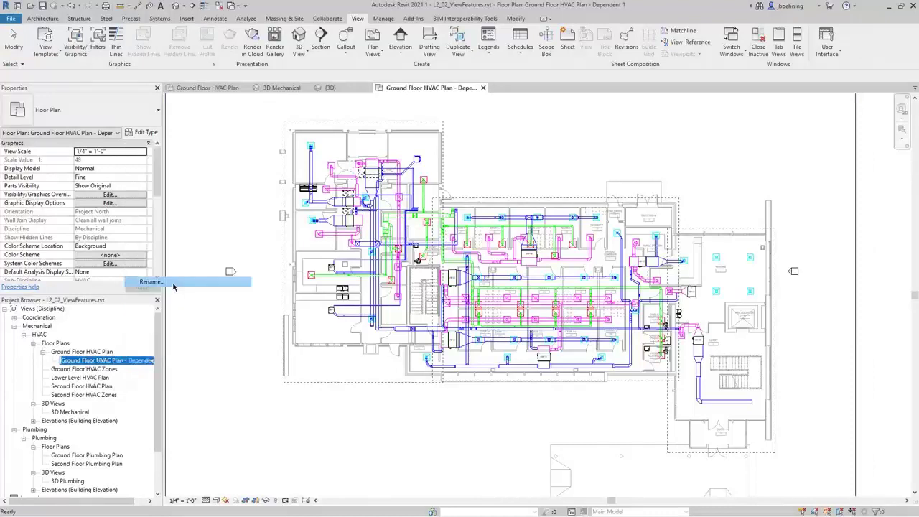
pyautogui.write('Area A')
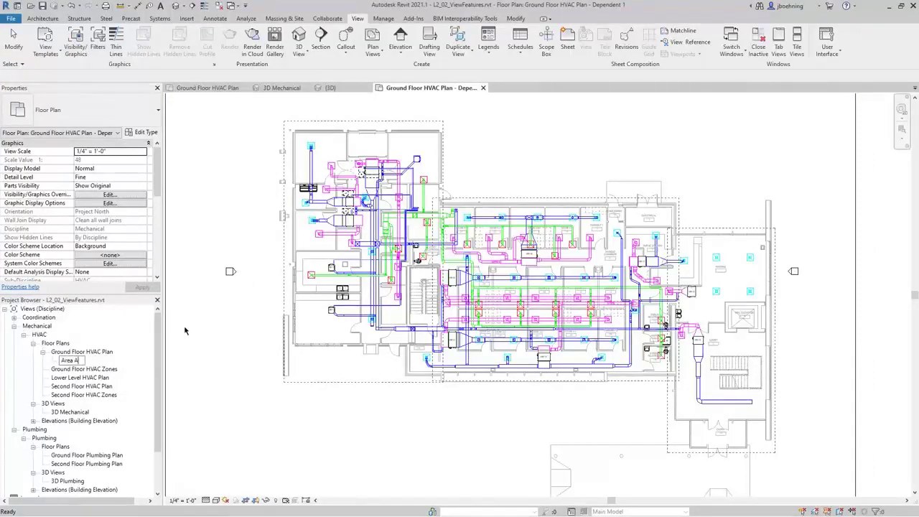
pyautogui.press('Return')
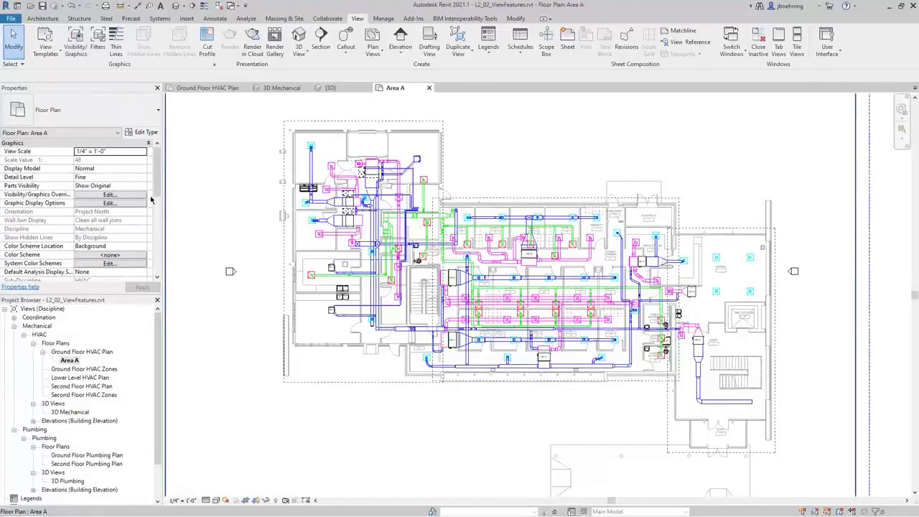
# Assign the Area A scope box to the Area A dependent view so it crops to the left wing
pyautogui.moveTo(157, 183); pyautogui.dragTo(157, 231)
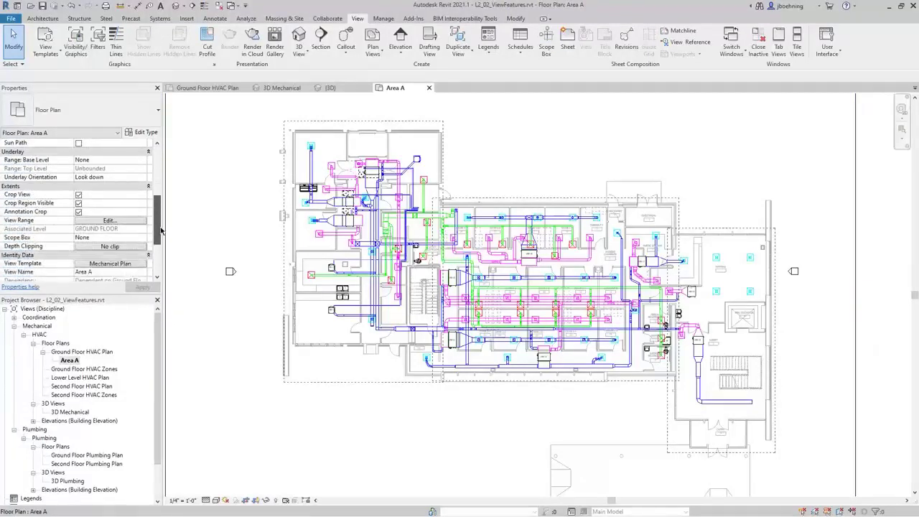
pyautogui.click(119, 242)
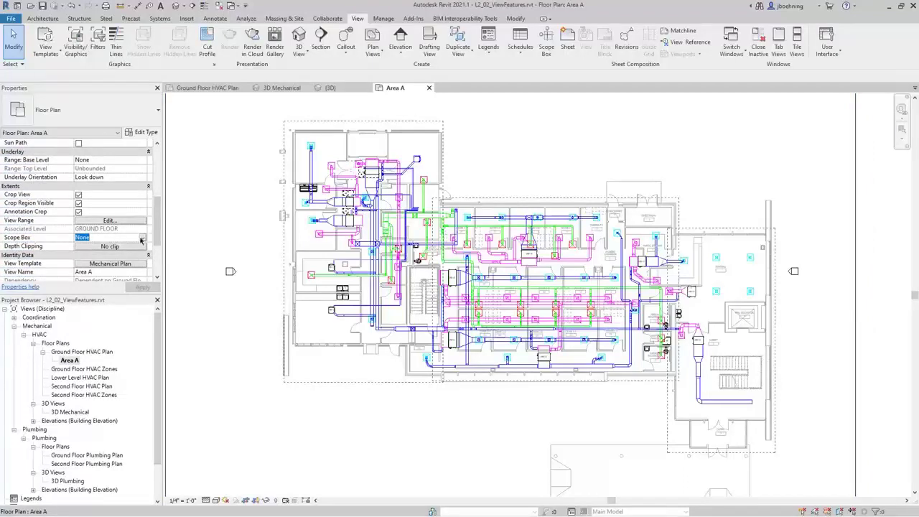
pyautogui.click(142, 240)
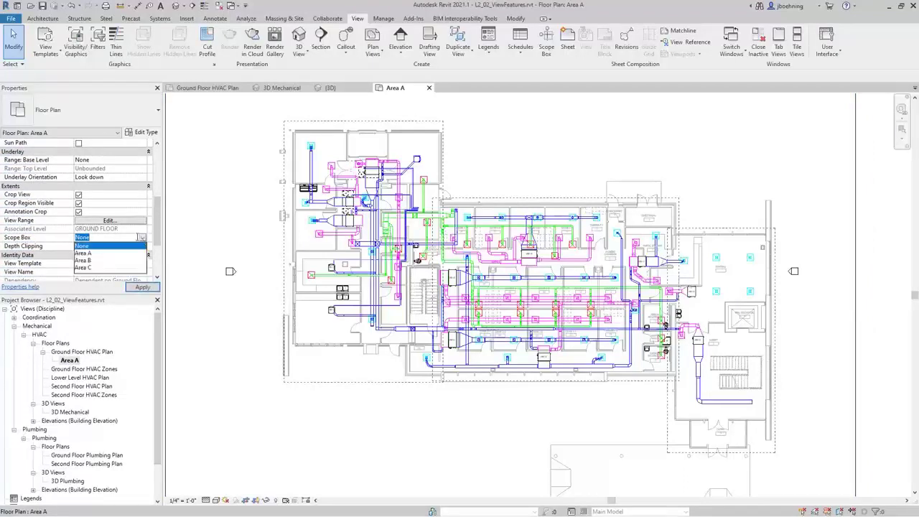
pyautogui.click(85, 254)
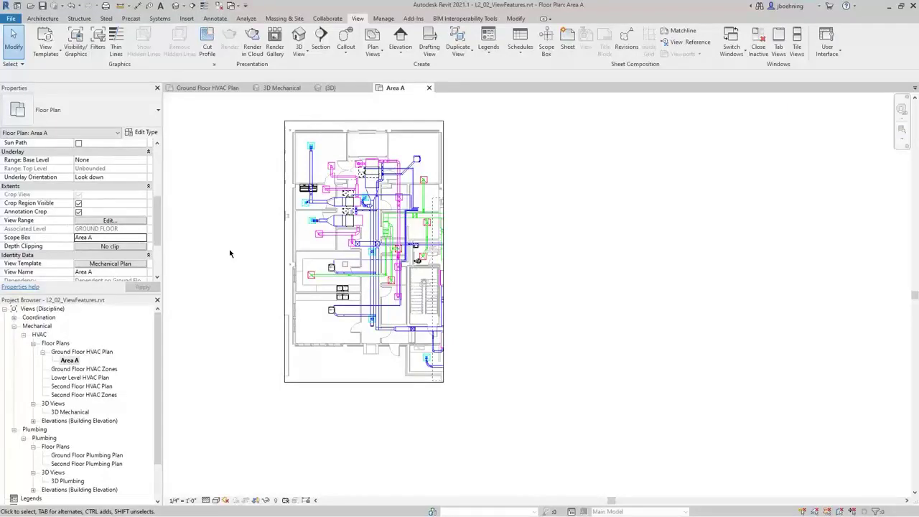
pyautogui.moveTo(232, 235); pyautogui.dragTo(232, 264, button='middle')
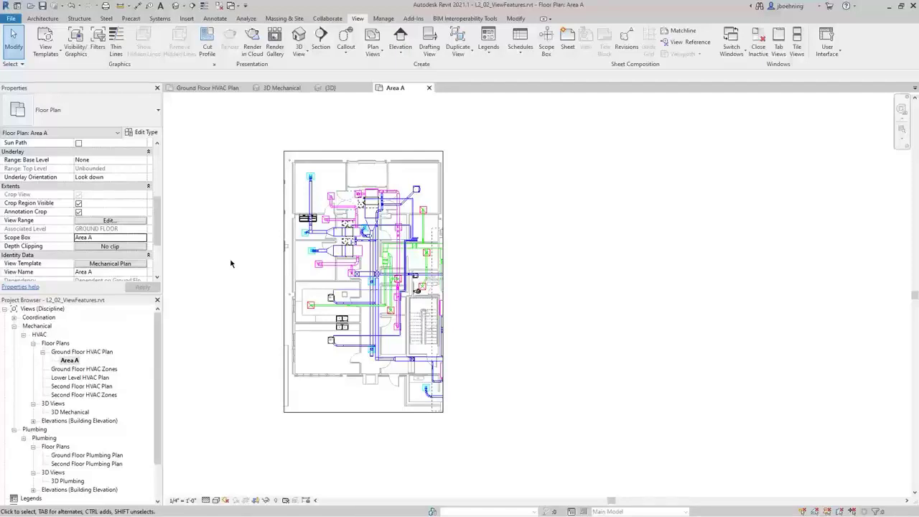
# Open the North - Mech elevation and check which scope boxes can be assigned to the Second Floor level
pyautogui.click(33, 421)
pyautogui.doubleClick(70, 438)
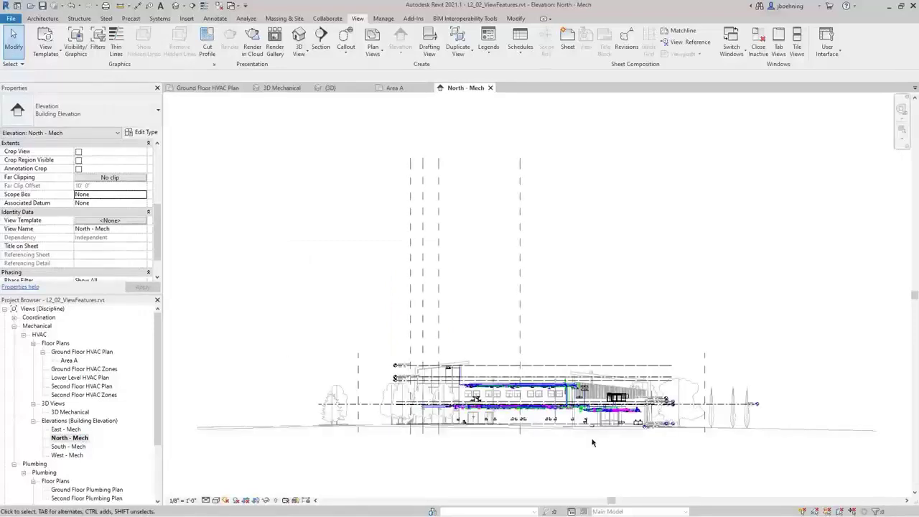
pyautogui.scroll(2, 663, 392)
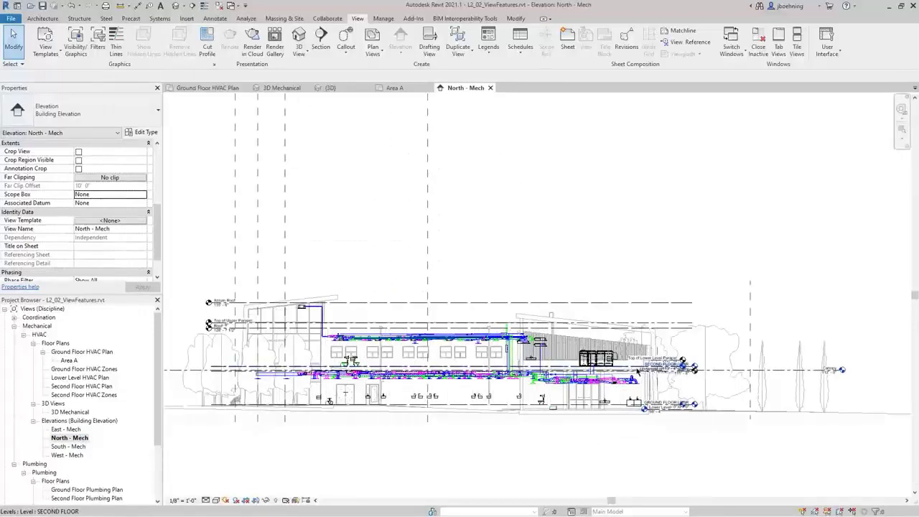
pyautogui.click(638, 370)
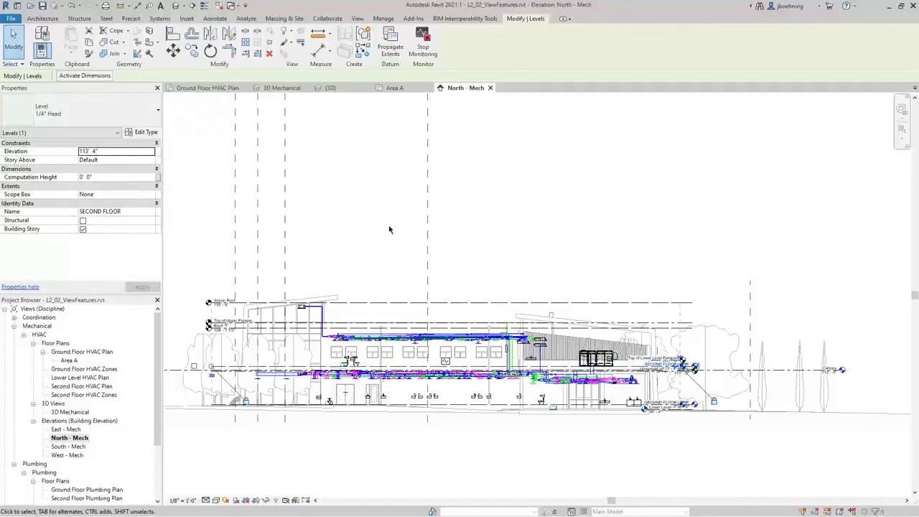
pyautogui.click(105, 194)
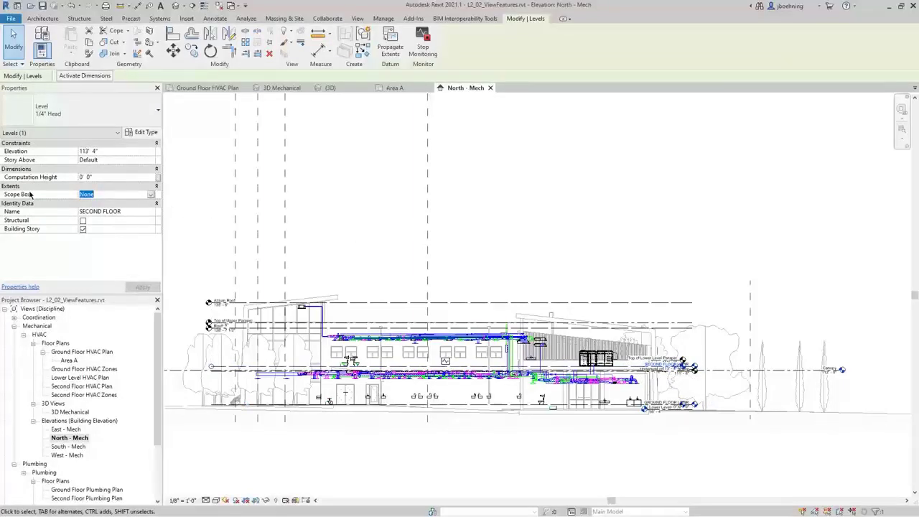
pyautogui.click(151, 195)
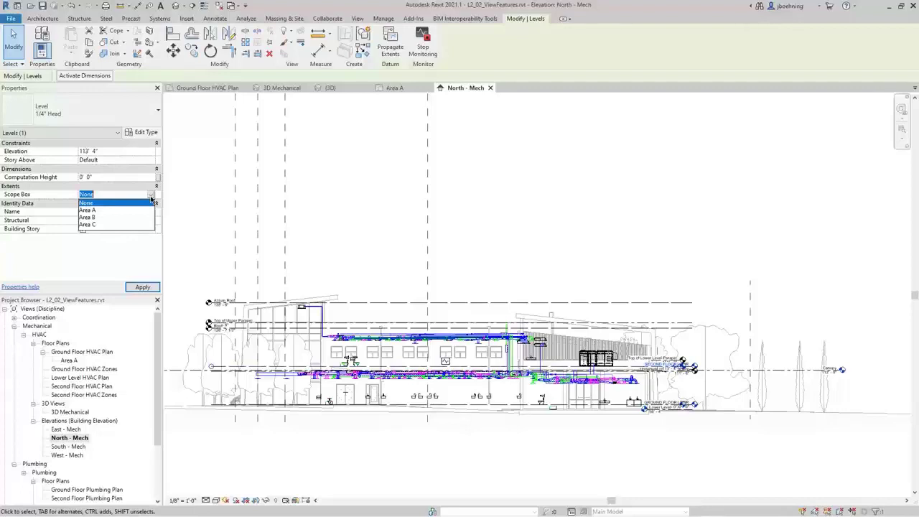
pyautogui.click(151, 196)
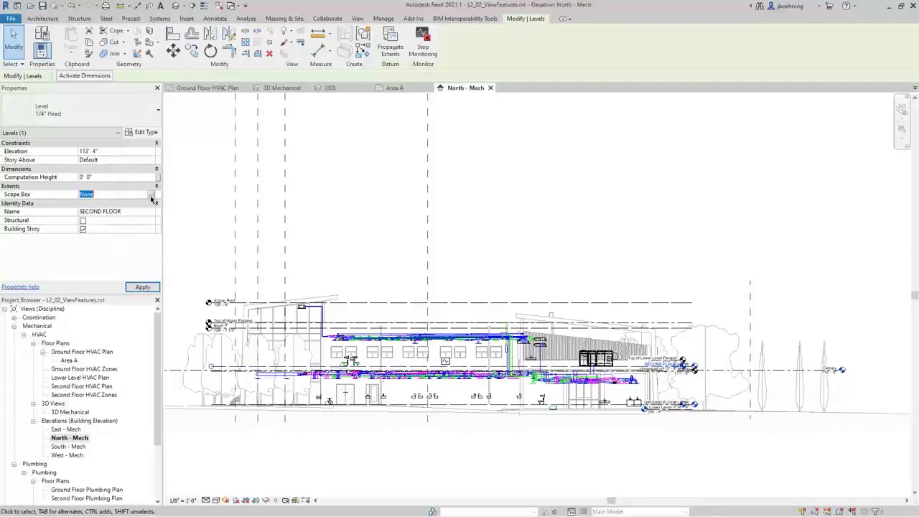
pyautogui.click(186, 208)
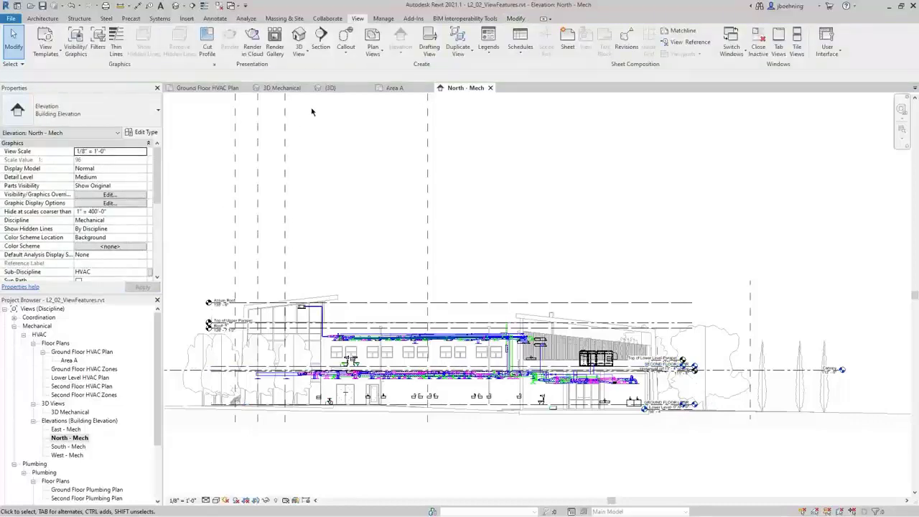
# Return to the {3D} view, select the Area A scope box and review its Views Visible settings for each view
pyautogui.click(327, 88)
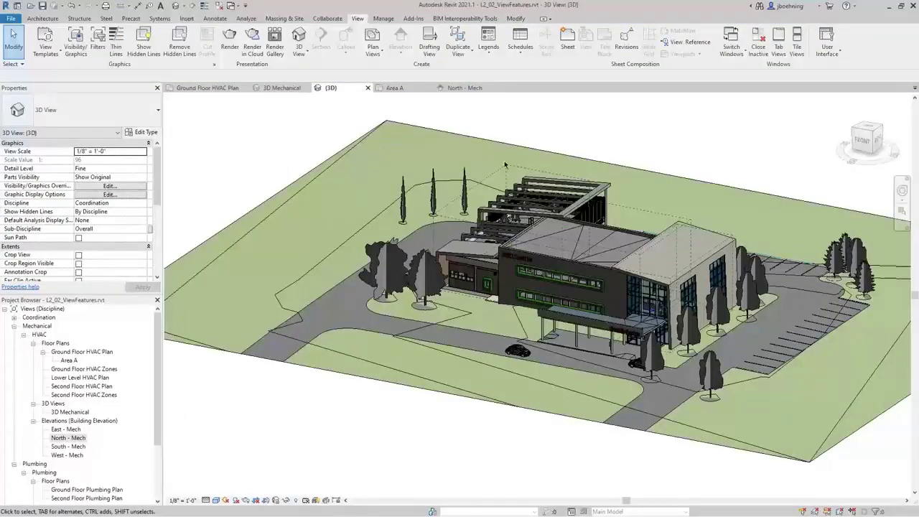
pyautogui.click(512, 165)
pyautogui.scroll(3, 516, 164)
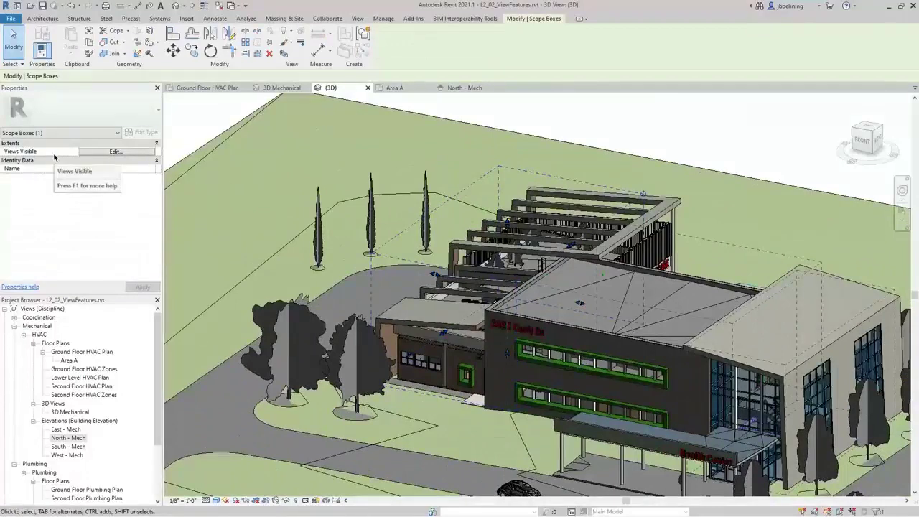
pyautogui.click(123, 153)
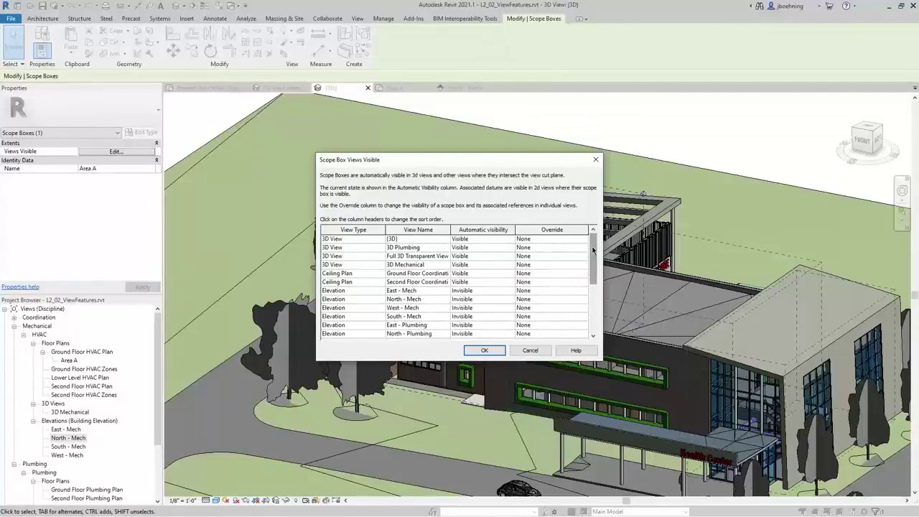
pyautogui.moveTo(593, 247)
pyautogui.mouseDown()
pyautogui.moveTo(592, 299)
pyautogui.moveTo(590, 241)
pyautogui.mouseUp()
pyautogui.click(486, 351)
pyautogui.click(513, 123)
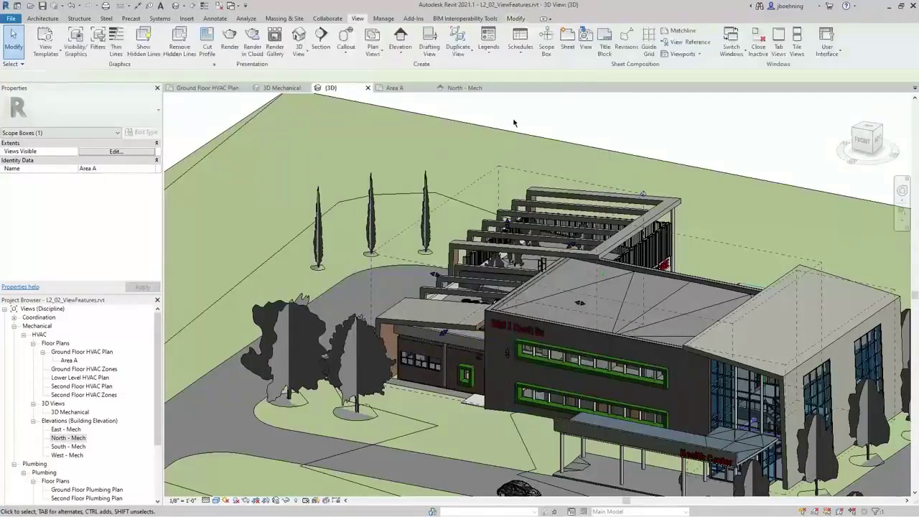
pyautogui.scroll(-3, 514, 123)
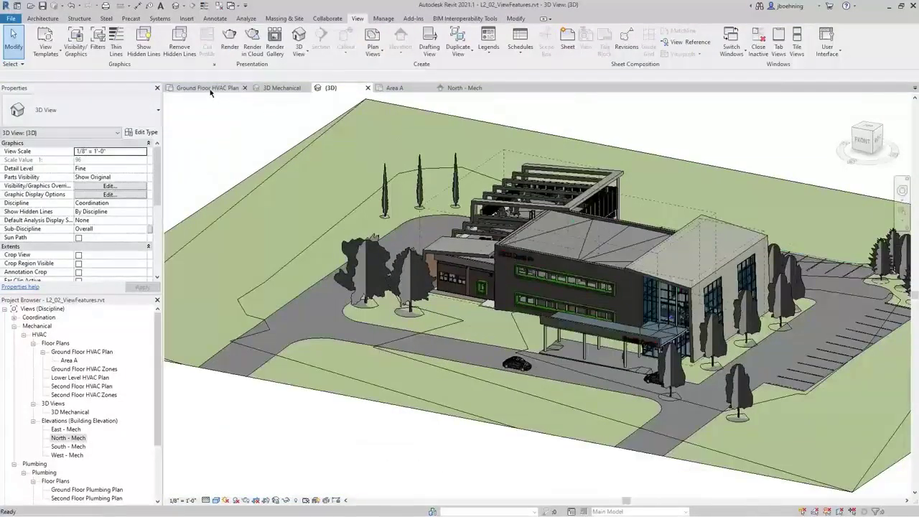
# Try placing a color fill legend beside the Ground Floor HVAC Plan and check the space type and color scheme options
pyautogui.click(207, 88)
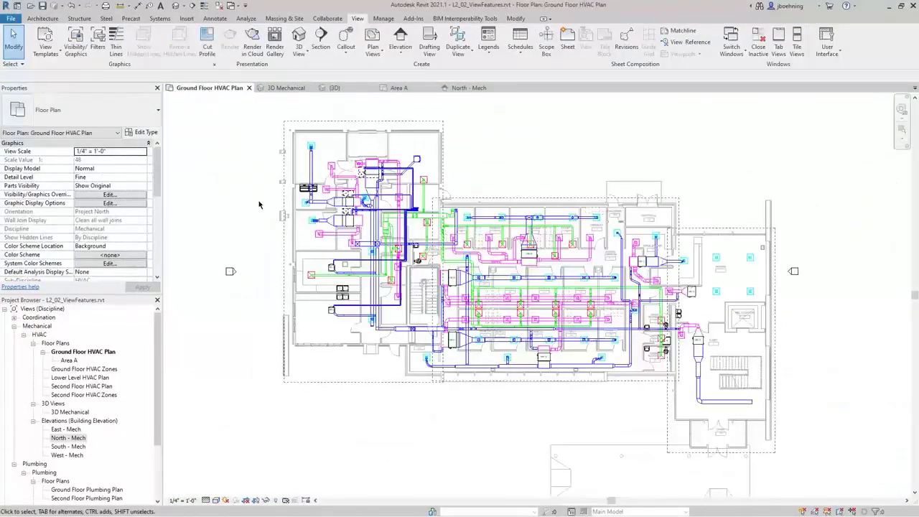
pyautogui.moveTo(263, 203); pyautogui.dragTo(270, 213, button='middle')
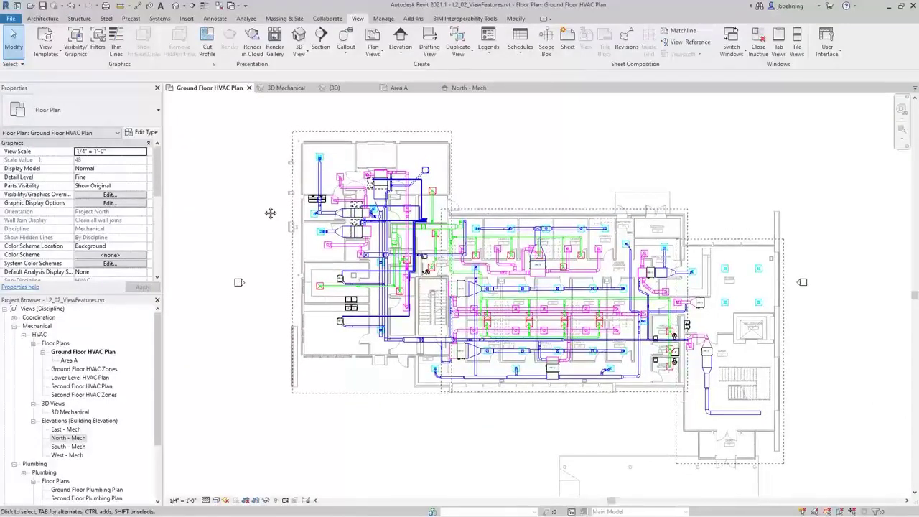
pyautogui.click(246, 20)
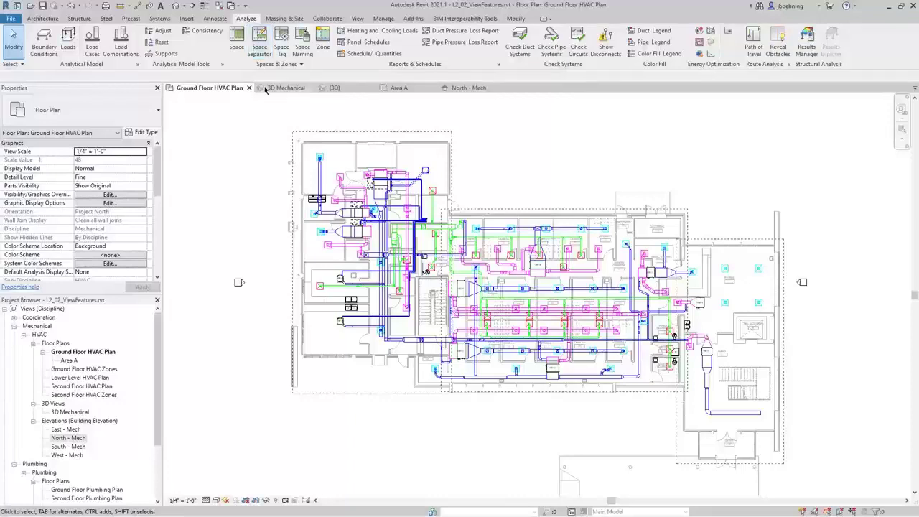
pyautogui.click(660, 60)
pyautogui.scroll(-2, 675, 158)
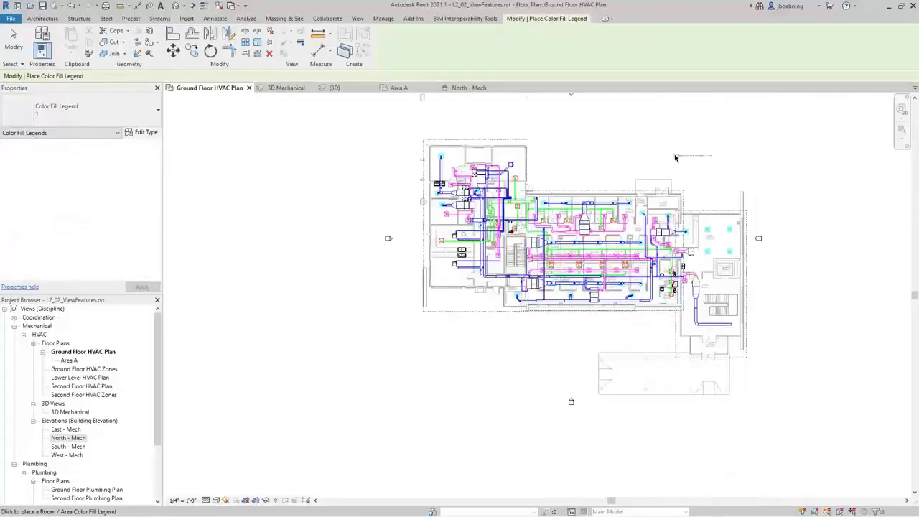
pyautogui.click(320, 190)
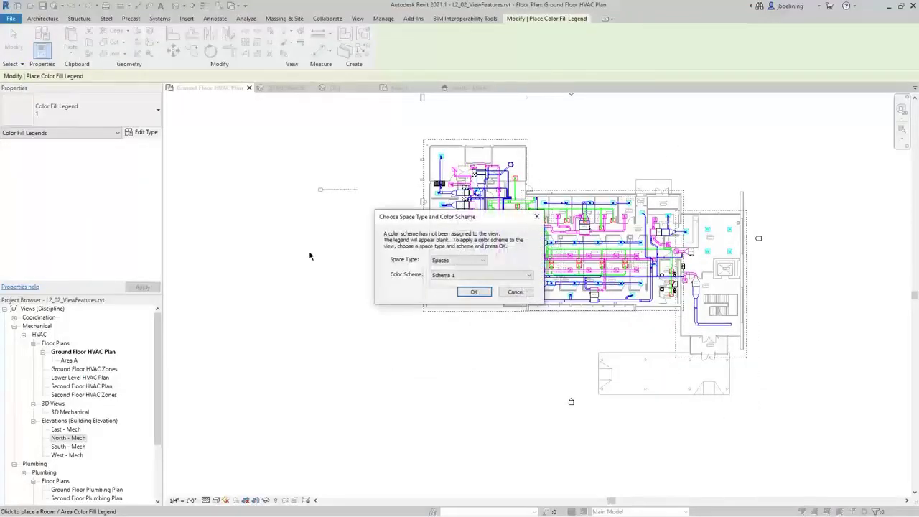
pyautogui.click(474, 261)
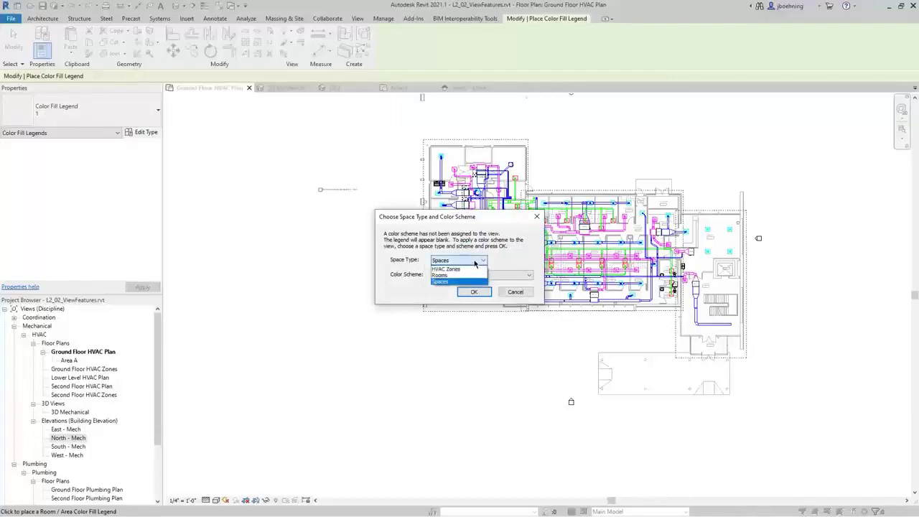
pyautogui.click(474, 264)
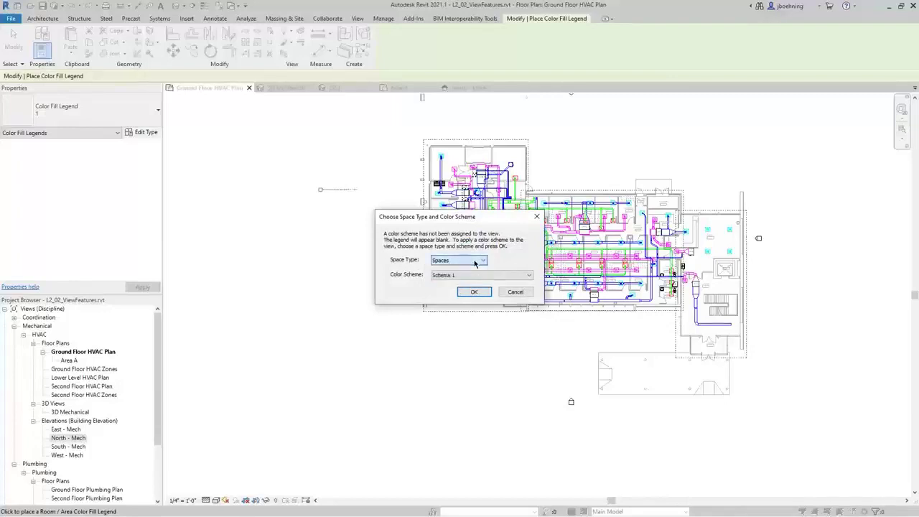
pyautogui.click(495, 275)
pyautogui.click(489, 289)
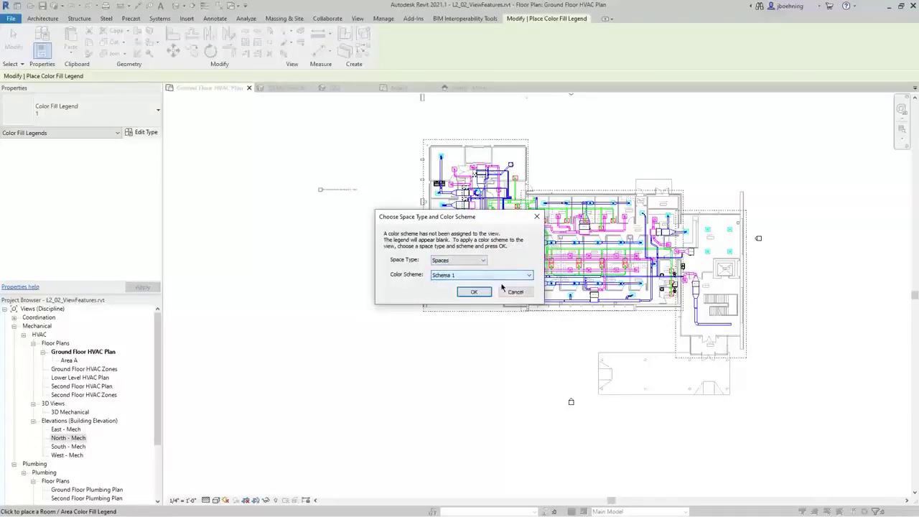
pyautogui.click(515, 294)
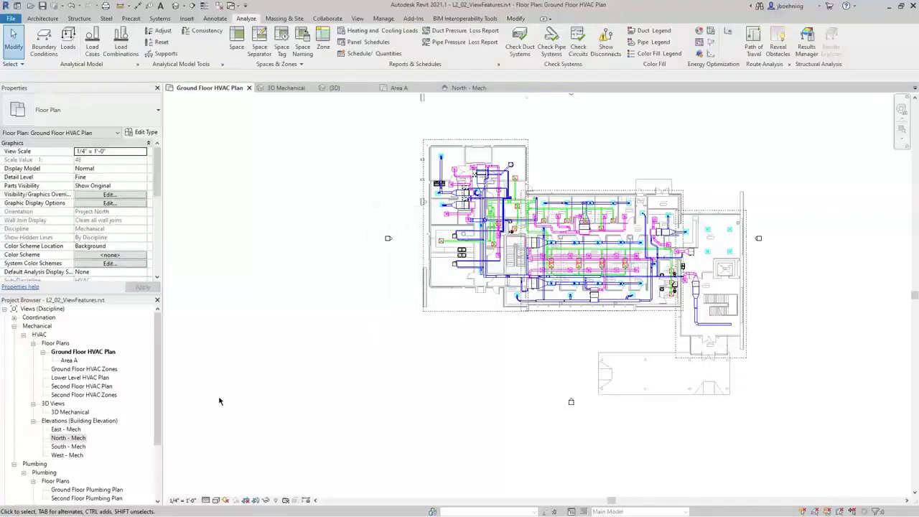
# Open the Ground Floor HVAC Zones plan and review the HVAC Zones color scheme Schema 1, including its color-by parameters
pyautogui.doubleClick(84, 369)
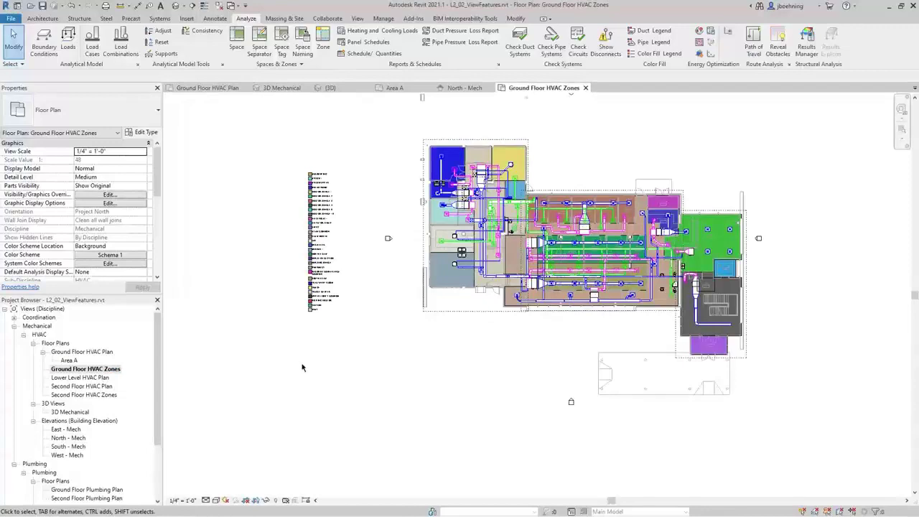
pyautogui.scroll(2, 385, 223)
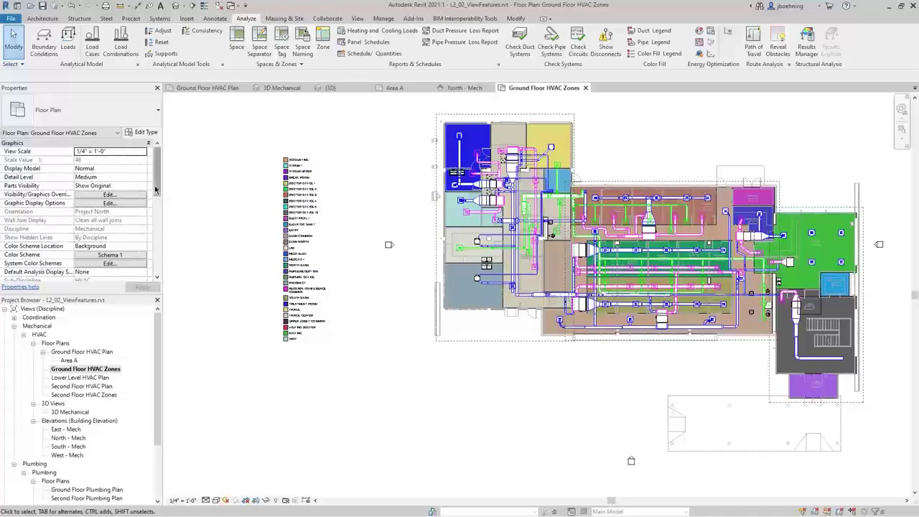
pyautogui.scroll(-2, 153, 200)
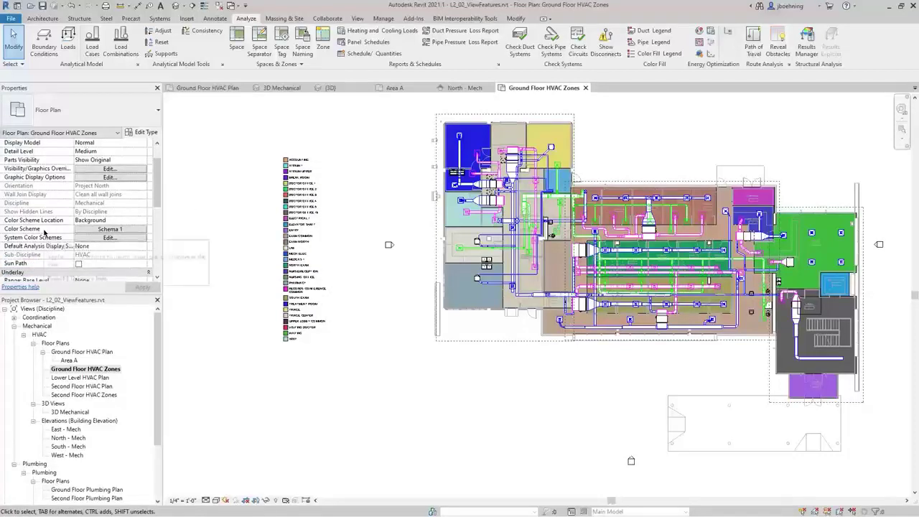
pyautogui.click(119, 229)
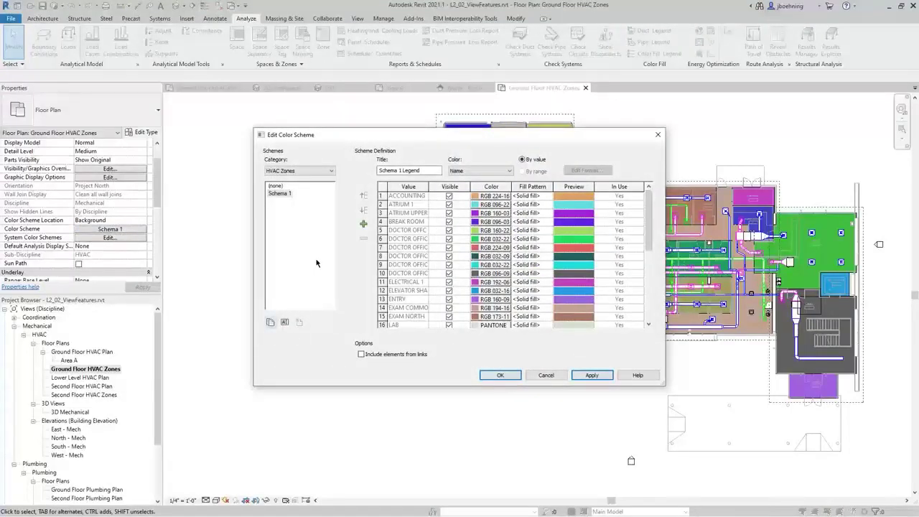
pyautogui.click(282, 195)
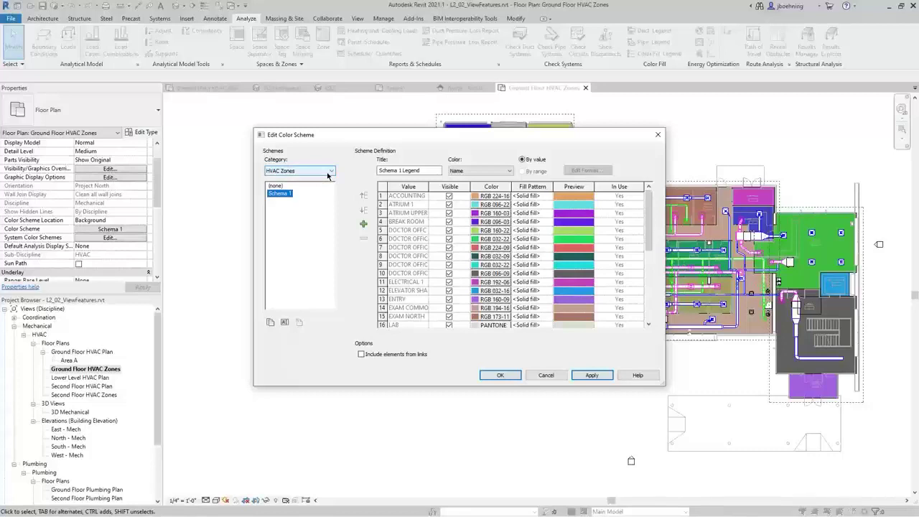
pyautogui.click(495, 173)
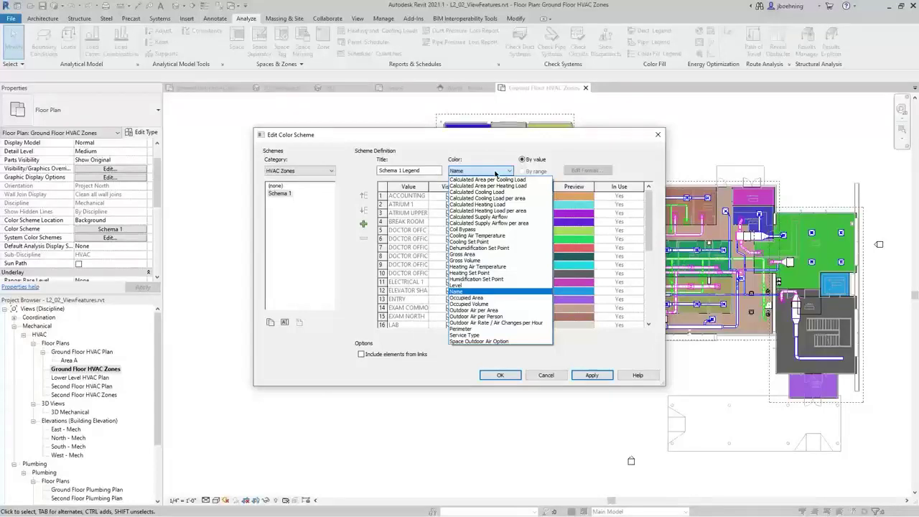
pyautogui.click(495, 174)
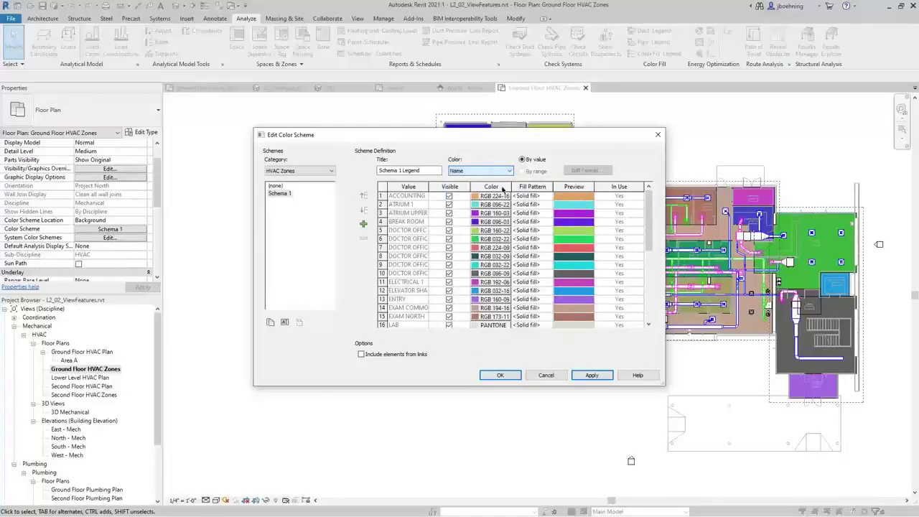
pyautogui.click(501, 376)
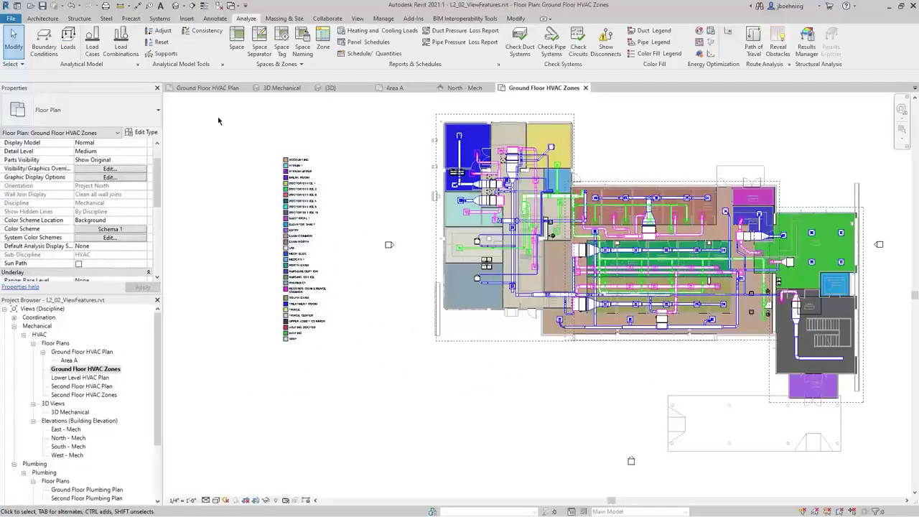
# Draw a rectangular plan region about 31'-6" by 32'-0" around the lobby stairs in the Ground Floor HVAC Plan and open its view range
pyautogui.click(208, 88)
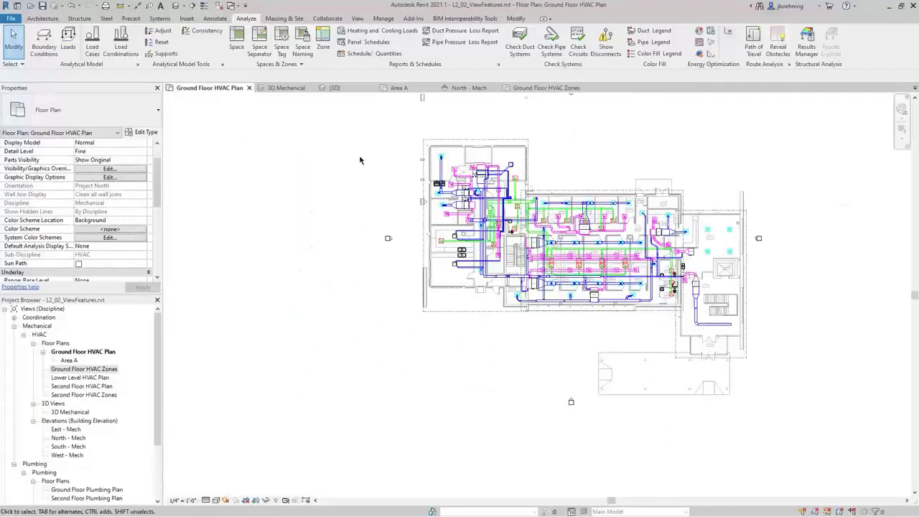
pyautogui.moveTo(362, 160); pyautogui.dragTo(250, 169, button='middle')
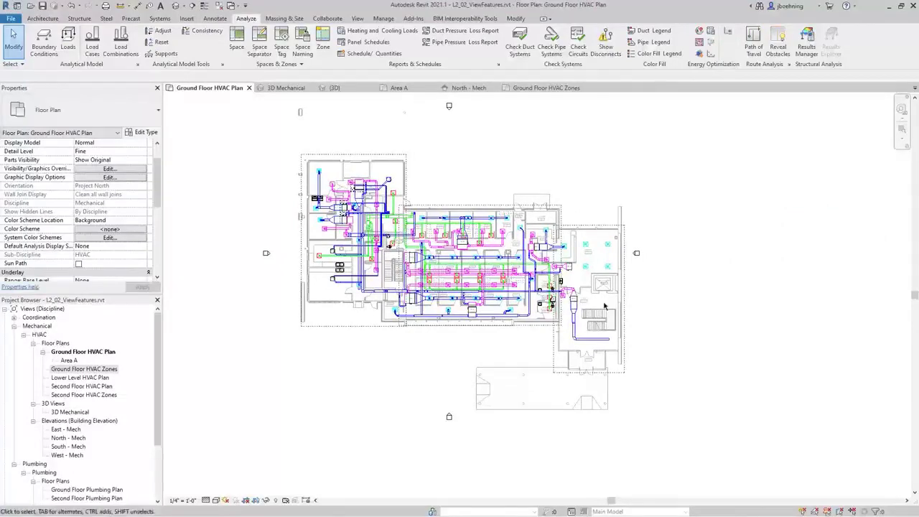
pyautogui.scroll(4, 604, 306)
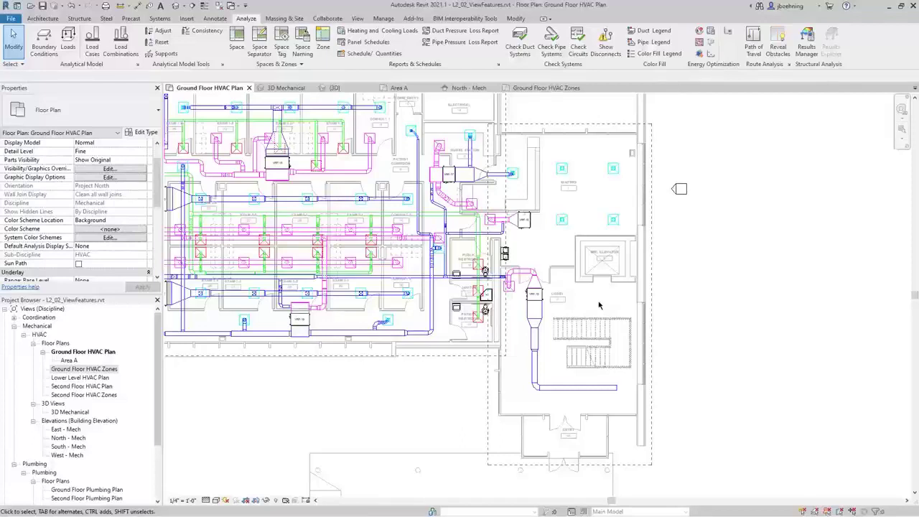
pyautogui.click(358, 19)
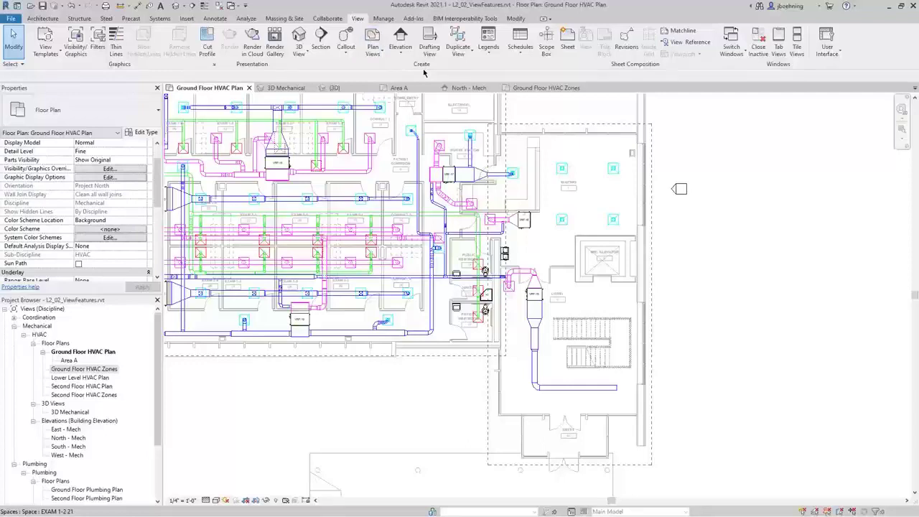
pyautogui.click(381, 56)
pyautogui.click(396, 127)
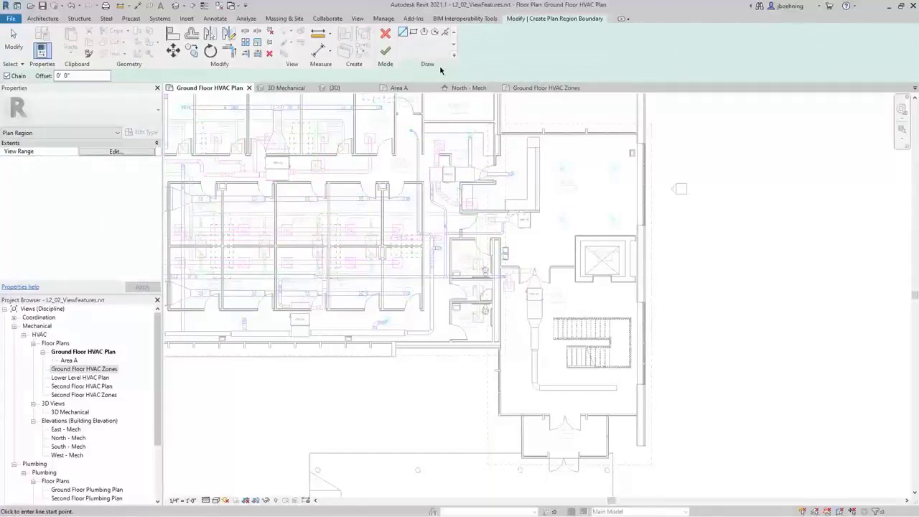
pyautogui.click(414, 32)
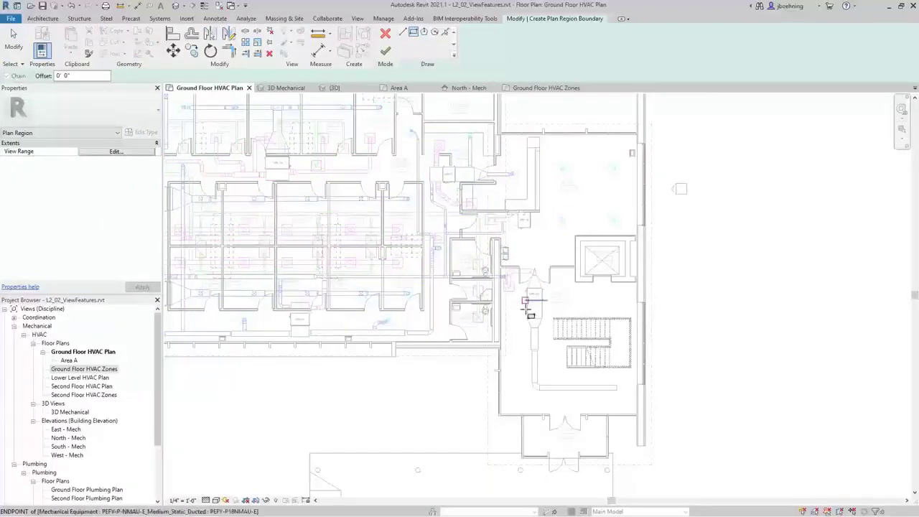
pyautogui.click(499, 247)
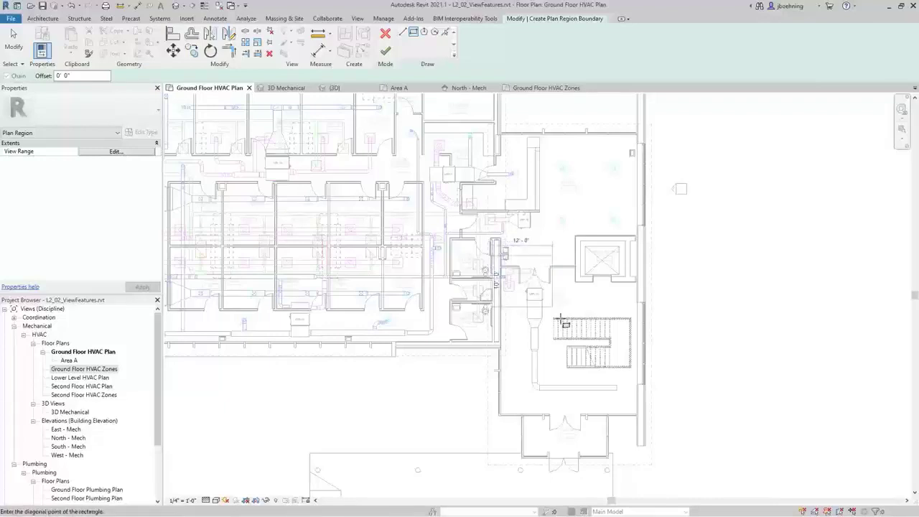
pyautogui.click(652, 421)
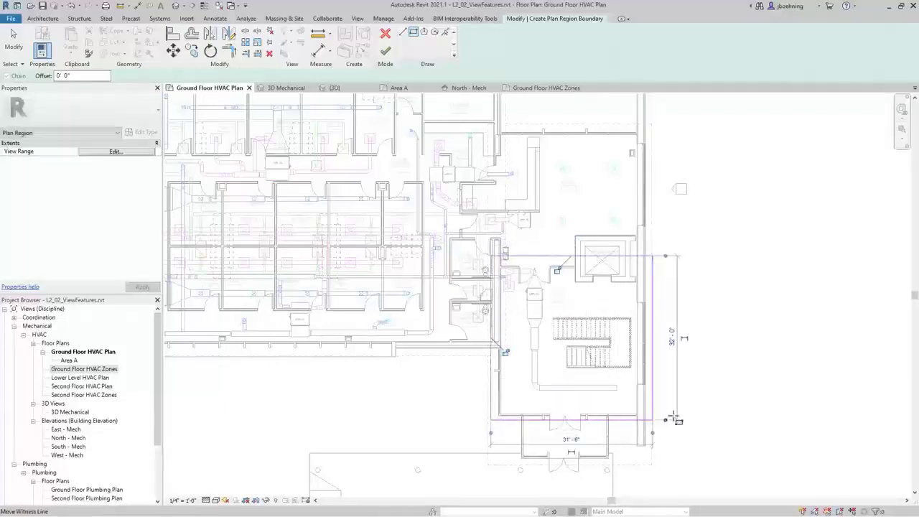
pyautogui.scroll(1, 676, 419)
pyautogui.click(385, 52)
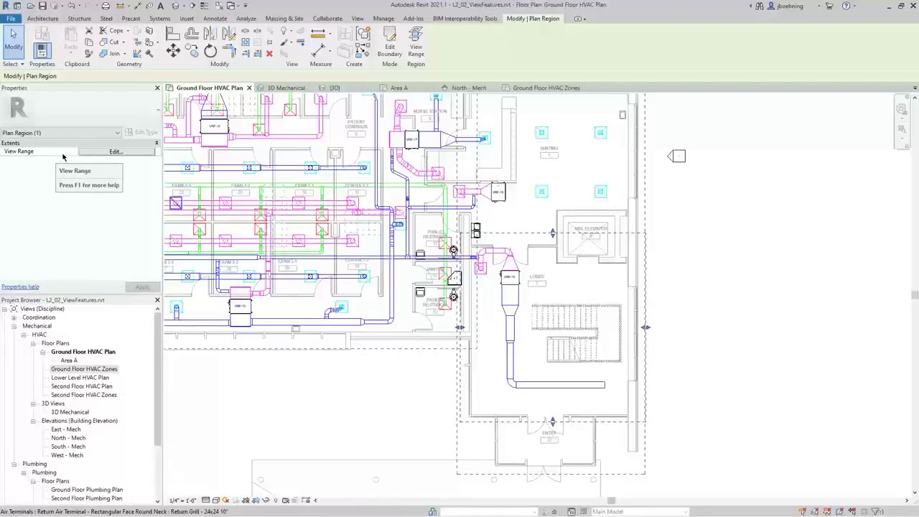
pyautogui.click(115, 152)
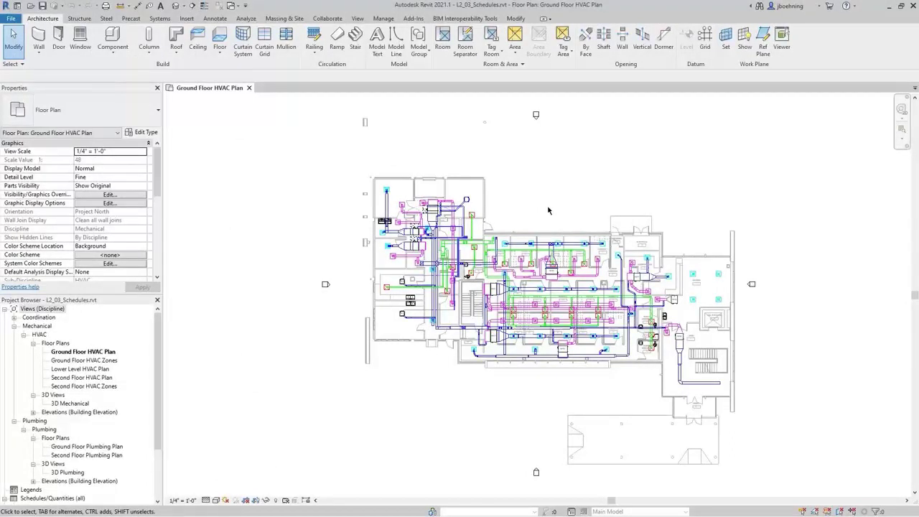
# Start a new schedule in the L2_03_Schedules project and choose Air Terminals as its category
pyautogui.scroll(-1, 158, 368)
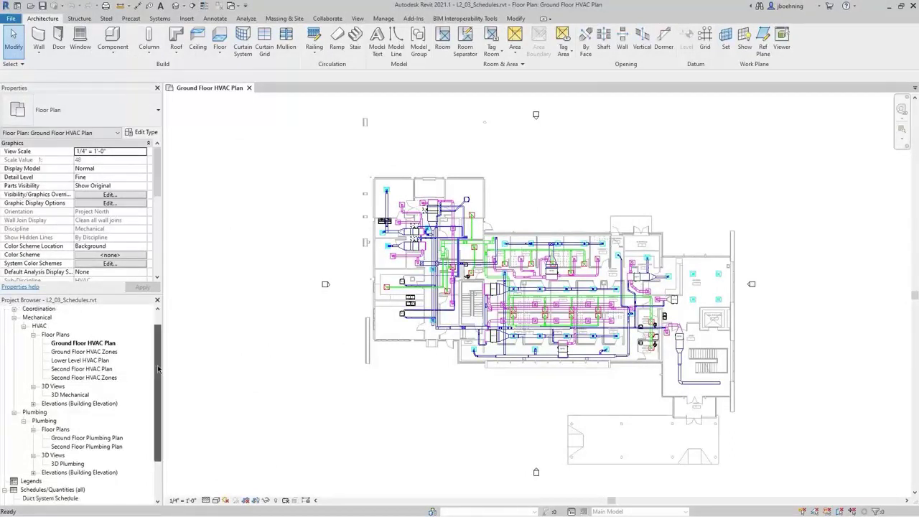
pyautogui.scroll(-3, 158, 369)
pyautogui.click(72, 429)
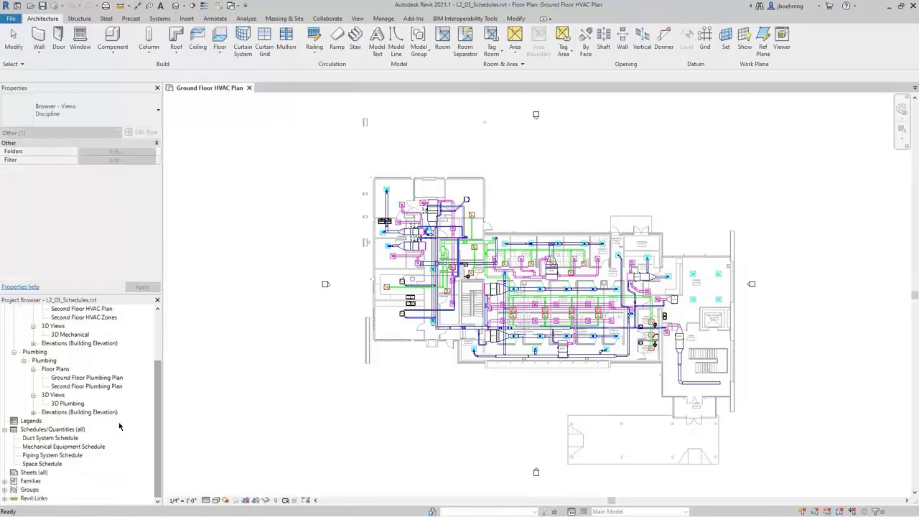
pyautogui.rightClick(57, 434)
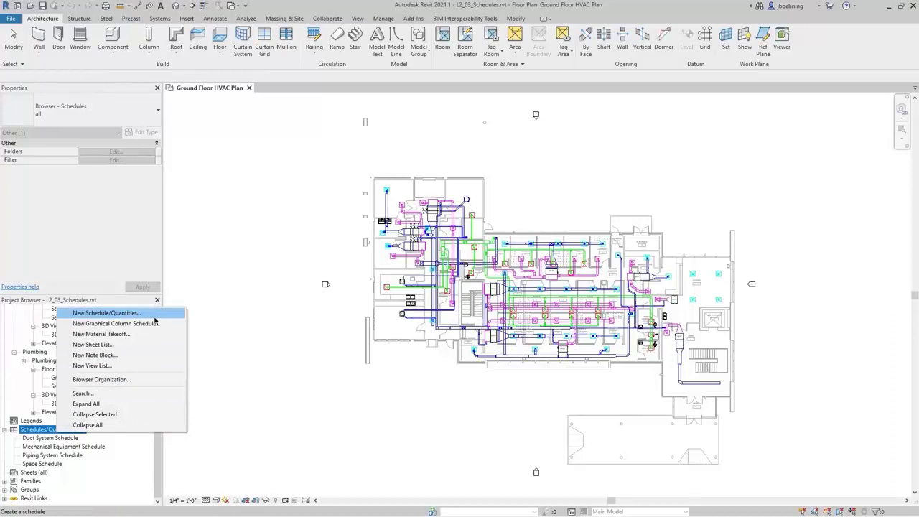
pyautogui.click(153, 316)
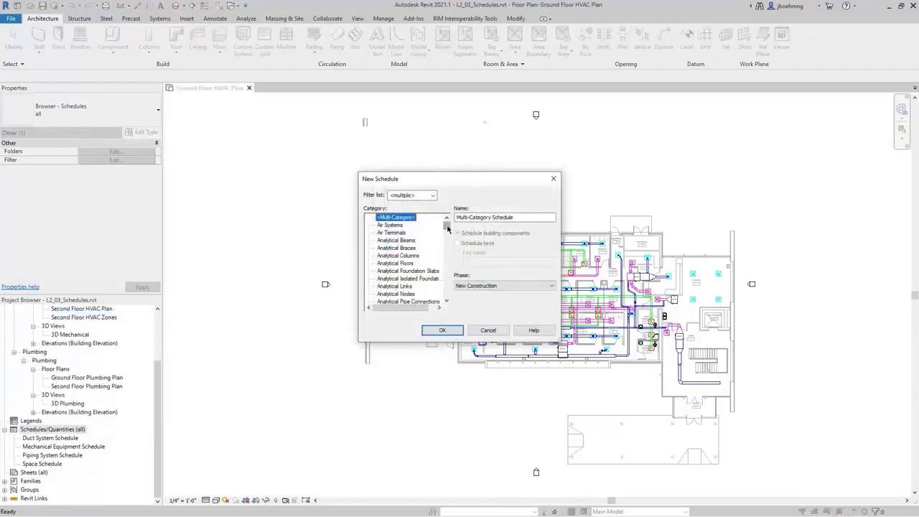
pyautogui.moveTo(447, 228)
pyautogui.mouseDown()
pyautogui.moveTo(446, 295)
pyautogui.moveTo(450, 230)
pyautogui.mouseUp()
pyautogui.click(393, 233)
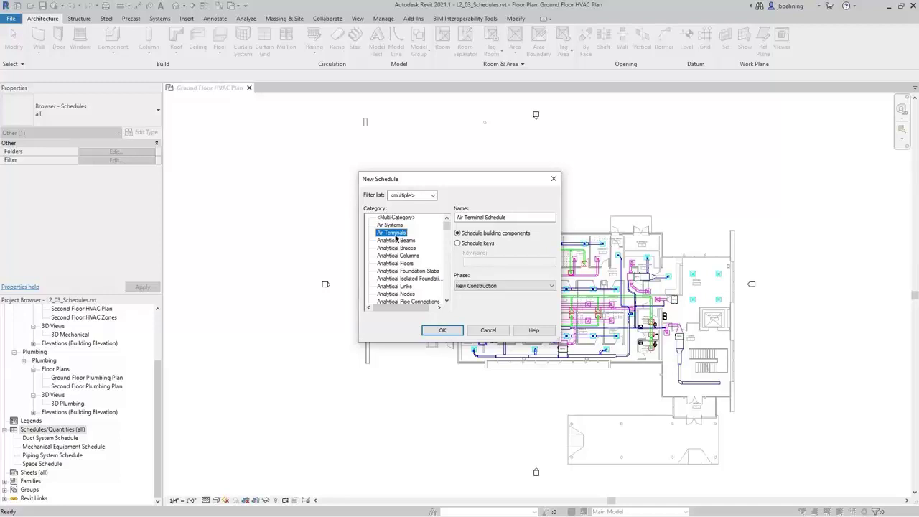
# Review the schedule keys option, then create the Air Terminal Schedule for building components in the New Construction phase
pyautogui.click(523, 218)
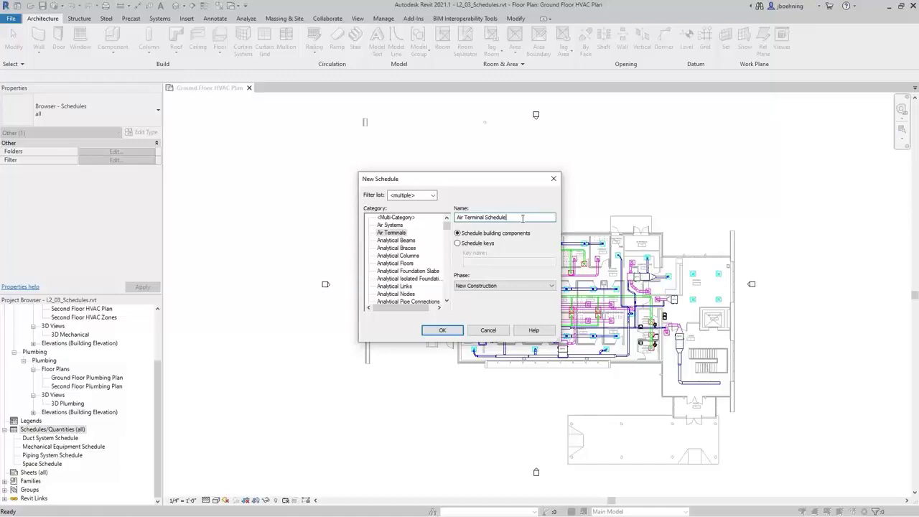
pyautogui.click(457, 245)
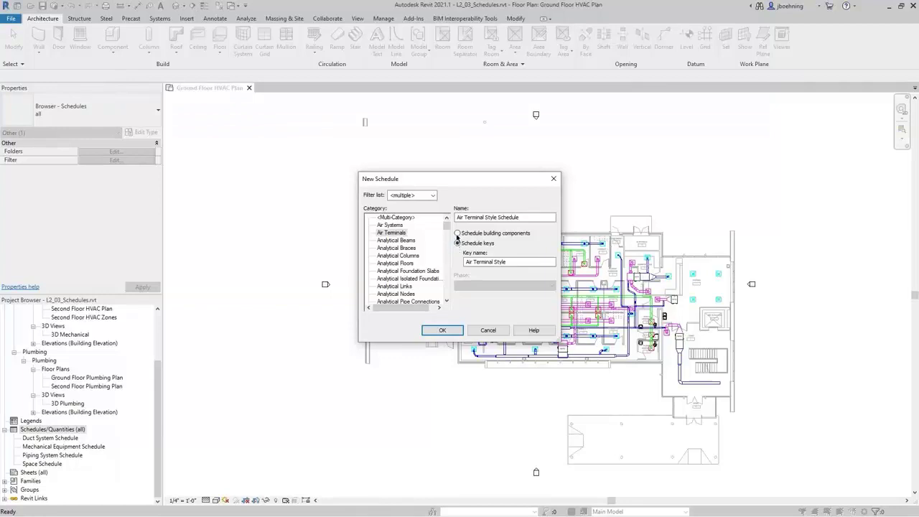
pyautogui.click(458, 234)
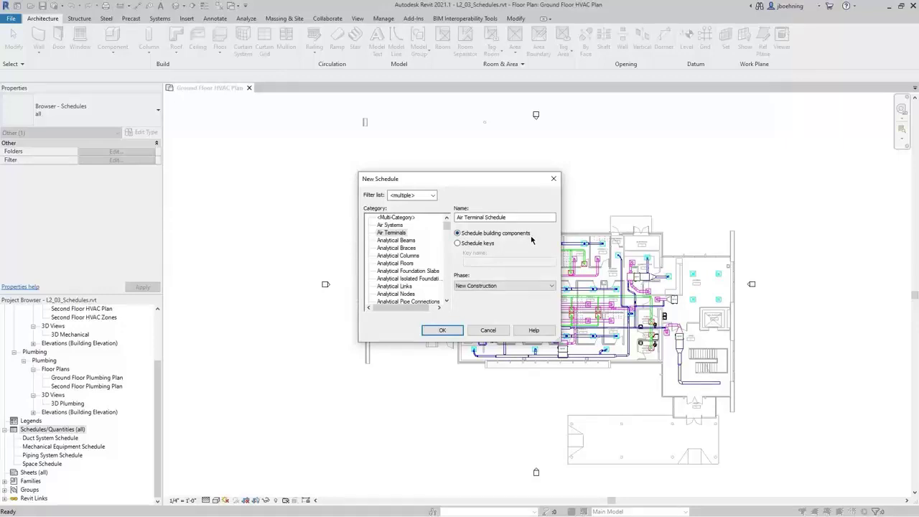
pyautogui.click(544, 288)
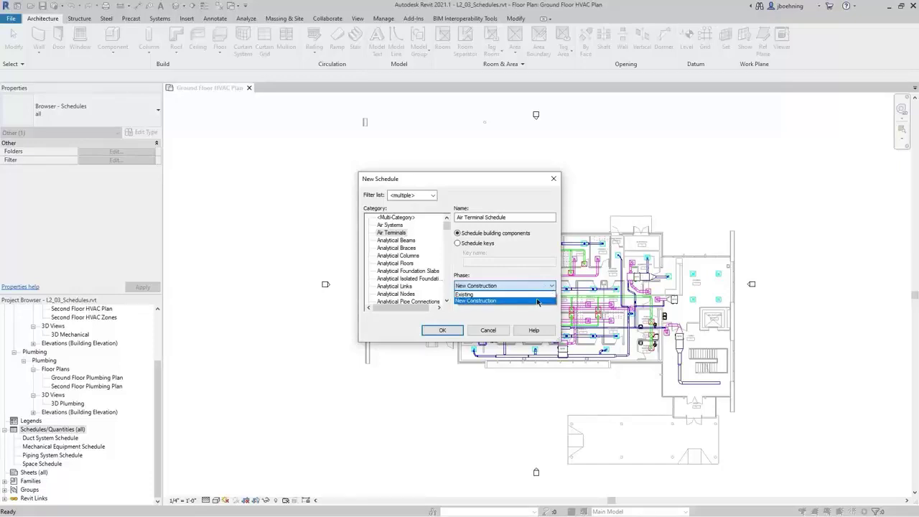
pyautogui.click(536, 301)
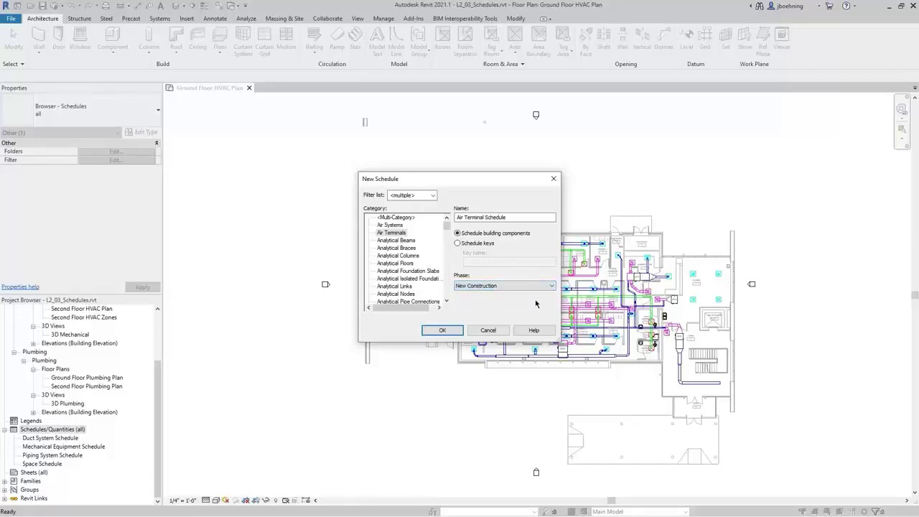
pyautogui.click(459, 332)
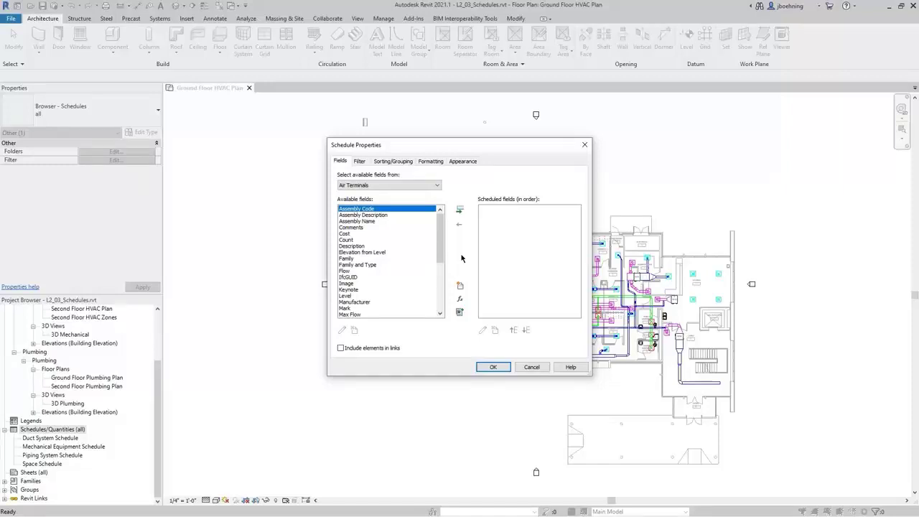
# Review the fields available from Project Information and return the field source to Air Terminals
pyautogui.click(432, 187)
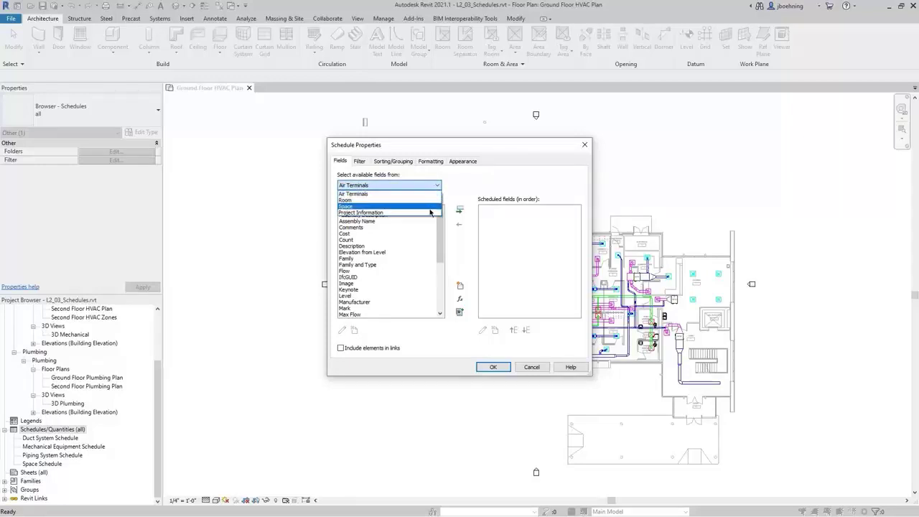
pyautogui.click(431, 214)
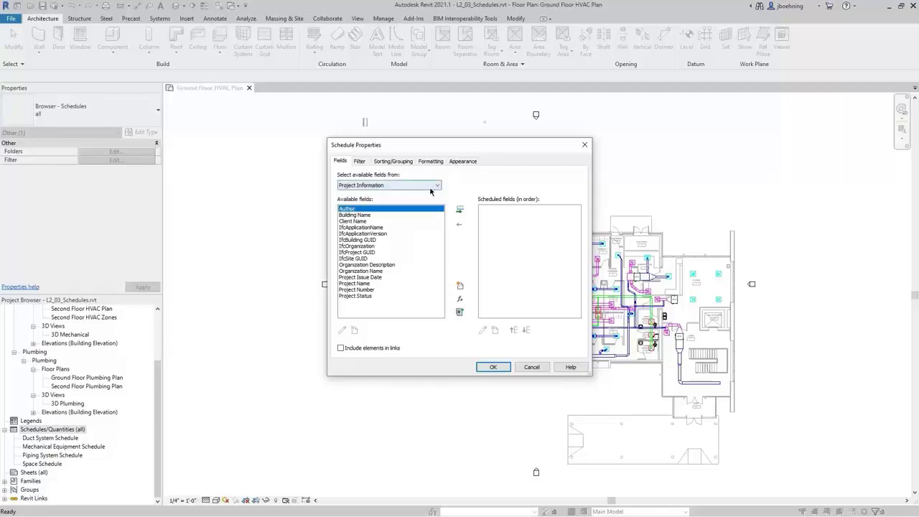
pyautogui.click(431, 188)
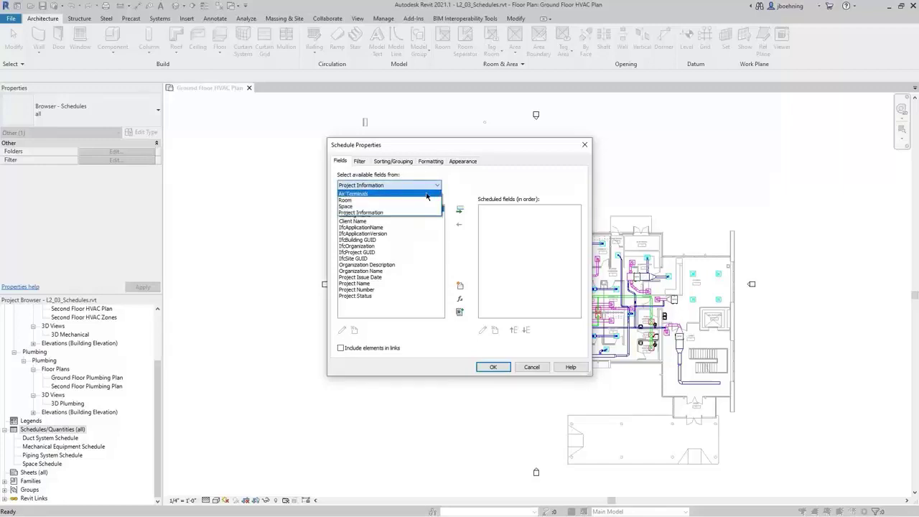
pyautogui.click(426, 196)
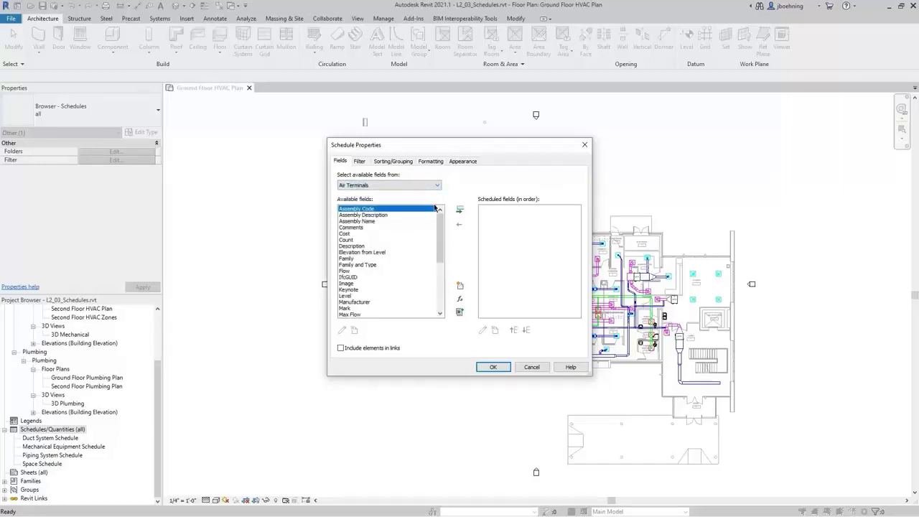
# Add Type Mark, Family and Type, Flow, Manufacturer and Model to the scheduled fields, in that order
pyautogui.moveTo(442, 227)
pyautogui.mouseDown()
pyautogui.moveTo(437, 283)
pyautogui.moveTo(439, 223)
pyautogui.mouseUp()
pyautogui.moveTo(442, 231); pyautogui.dragTo(439, 290)
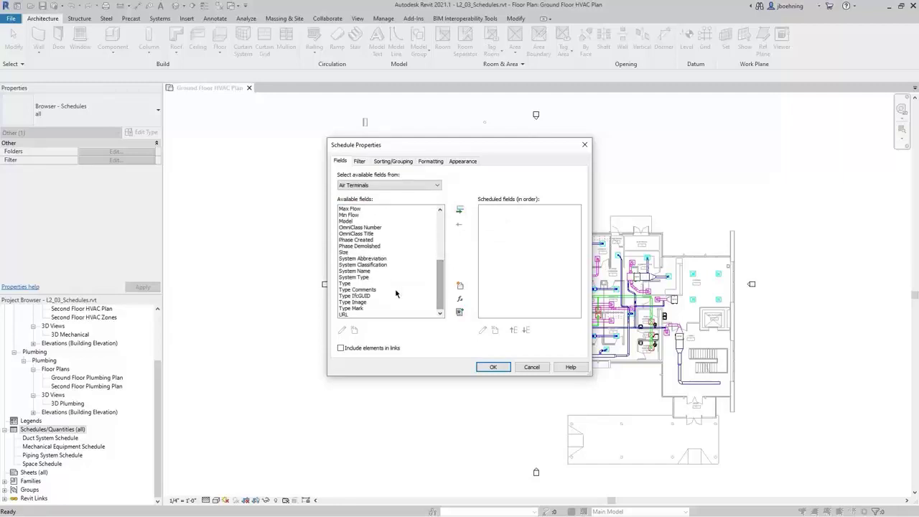
pyautogui.click(356, 308)
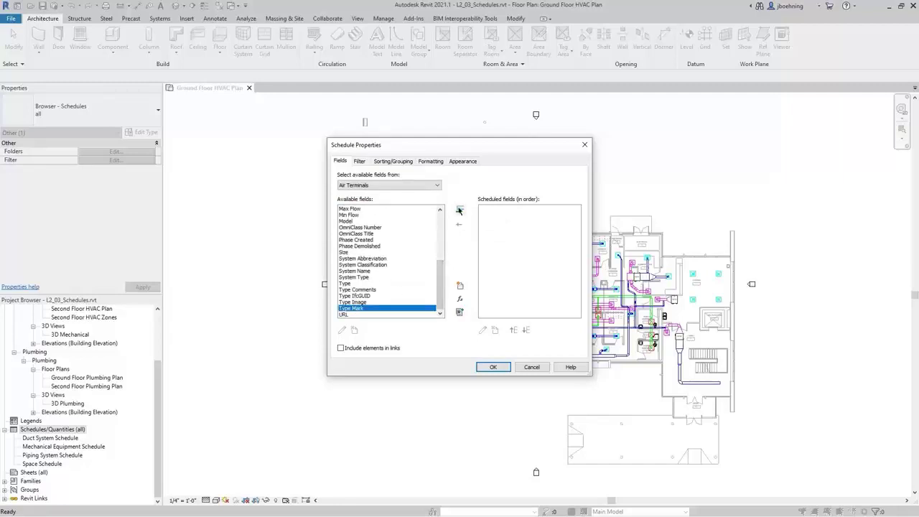
pyautogui.click(459, 209)
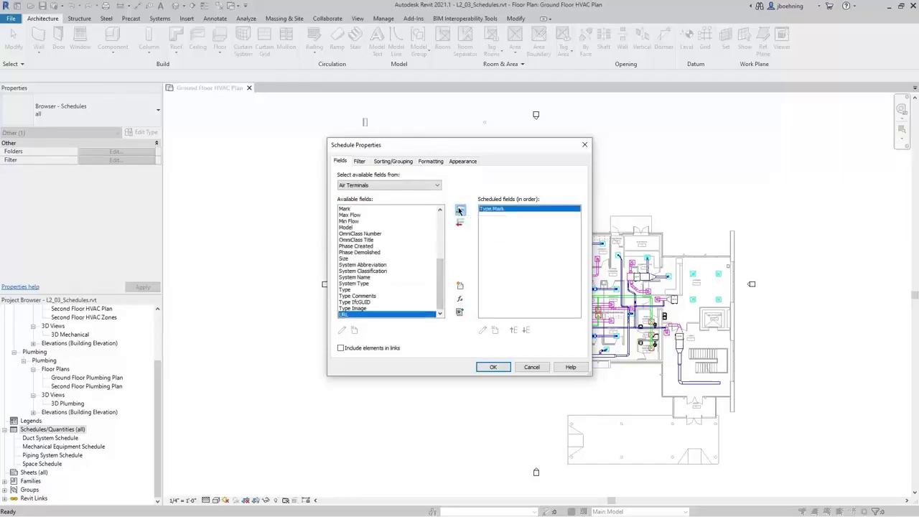
pyautogui.moveTo(441, 280); pyautogui.dragTo(440, 237)
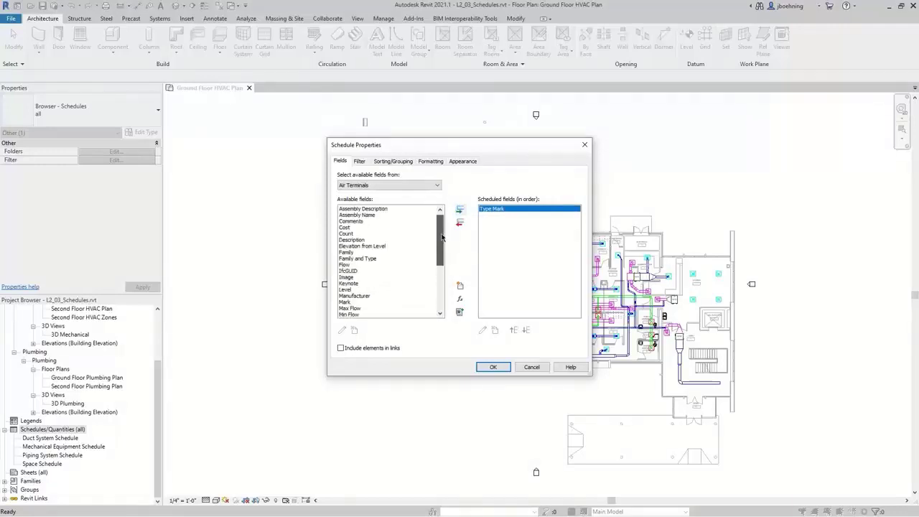
pyautogui.doubleClick(377, 259)
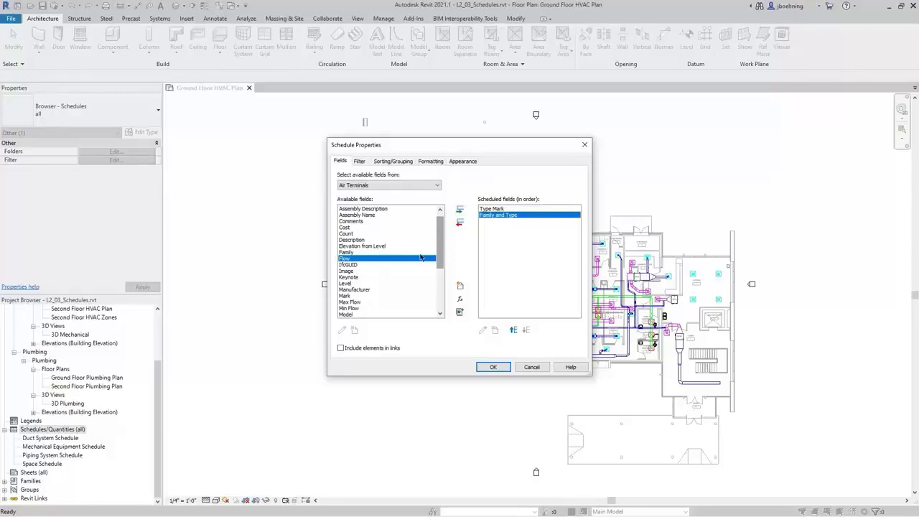
pyautogui.doubleClick(354, 259)
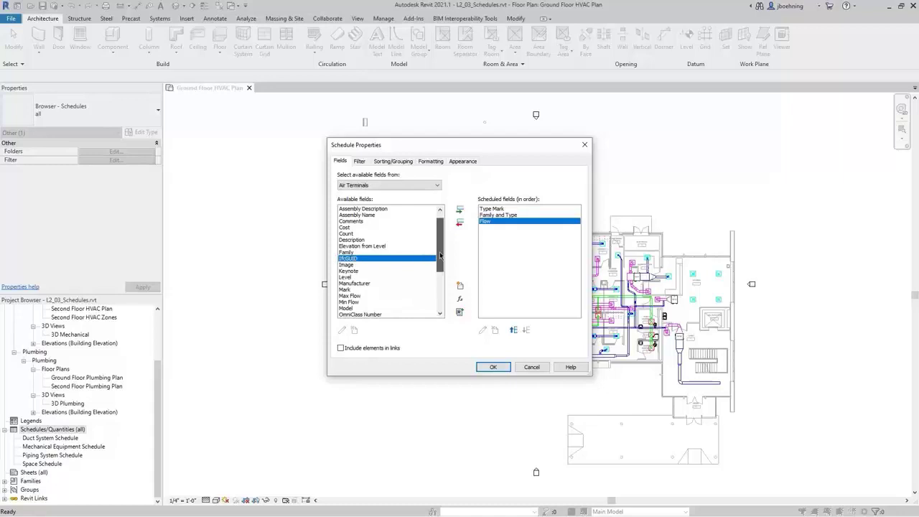
pyautogui.moveTo(440, 255); pyautogui.dragTo(439, 263)
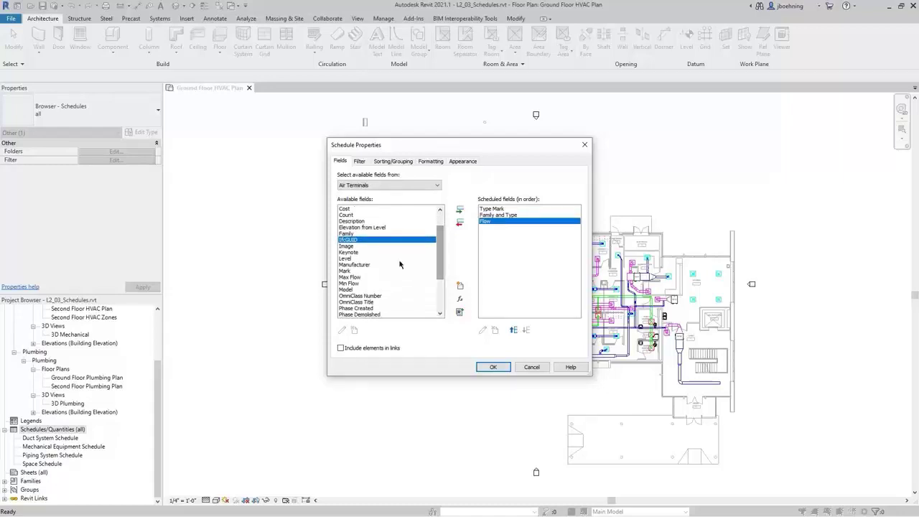
pyautogui.doubleClick(364, 265)
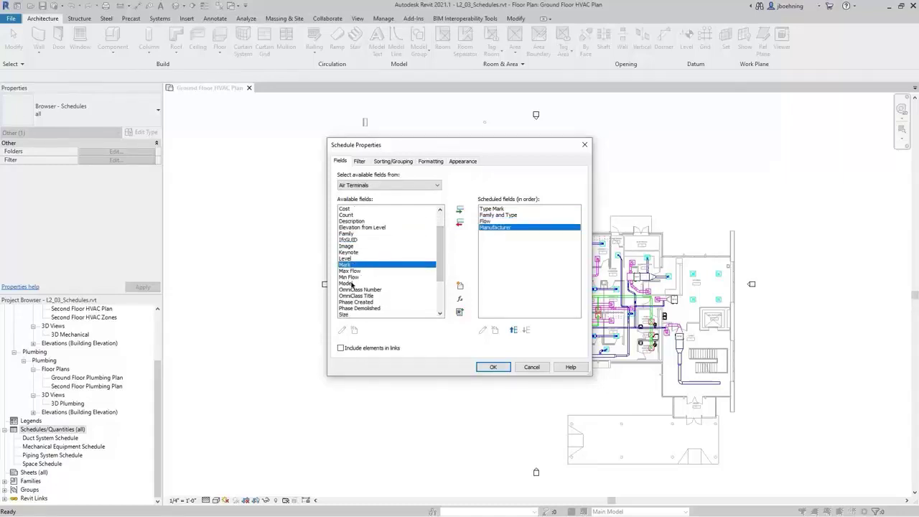
pyautogui.doubleClick(348, 284)
pyautogui.moveTo(441, 264); pyautogui.dragTo(420, 246)
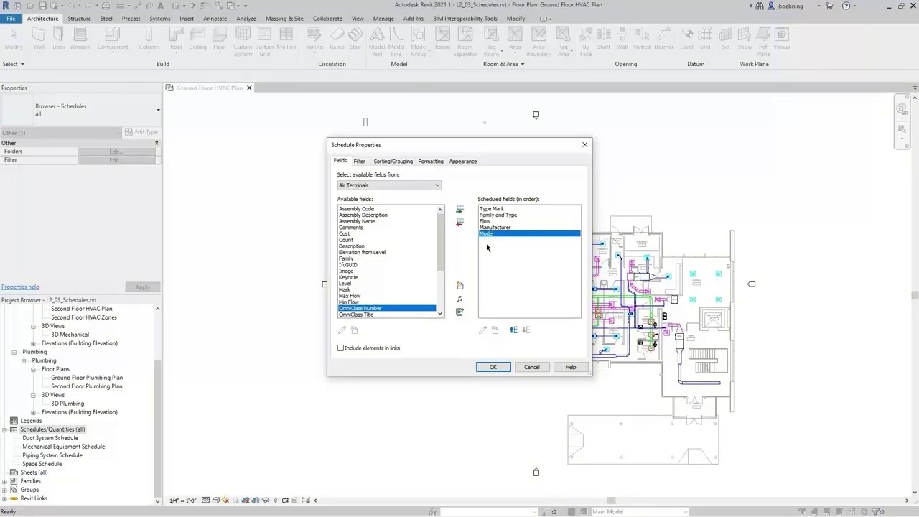
# Review the Calculated Value and Combine Parameters options for the schedule, leaving both without adding a field
pyautogui.click(463, 302)
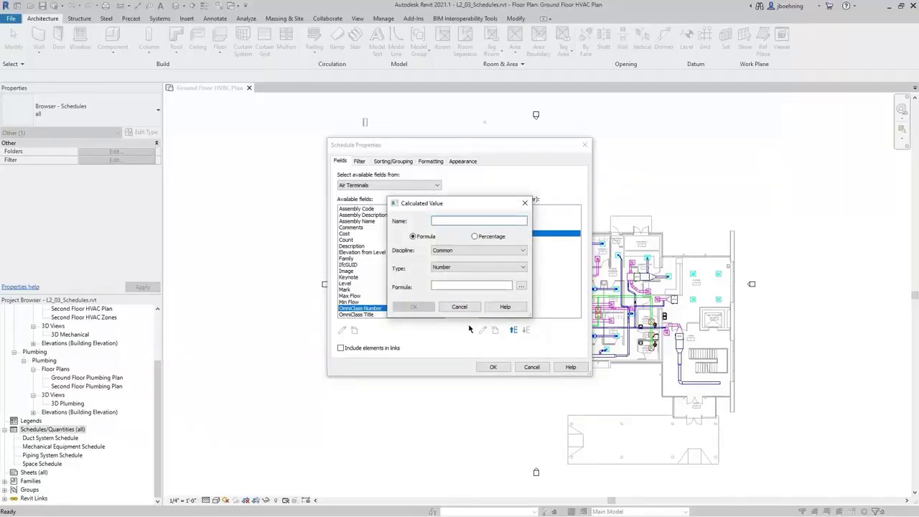
pyautogui.click(460, 307)
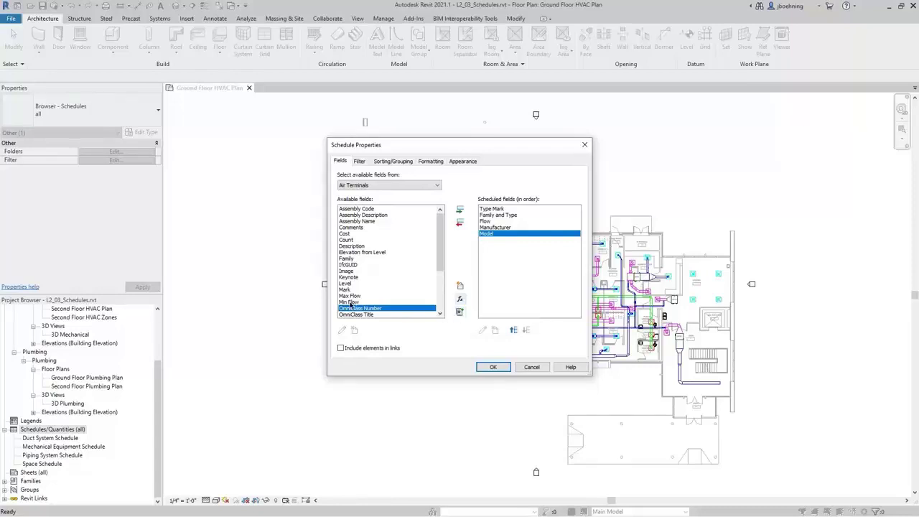
pyautogui.click(460, 314)
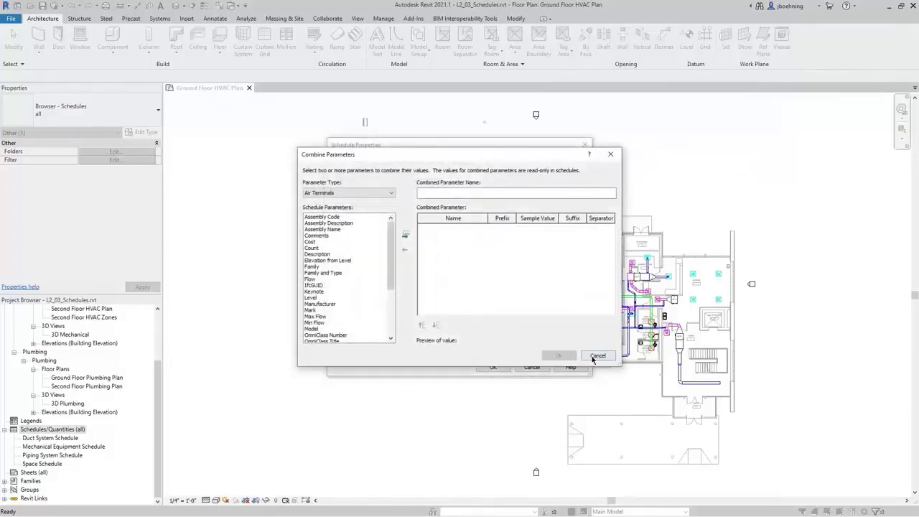
pyautogui.click(595, 357)
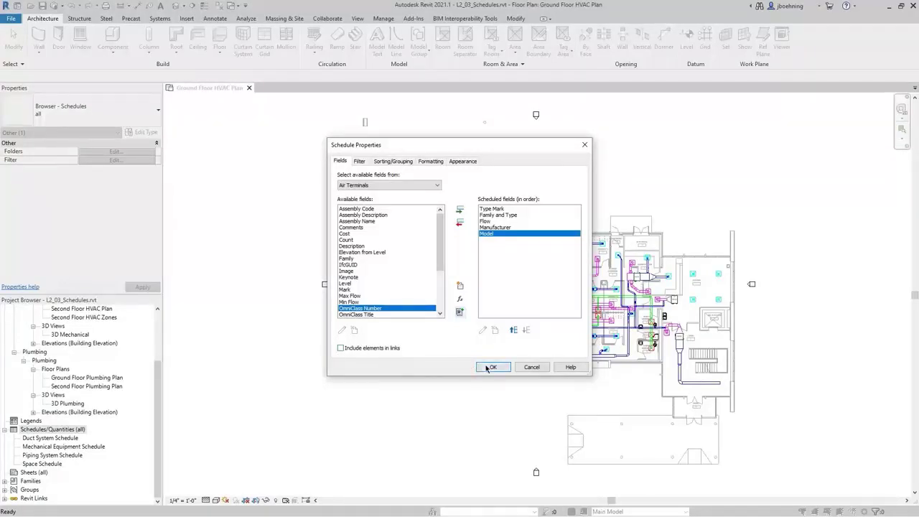
# Generate the air terminal schedule with the chosen fields and widen the Family and Type column to fit its full text
pyautogui.click(491, 367)
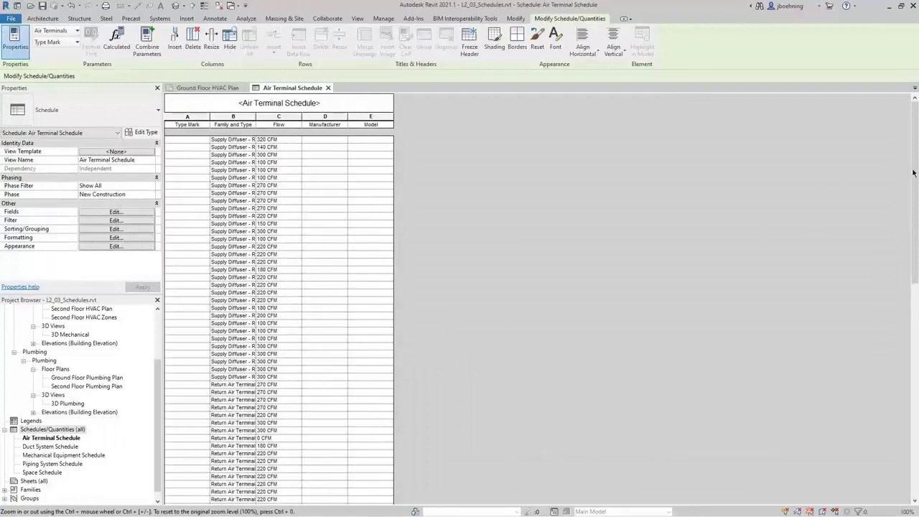
pyautogui.moveTo(916, 176); pyautogui.dragTo(599, 226)
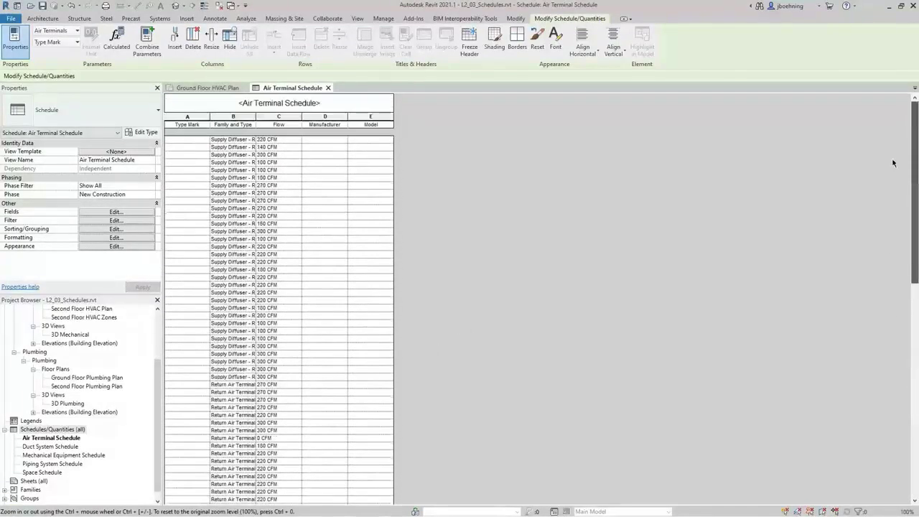
pyautogui.moveTo(254, 116); pyautogui.dragTo(442, 117)
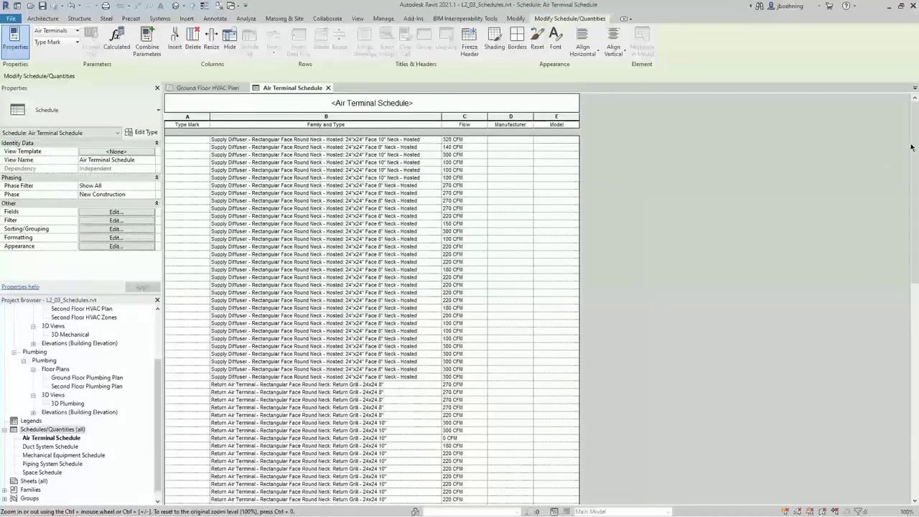
pyautogui.moveTo(913, 148); pyautogui.dragTo(893, 141)
# Sort the schedule by Family and Type in ascending order and turn off itemizing every instance
pyautogui.click(116, 229)
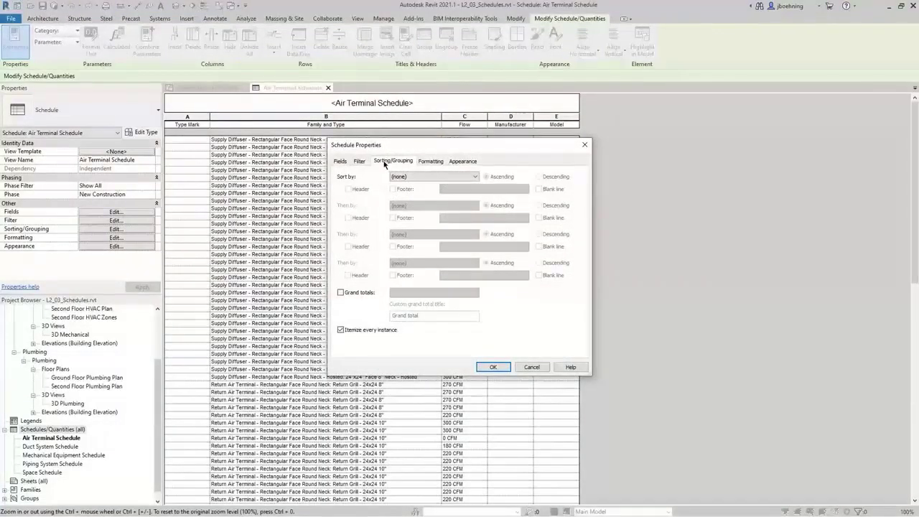
pyautogui.click(342, 331)
pyautogui.click(471, 178)
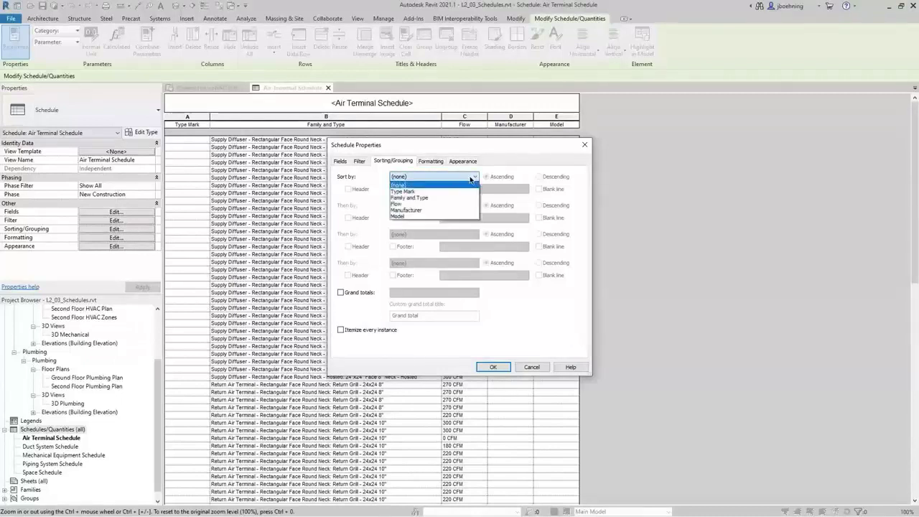
pyautogui.click(468, 197)
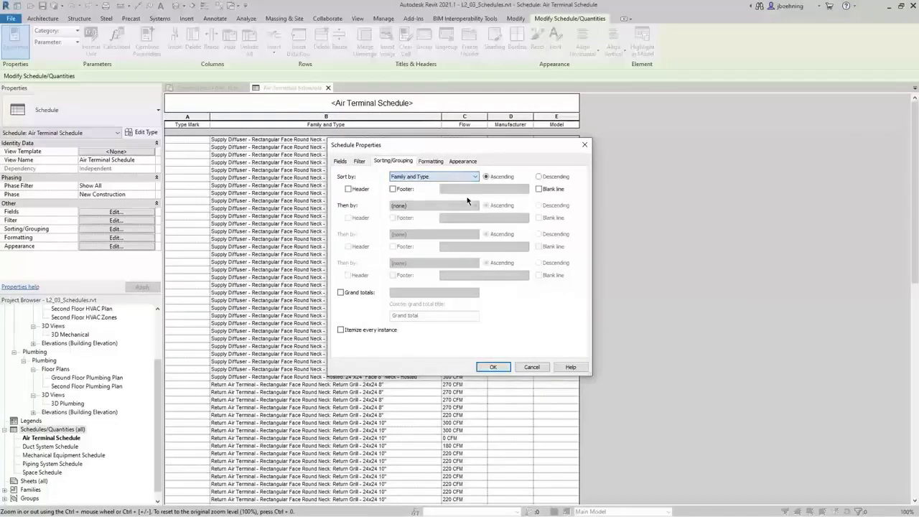
pyautogui.click(494, 367)
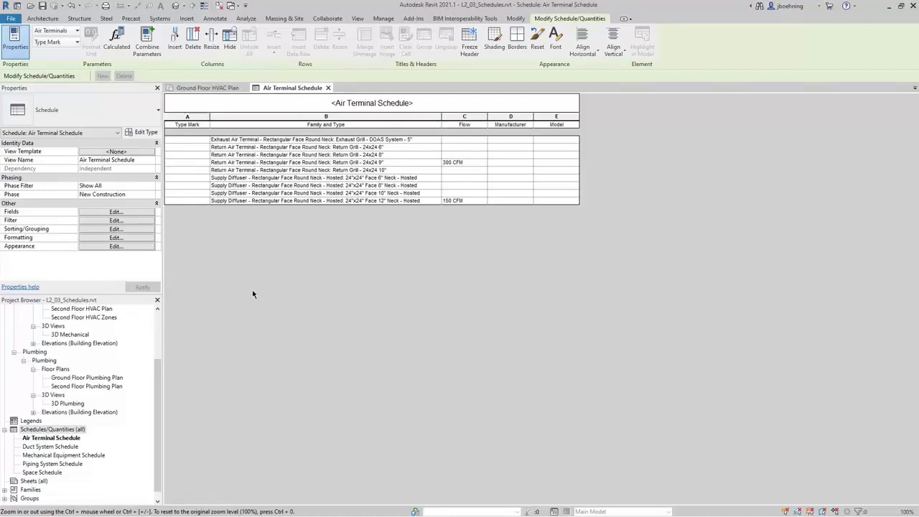
# Review the secondary sort fields in the schedule's sorting and grouping settings, keeping the second level at none
pyautogui.click(118, 230)
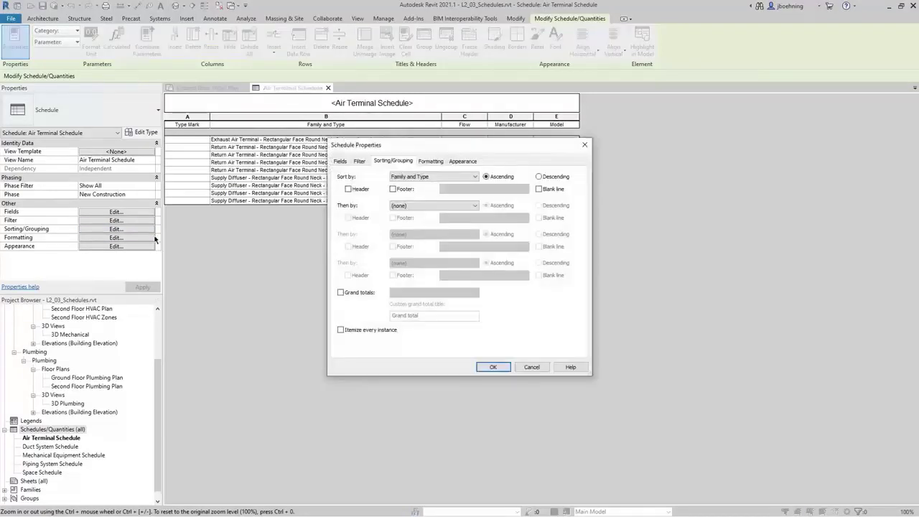
pyautogui.click(464, 207)
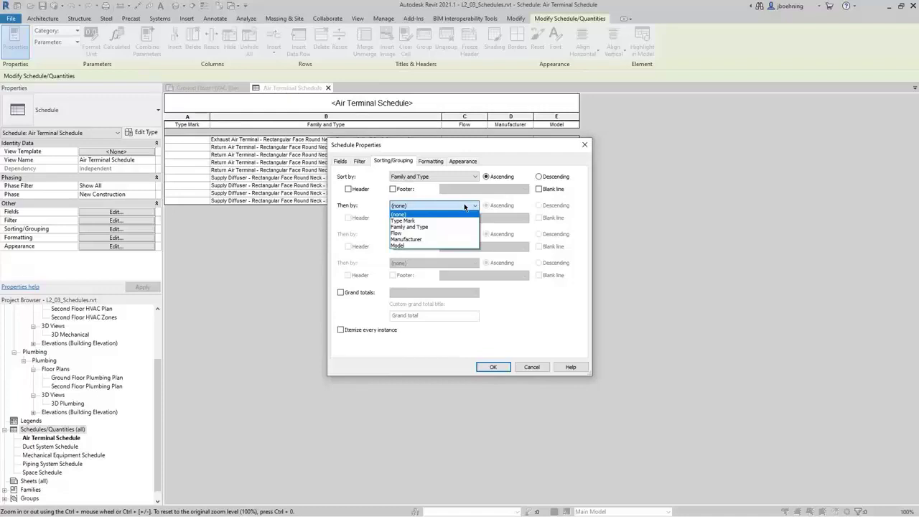
pyautogui.click(465, 206)
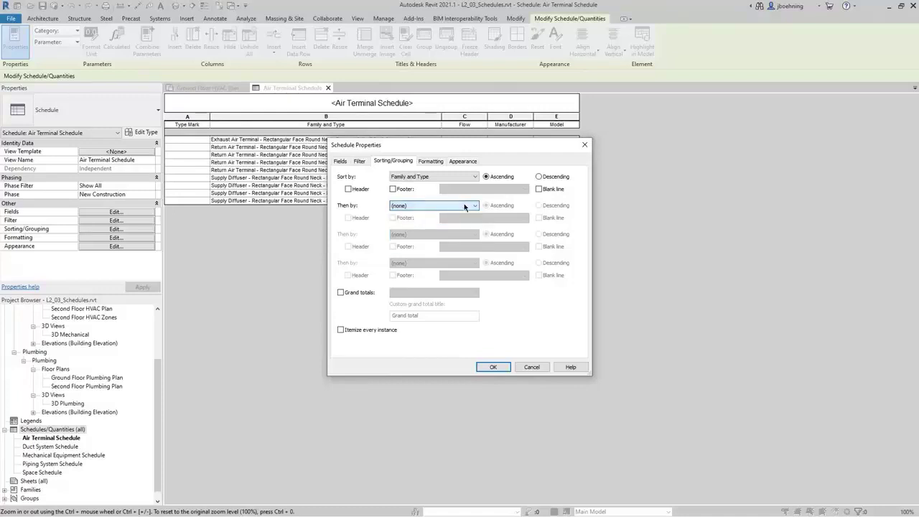
pyautogui.click(493, 367)
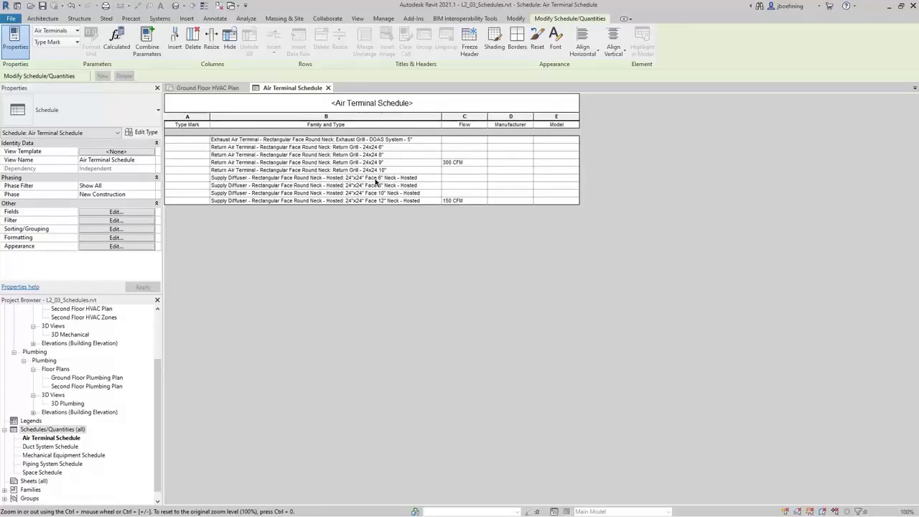
# Assign type mark A to the 6" neck supply diffuser and B to the 8" neck one, applying each to all elements of its type
pyautogui.click(200, 179)
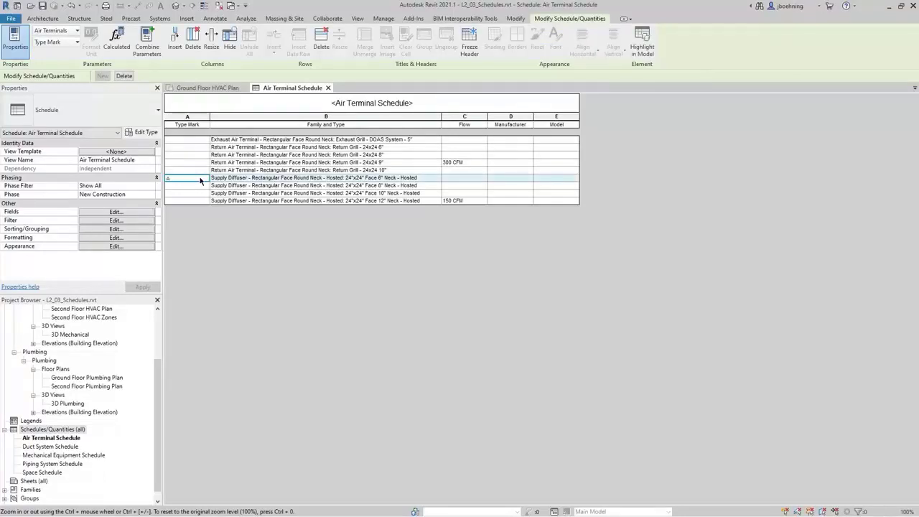
pyautogui.press('Return')
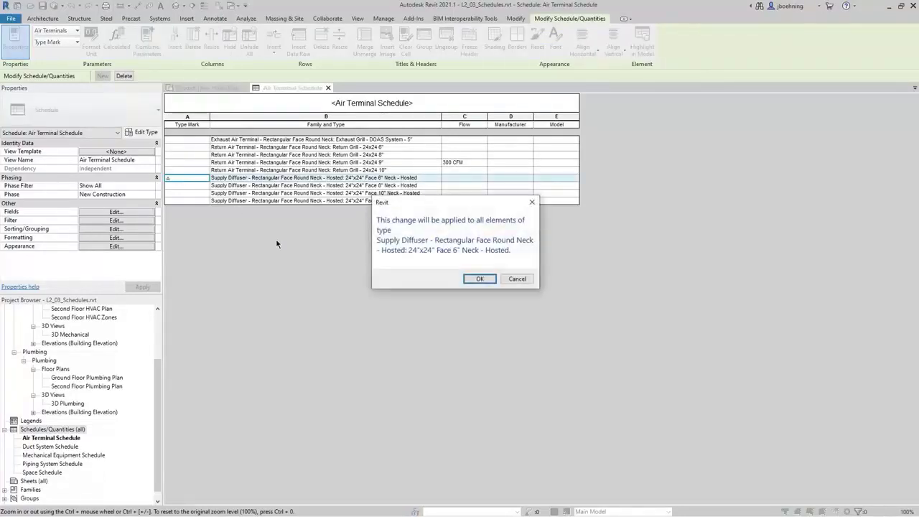
pyautogui.click(480, 280)
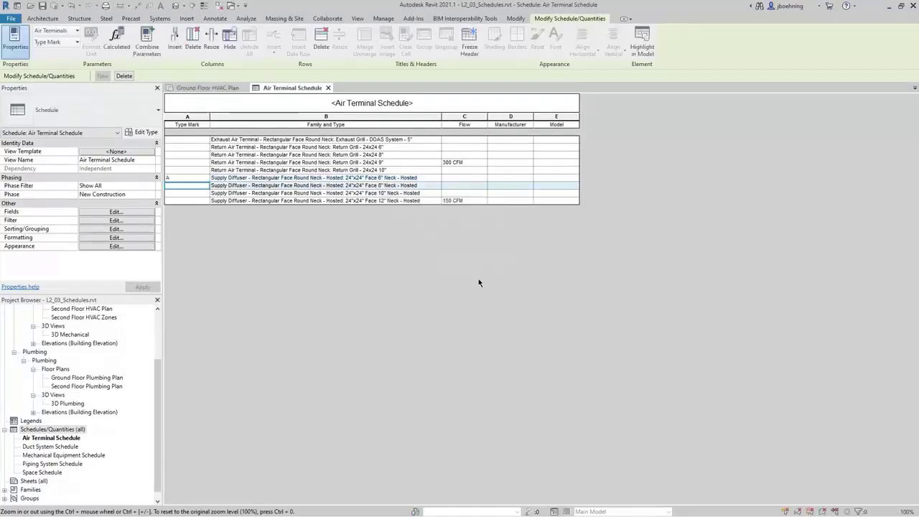
pyautogui.click(203, 187)
pyautogui.write('B')
pyautogui.press('Return')
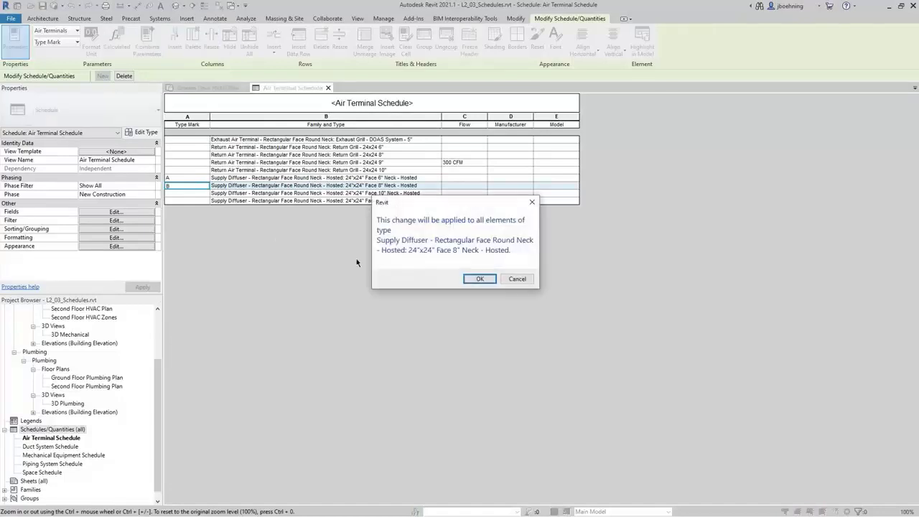
pyautogui.click(474, 279)
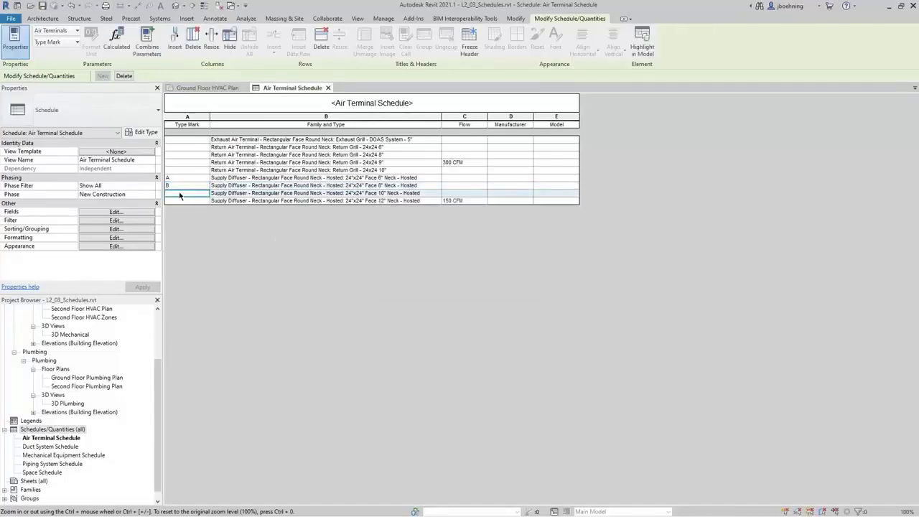
# Assign type mark C to the 10" neck supply diffuser and D to the 12" neck one, accepting the type-wide changes
pyautogui.write('C')
pyautogui.press('Return')
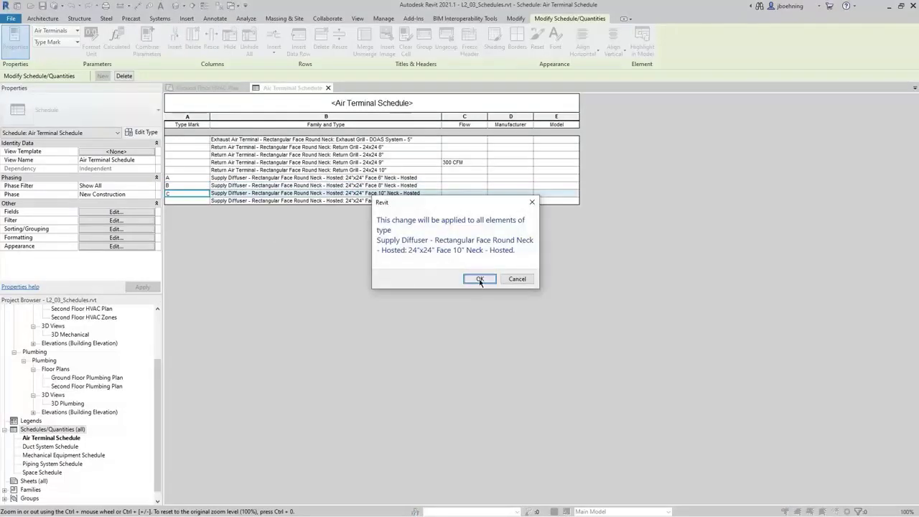
pyautogui.click(480, 279)
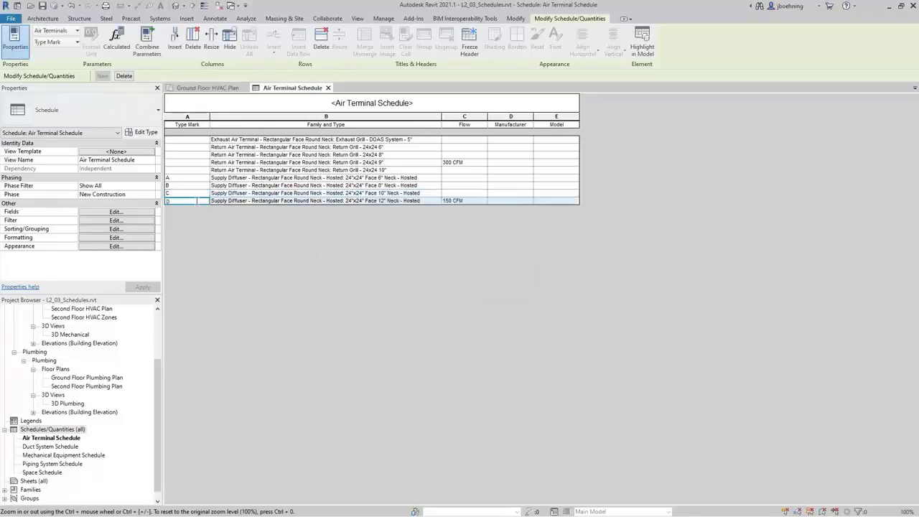
pyautogui.write('D')
pyautogui.press('Return')
pyautogui.click(478, 279)
# Filter the schedule to show only air terminals whose Type Mark has a value
pyautogui.click(135, 224)
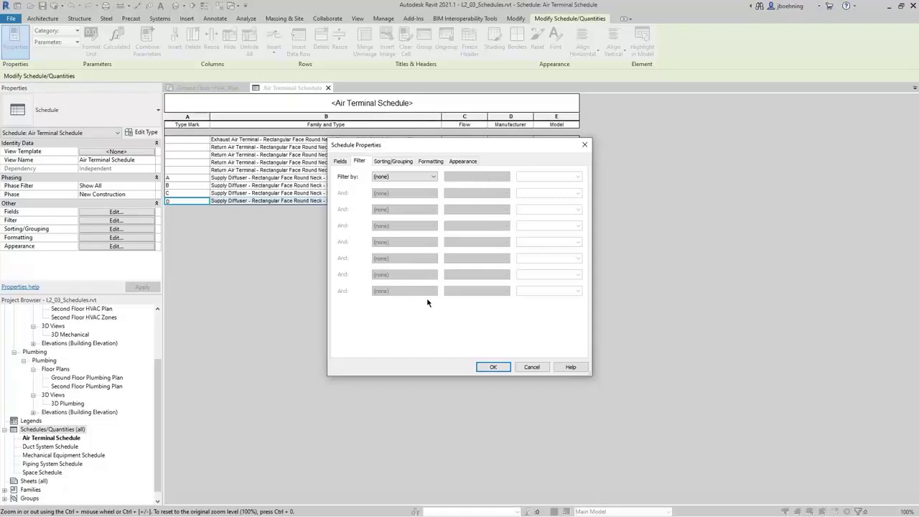
pyautogui.click(428, 179)
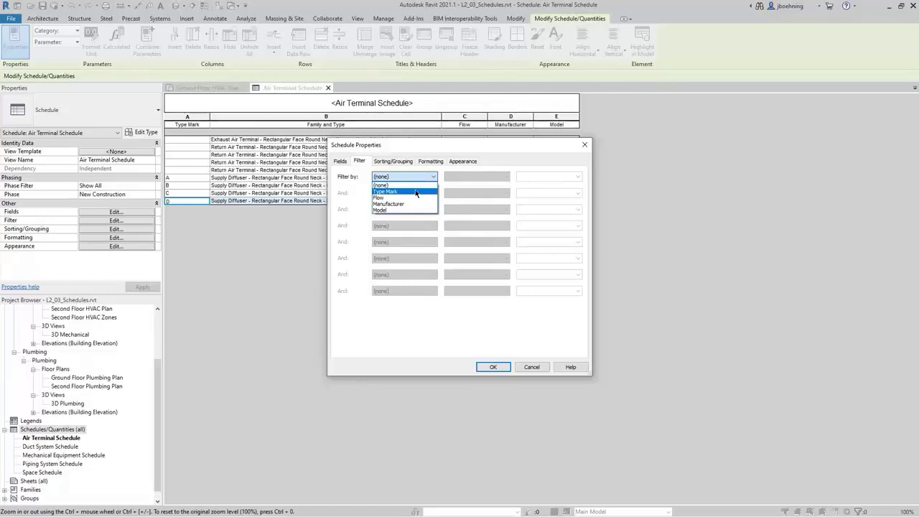
pyautogui.click(415, 191)
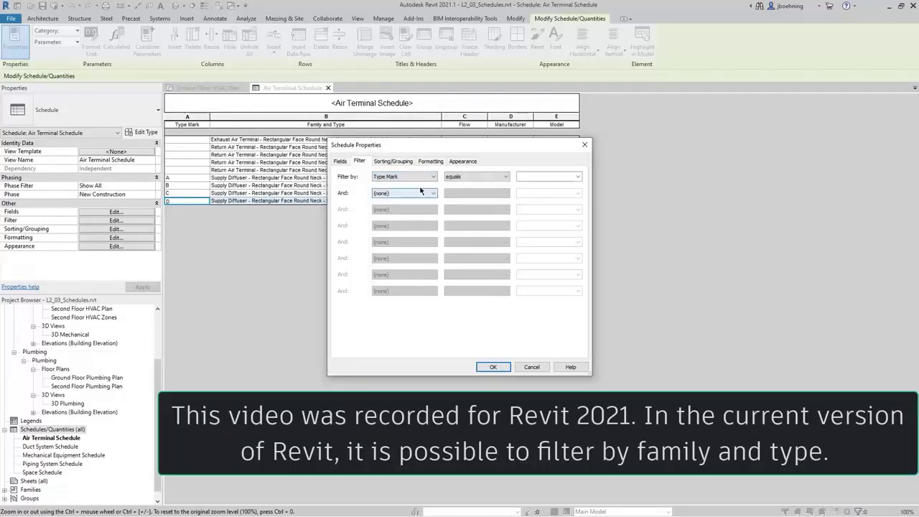
pyautogui.click(482, 180)
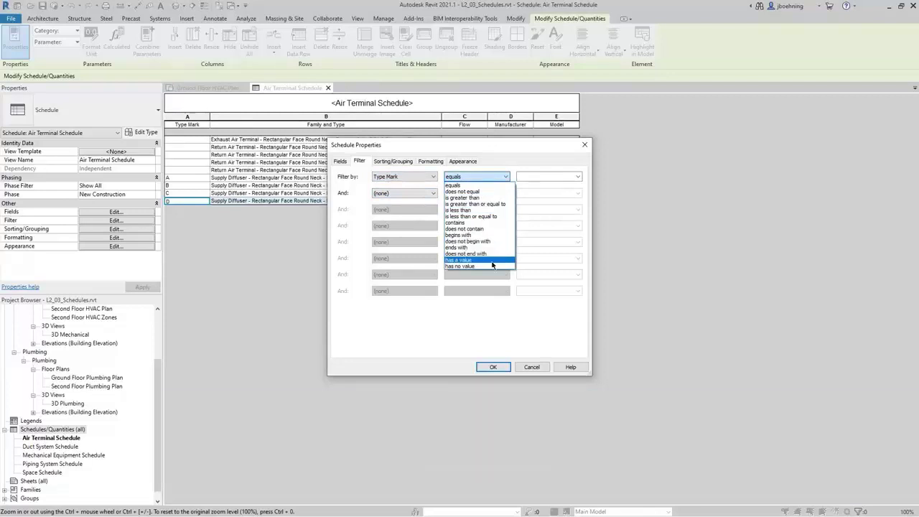
pyautogui.click(492, 260)
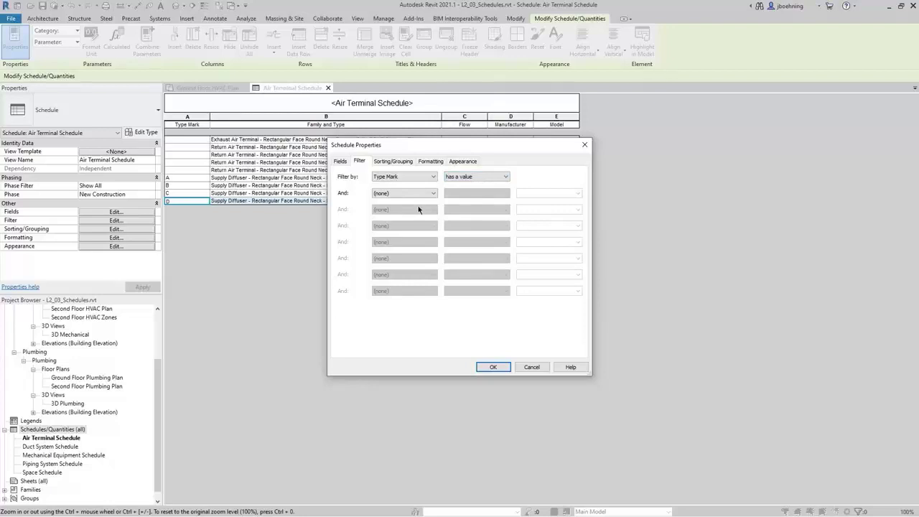
pyautogui.click(500, 368)
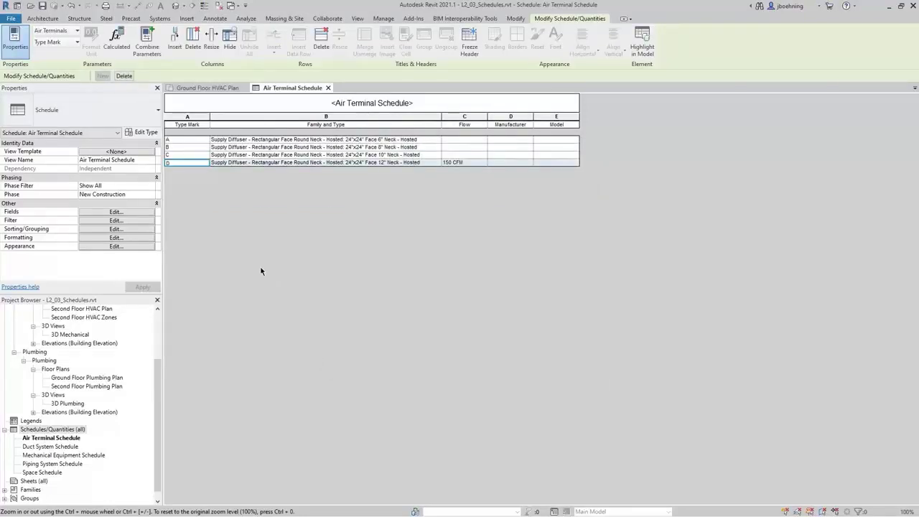
# Try adding a second schedule filter rule on Flow with the equals condition
pyautogui.click(135, 224)
pyautogui.click(427, 195)
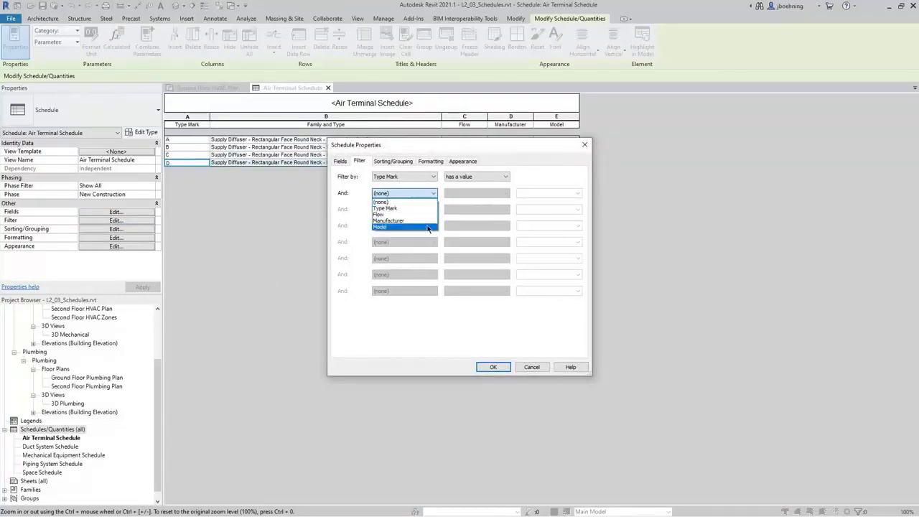
pyautogui.click(424, 215)
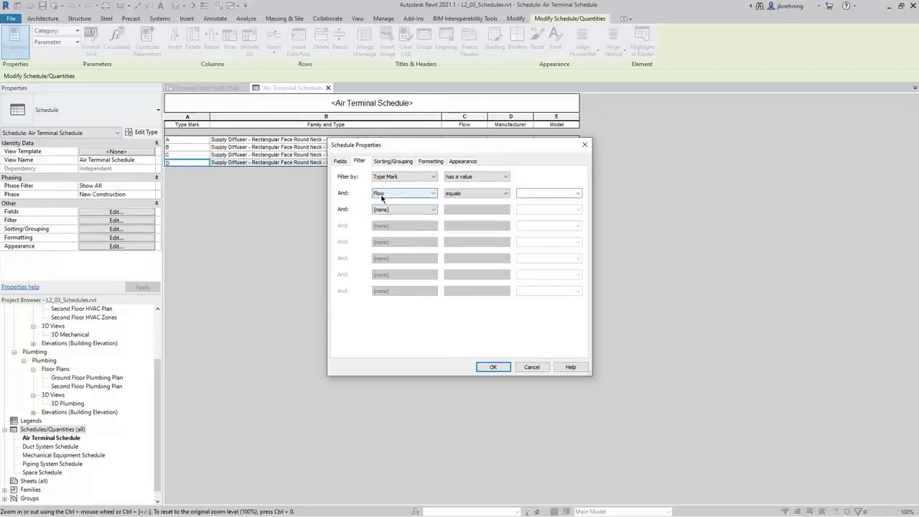
pyautogui.click(477, 196)
pyautogui.click(474, 202)
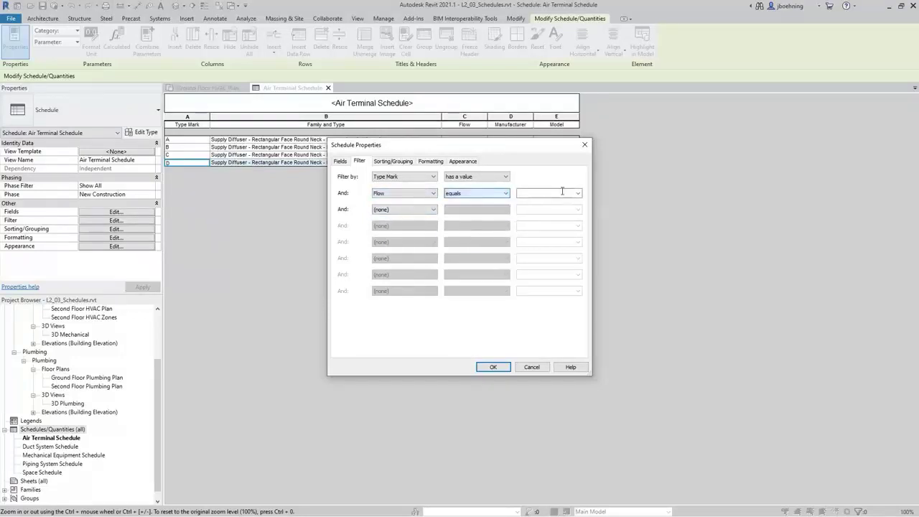
pyautogui.click(579, 194)
pyautogui.click(578, 193)
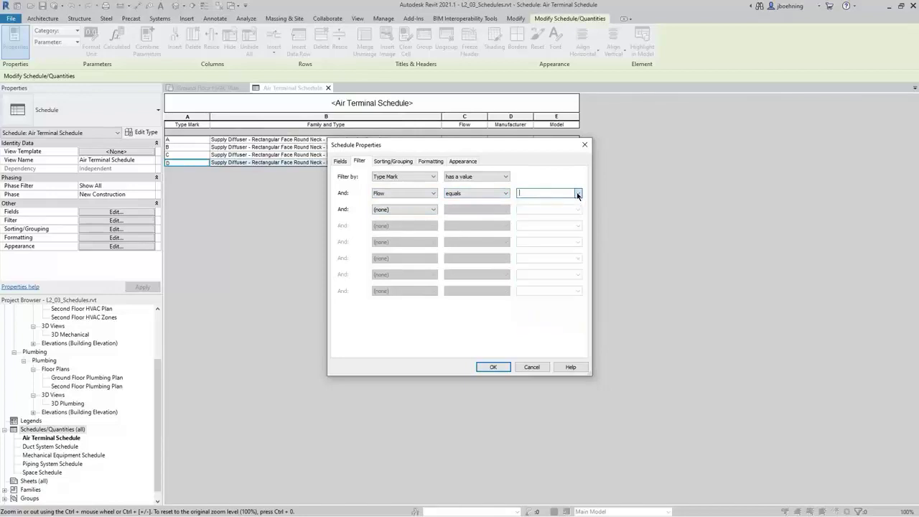
# Try the is greater than condition for the Flow filter, and reset the second filter rule to none
pyautogui.click(506, 196)
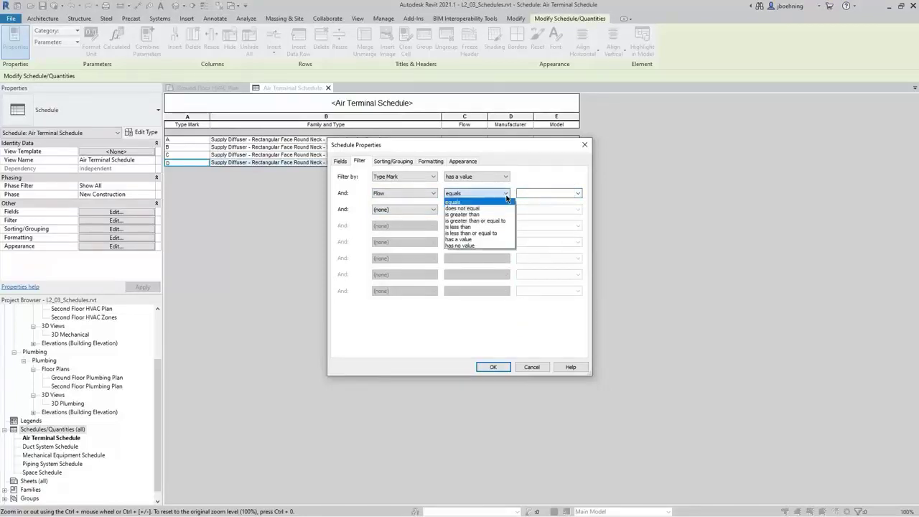
pyautogui.click(499, 214)
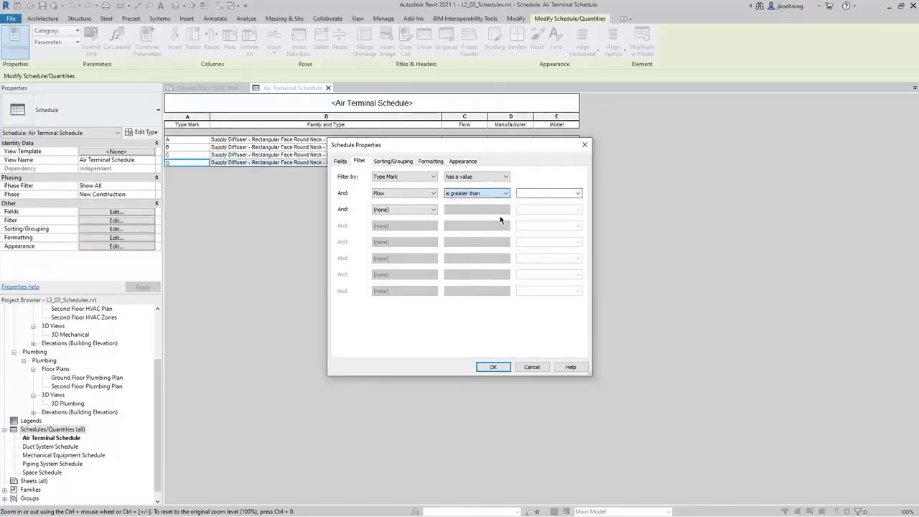
pyautogui.click(578, 195)
pyautogui.click(579, 192)
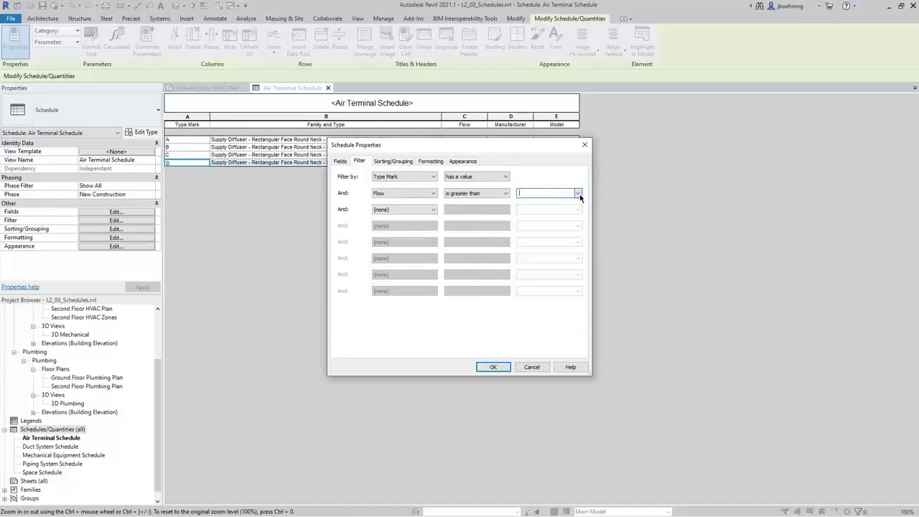
pyautogui.click(434, 194)
pyautogui.click(426, 205)
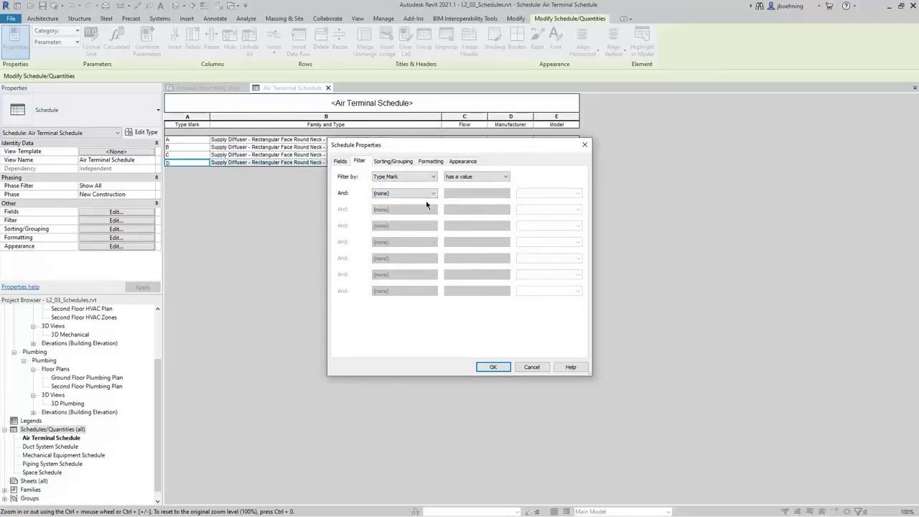
pyautogui.click(492, 367)
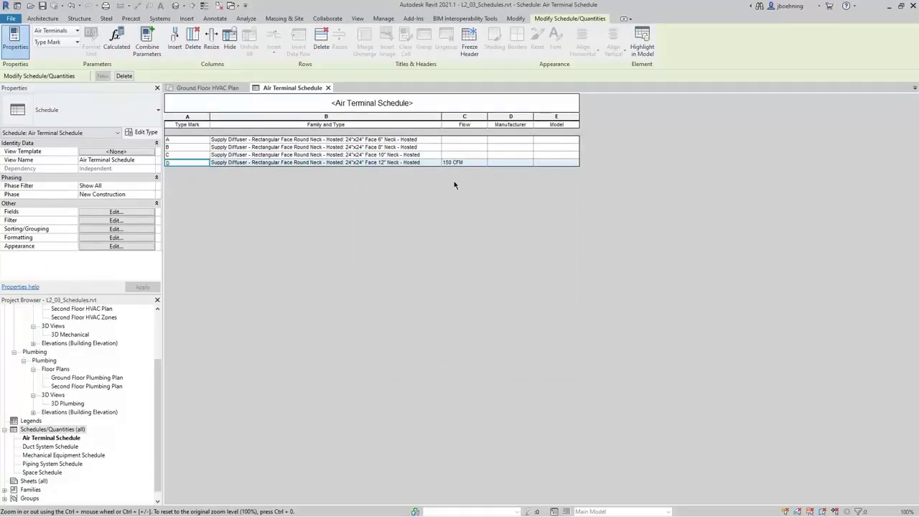
# Format the schedule's Type Mark field with center alignment, keeping its heading orientation horizontal
pyautogui.click(115, 237)
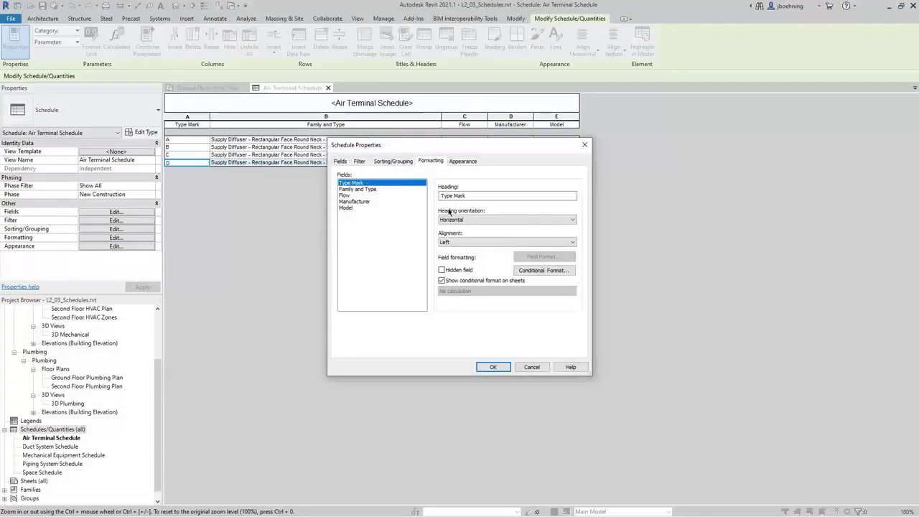
pyautogui.click(492, 223)
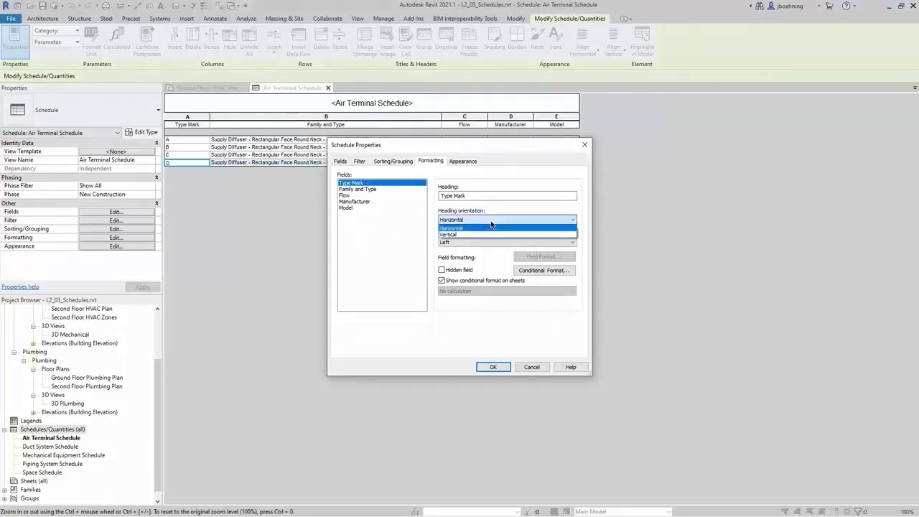
pyautogui.click(491, 228)
pyautogui.click(490, 243)
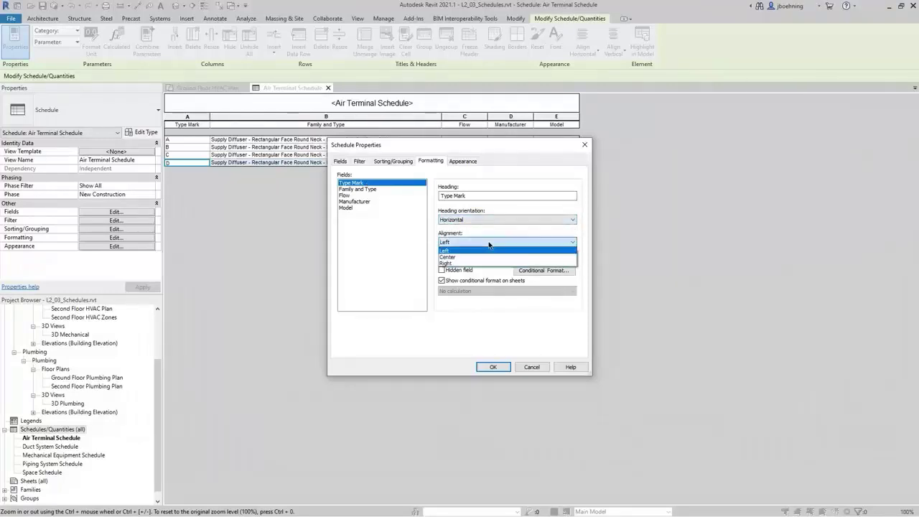
pyautogui.click(486, 257)
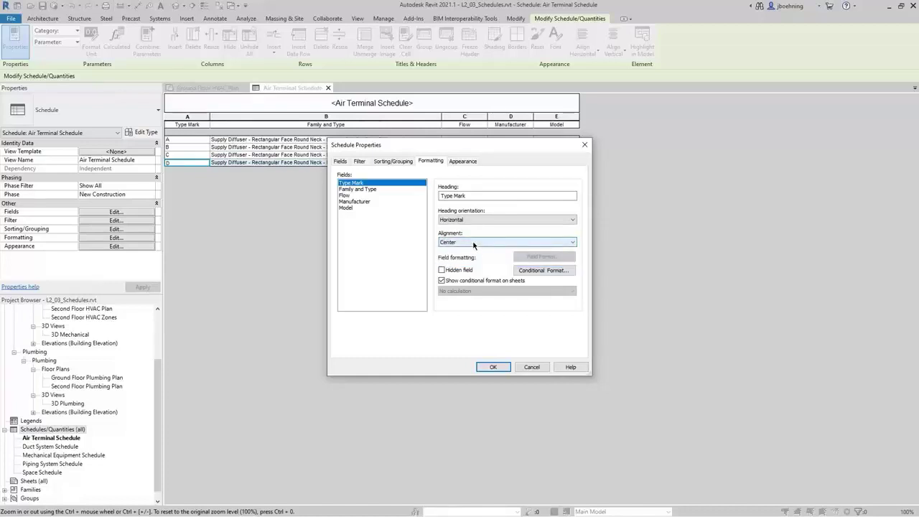
pyautogui.click(496, 367)
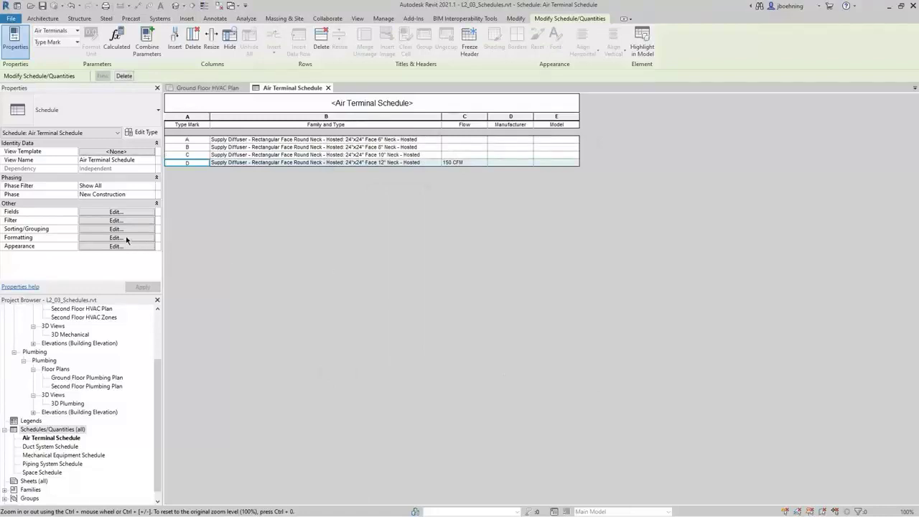
# Review the conditional formatting options of the Type Mark field and the schedule's appearance settings
pyautogui.click(123, 238)
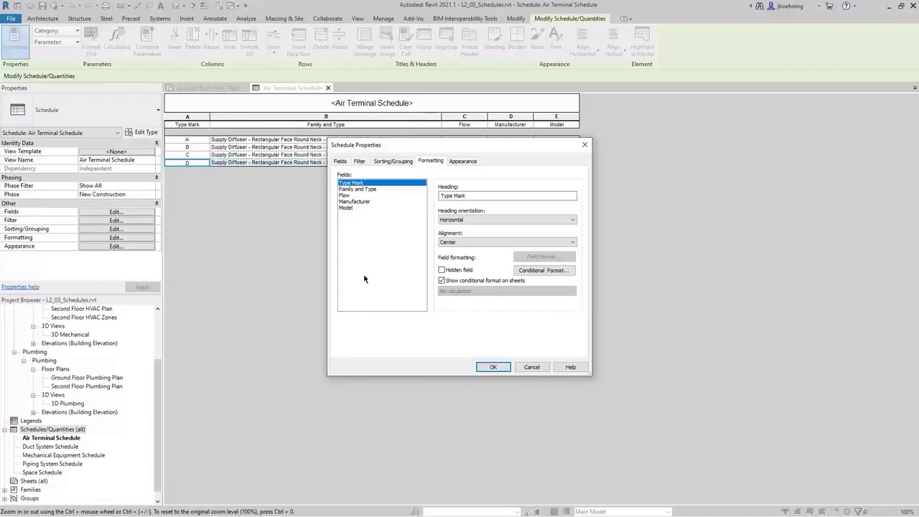
pyautogui.click(524, 274)
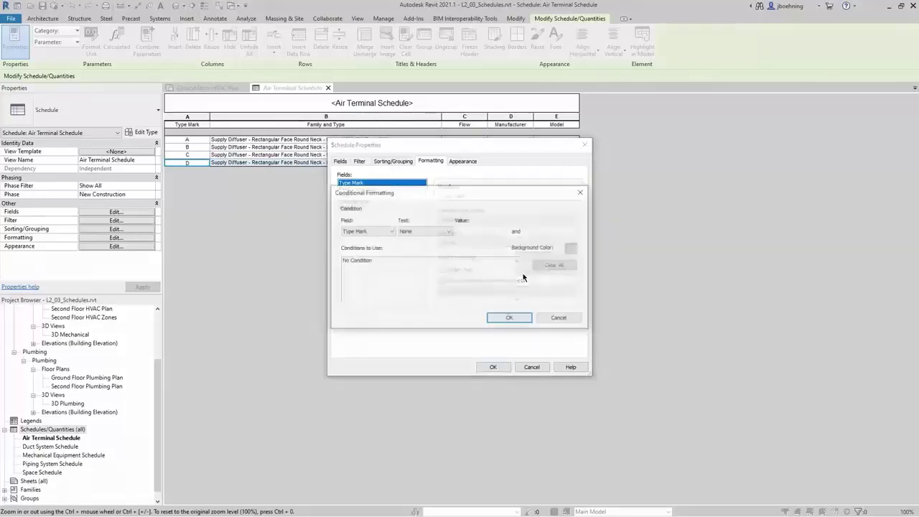
pyautogui.click(510, 319)
pyautogui.click(466, 162)
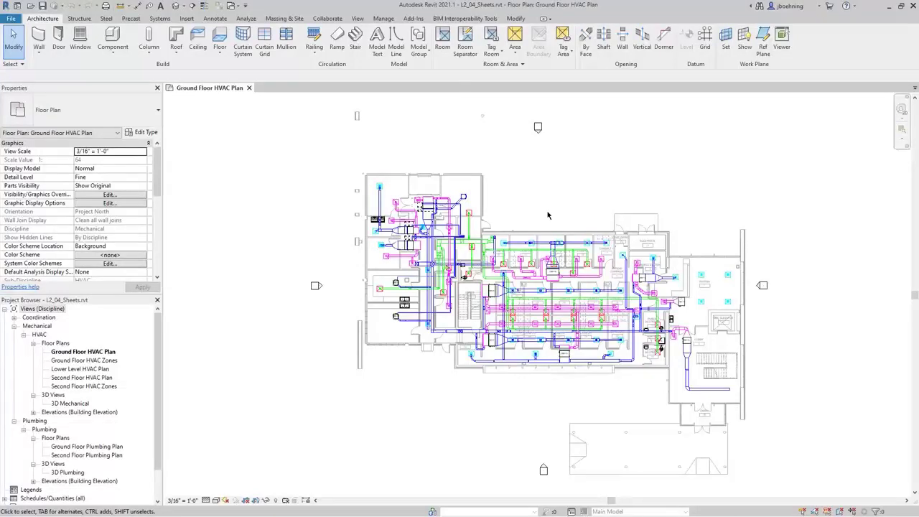
# Create a new sheet in the L2_04_Sheets project using the E1 30x42 Horizontal titleblock
pyautogui.scroll(-1, 158, 381)
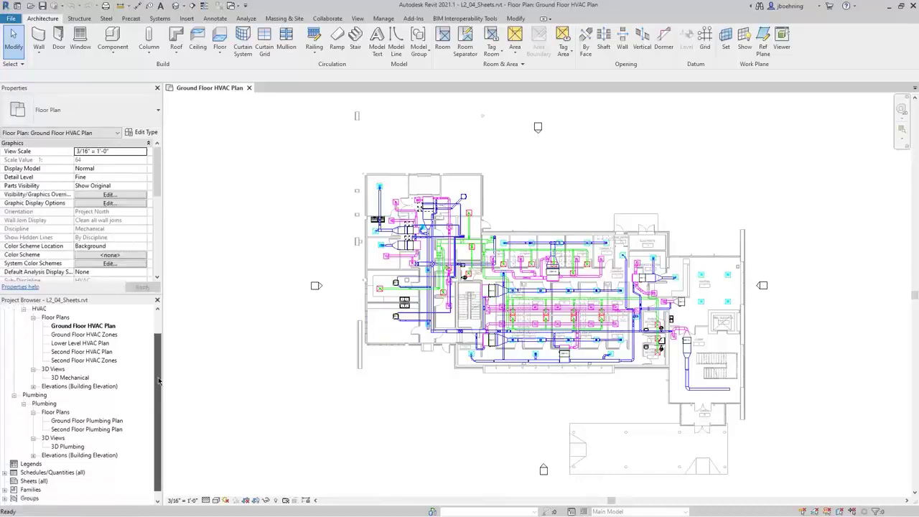
pyautogui.moveTo(158, 381); pyautogui.dragTo(158, 390)
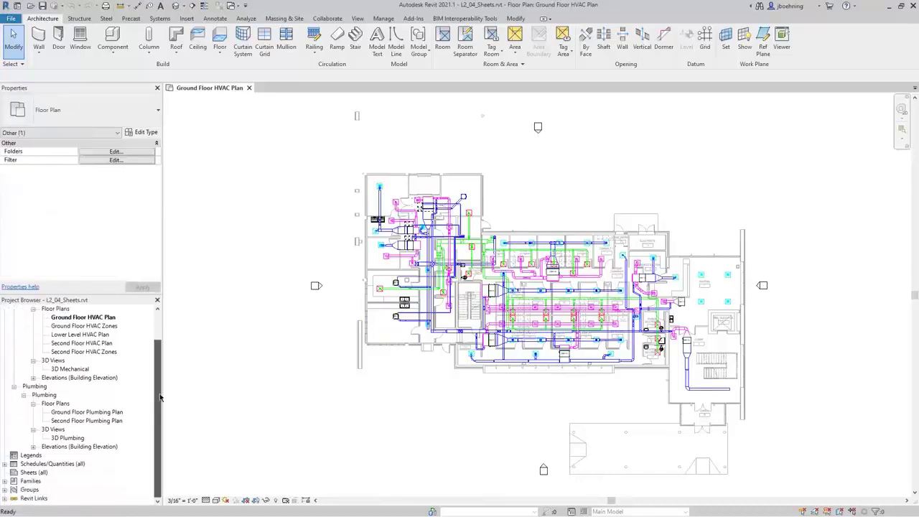
pyautogui.rightClick(30, 474)
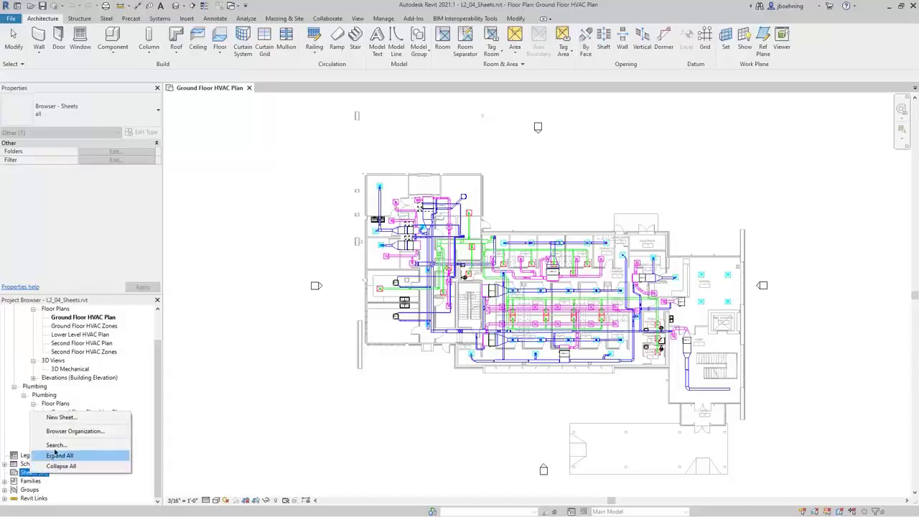
pyautogui.click(69, 419)
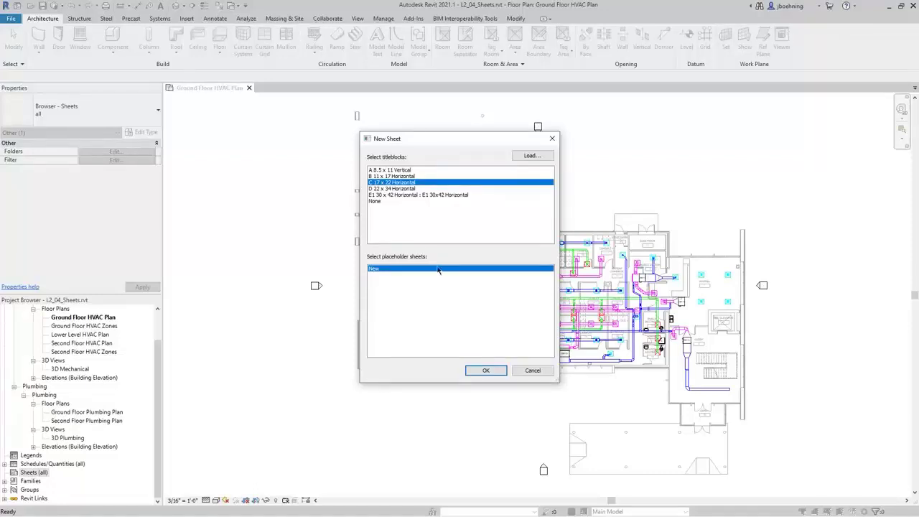
pyautogui.click(434, 196)
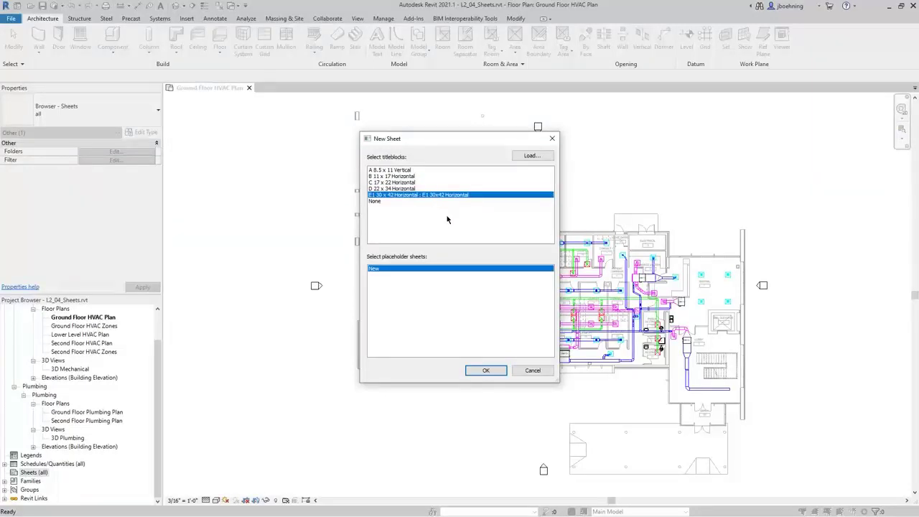
pyautogui.click(490, 372)
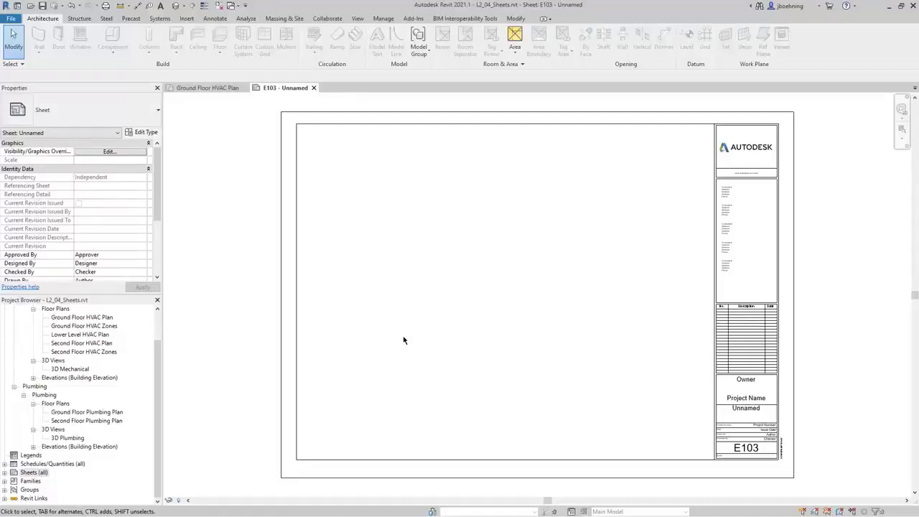
# Renumber the new sheet as M101 and name it Ground Floor HVAC
pyautogui.click(5, 474)
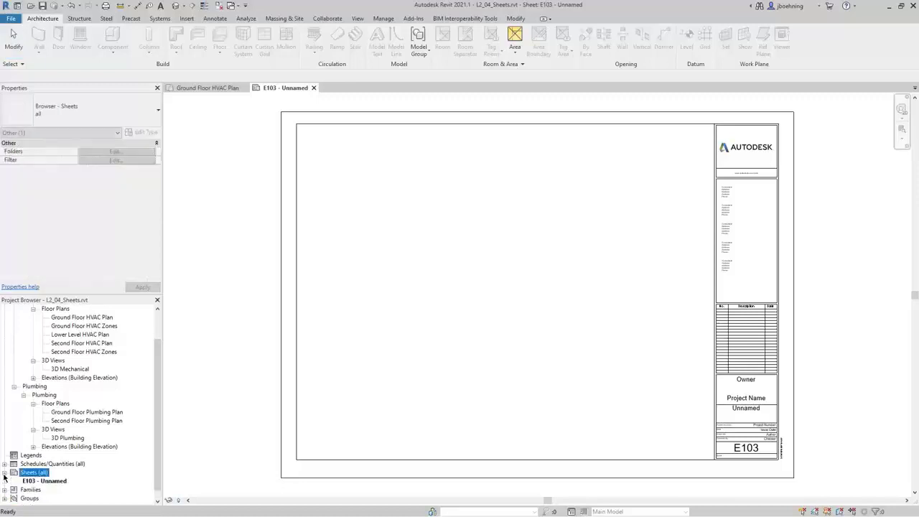
pyautogui.click(54, 482)
pyautogui.rightClick(53, 482)
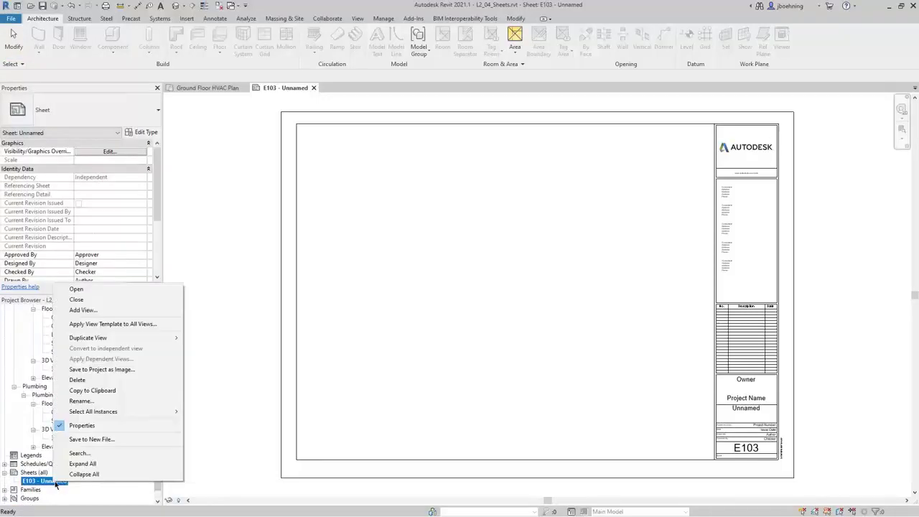
pyautogui.click(116, 407)
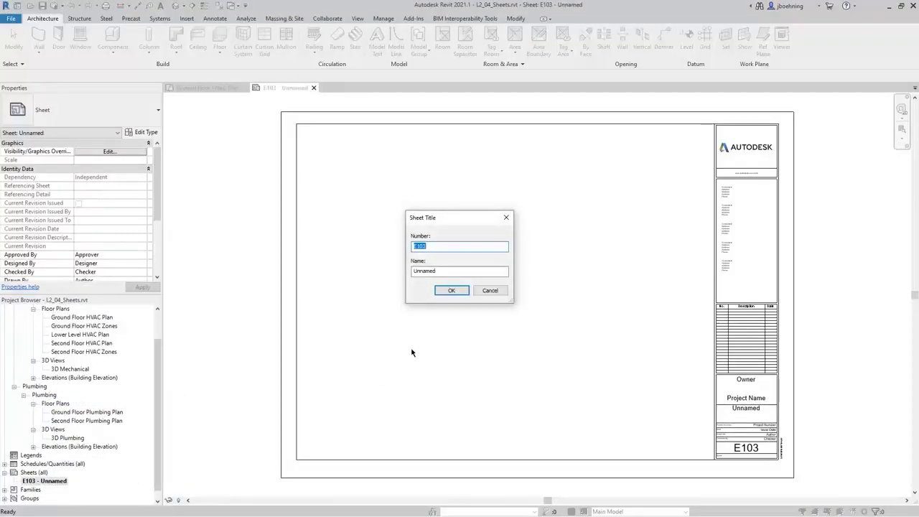
pyautogui.write('M101')
pyautogui.moveTo(439, 271); pyautogui.dragTo(408, 271)
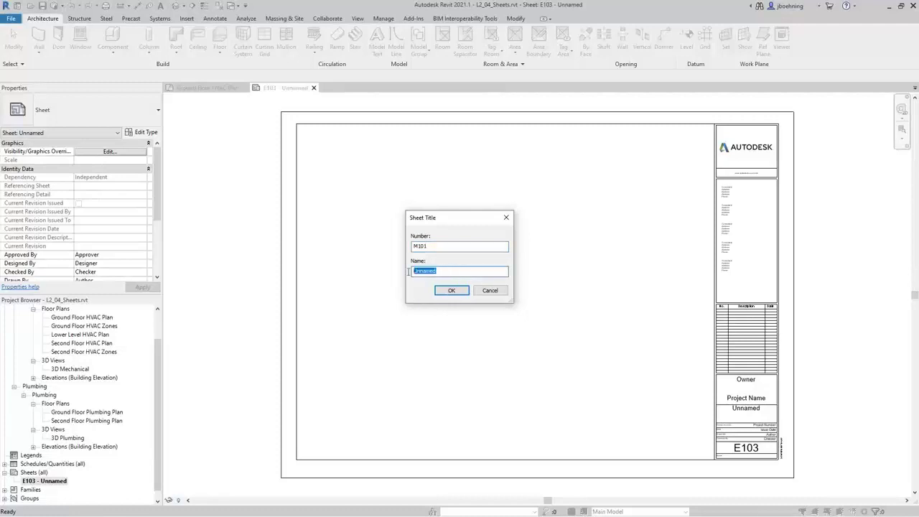
pyautogui.write('Groun')
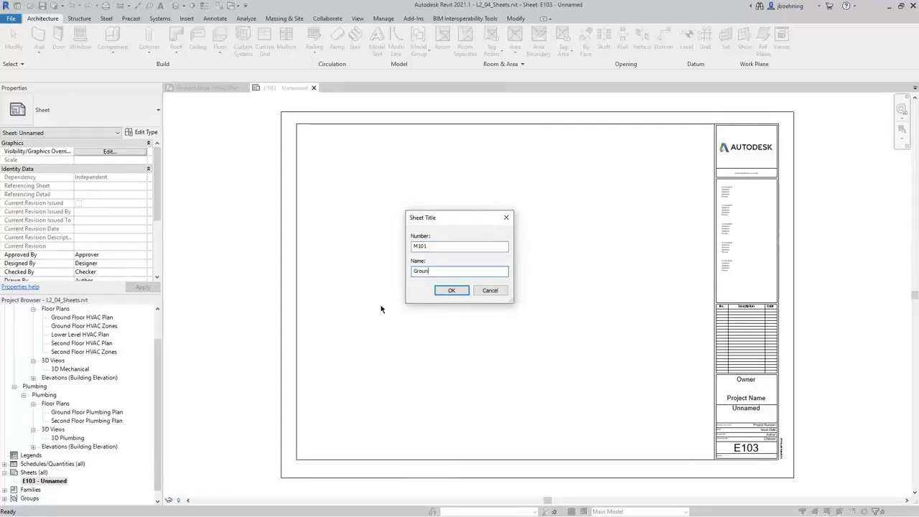
pyautogui.write('d Floor HVAC')
pyautogui.click(453, 291)
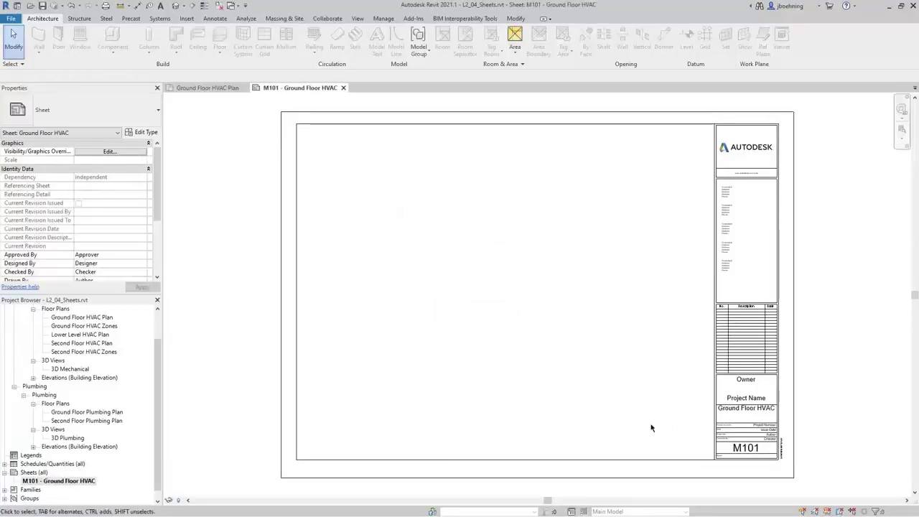
# Examine the title block's editable sheet number and owner fields on sheet M101 without changing them
pyautogui.moveTo(662, 435); pyautogui.dragTo(616, 420, button='middle')
pyautogui.scroll(5, 646, 419)
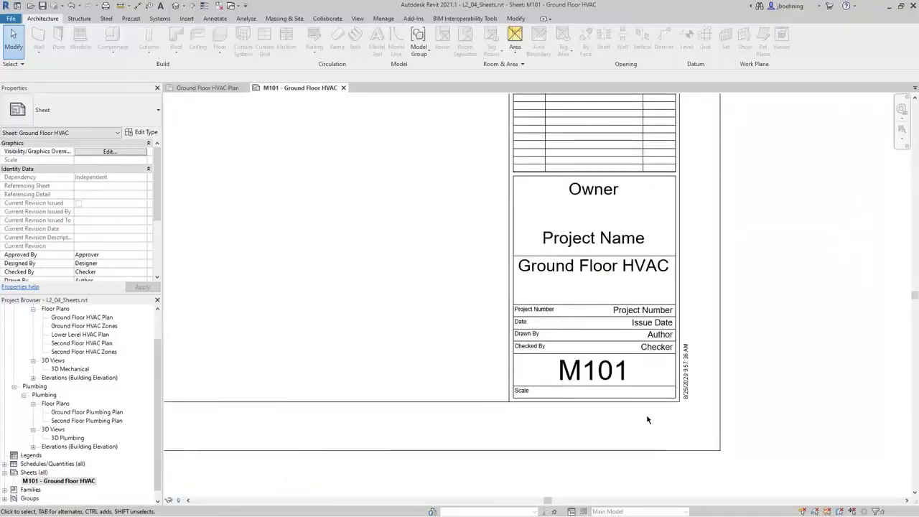
pyautogui.click(615, 383)
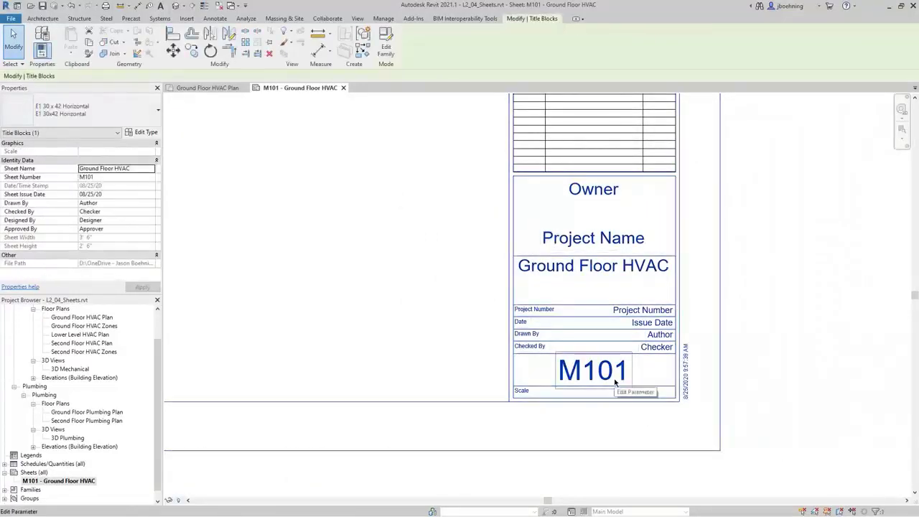
pyautogui.click(615, 378)
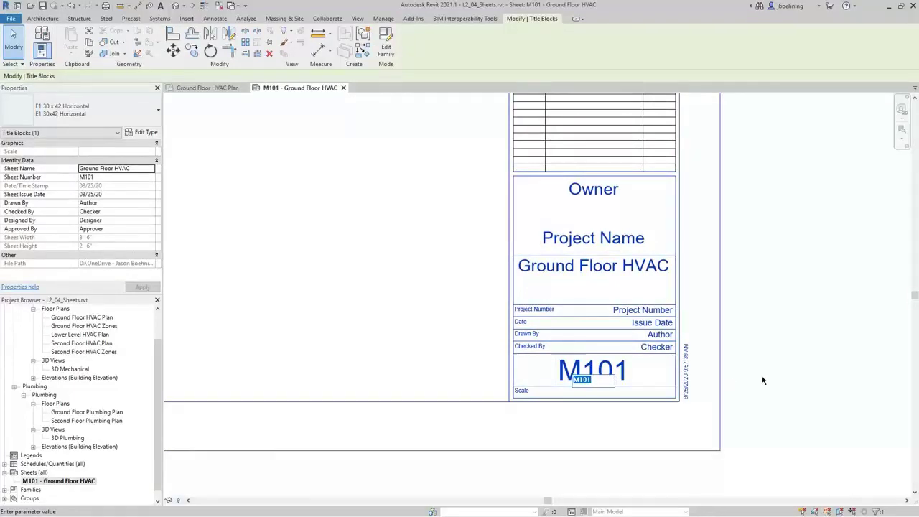
pyautogui.press('Escape')
pyautogui.click(607, 193)
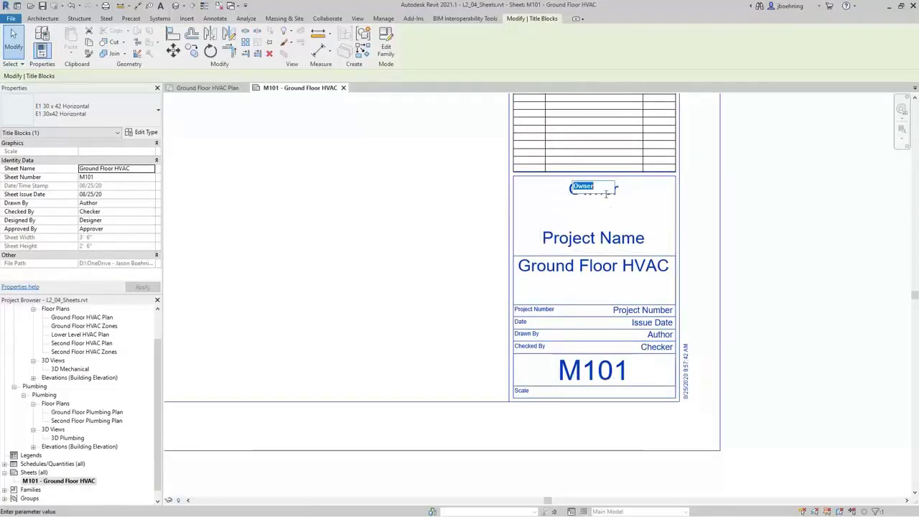
pyautogui.press('Escape')
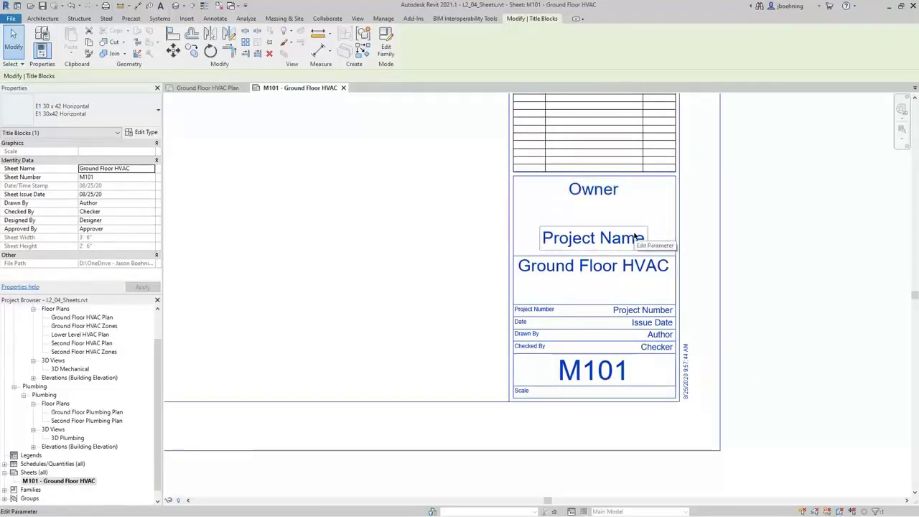
pyautogui.click(488, 260)
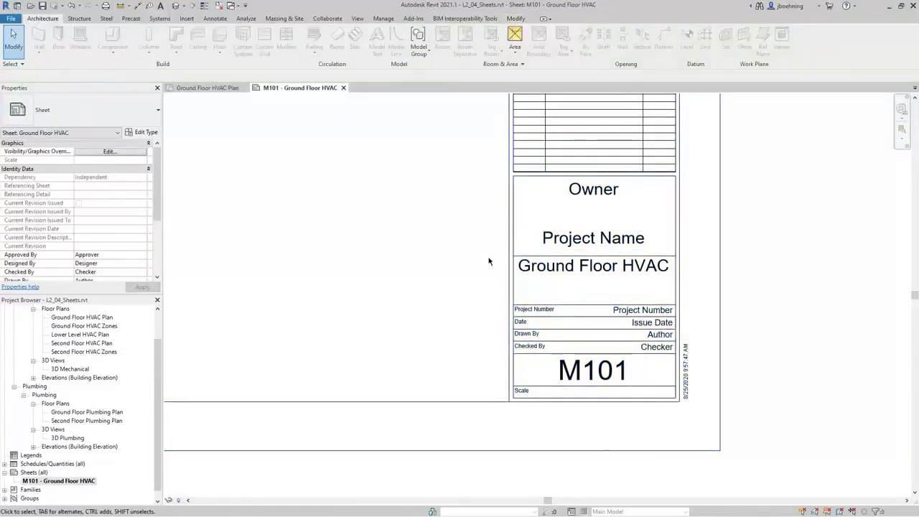
# Place the Ground Floor HVAC Plan view on sheet M101, centred in the drawing area beside the title block
pyautogui.press('z')
pyautogui.press('f')
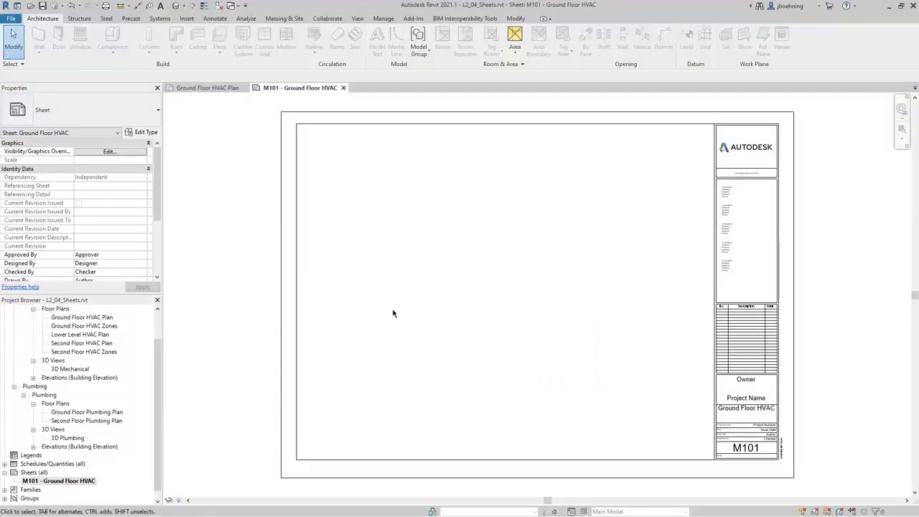
pyautogui.click(79, 318)
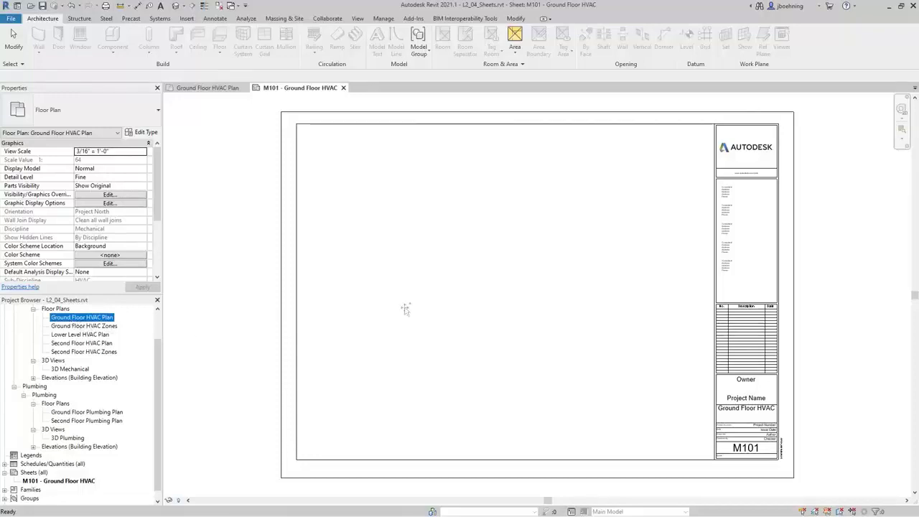
pyautogui.moveTo(82, 317); pyautogui.dragTo(484, 302)
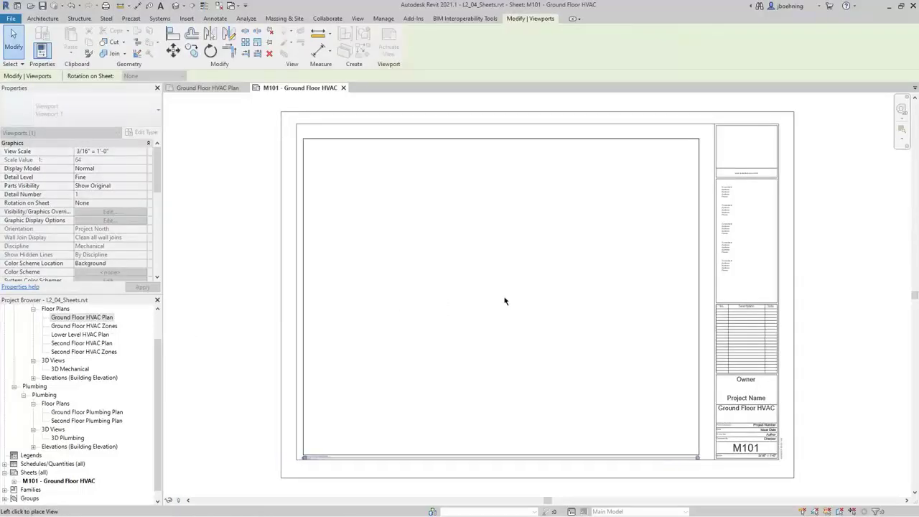
pyautogui.scroll(-1, 505, 301)
pyautogui.scroll(-1, 505, 301)
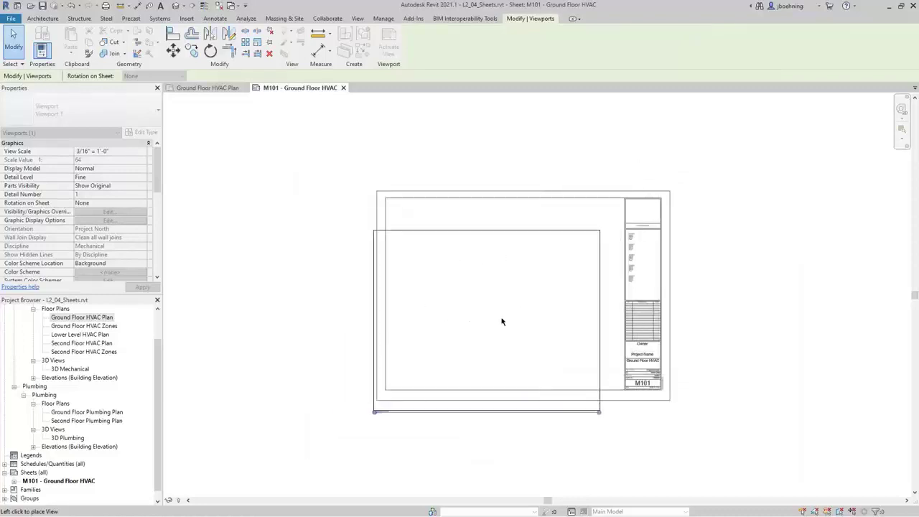
pyautogui.scroll(2, 503, 299)
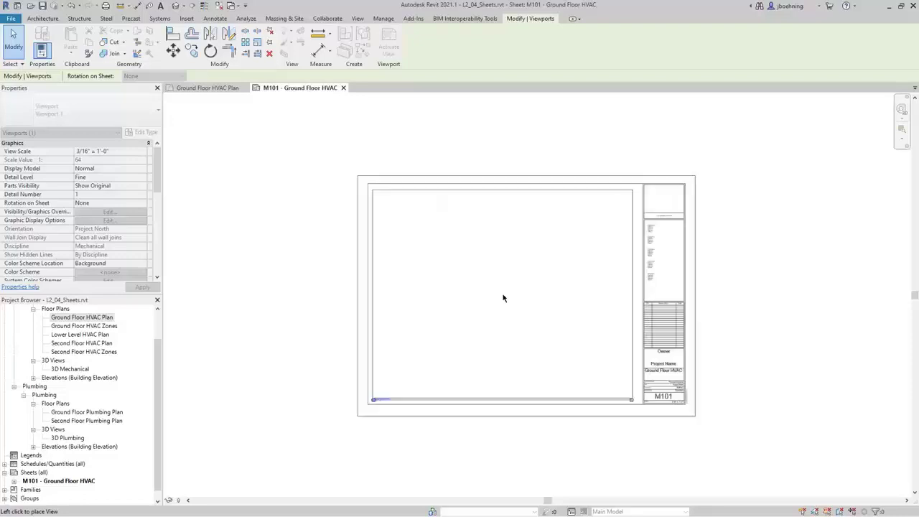
pyautogui.click(506, 298)
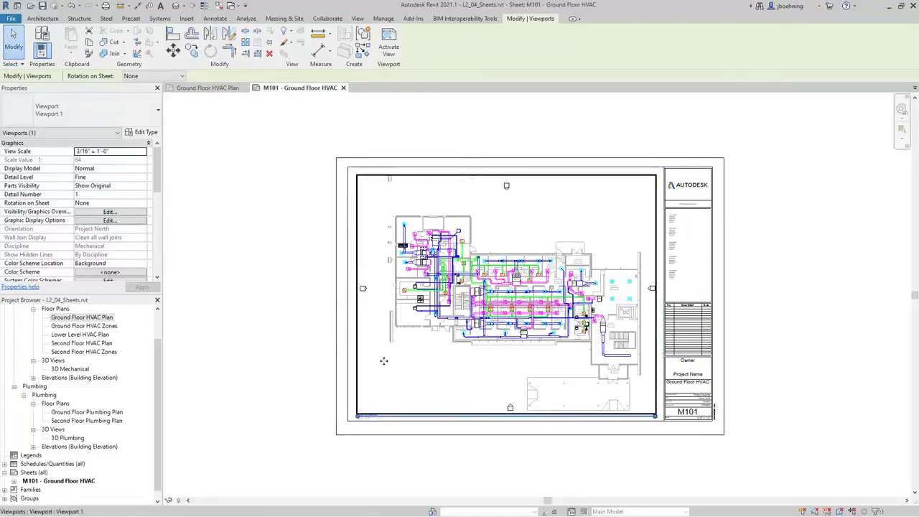
pyautogui.scroll(3, 308, 345)
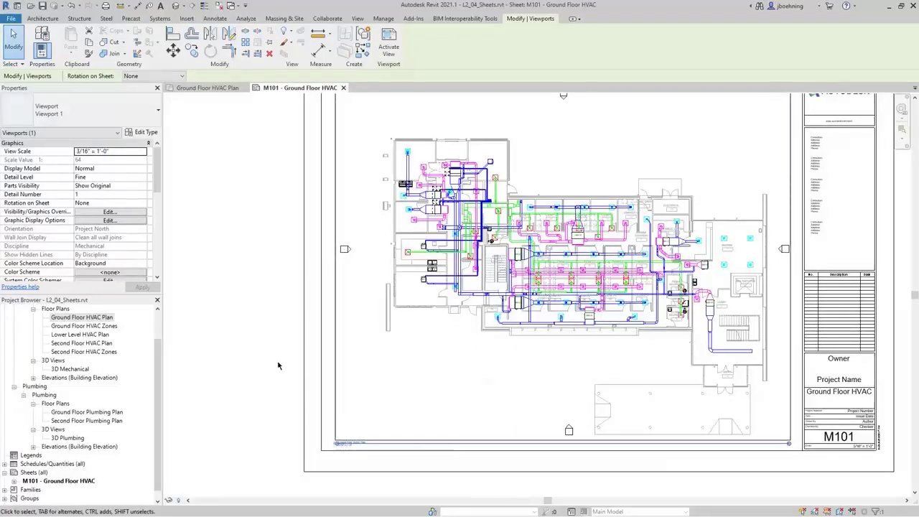
pyautogui.click(281, 365)
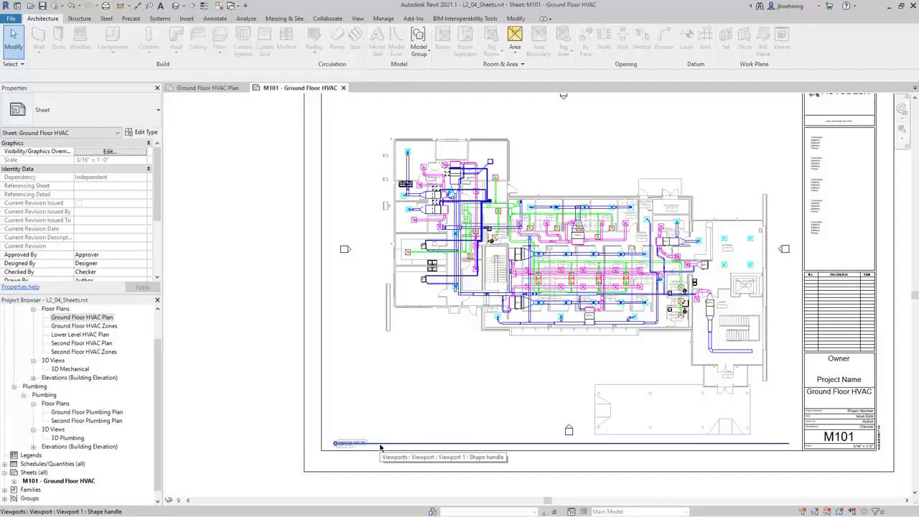
# Shorten the viewport's title line to just past its text, and extend it back across the plan's full width
pyautogui.scroll(-2, 395, 402)
pyautogui.click(417, 337)
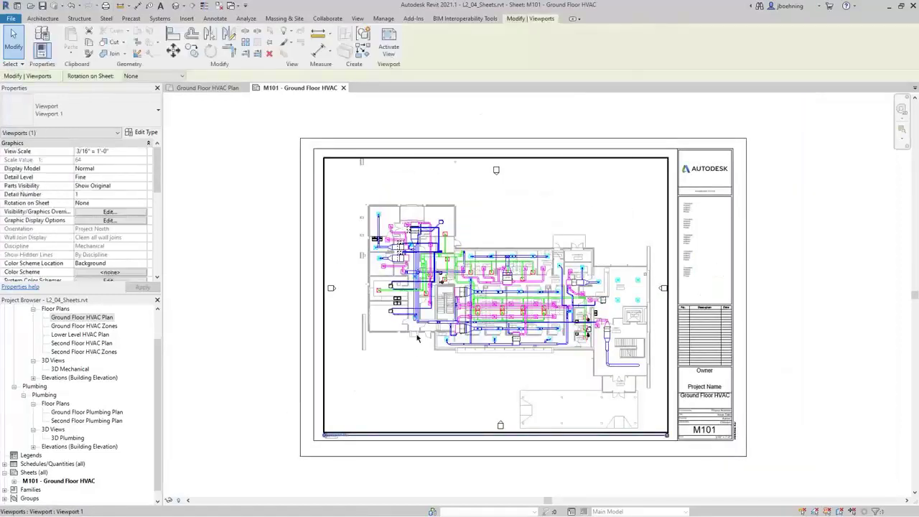
pyautogui.moveTo(400, 334)
pyautogui.mouseDown()
pyautogui.moveTo(447, 325)
pyautogui.moveTo(479, 300)
pyautogui.moveTo(439, 289)
pyautogui.moveTo(344, 309)
pyautogui.moveTo(398, 329)
pyautogui.moveTo(397, 339)
pyautogui.mouseUp()
pyautogui.scroll(2, 383, 456)
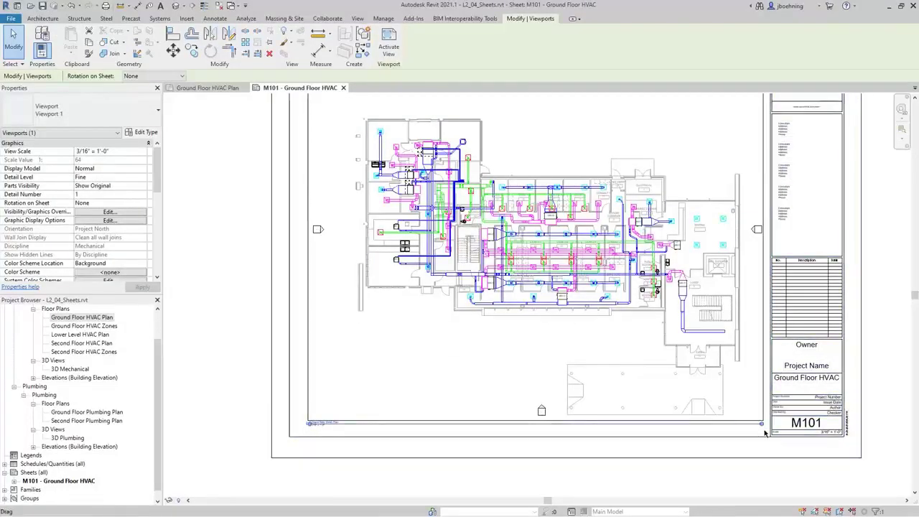
pyautogui.moveTo(762, 423); pyautogui.dragTo(355, 427)
pyautogui.scroll(2, 316, 438)
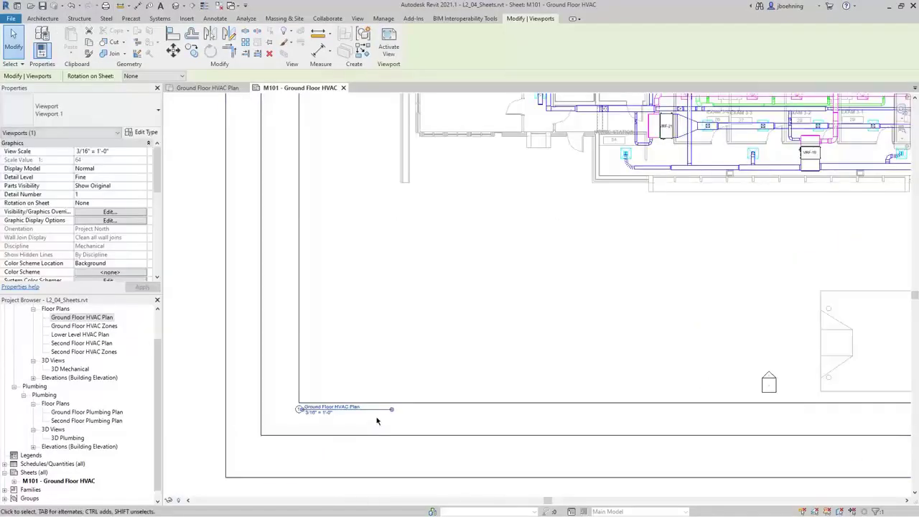
pyautogui.scroll(-2, 381, 415)
pyautogui.moveTo(383, 416); pyautogui.dragTo(782, 420)
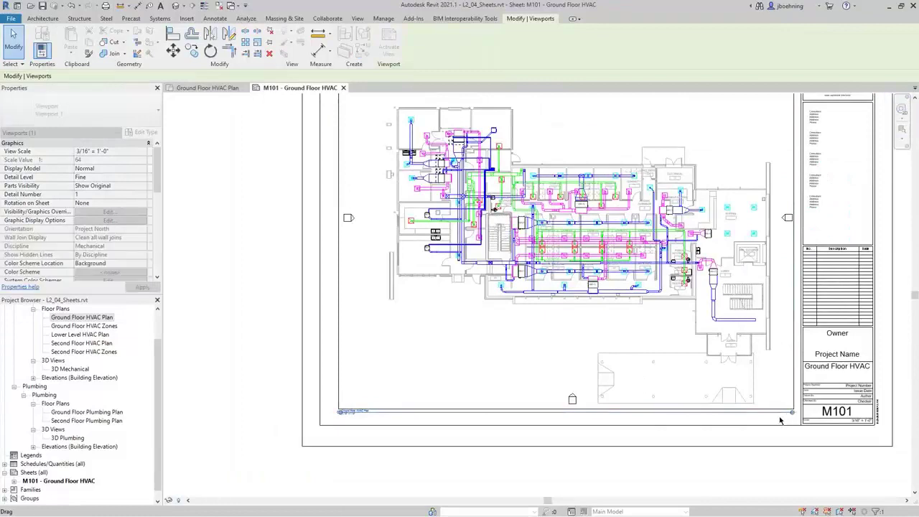
pyautogui.click(271, 400)
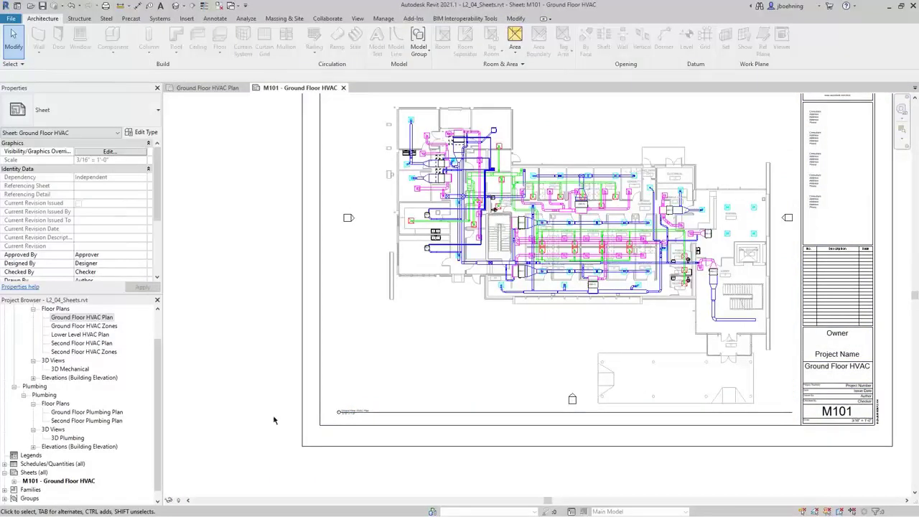
# Move the Ground Floor HVAC Plan view title slightly closer to the lower corner of the sheet border
pyautogui.scroll(5, 291, 440)
pyautogui.click(511, 369)
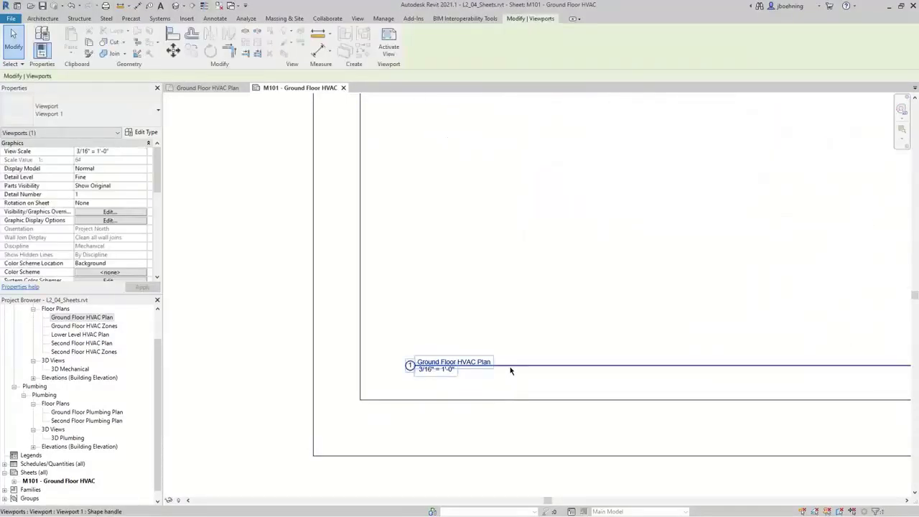
pyautogui.scroll(-2, 509, 380)
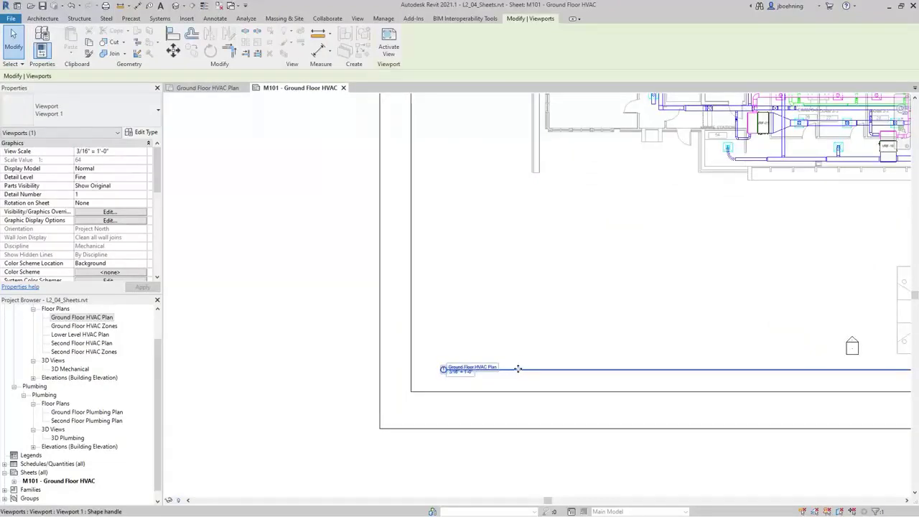
pyautogui.moveTo(517, 370); pyautogui.dragTo(524, 352)
pyautogui.scroll(-2, 524, 319)
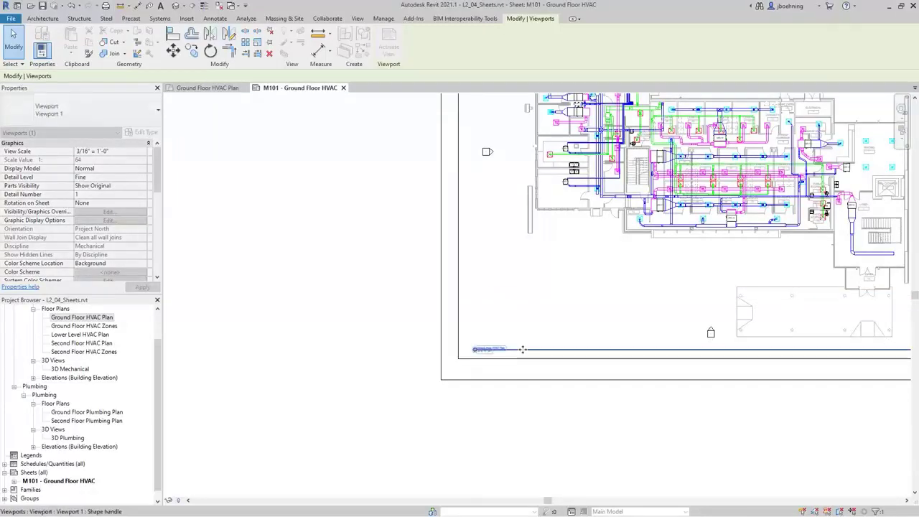
pyautogui.click(377, 365)
pyautogui.scroll(-2, 375, 364)
pyautogui.scroll(-2, 375, 364)
pyautogui.scroll(2, 345, 381)
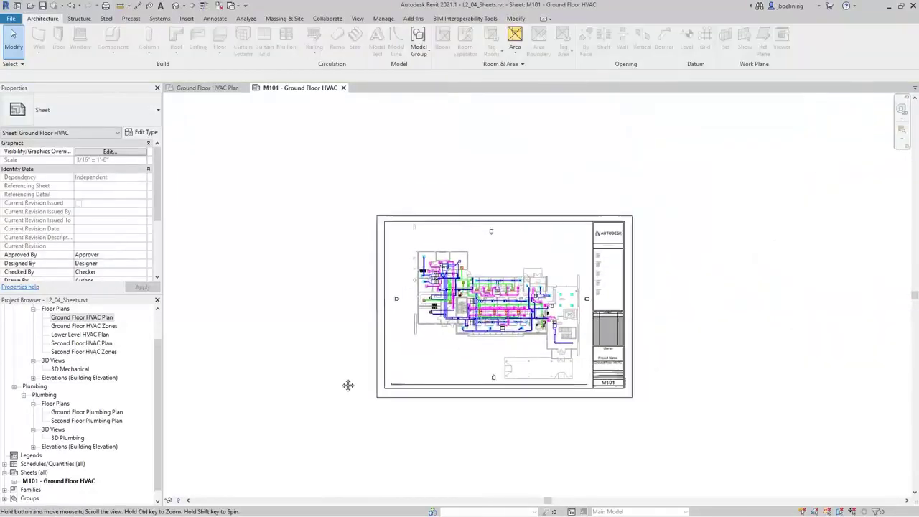
# Review the Title and Show Title options in the type properties of the plan's viewport
pyautogui.click(444, 335)
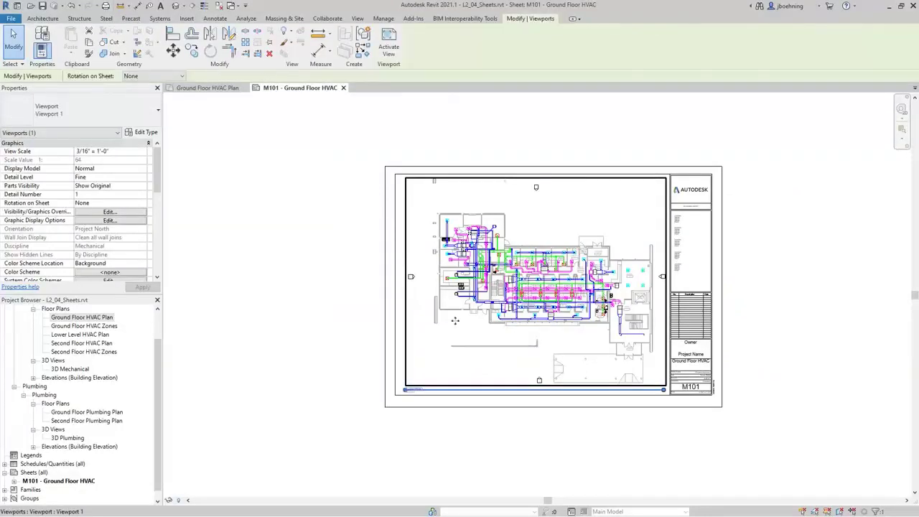
pyautogui.scroll(1, 497, 300)
pyautogui.click(153, 135)
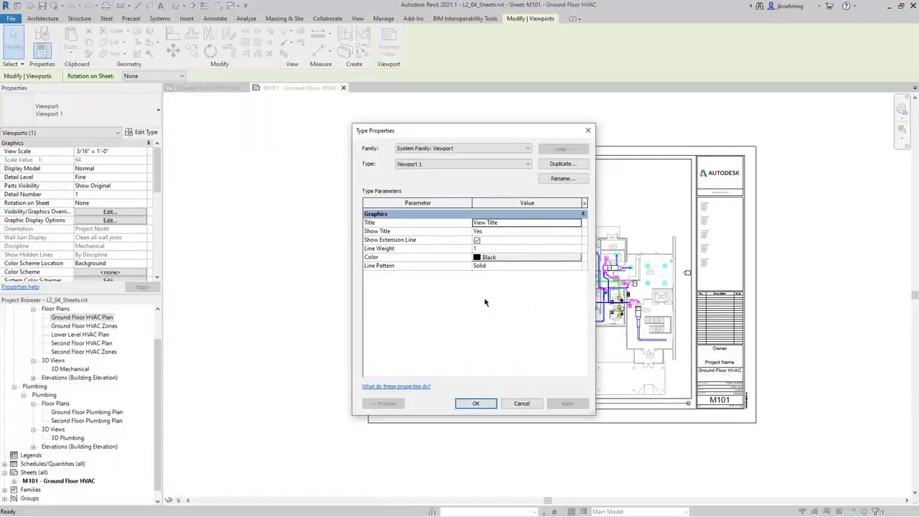
pyautogui.click(521, 226)
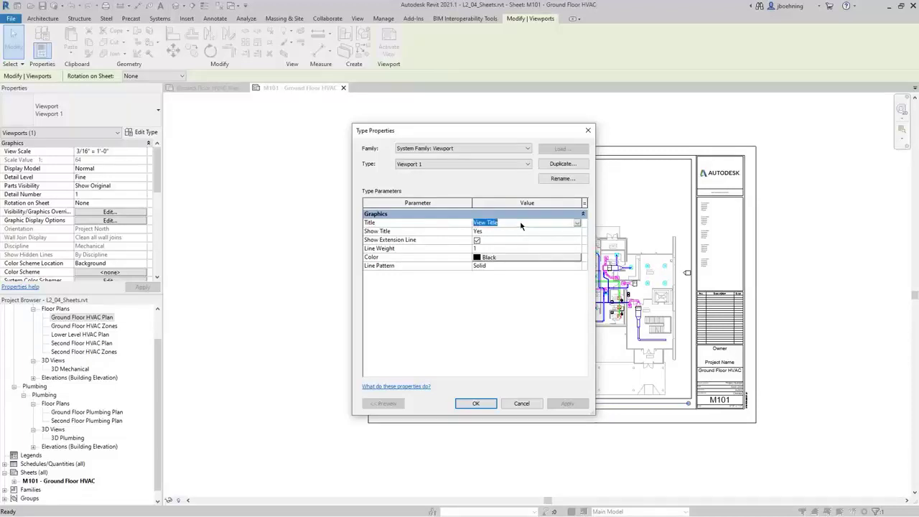
pyautogui.click(518, 232)
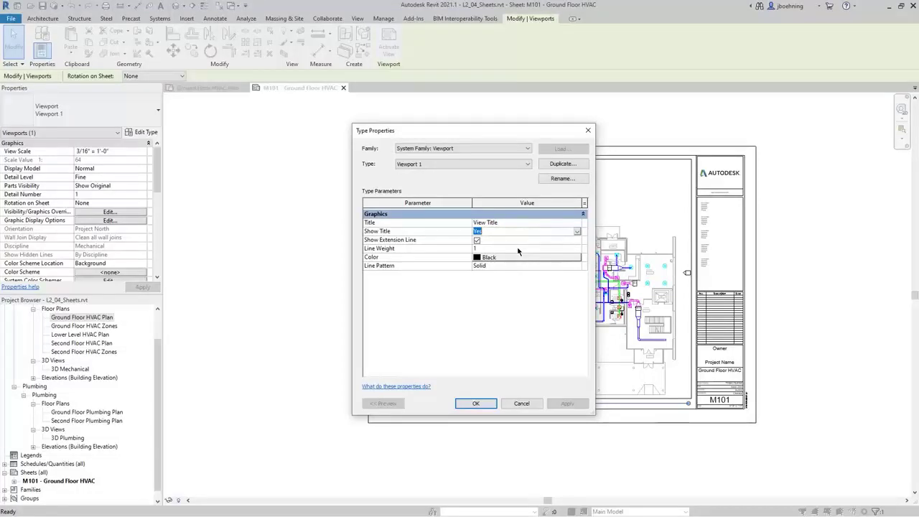
pyautogui.click(578, 233)
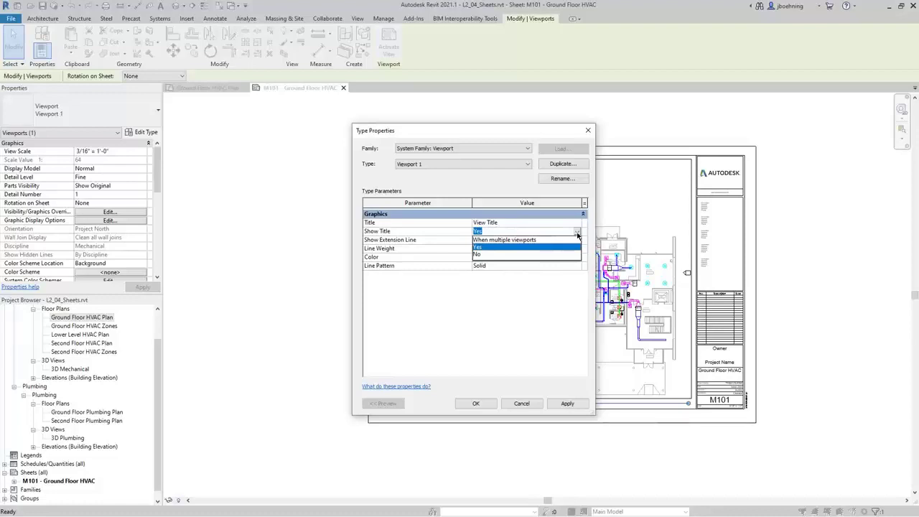
pyautogui.click(577, 235)
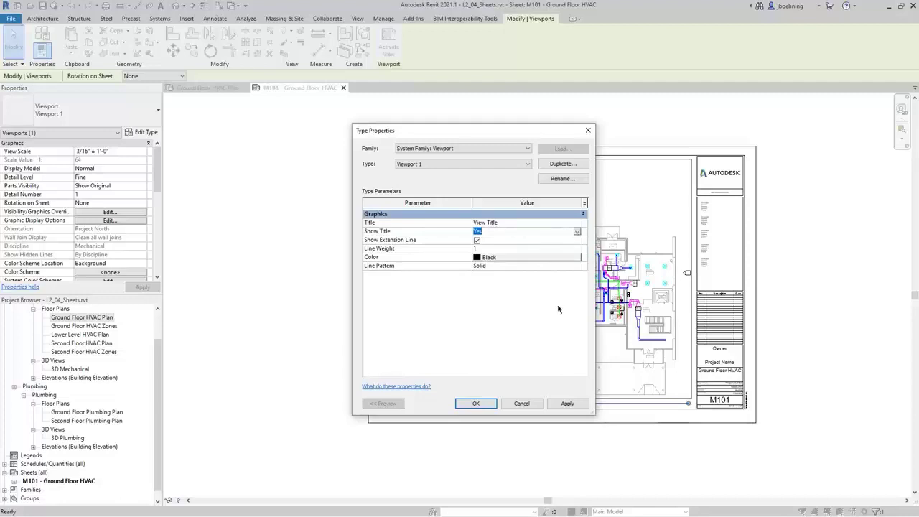
pyautogui.click(489, 405)
pyautogui.click(361, 450)
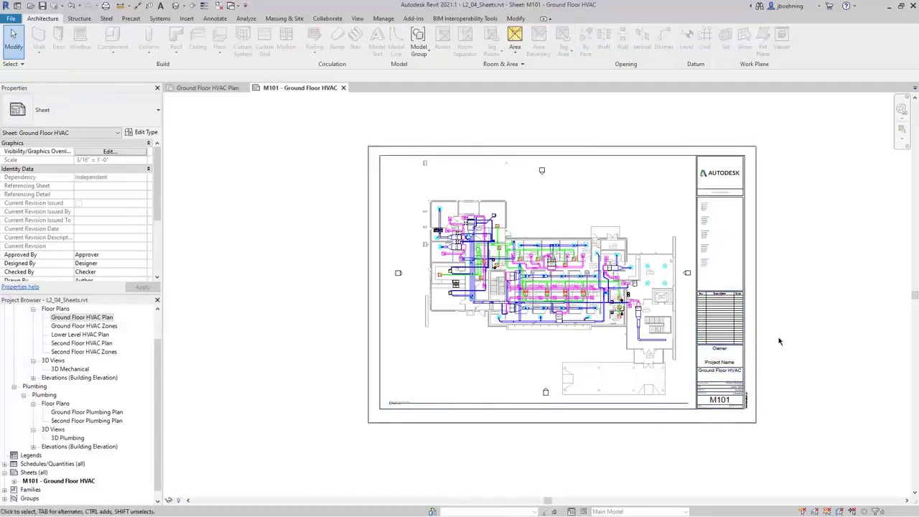
# Examine the project's sheet revisions and the numeric and alphanumeric numbering options, including sequence, prefix and suffix
pyautogui.scroll(1, 775, 335)
pyautogui.scroll(3, 775, 335)
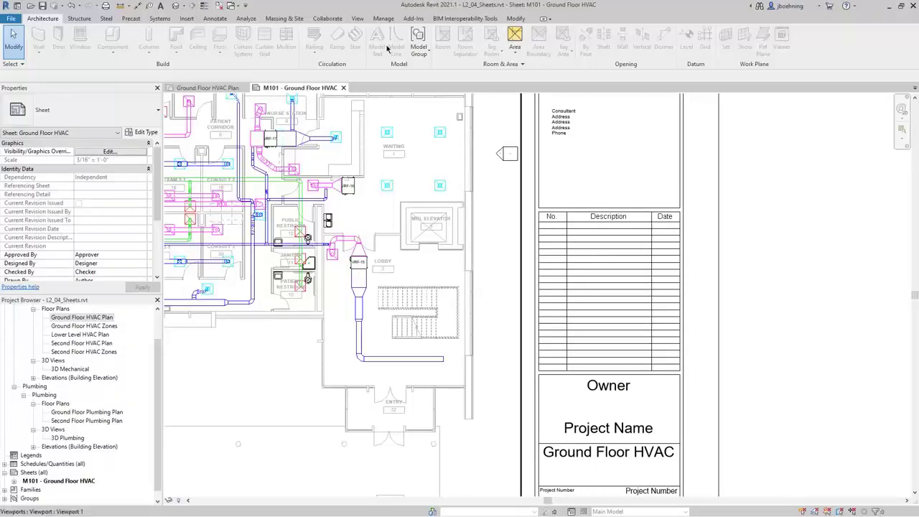
pyautogui.click(358, 19)
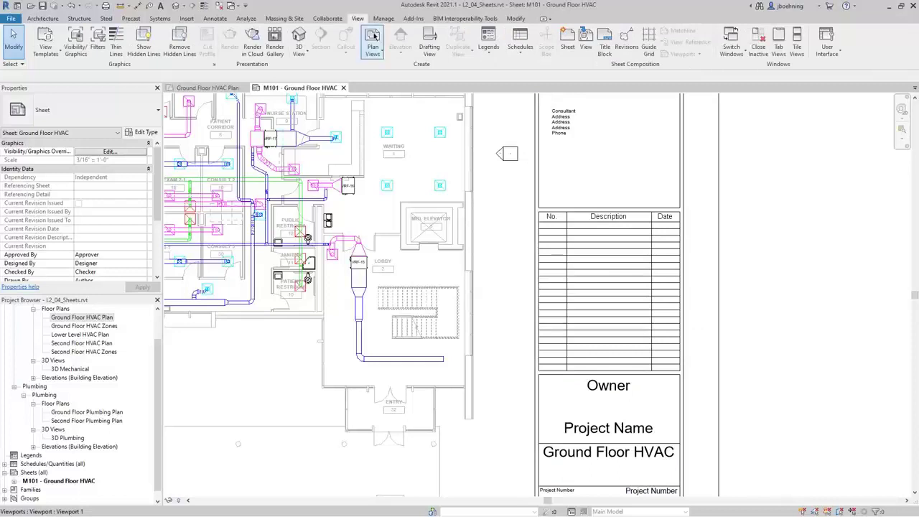
pyautogui.click(626, 49)
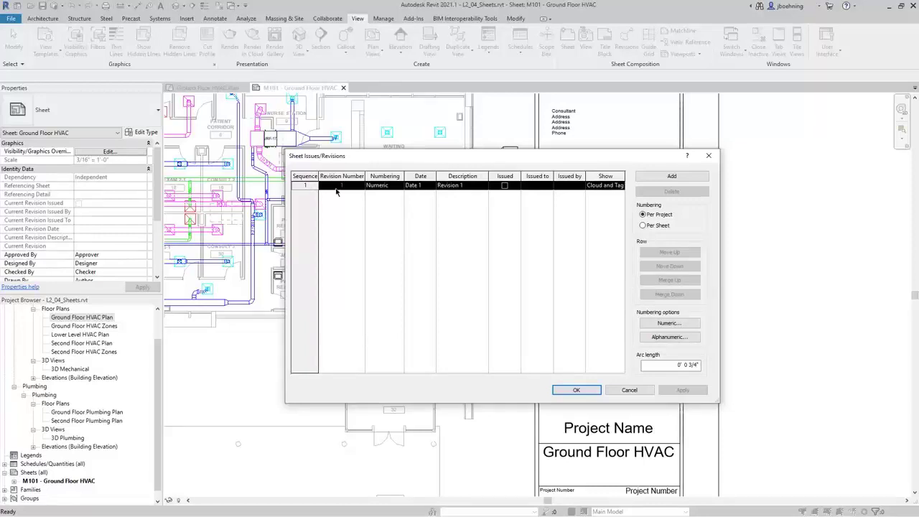
pyautogui.click(358, 190)
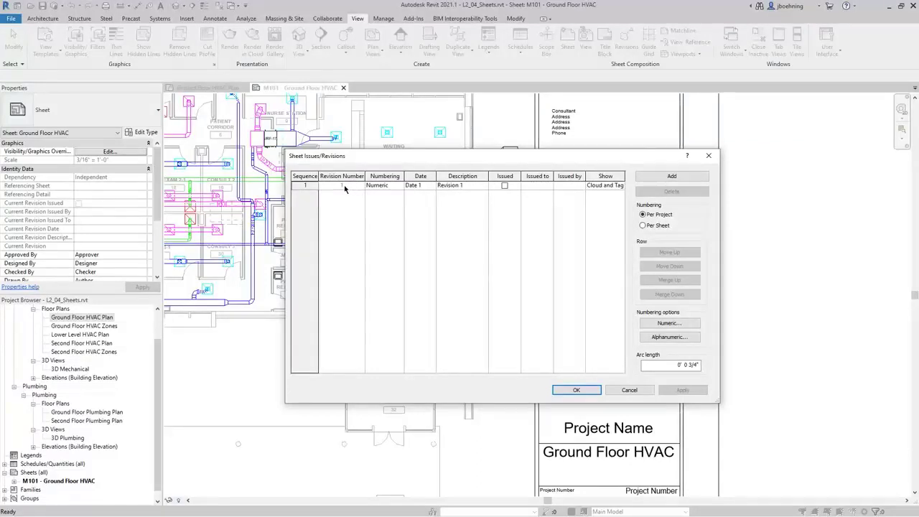
pyautogui.click(684, 327)
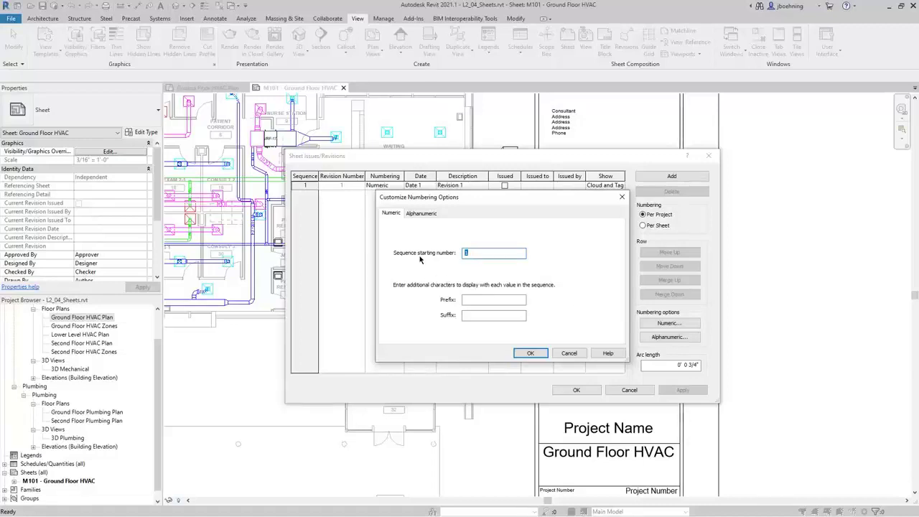
pyautogui.click(468, 299)
pyautogui.click(467, 314)
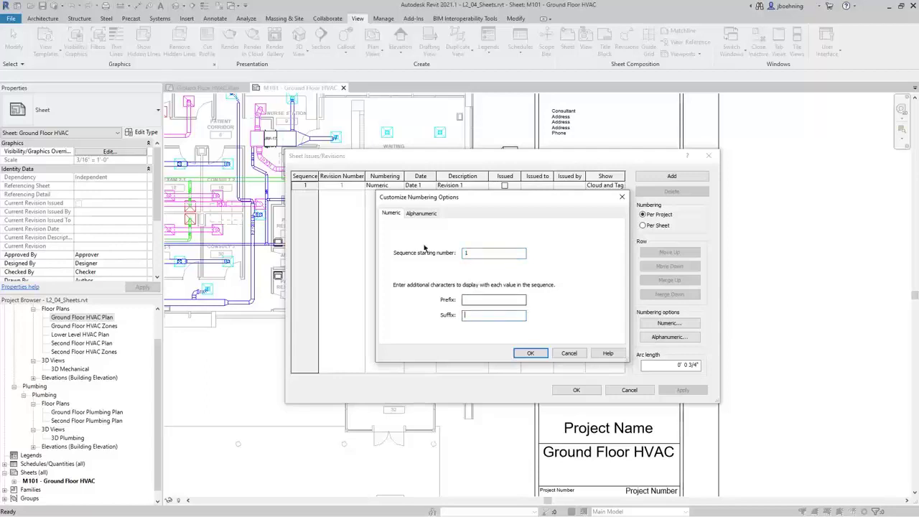
pyautogui.click(423, 215)
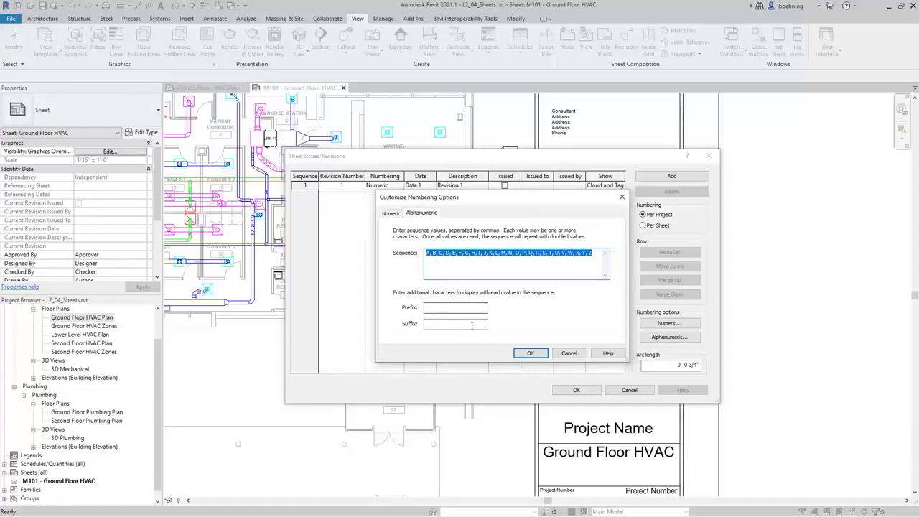
pyautogui.click(530, 355)
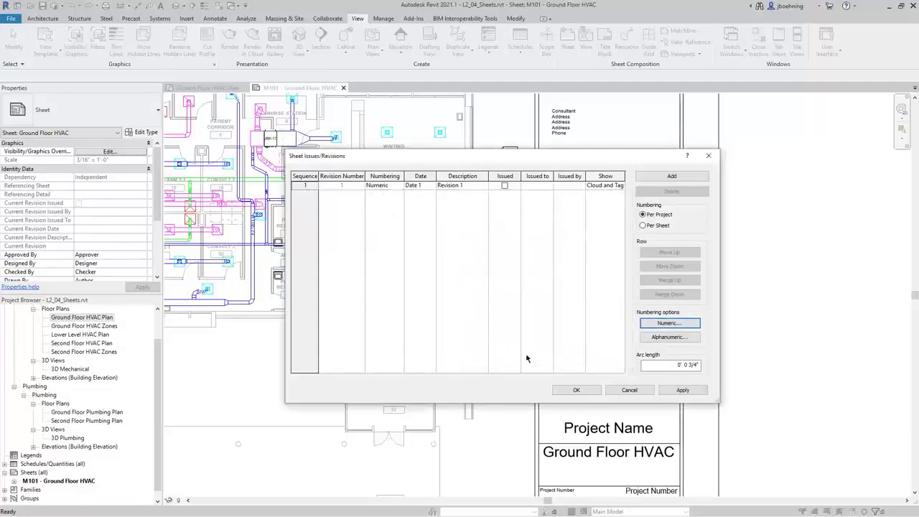
# Check the numbering choices, date and description of Revision 1, and mark the revision as issued
pyautogui.click(389, 187)
pyautogui.click(400, 186)
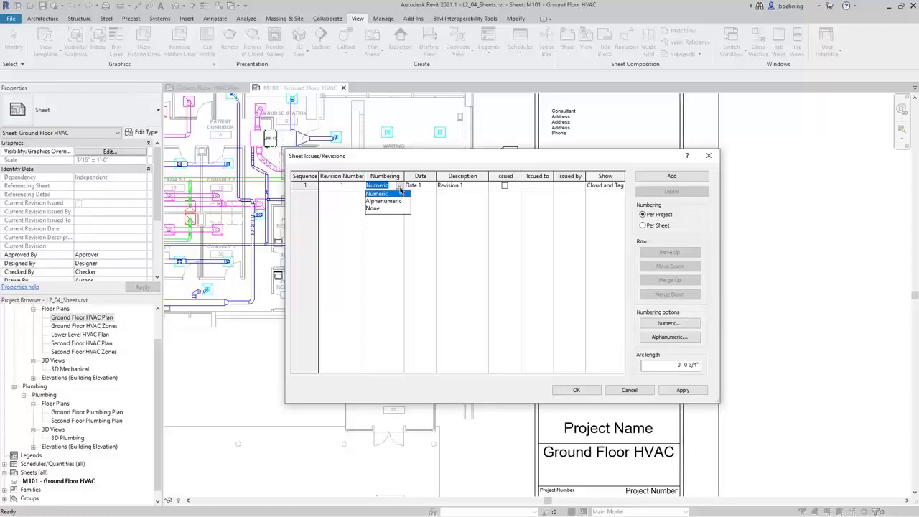
pyautogui.click(401, 188)
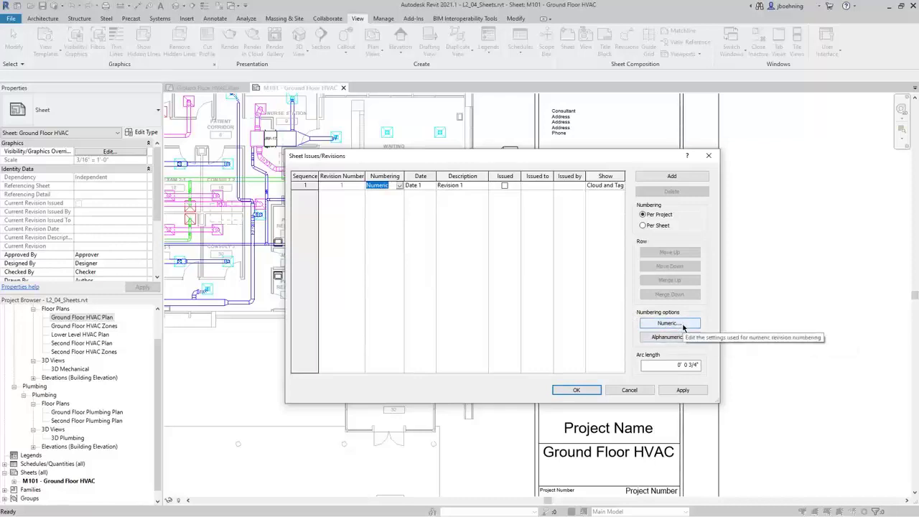
pyautogui.click(426, 187)
pyautogui.click(469, 188)
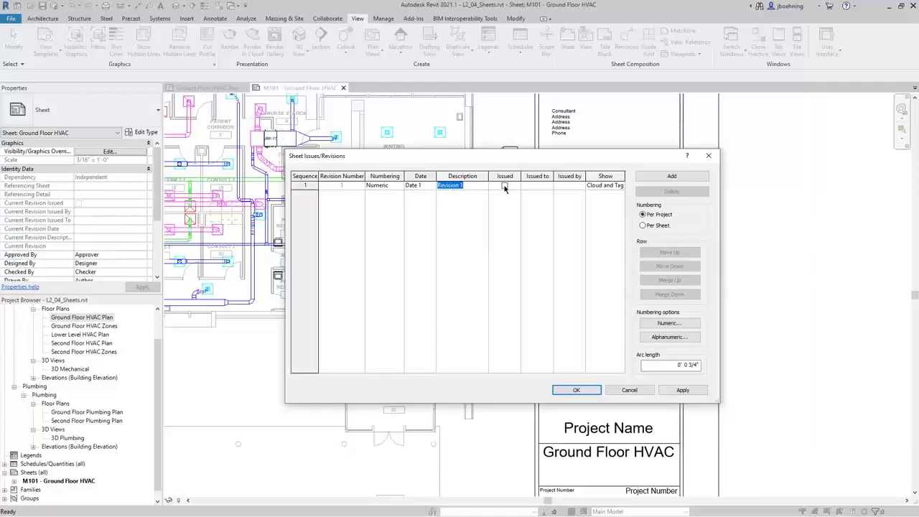
pyautogui.click(505, 186)
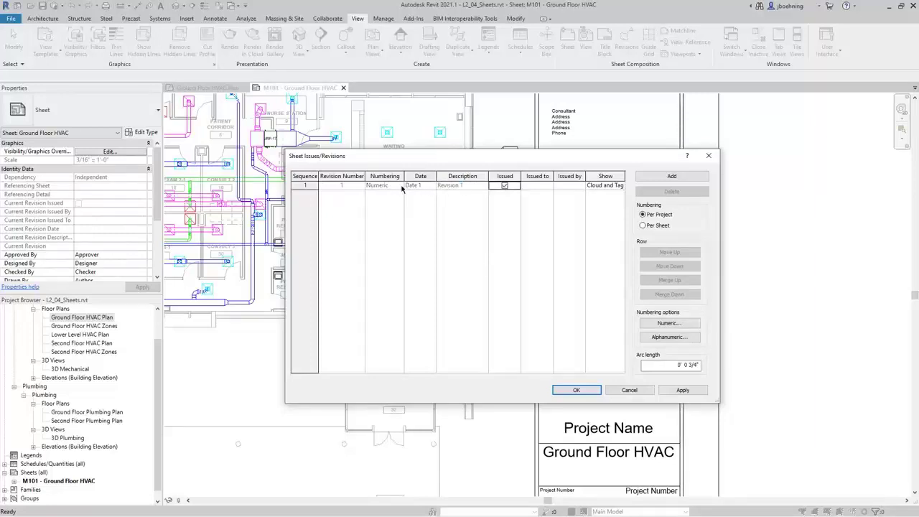
# Clear the issued status of revision 1 and keep its Show option at Cloud and Tag
pyautogui.click(505, 186)
pyautogui.click(538, 189)
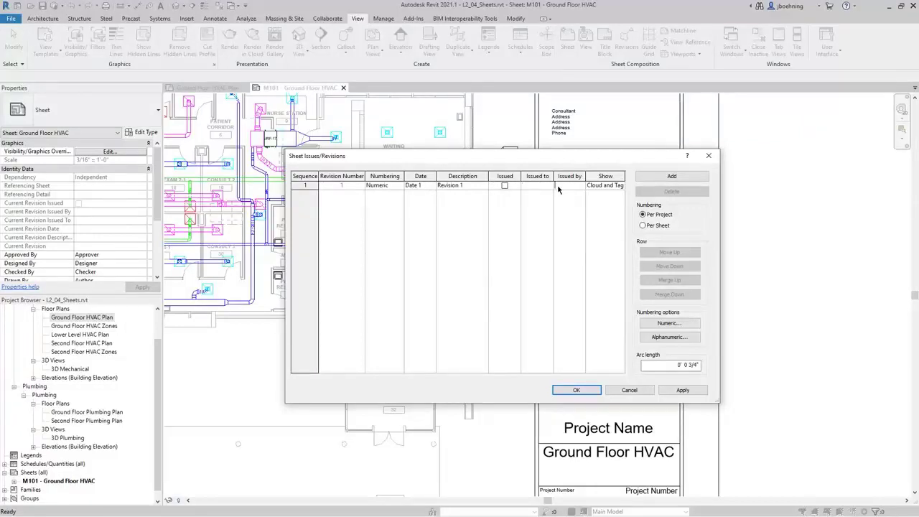
pyautogui.click(615, 186)
pyautogui.click(620, 187)
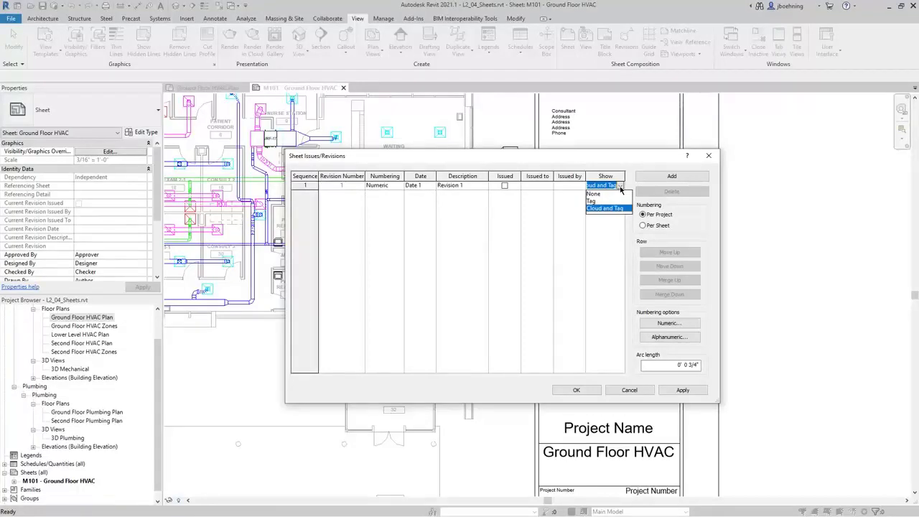
pyautogui.click(622, 189)
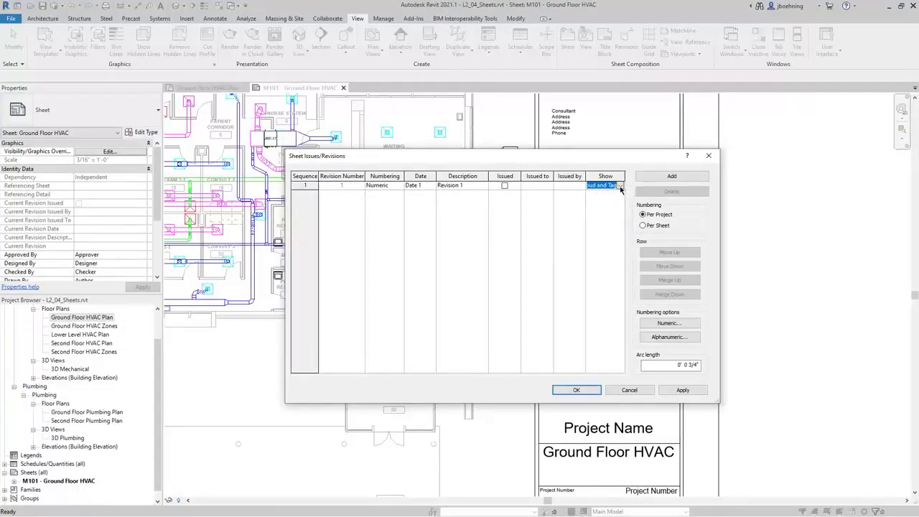
# Add three more revisions to the sheet issues/revisions table
pyautogui.click(672, 176)
pyautogui.click(671, 176)
pyautogui.click(672, 176)
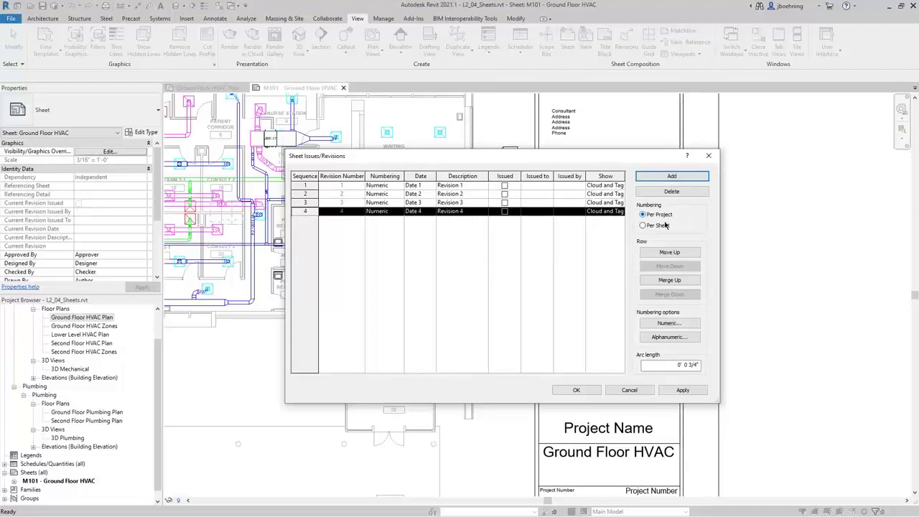
# Try per-sheet revision numbering but decline the change, and move revision 4 up one row and back down
pyautogui.click(643, 226)
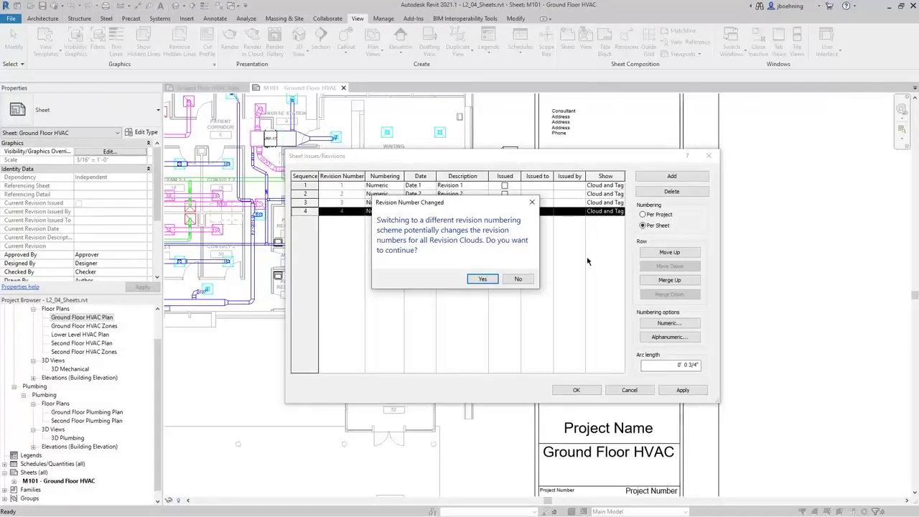
pyautogui.click(520, 280)
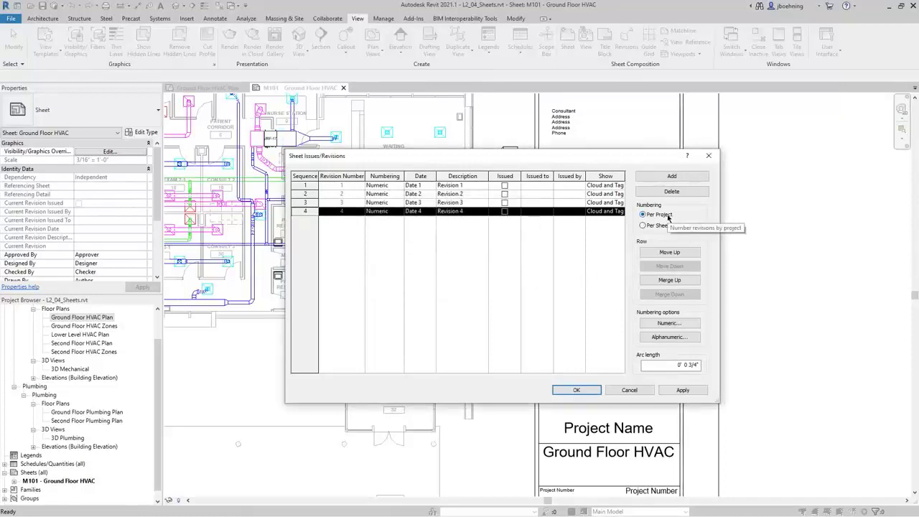
pyautogui.click(688, 254)
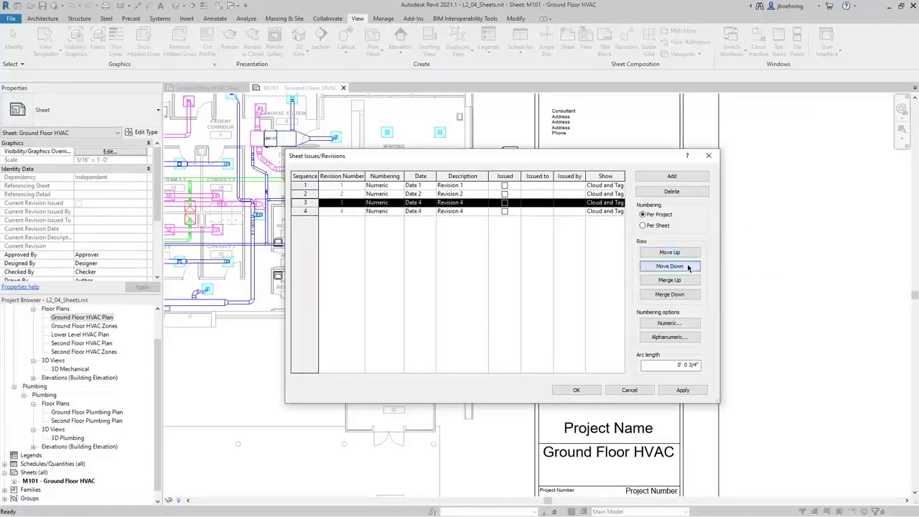
pyautogui.click(687, 266)
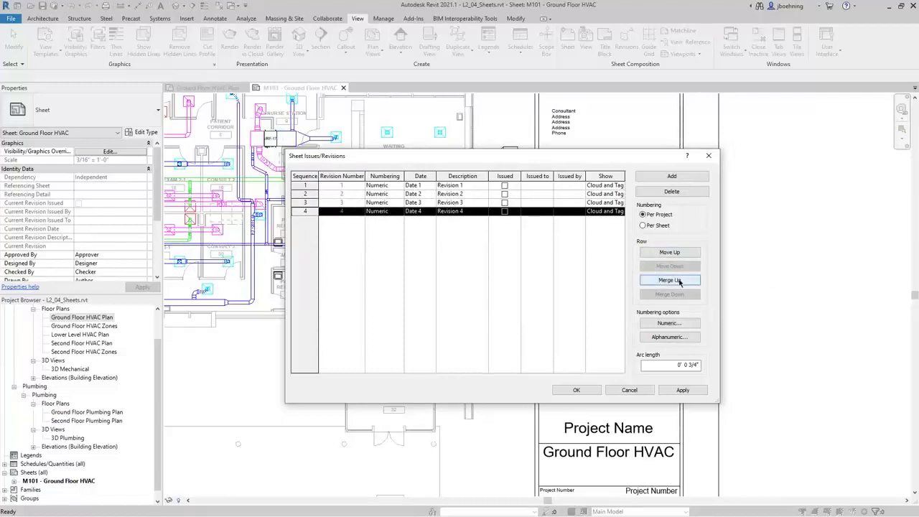
pyautogui.click(313, 202)
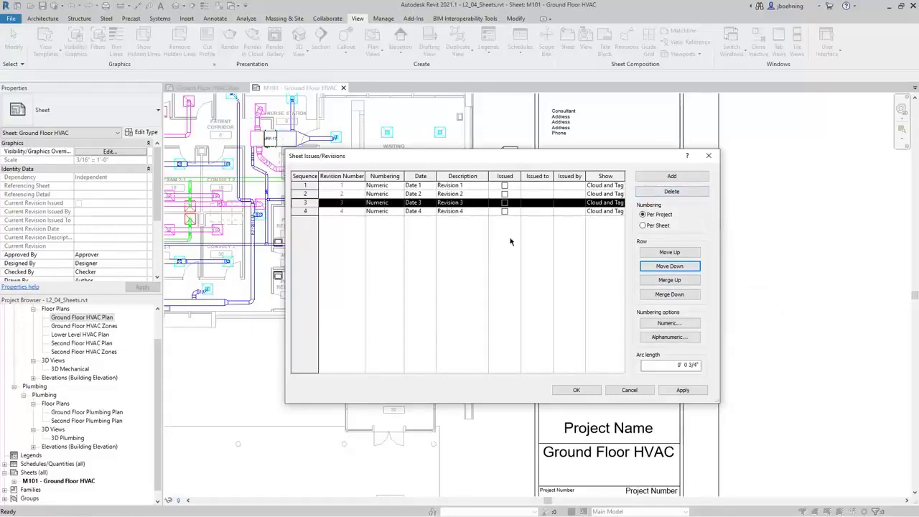
# Mark revisions 1 and 2 as issued and select the revision 2 row
pyautogui.click(505, 188)
pyautogui.click(505, 186)
pyautogui.click(505, 194)
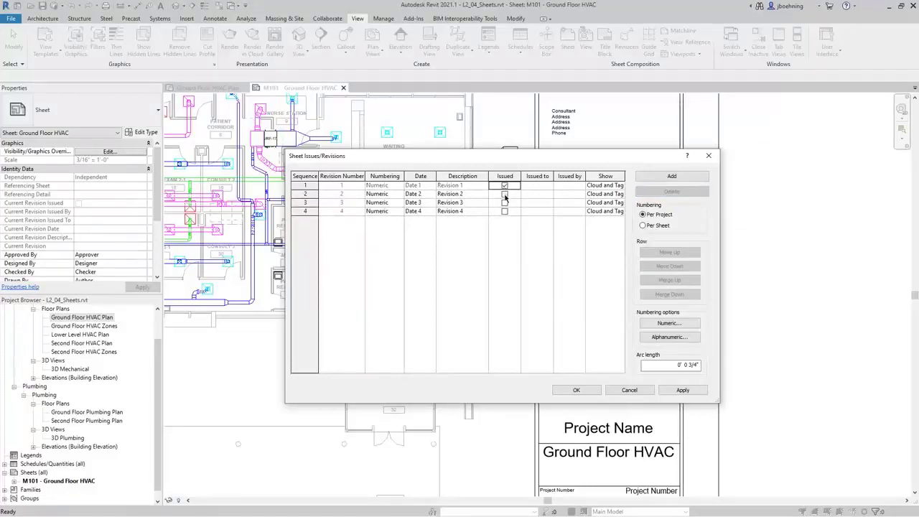
pyautogui.click(505, 194)
pyautogui.click(319, 194)
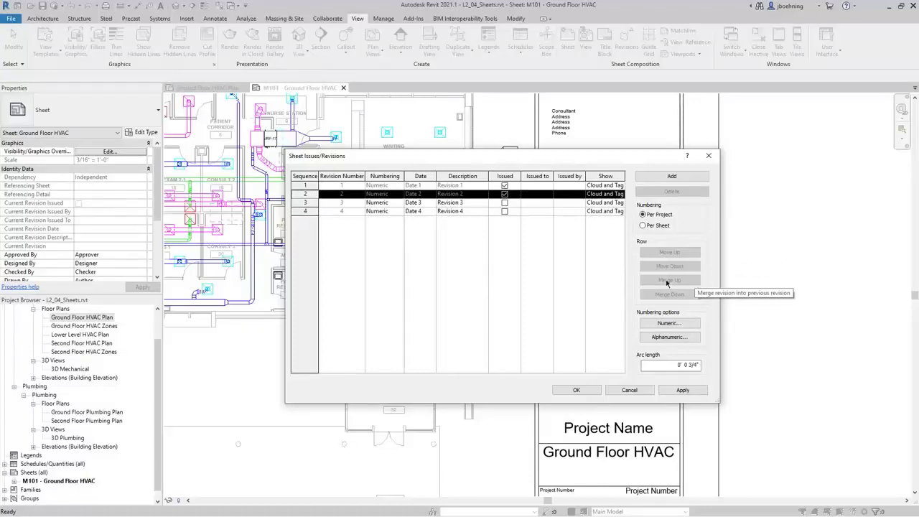
# Delete revisions 3 and 4 together with their associated clouds and tags
pyautogui.moveTo(310, 202); pyautogui.dragTo(307, 213)
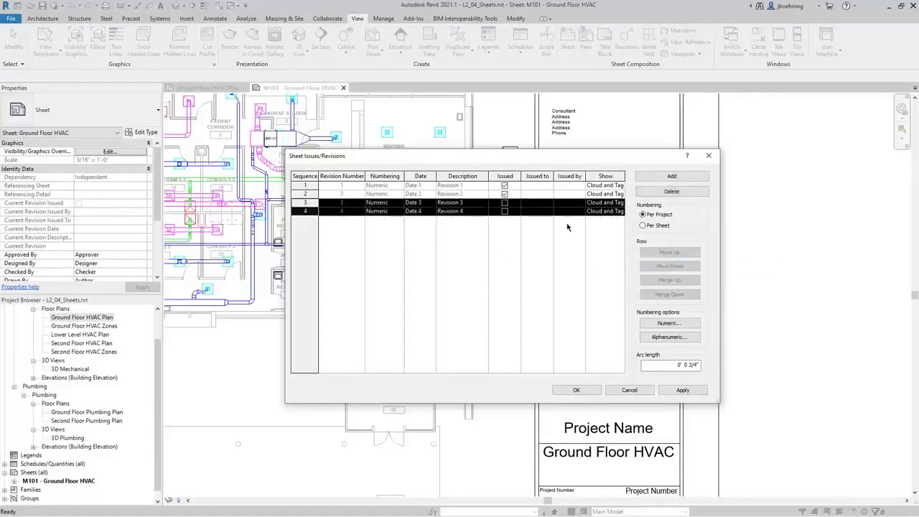
pyautogui.click(683, 193)
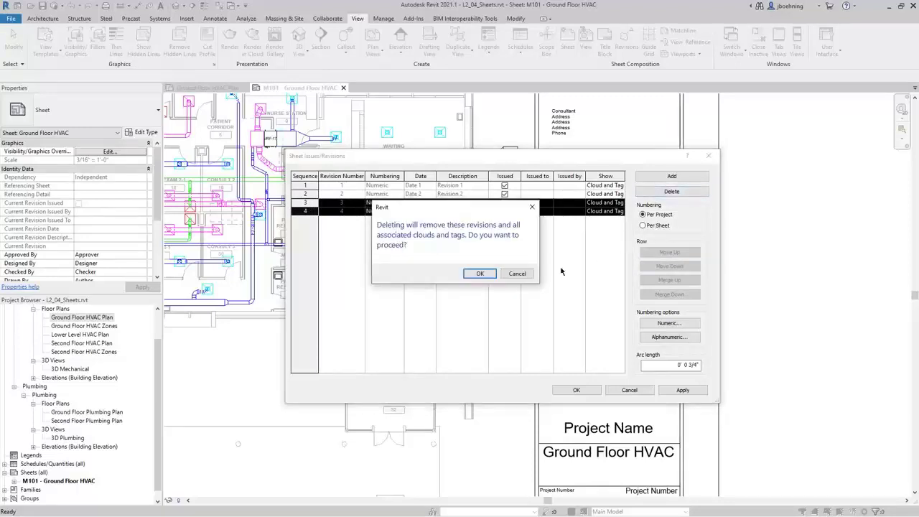
pyautogui.click(479, 274)
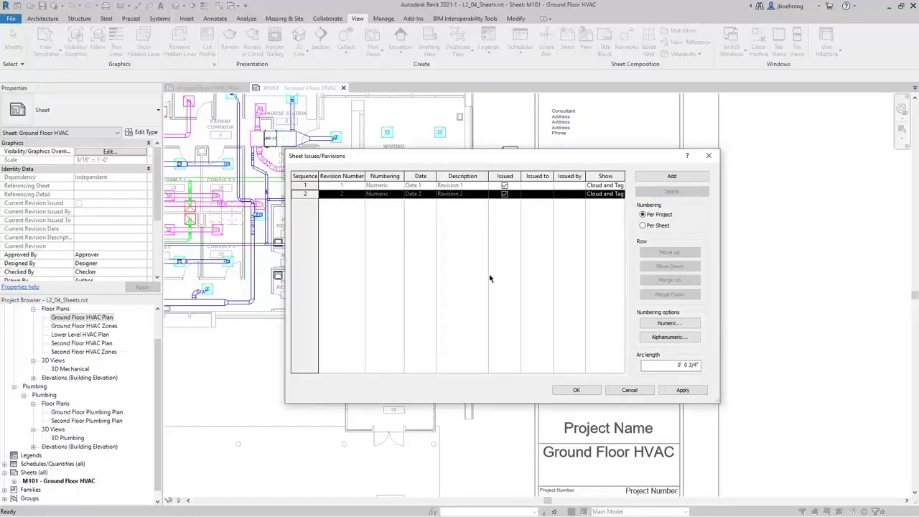
# Clear the issued status of revisions 2 and 1 and accept the revision settings
pyautogui.click(504, 194)
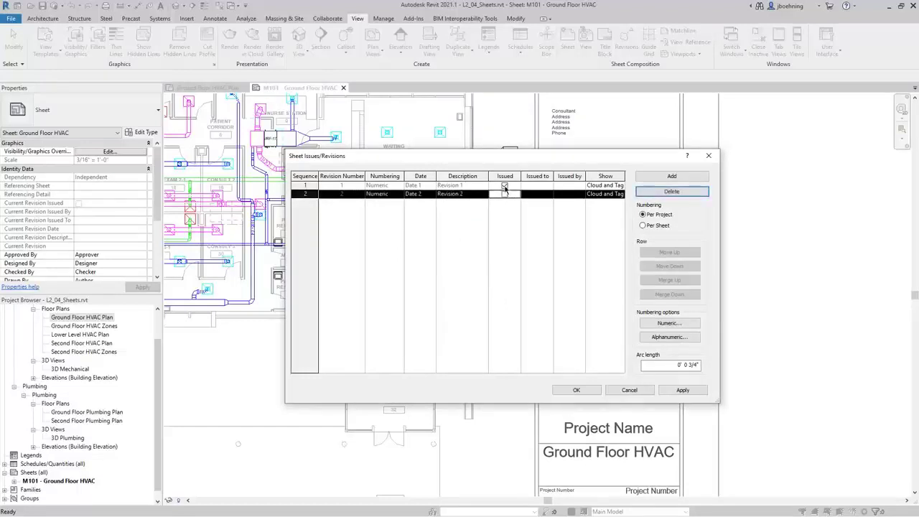
pyautogui.click(504, 185)
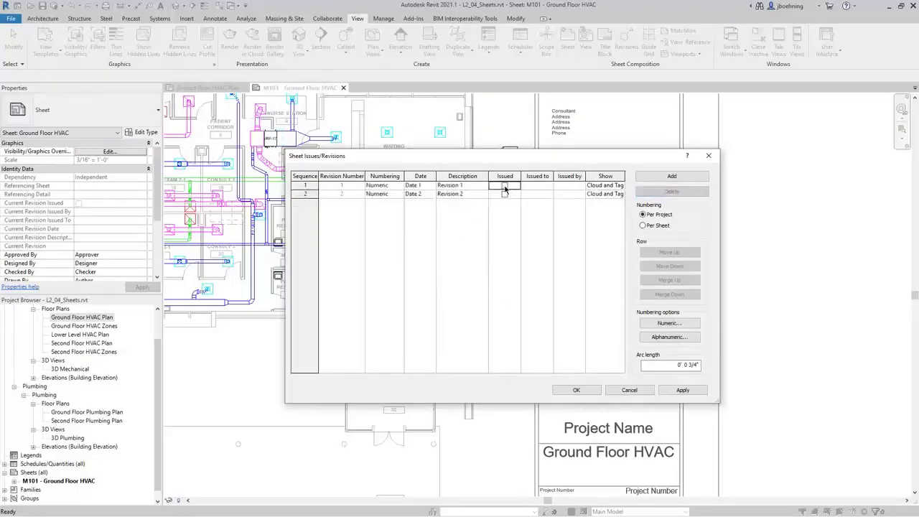
pyautogui.click(576, 390)
# Show revisions 1 and 2 in the revision schedule of the M101 Ground Floor HVAC sheet
pyautogui.scroll(1, 431, 218)
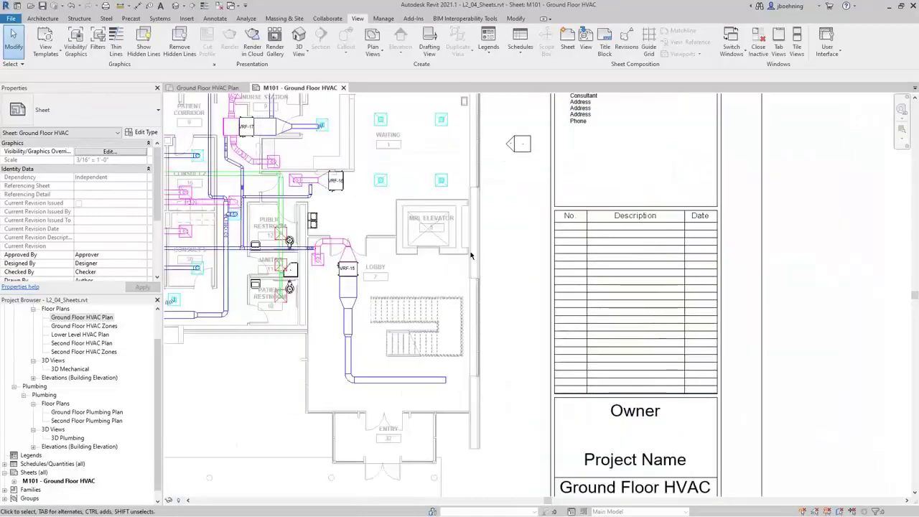
pyautogui.moveTo(160, 184); pyautogui.dragTo(158, 238)
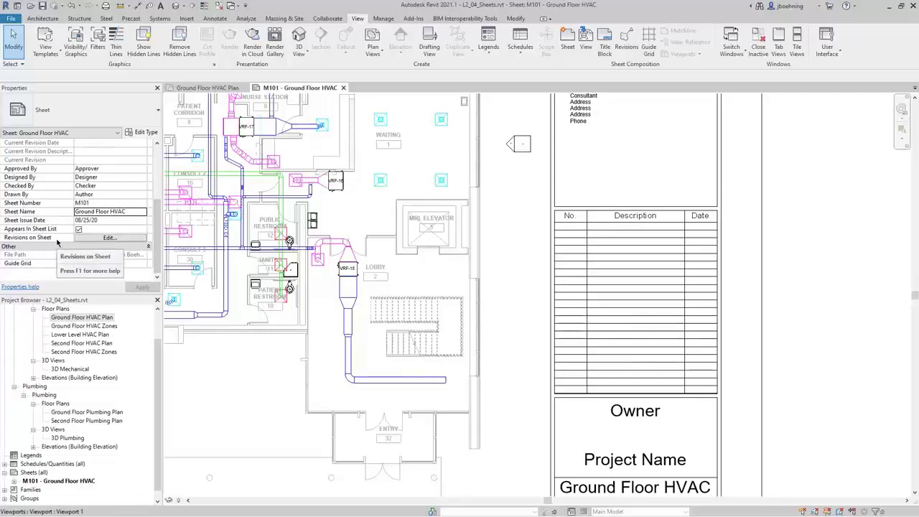
pyautogui.click(118, 238)
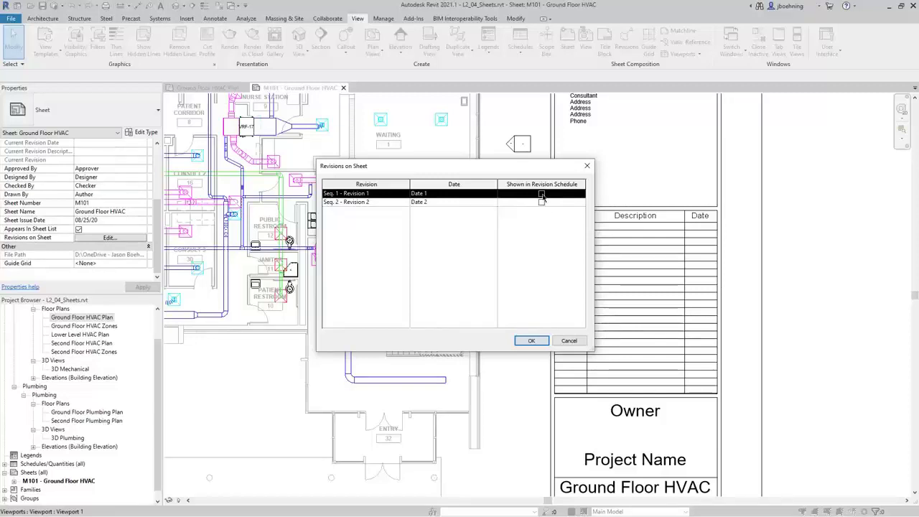
pyautogui.click(542, 194)
pyautogui.click(542, 203)
pyautogui.click(542, 203)
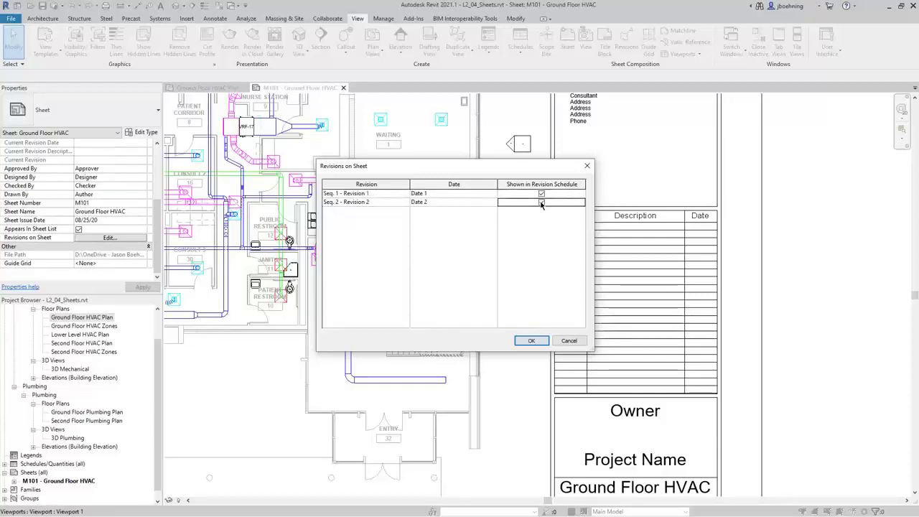
pyautogui.click(532, 341)
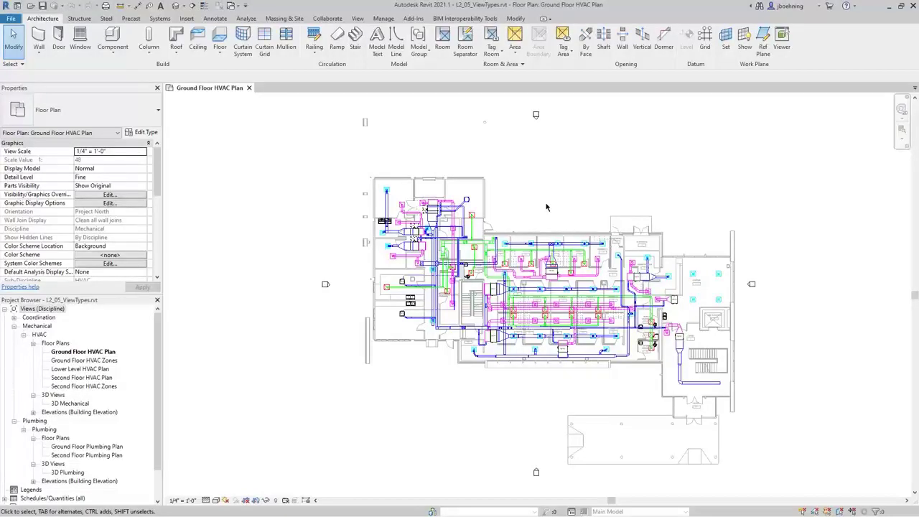
pyautogui.click(357, 18)
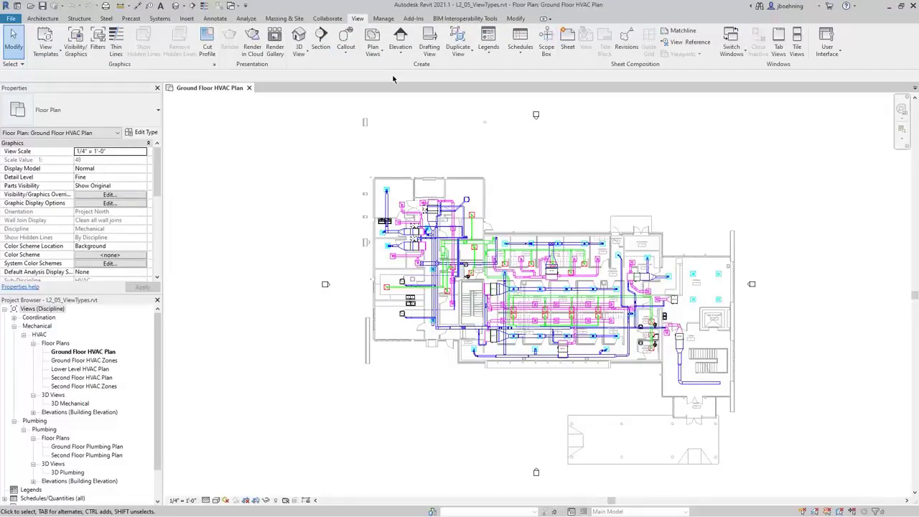
pyautogui.click(293, 61)
pyautogui.click(347, 61)
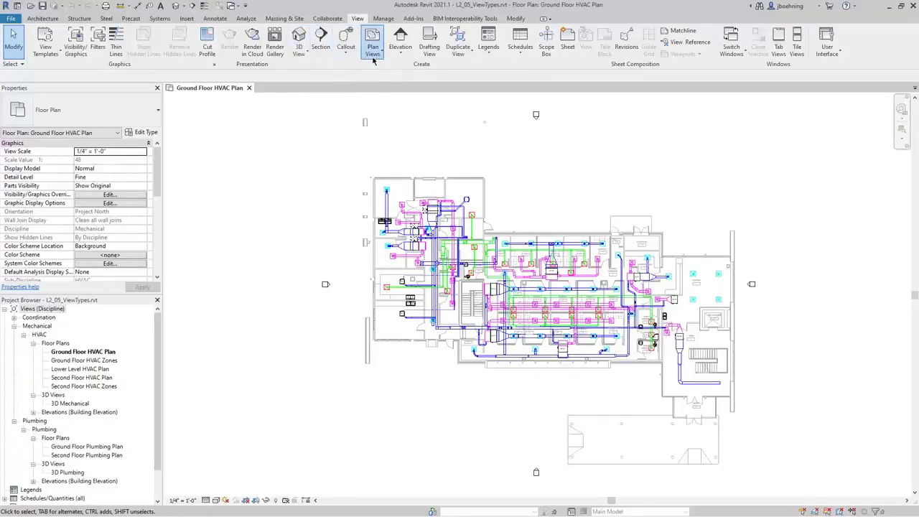
pyautogui.click(373, 60)
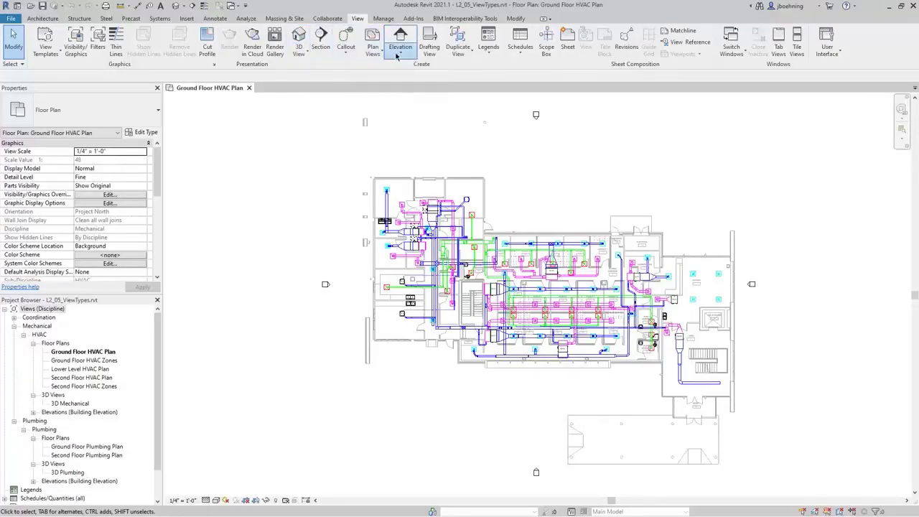
pyautogui.click(396, 56)
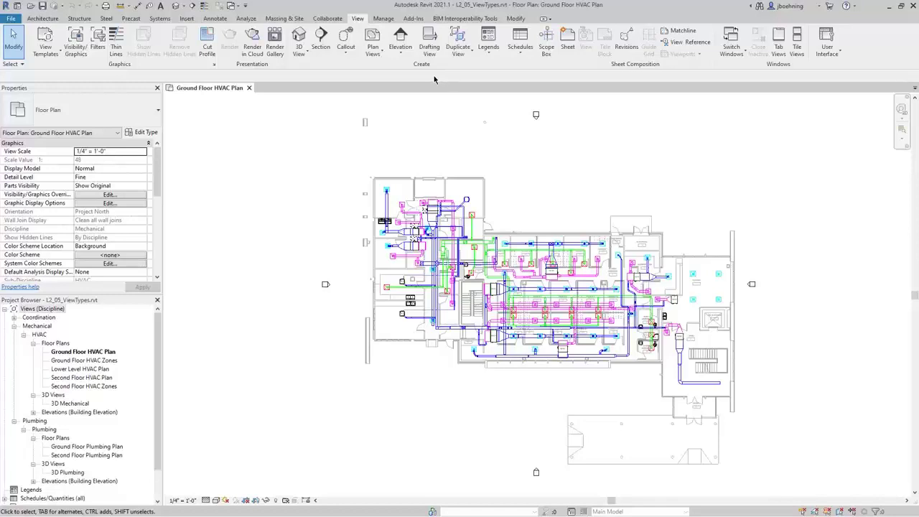
# Draw a north-south building section just east of the northernmost HVAC unit on the Ground Floor HVAC Plan and shorten its view depth
pyautogui.click(321, 45)
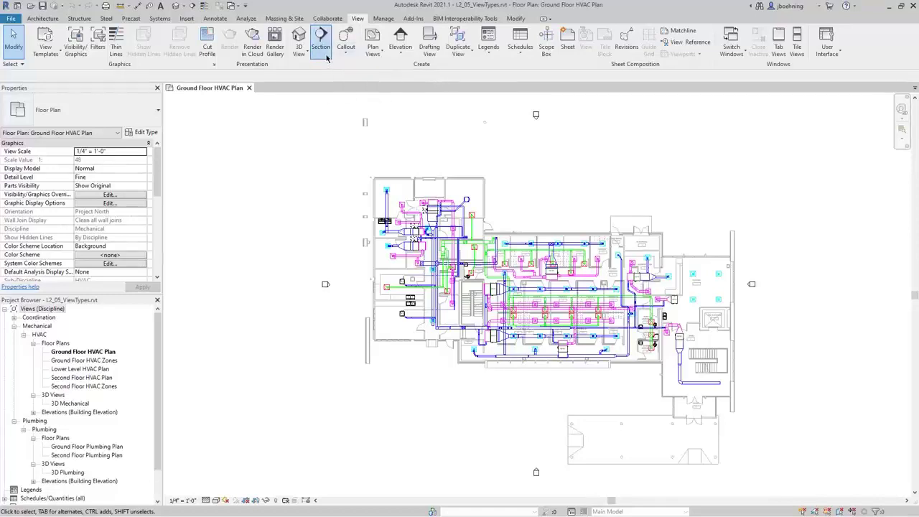
pyautogui.scroll(5, 427, 209)
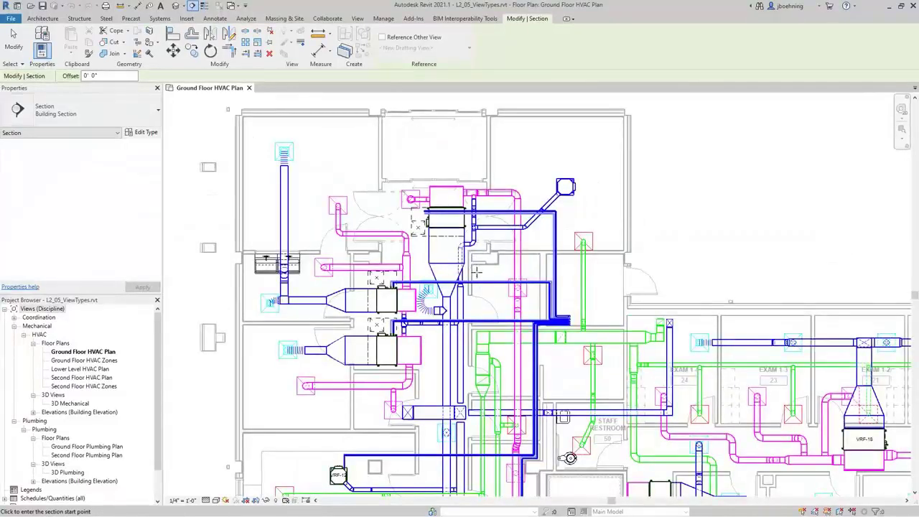
pyautogui.click(476, 278)
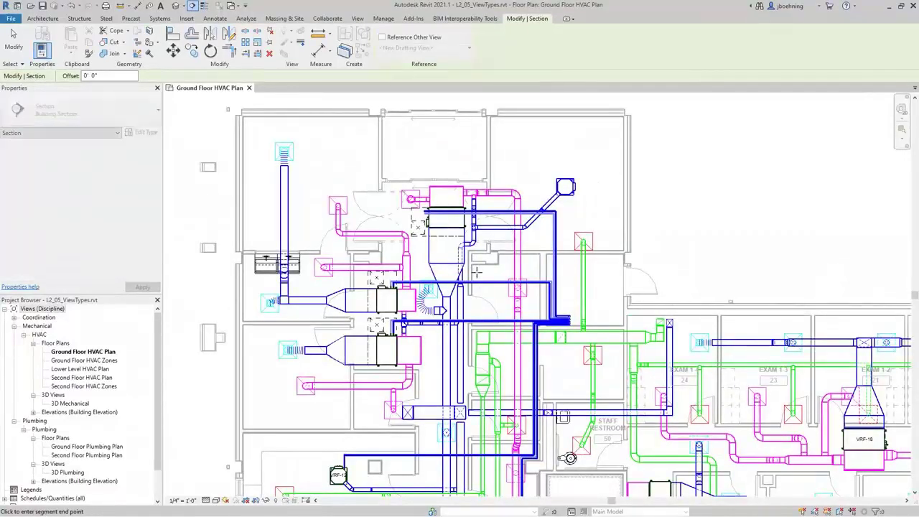
pyautogui.click(476, 178)
pyautogui.scroll(1, 468, 177)
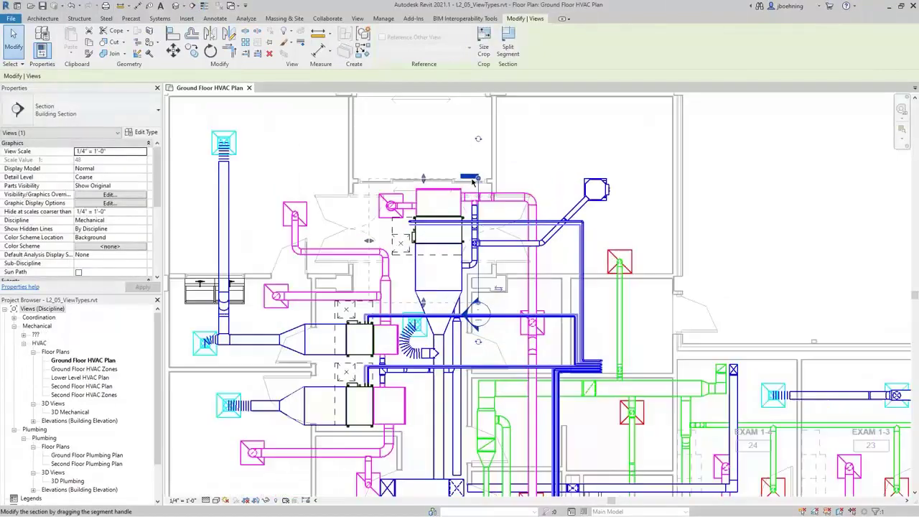
pyautogui.moveTo(372, 244); pyautogui.dragTo(403, 245)
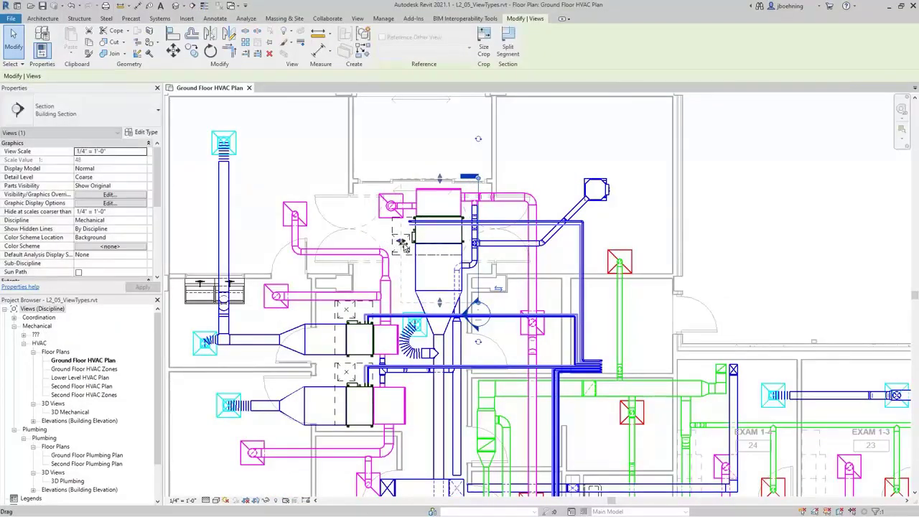
# Open the new section's view to inspect it and return to the Ground Floor HVAC Plan
pyautogui.rightClick(303, 135)
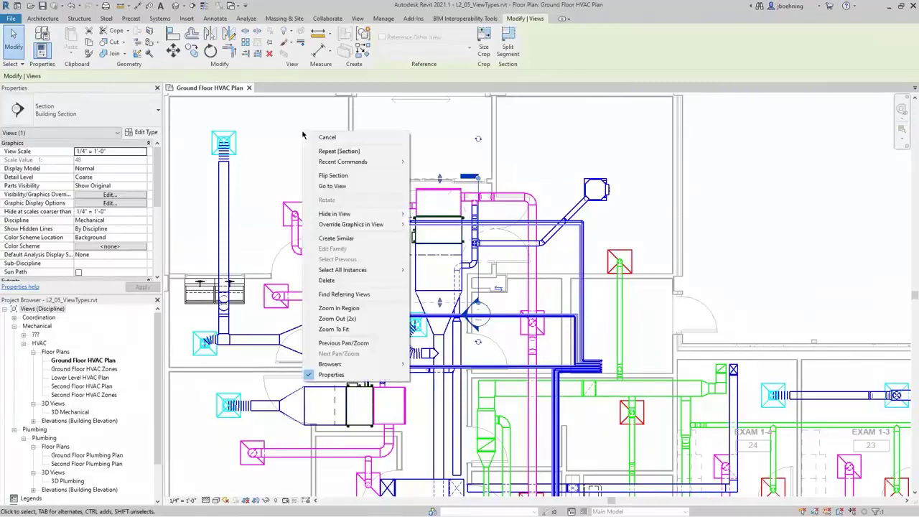
pyautogui.click(347, 187)
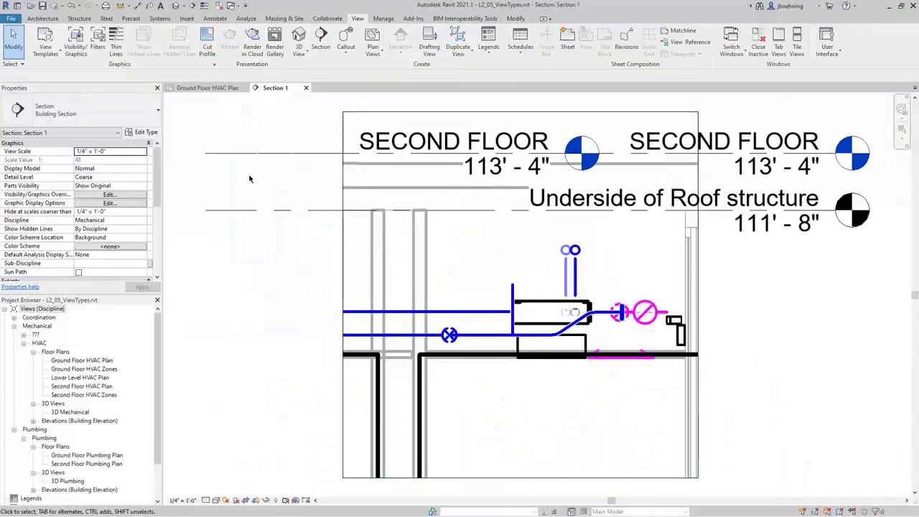
pyautogui.click(228, 87)
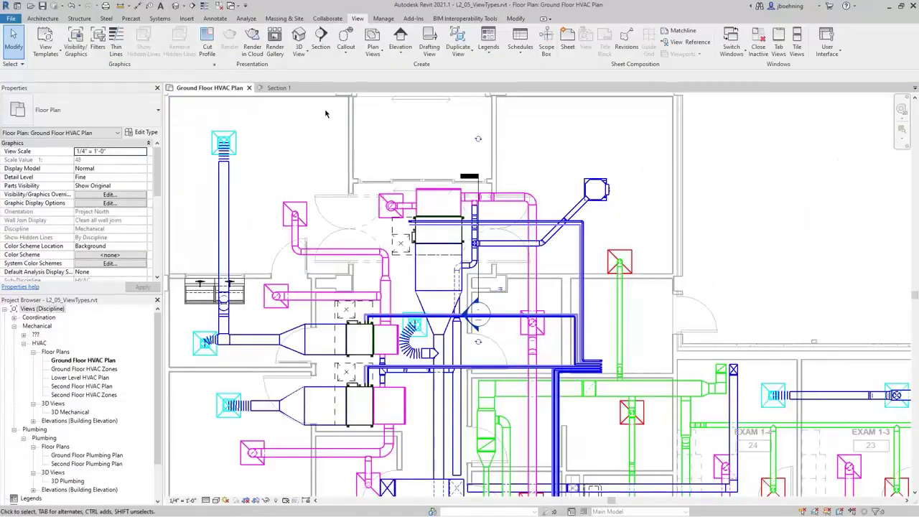
# Draw a rectangular callout around the northernmost HVAC unit on the Ground Floor HVAC Plan
pyautogui.click(350, 59)
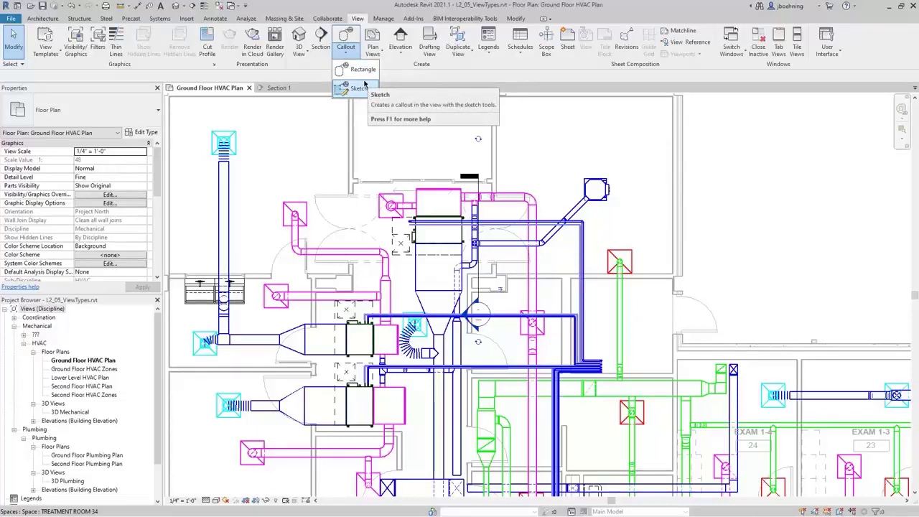
pyautogui.click(360, 70)
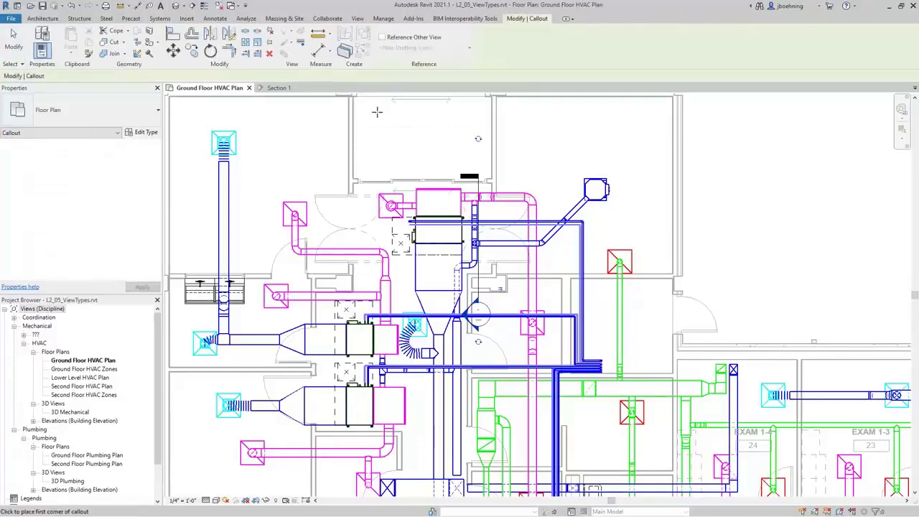
pyautogui.scroll(-2, 362, 167)
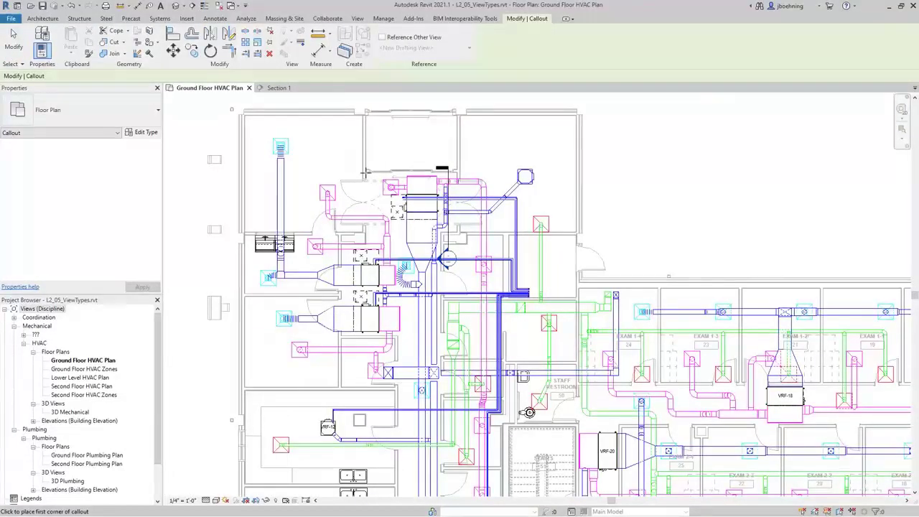
pyautogui.click(354, 165)
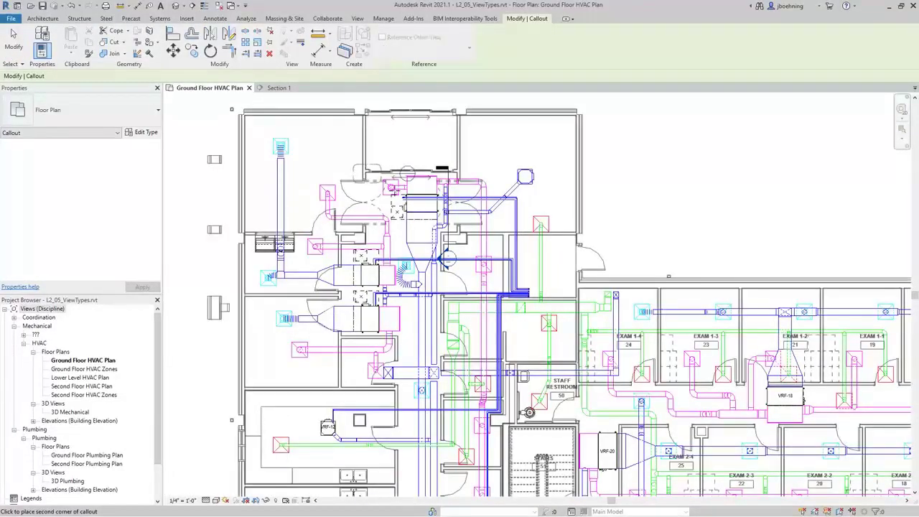
pyautogui.click(496, 243)
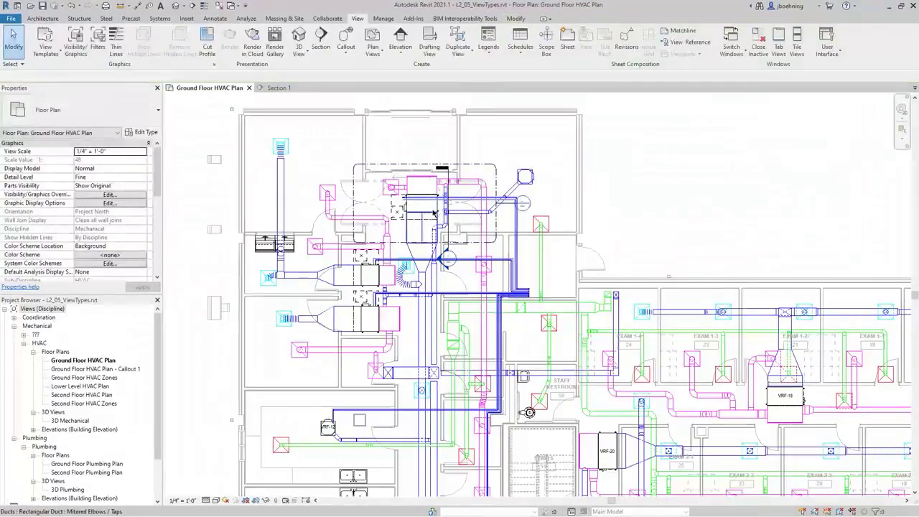
# Open the new callout's view, set its detail level to Fine, and return to the Ground Floor HVAC Plan
pyautogui.scroll(2, 445, 210)
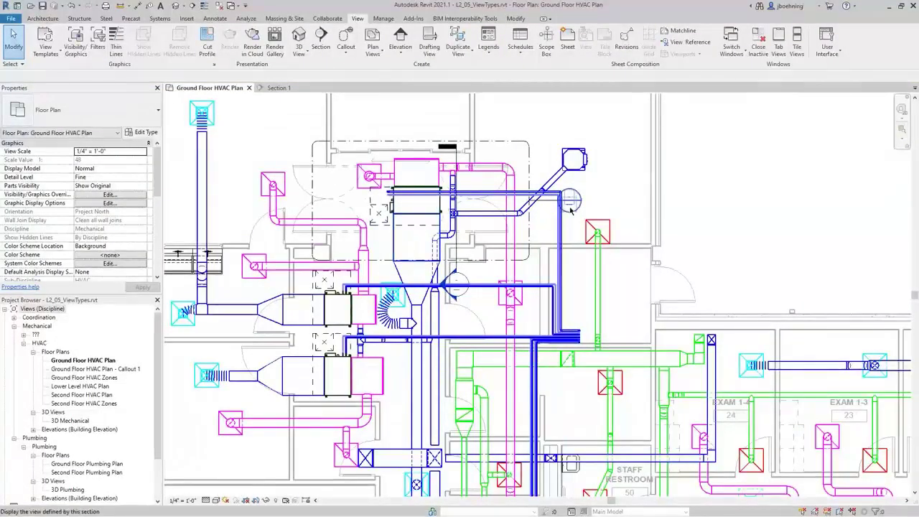
pyautogui.scroll(1, 594, 199)
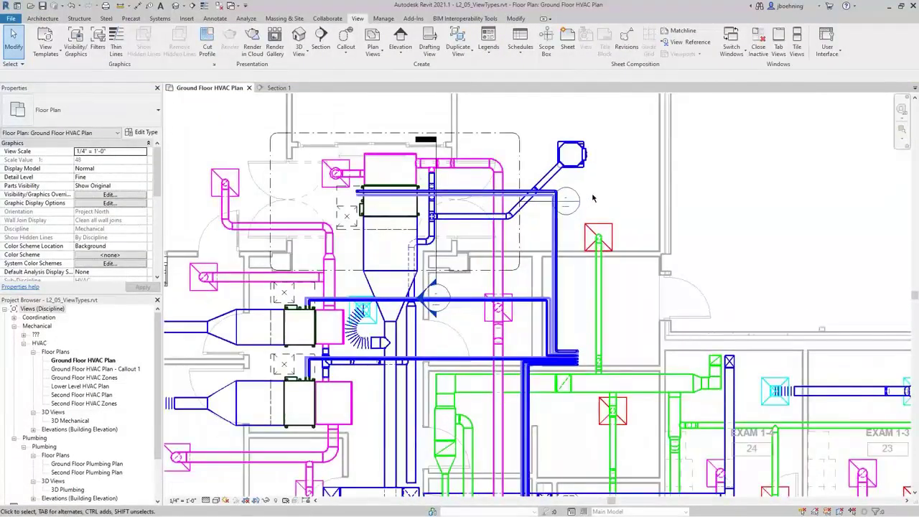
pyautogui.moveTo(593, 198); pyautogui.dragTo(634, 210, button='middle')
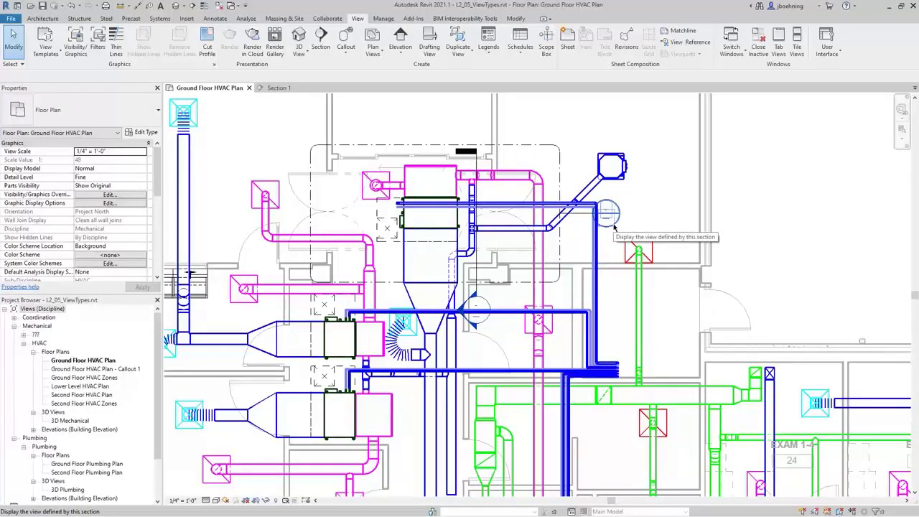
pyautogui.doubleClick(614, 225)
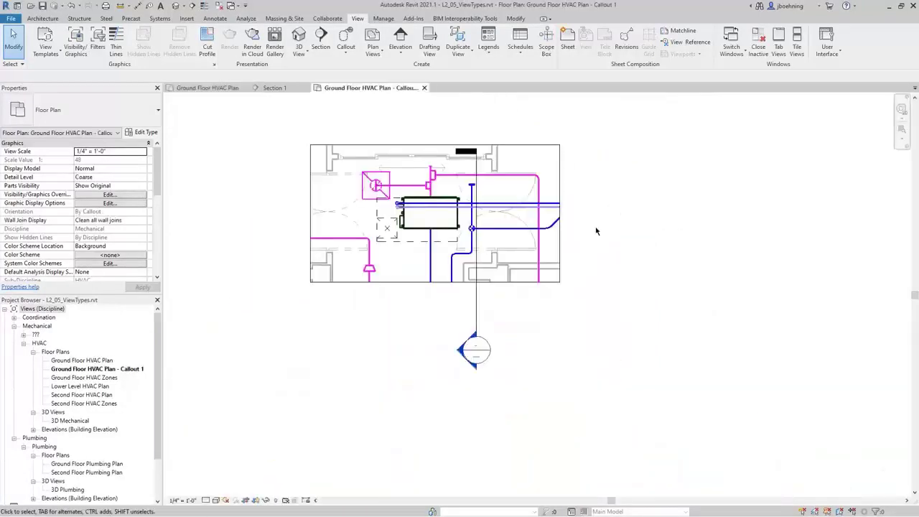
pyautogui.scroll(2, 434, 180)
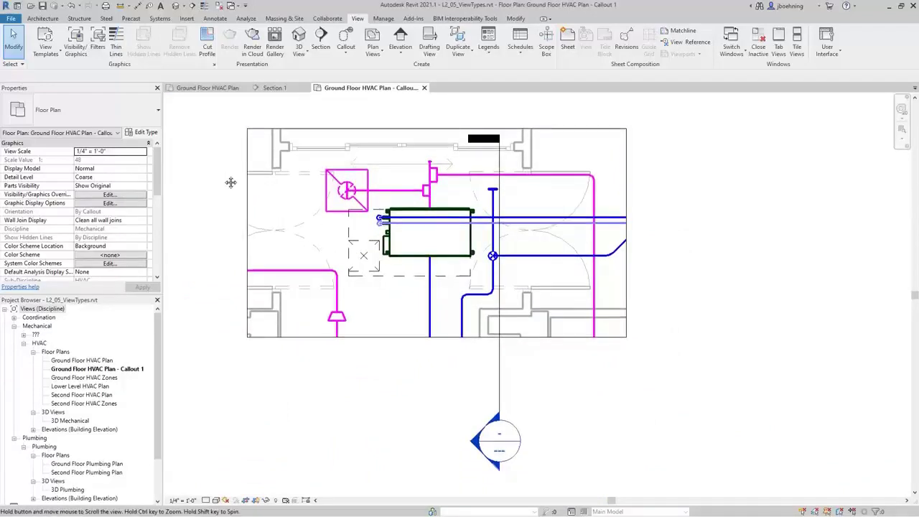
pyautogui.moveTo(232, 180); pyautogui.dragTo(302, 199, button='middle')
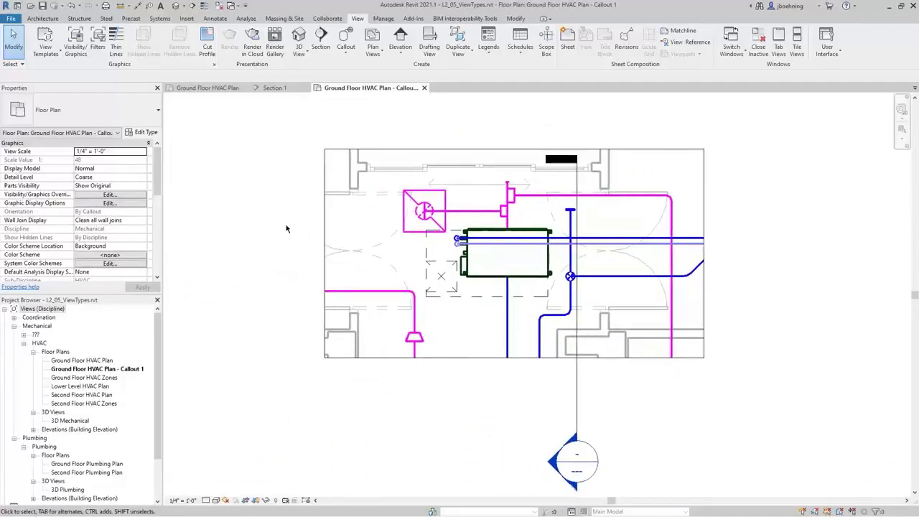
pyautogui.click(204, 501)
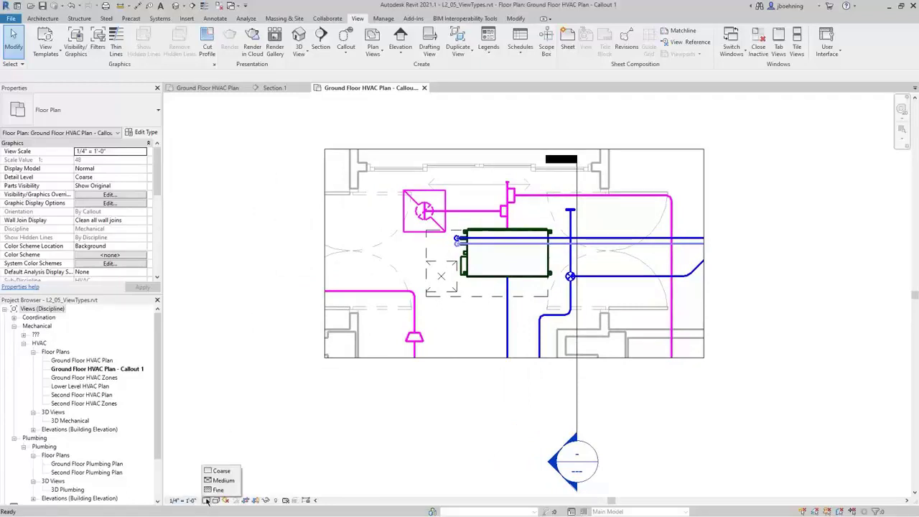
pyautogui.click(218, 491)
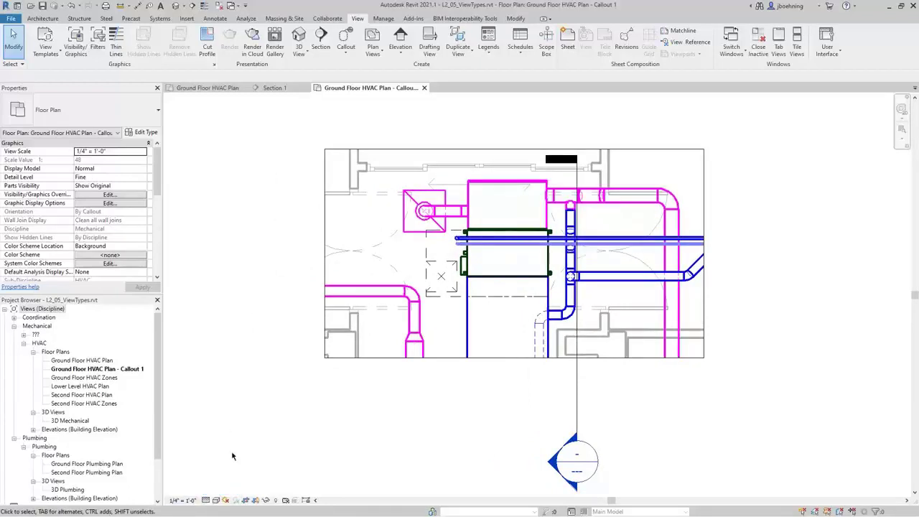
pyautogui.click(265, 501)
pyautogui.click(265, 501)
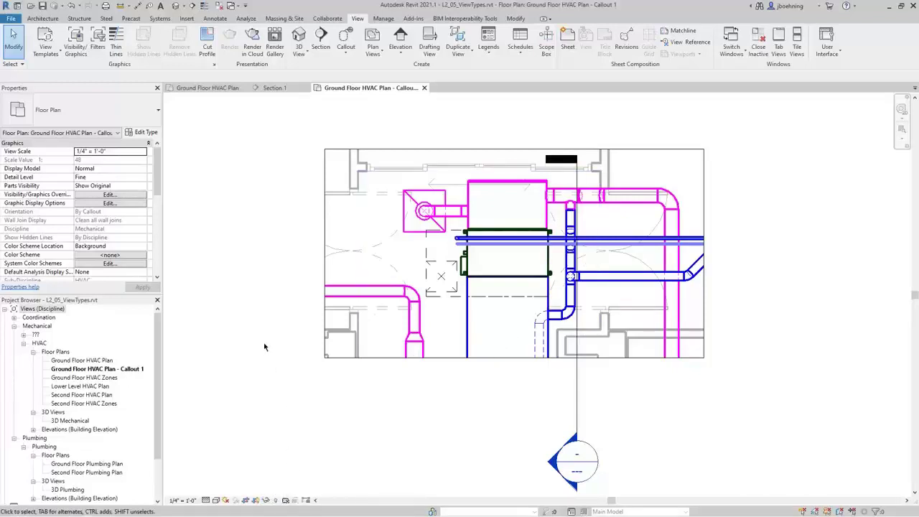
pyautogui.click(208, 88)
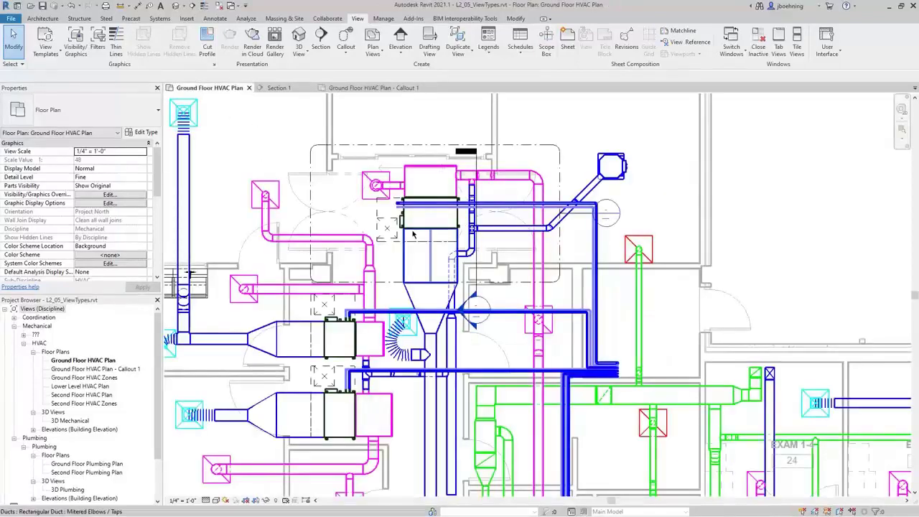
pyautogui.click(374, 62)
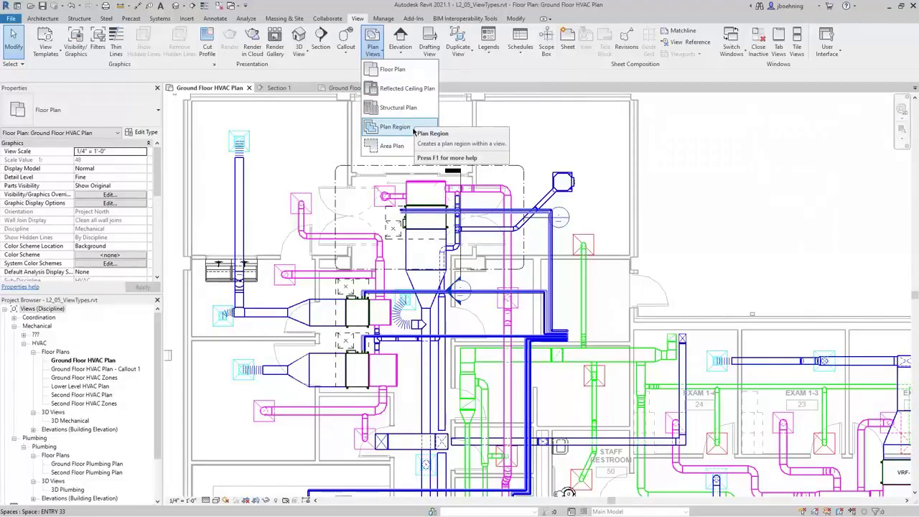
pyautogui.click(503, 116)
pyautogui.click(401, 57)
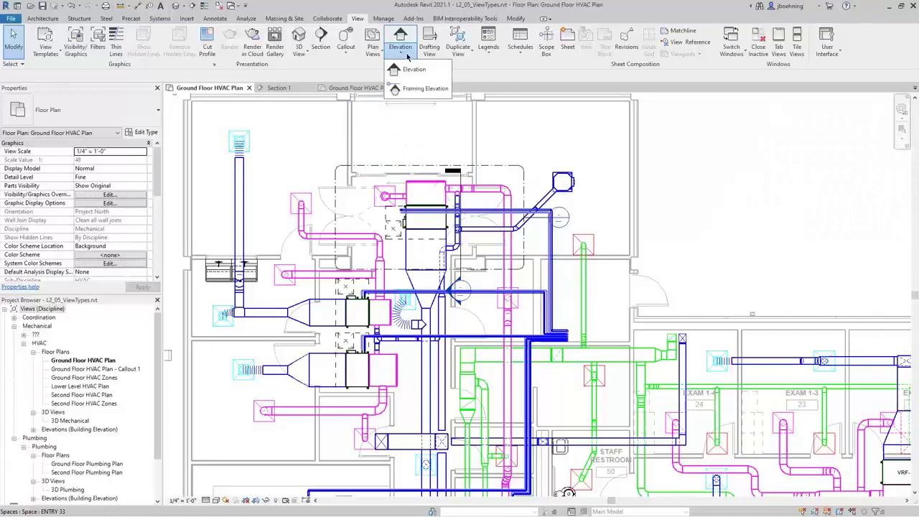
# Create a drafting view named Drafting 1 at a scale of 12" = 1'-0"
pyautogui.click(433, 54)
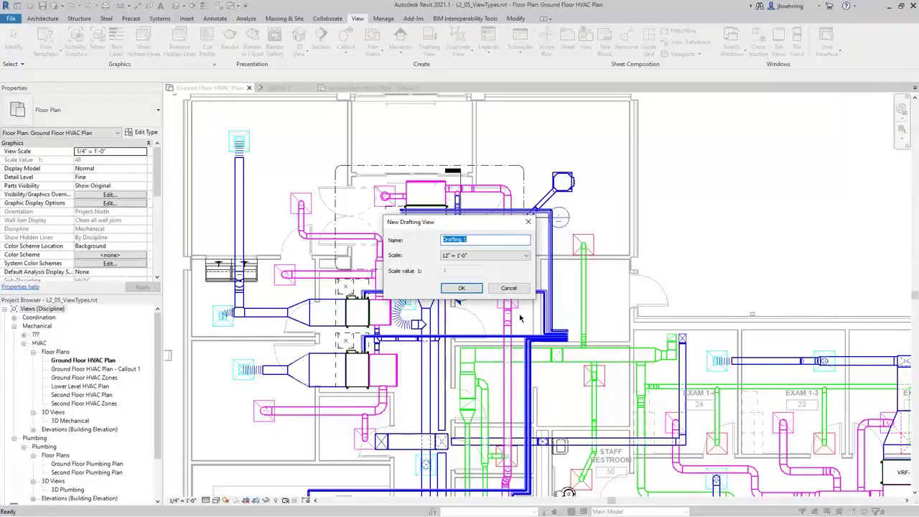
pyautogui.click(501, 255)
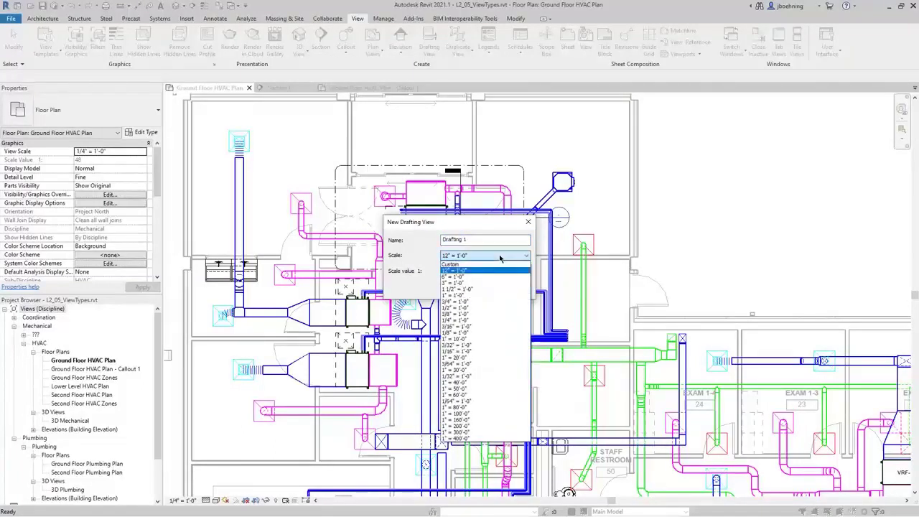
pyautogui.click(501, 257)
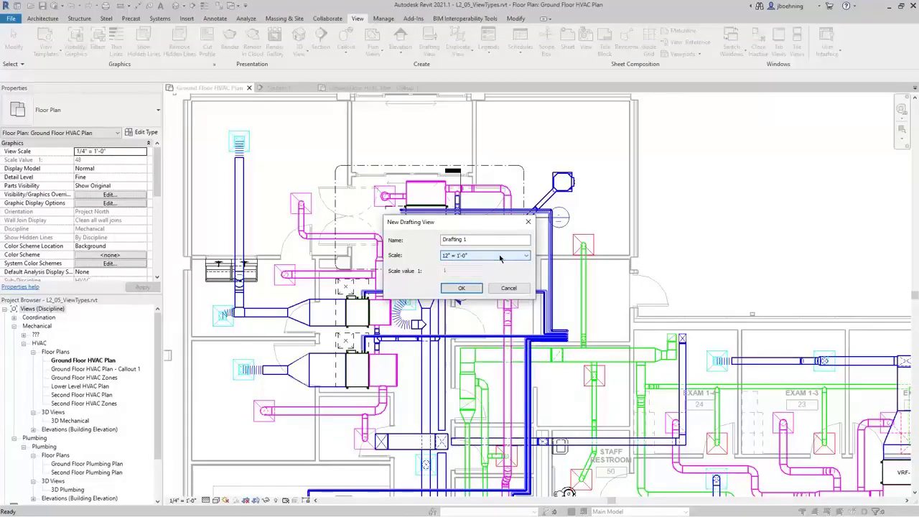
pyautogui.click(473, 290)
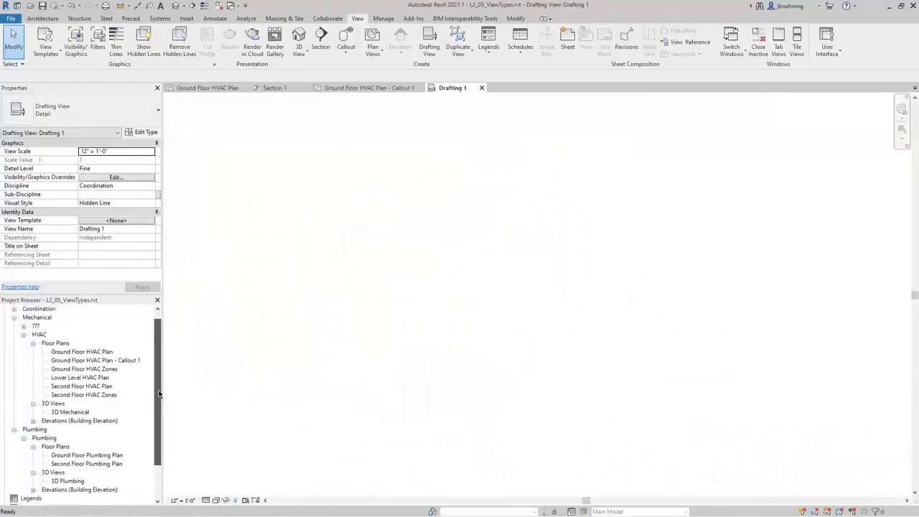
# Look through the Mechanical and Plumbing views in the project browser for the new drafting view, expanding the unassigned Mechanical sub-discipline
pyautogui.click(42, 308)
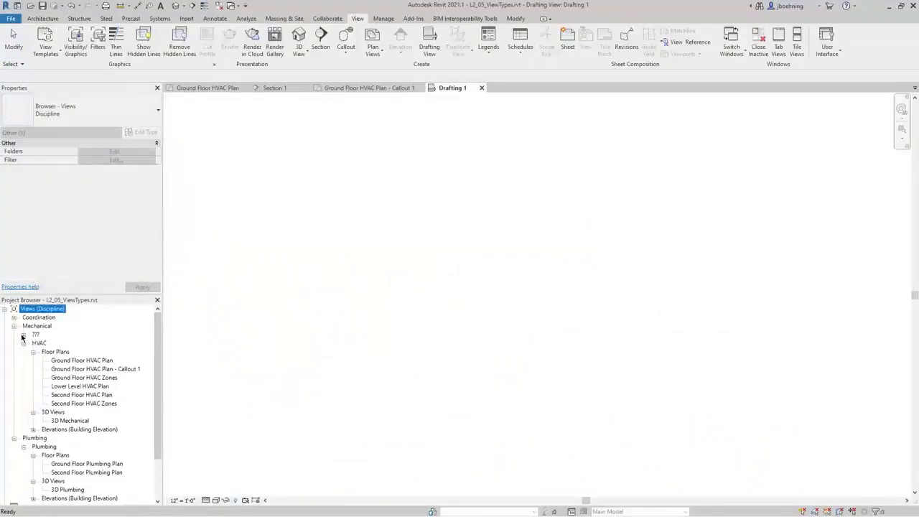
pyautogui.click(23, 336)
pyautogui.click(33, 344)
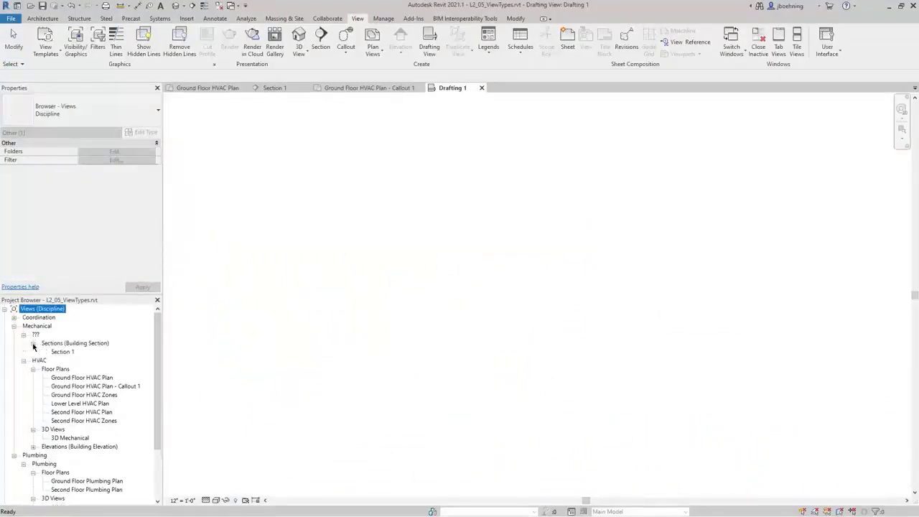
pyautogui.moveTo(158, 345); pyautogui.dragTo(163, 403)
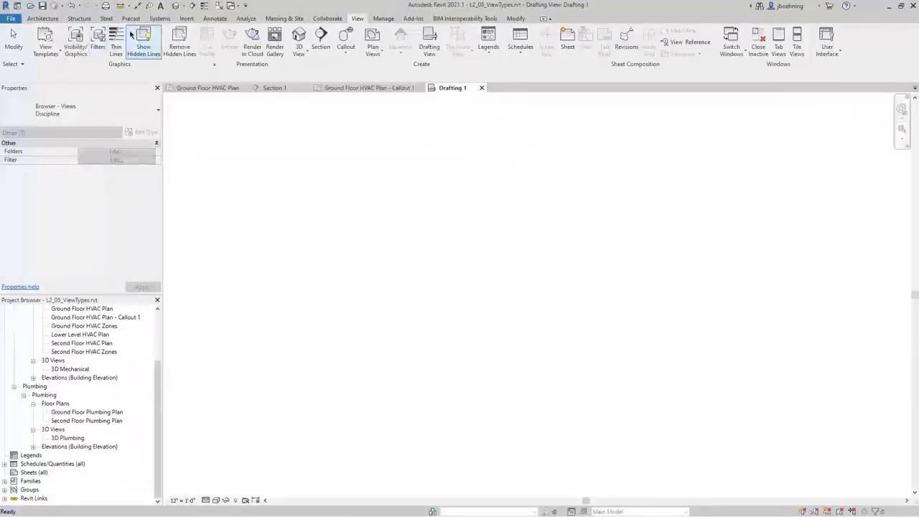
pyautogui.click(161, 20)
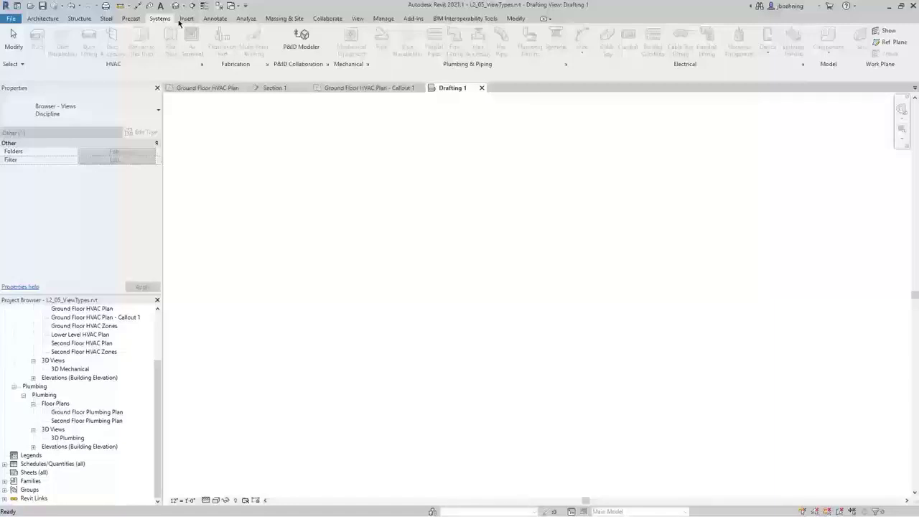
pyautogui.click(214, 18)
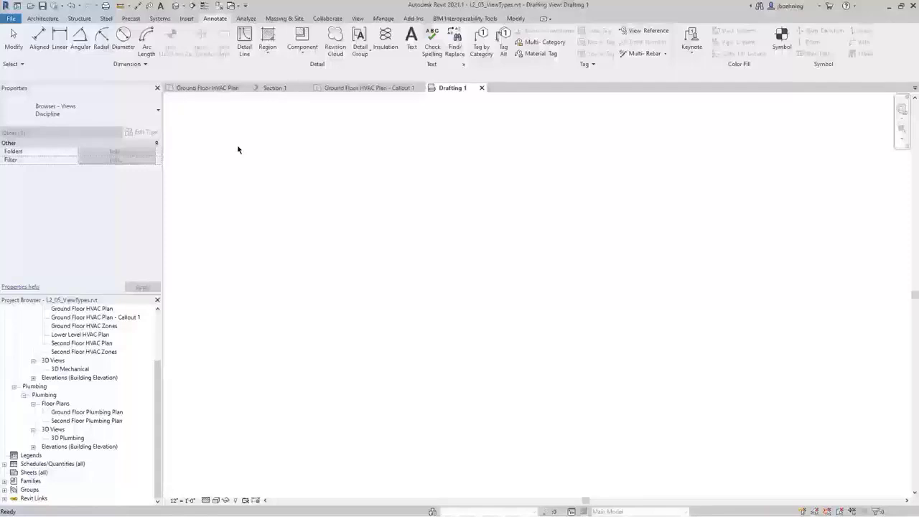
pyautogui.click(356, 19)
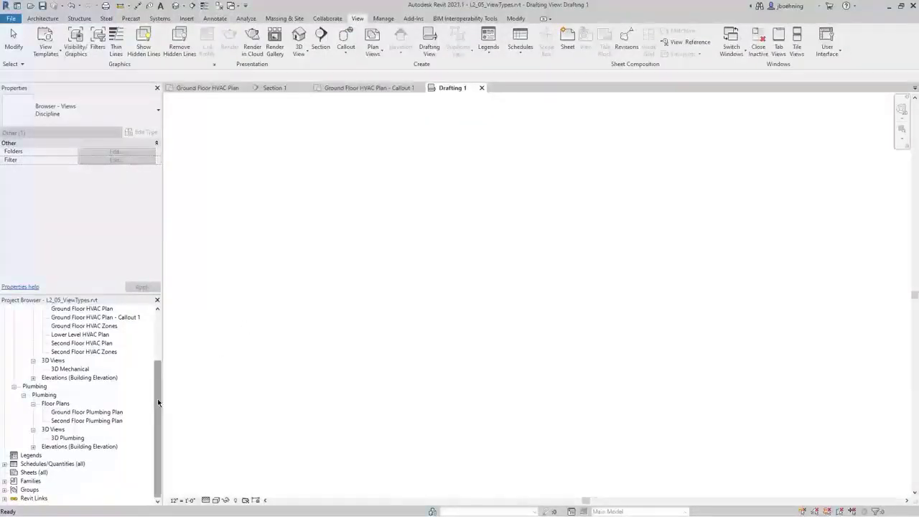
# Locate and select Drafting 1 among the Coordination drafting views in the project browser, and return to the Ground Floor HVAC Plan
pyautogui.moveTo(158, 403); pyautogui.dragTo(159, 352)
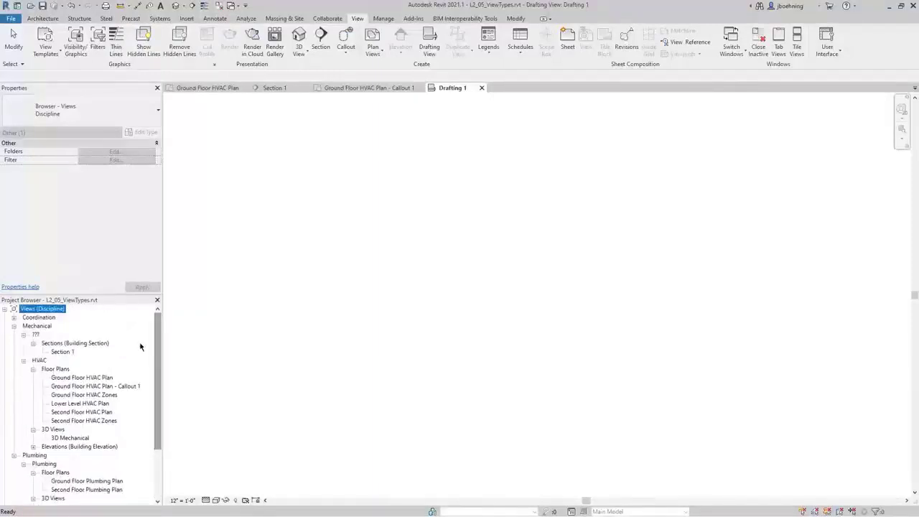
pyautogui.click(13, 317)
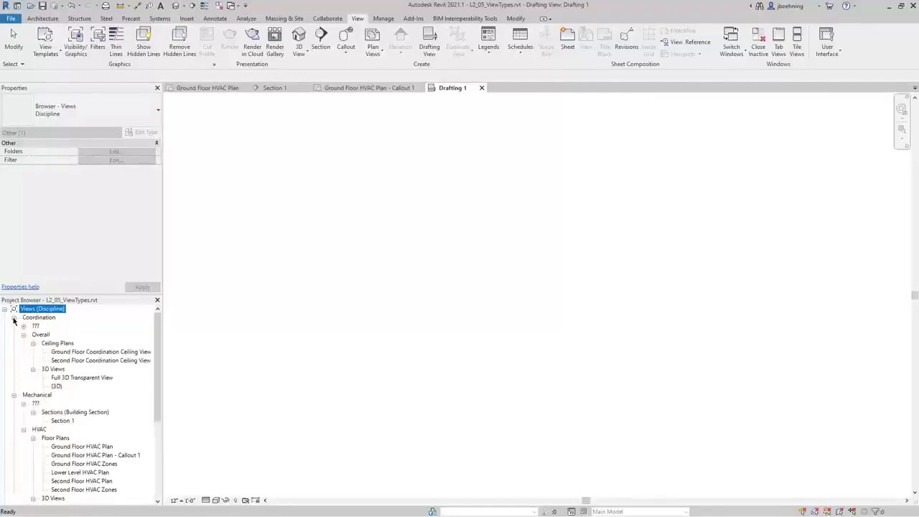
pyautogui.click(23, 326)
pyautogui.click(33, 335)
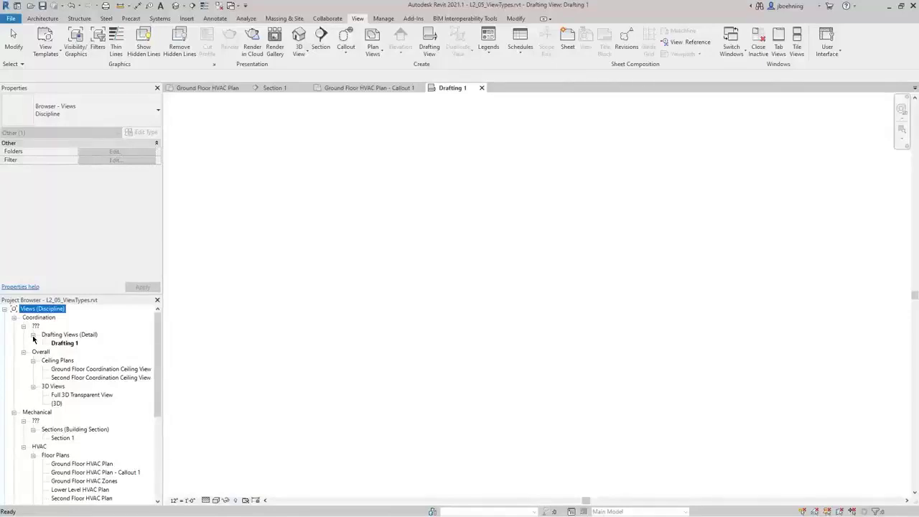
pyautogui.click(60, 344)
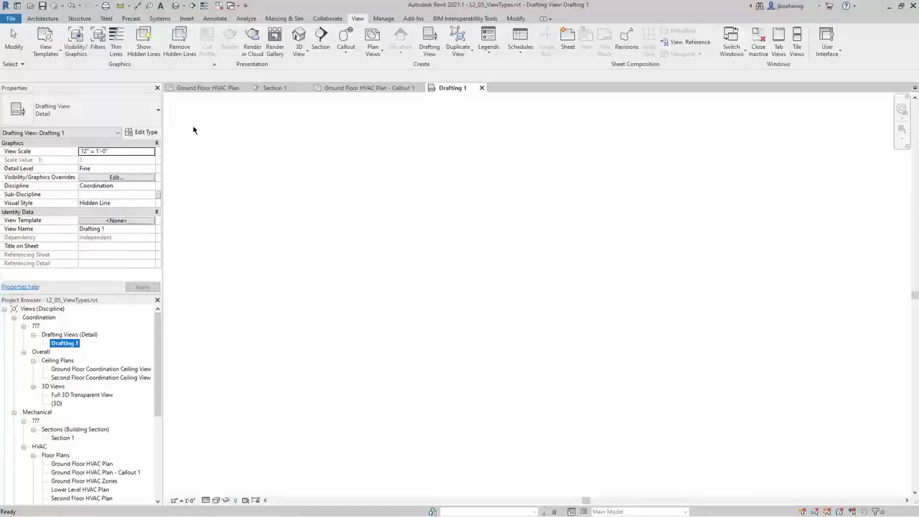
pyautogui.click(204, 89)
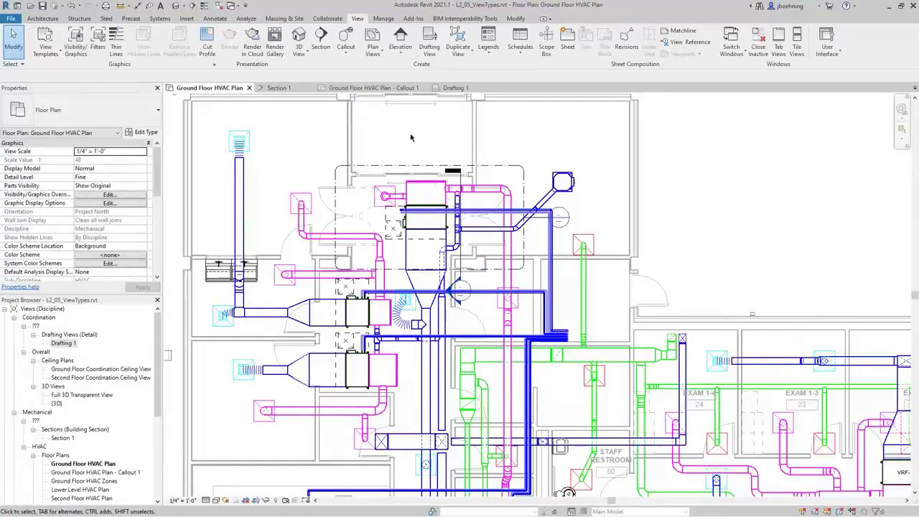
pyautogui.click(491, 57)
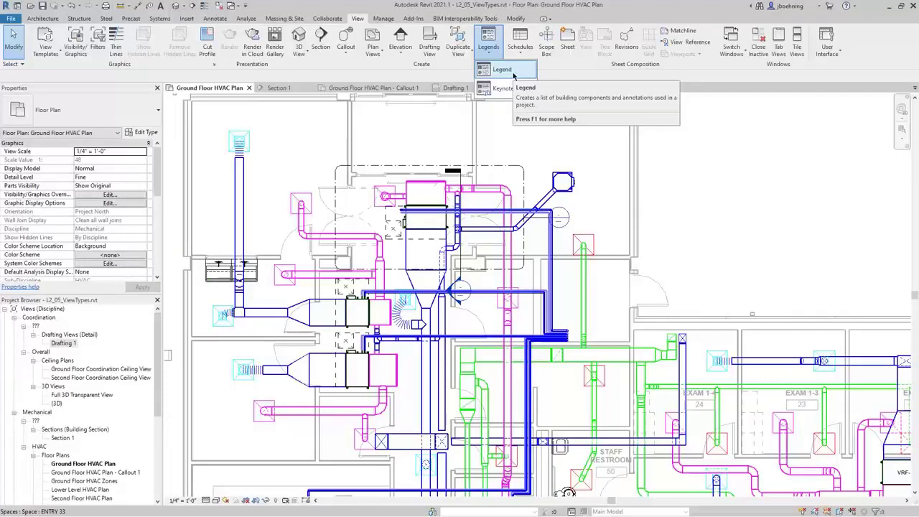
pyautogui.click(497, 59)
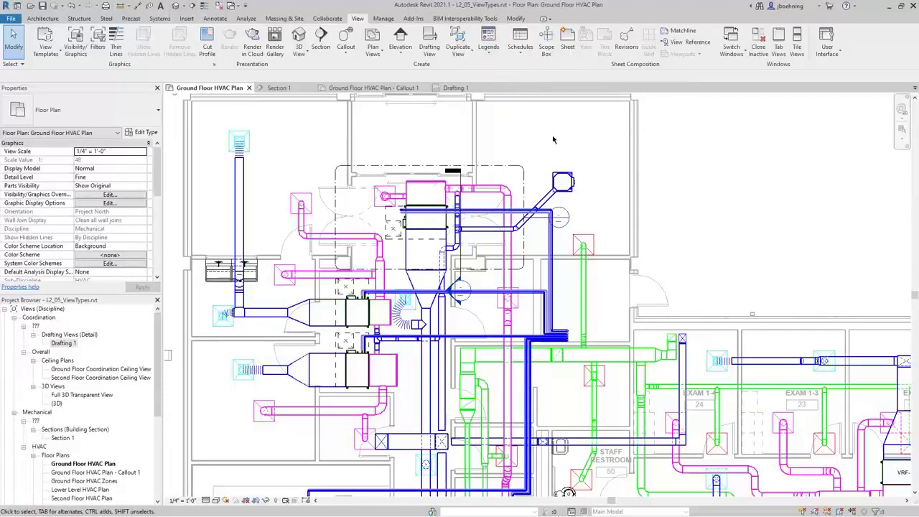
pyautogui.scroll(-2, 554, 140)
pyautogui.moveTo(554, 140); pyautogui.dragTo(495, 174, button='middle')
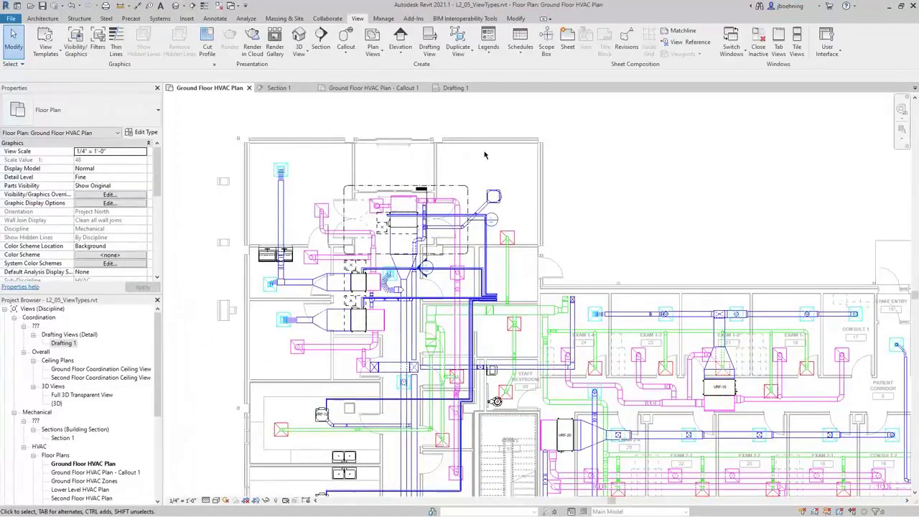
# Duplicate the Ground Floor HVAC Plan view as a dependent view
pyautogui.click(468, 59)
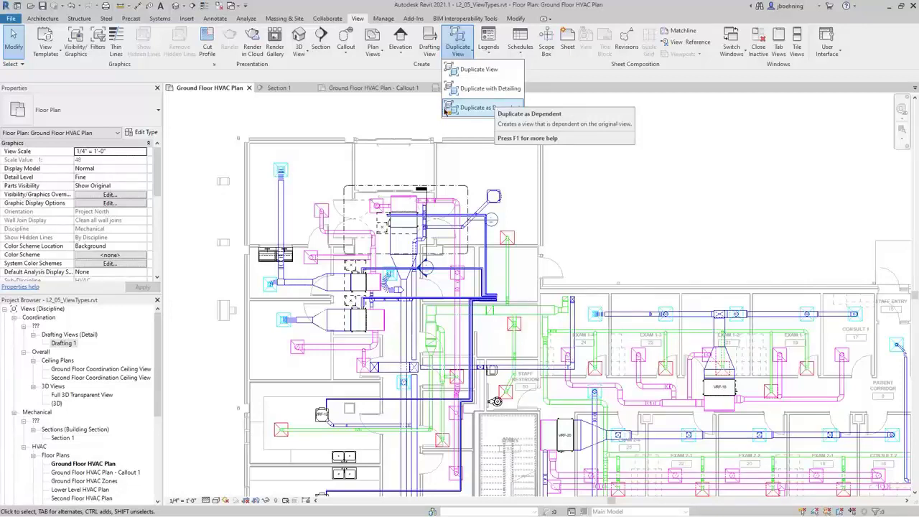
pyautogui.click(413, 117)
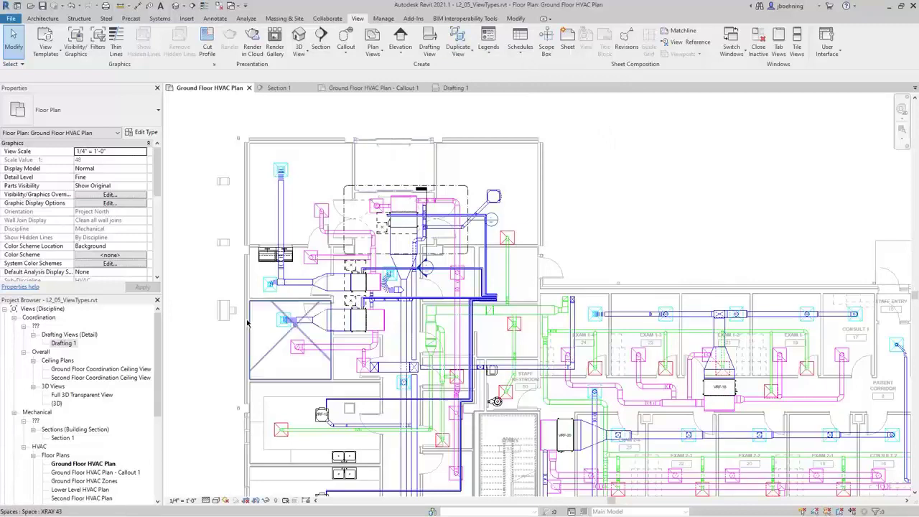
pyautogui.moveTo(157, 356); pyautogui.dragTo(157, 388)
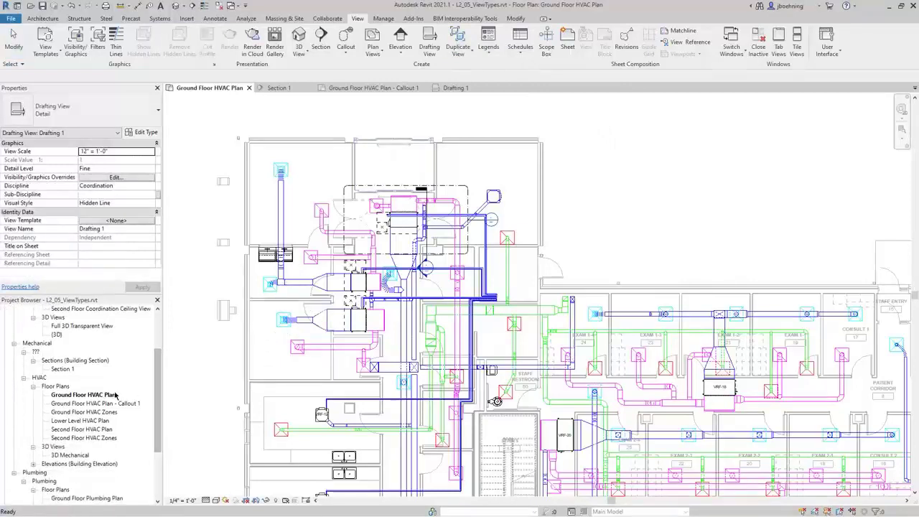
pyautogui.rightClick(105, 395)
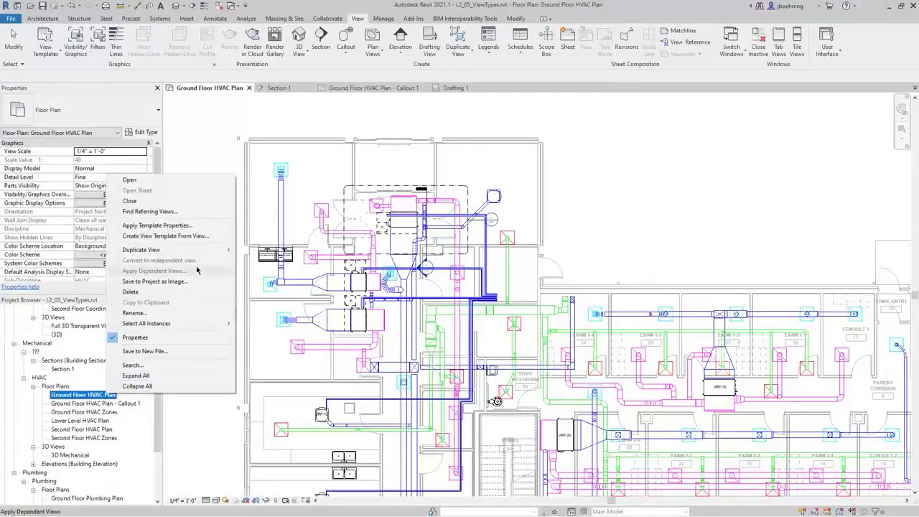
pyautogui.moveTo(199, 256)
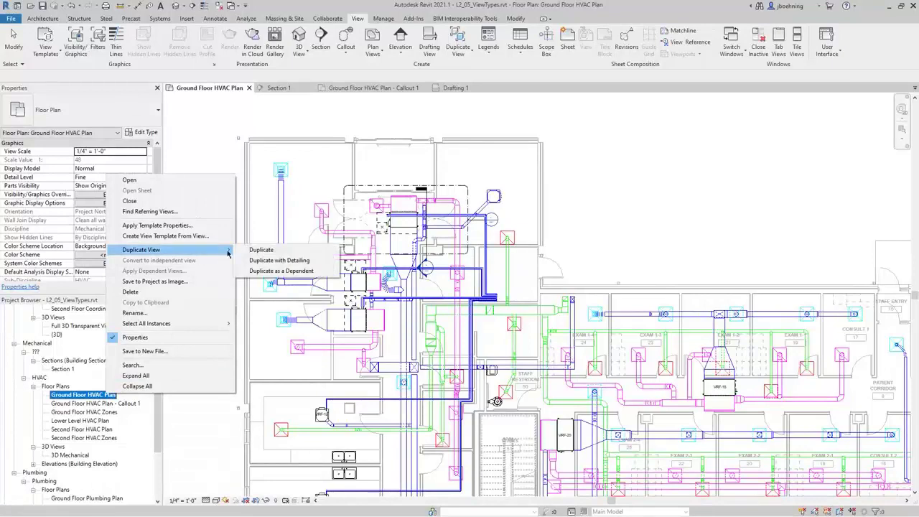
pyautogui.click(288, 274)
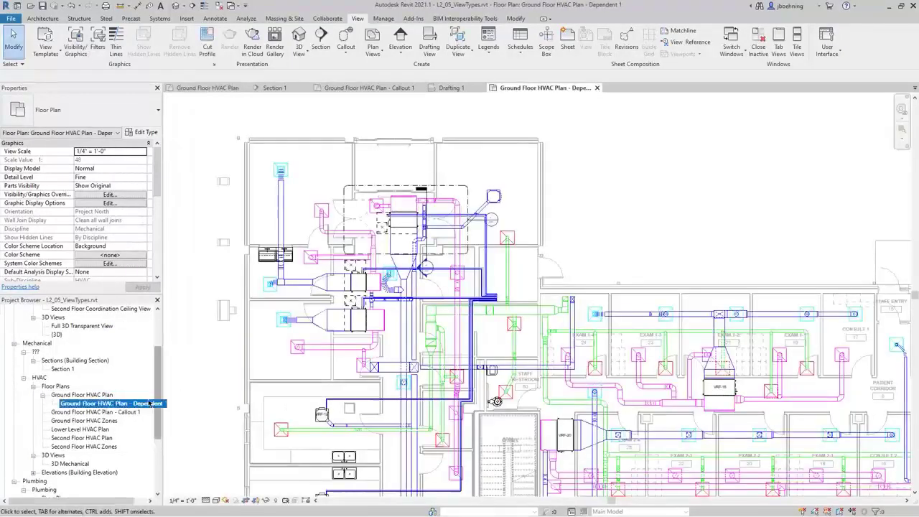
# Select the new dependent view nested under Ground Floor HVAC Plan and set its scale to 1/8" = 1'-0"
pyautogui.click(73, 397)
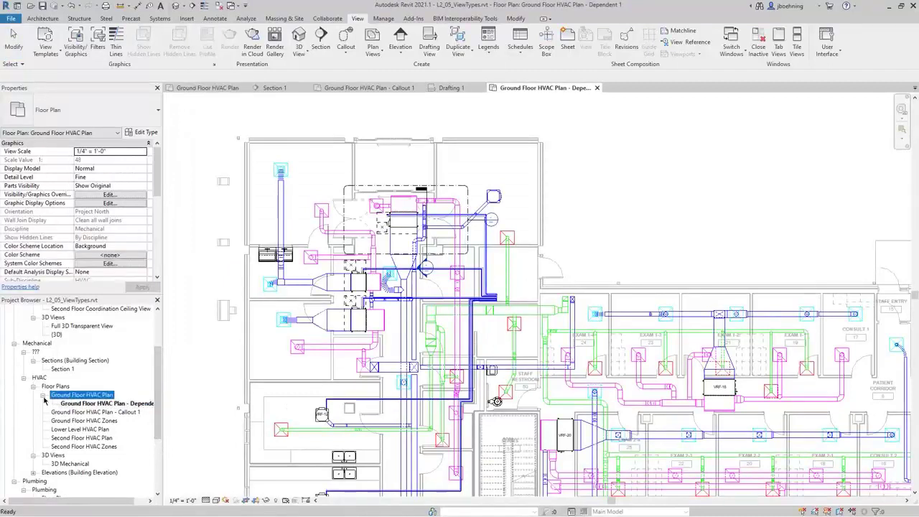
pyautogui.click(43, 395)
pyautogui.click(44, 396)
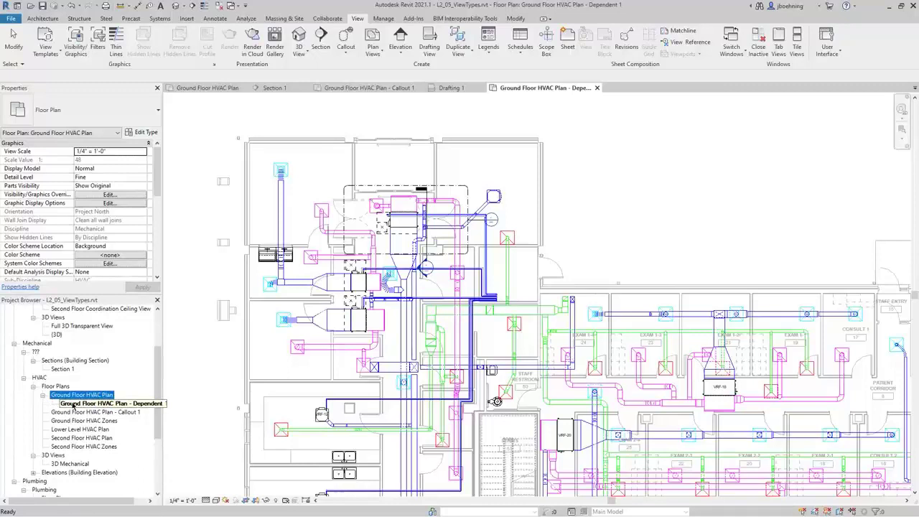
pyautogui.click(73, 406)
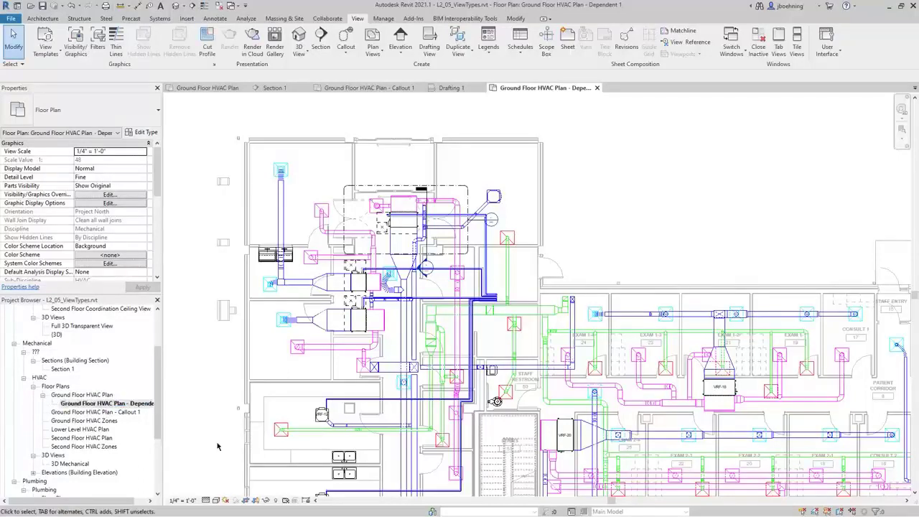
pyautogui.click(183, 501)
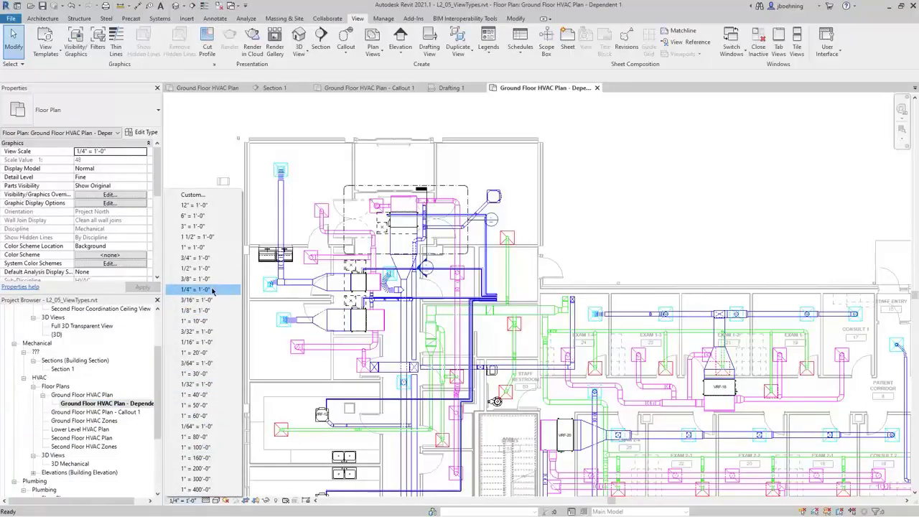
pyautogui.click(214, 311)
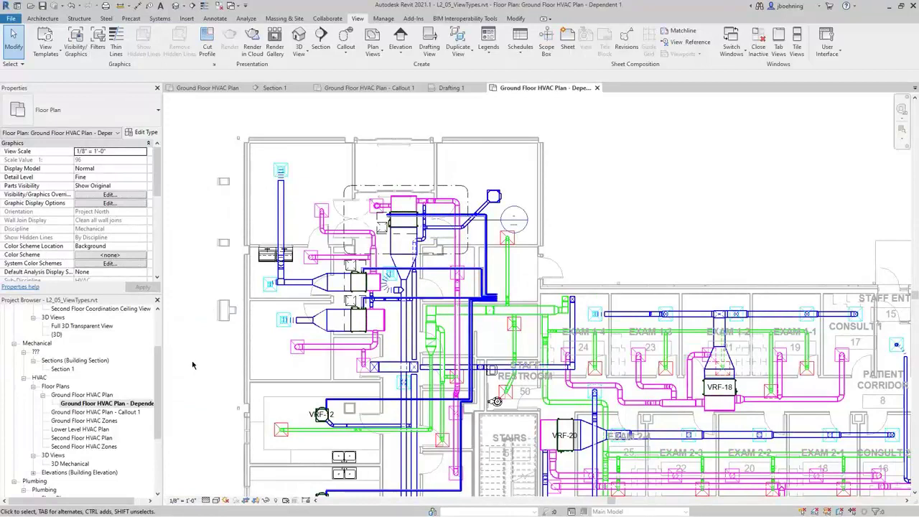
pyautogui.scroll(-1, 193, 365)
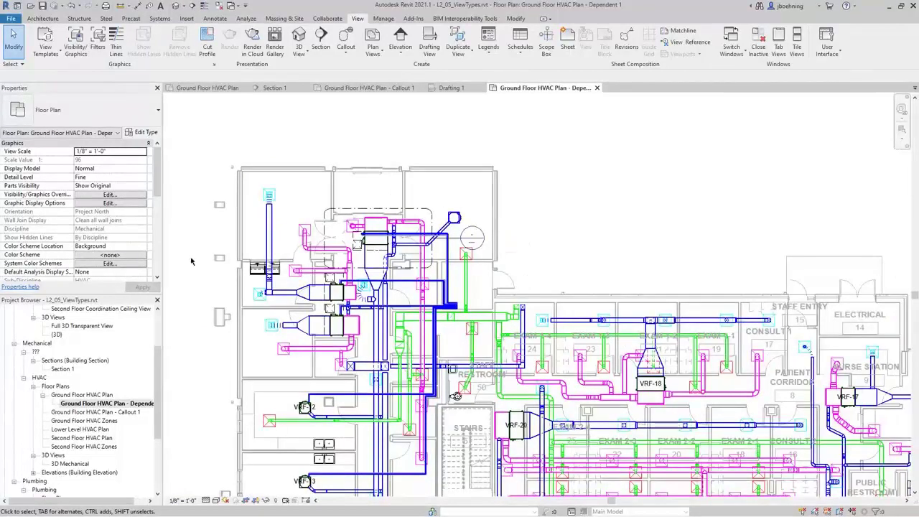
# Review the floor plan type's template settings for new views, and the dependent view's extents and identity data
pyautogui.click(144, 132)
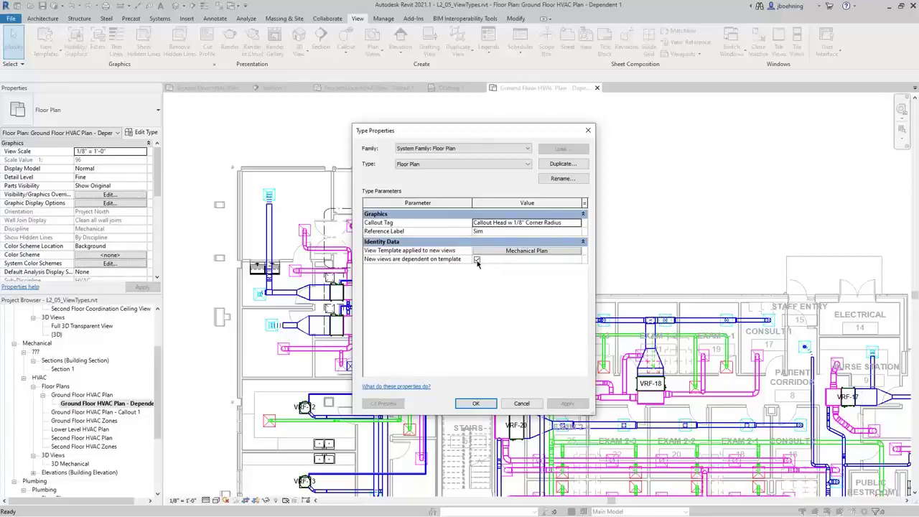
pyautogui.click(476, 403)
pyautogui.moveTo(156, 188); pyautogui.dragTo(151, 257)
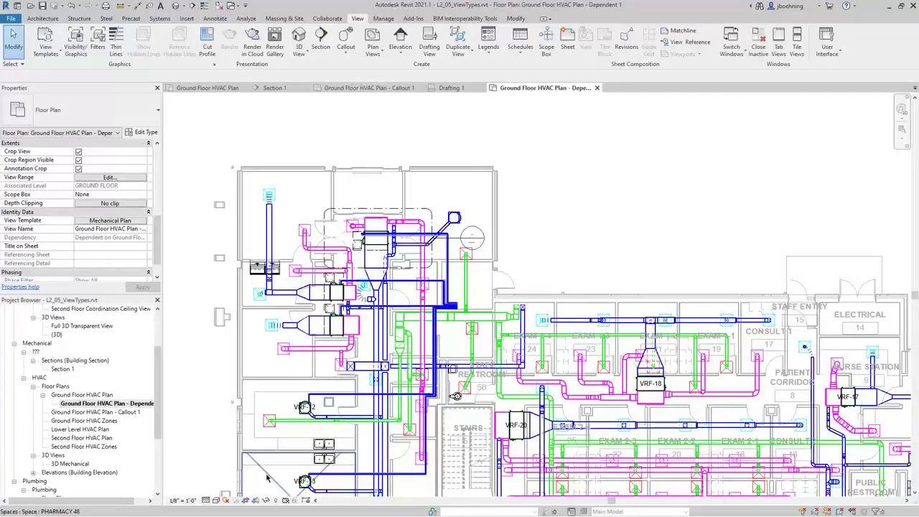
# Enable temporary view properties for the dependent HVAC plan and restore the view's original properties
pyautogui.click(285, 501)
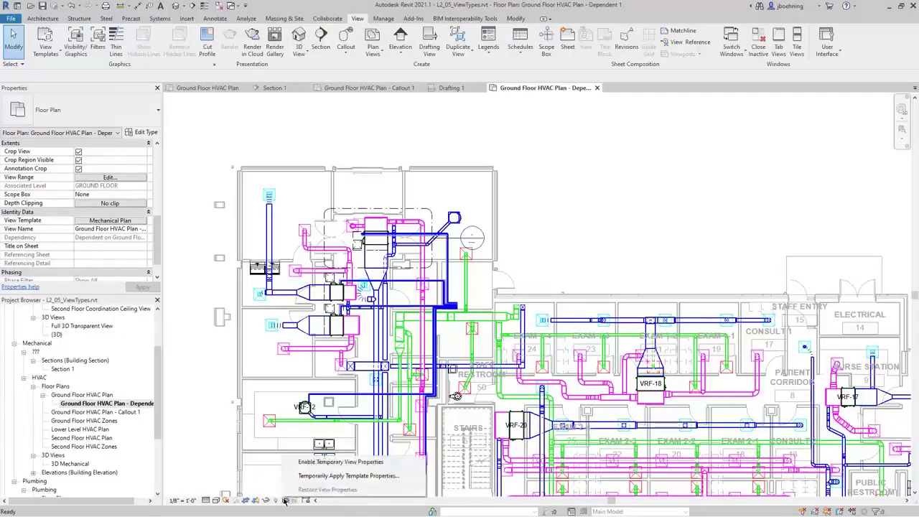
pyautogui.click(321, 464)
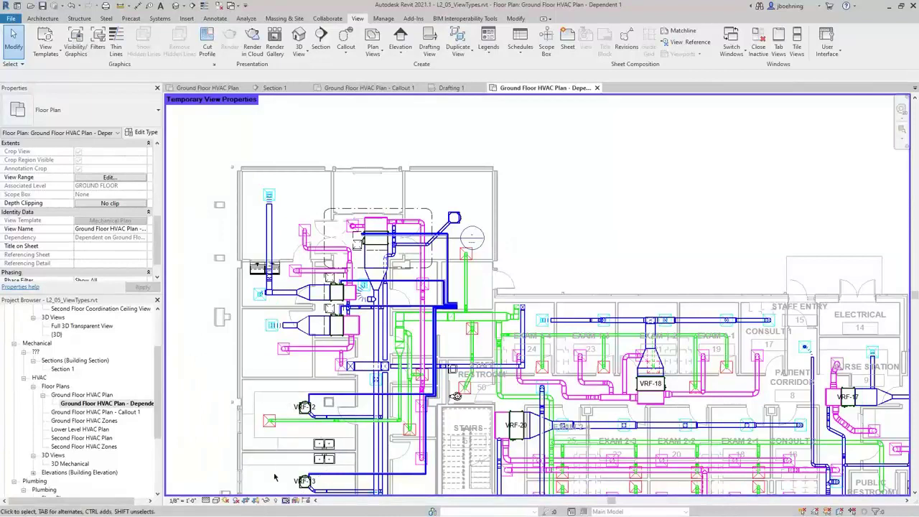
pyautogui.click(285, 500)
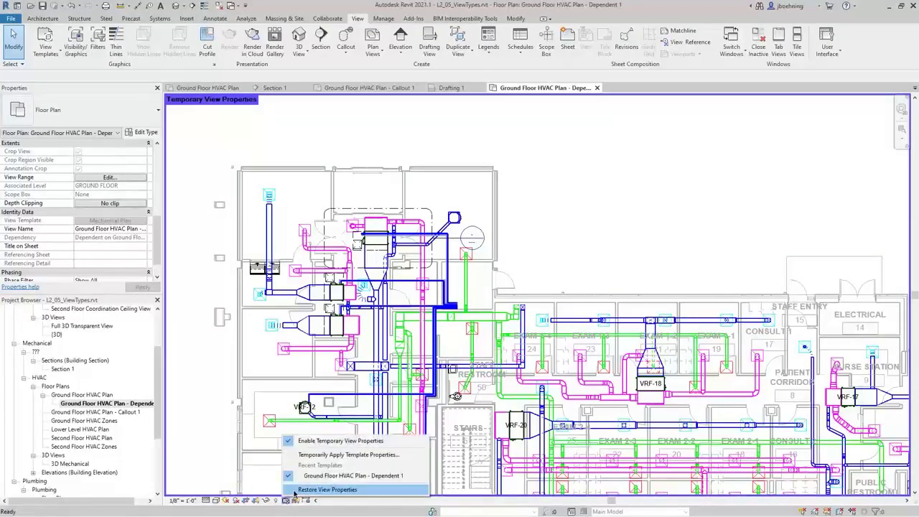
pyautogui.click(327, 490)
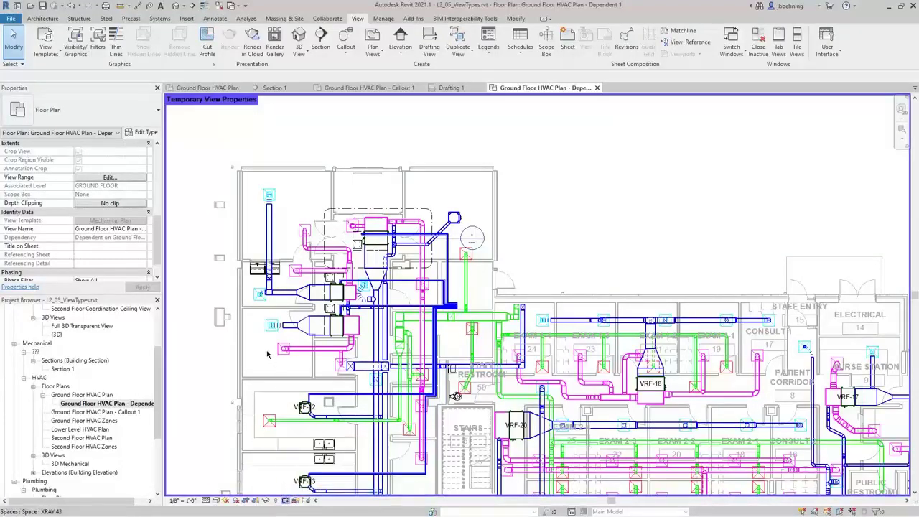
pyautogui.scroll(2, 312, 279)
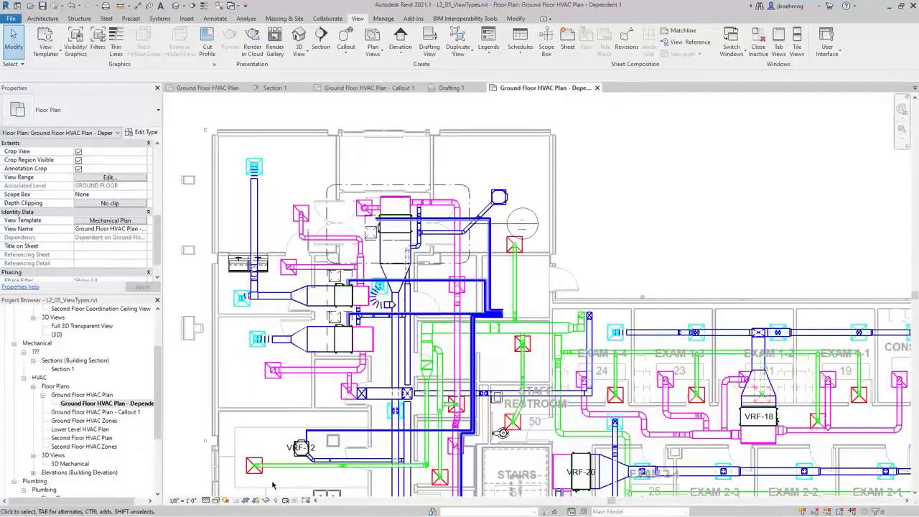
# Open the Section 1 view and examine its Building Section type properties, including the section tag's available section heads
pyautogui.click(277, 88)
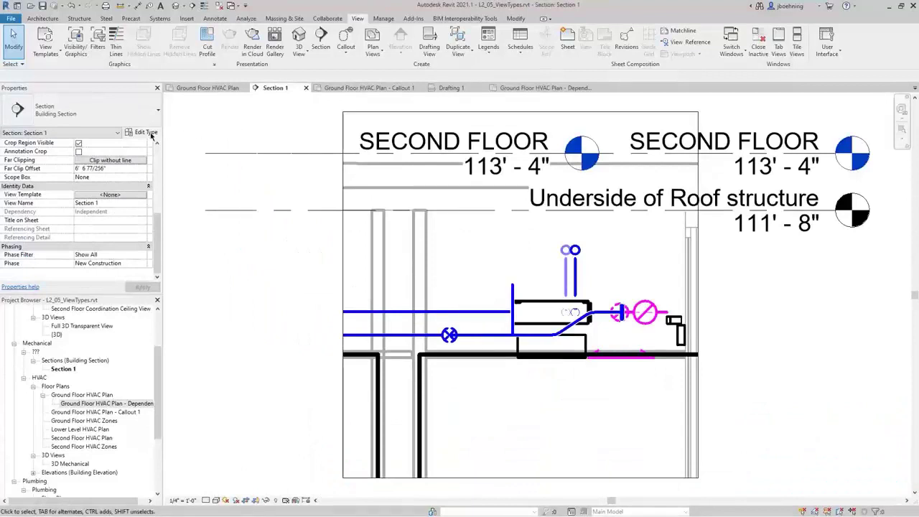
pyautogui.click(146, 133)
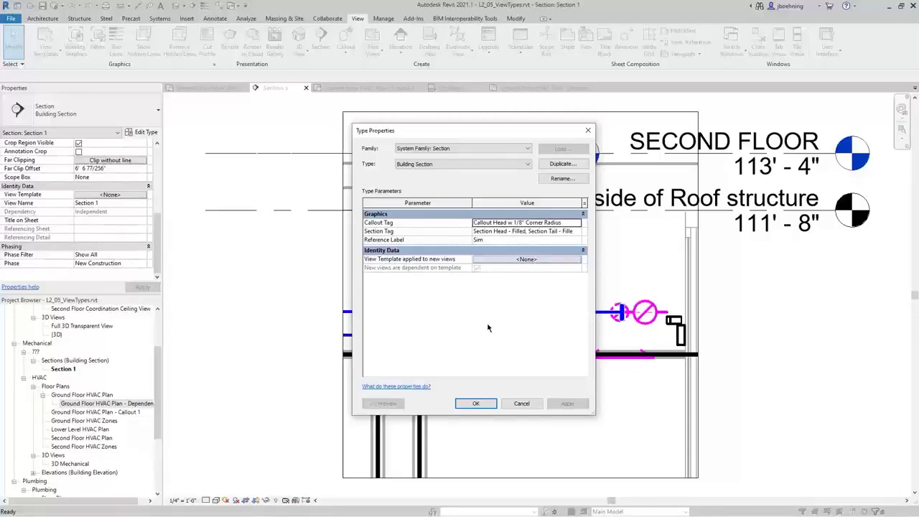
pyautogui.click(513, 234)
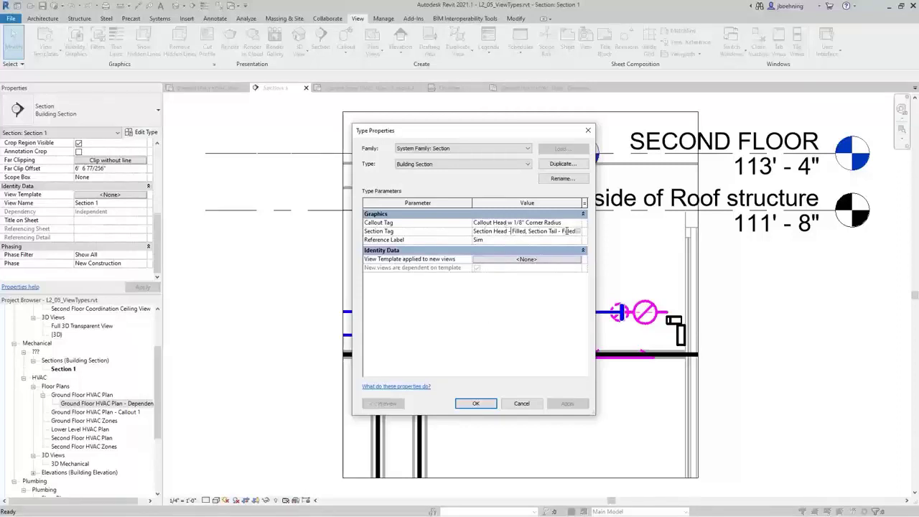
pyautogui.click(576, 234)
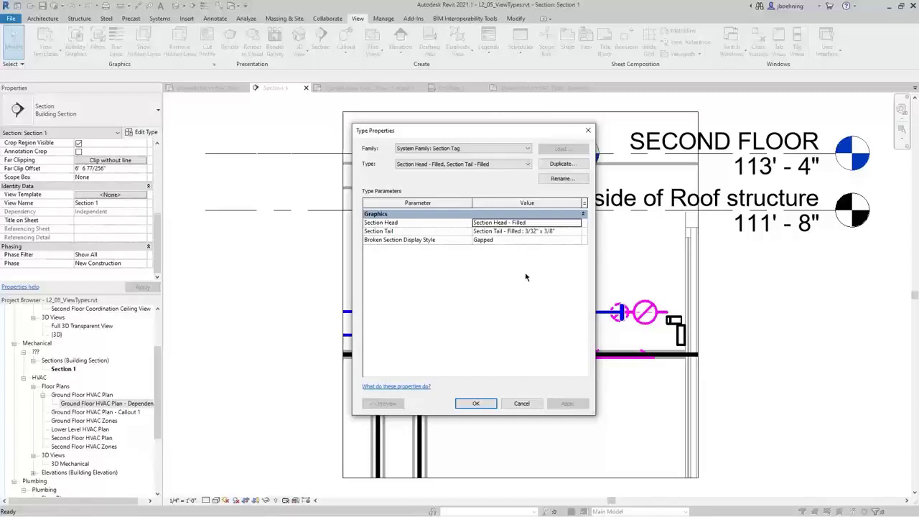
pyautogui.click(544, 223)
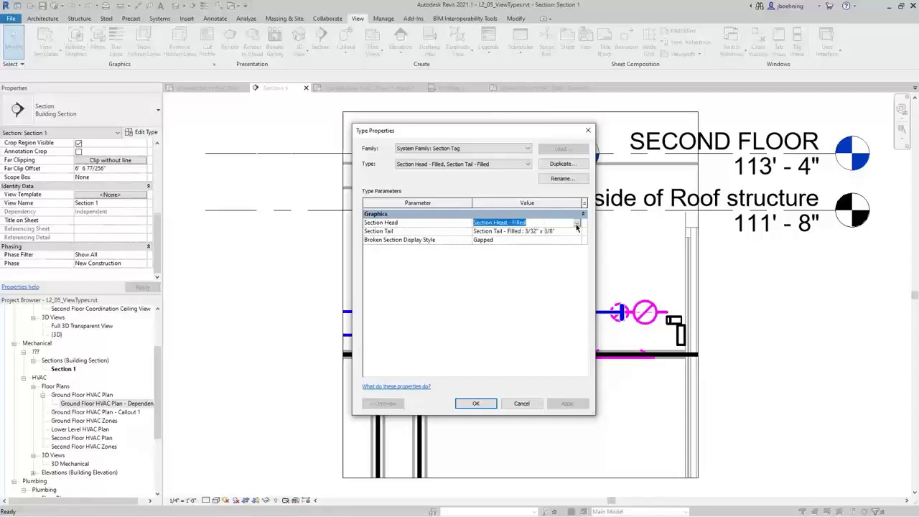
pyautogui.click(578, 226)
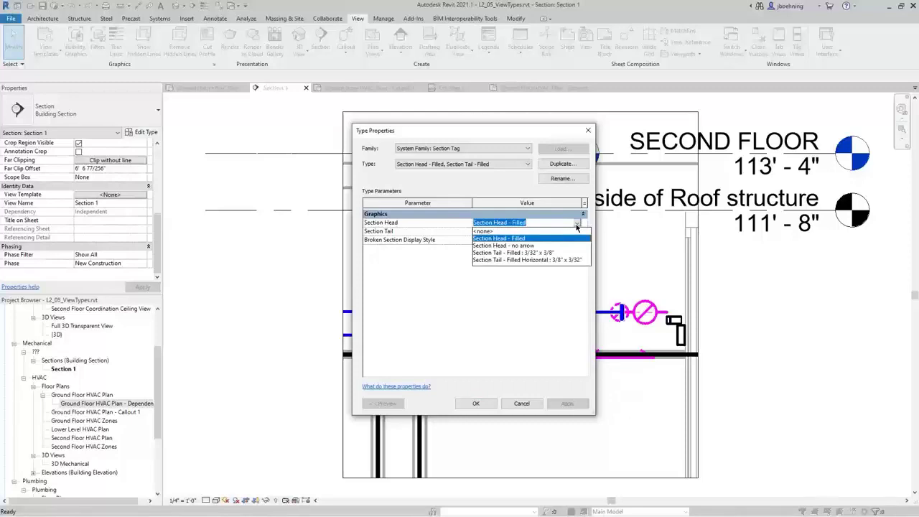
pyautogui.click(577, 226)
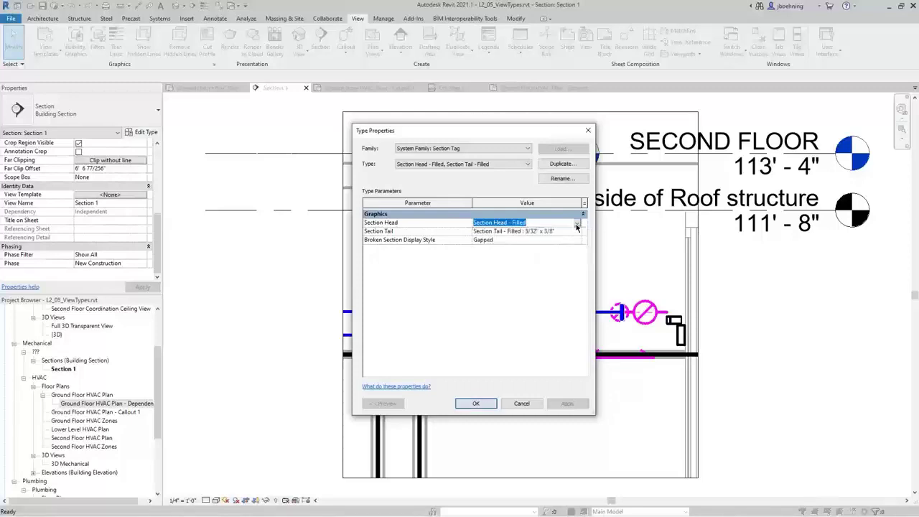
pyautogui.click(476, 404)
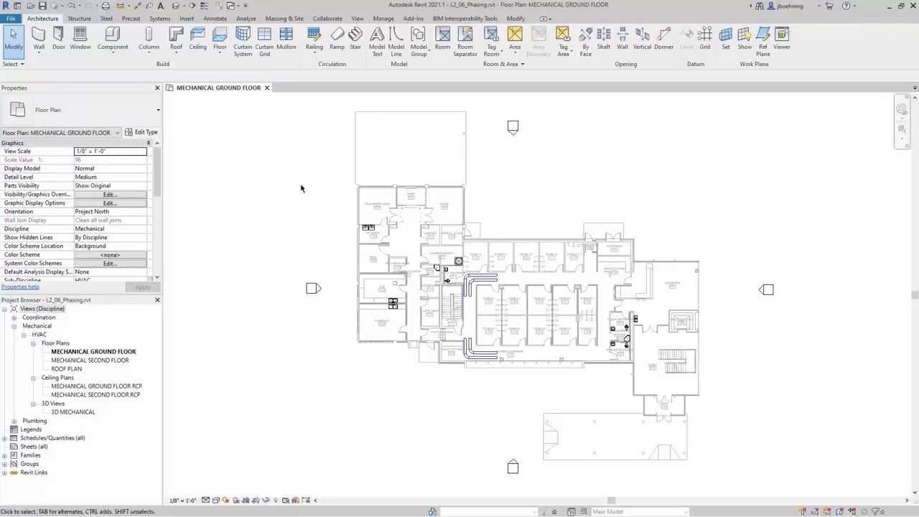
# Examine the phasing properties of the Mechanical Ground Floor plan and of a vertical duct near the stairs
pyautogui.scroll(-3, 153, 207)
pyautogui.moveTo(153, 206); pyautogui.dragTo(153, 265)
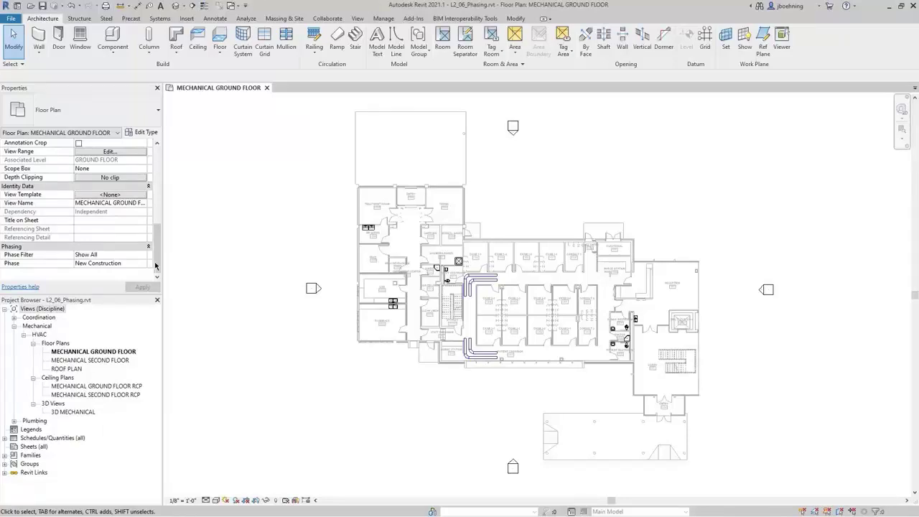
pyautogui.click(467, 295)
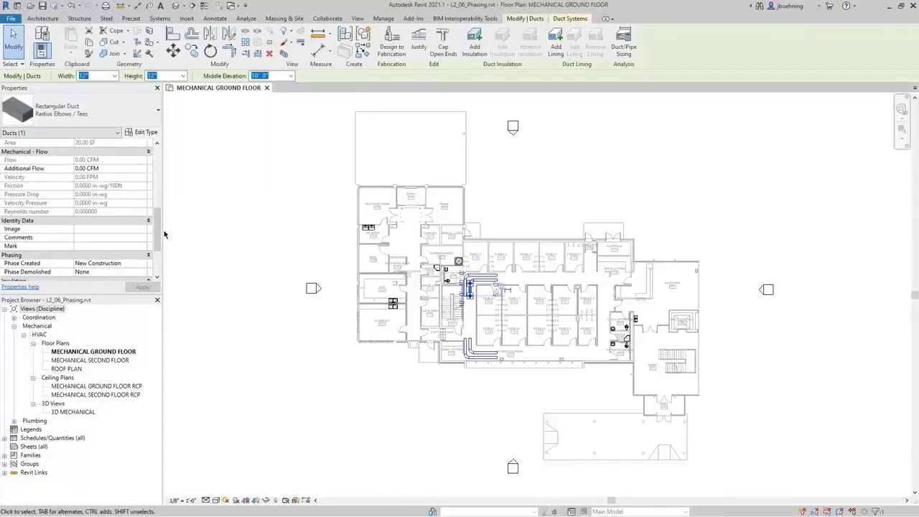
pyautogui.scroll(-3, 153, 244)
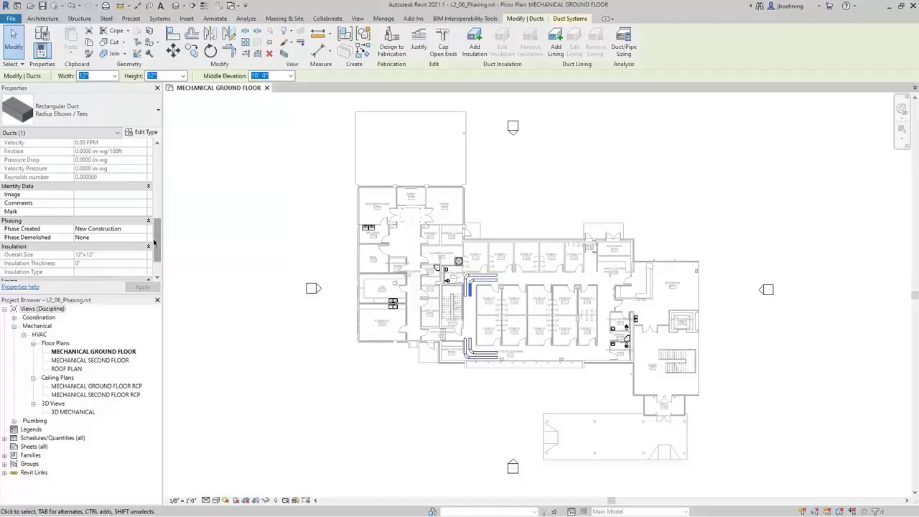
pyautogui.click(254, 259)
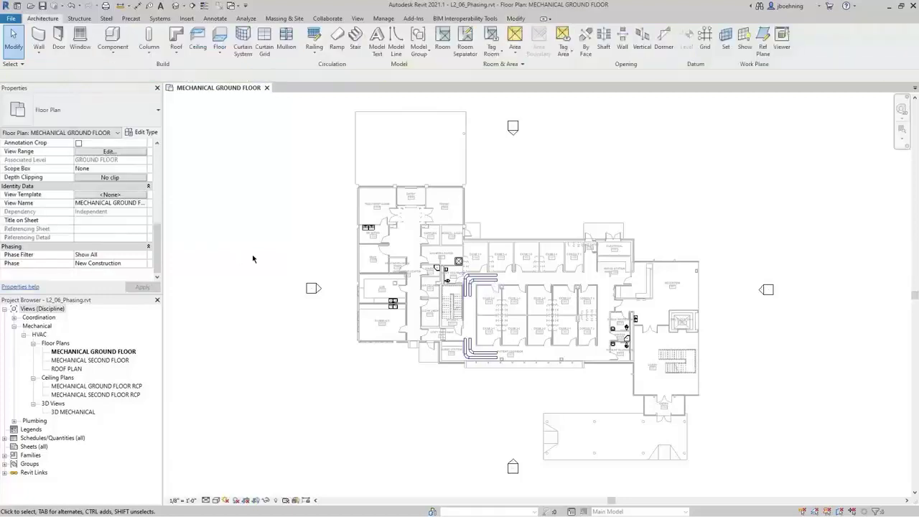
# Open the project's phasing settings and review the project phases, phase filters and graphic overrides
pyautogui.click(387, 22)
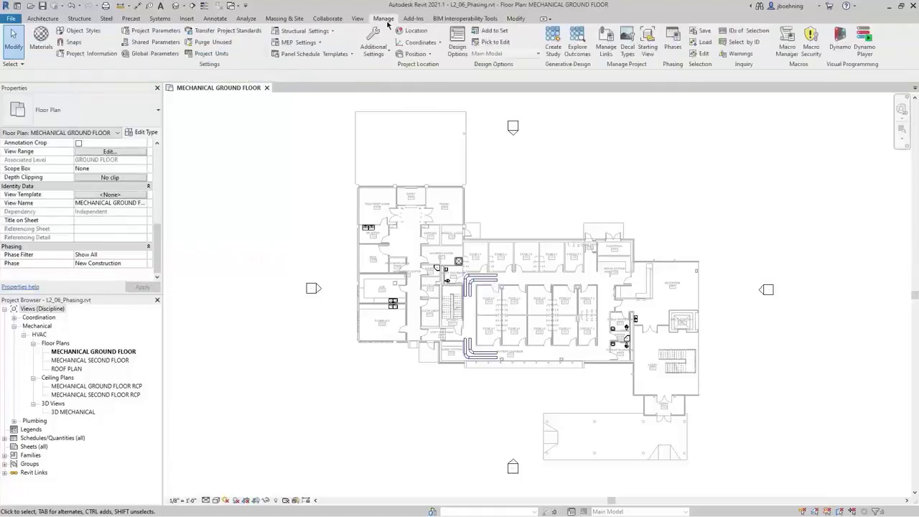
pyautogui.click(674, 54)
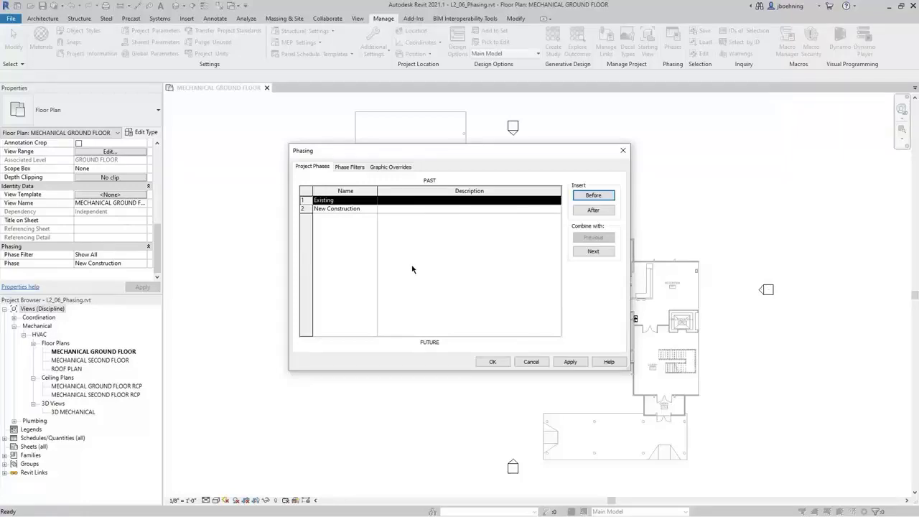
pyautogui.click(352, 168)
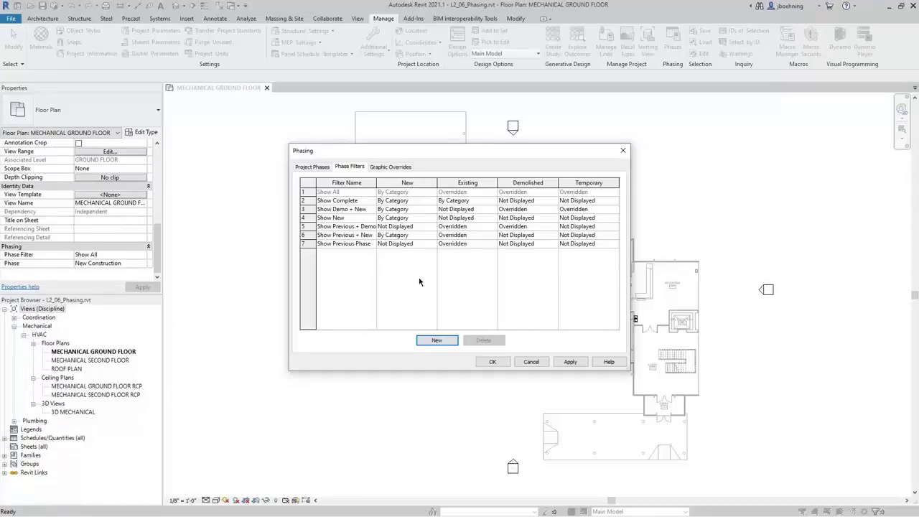
pyautogui.click(399, 169)
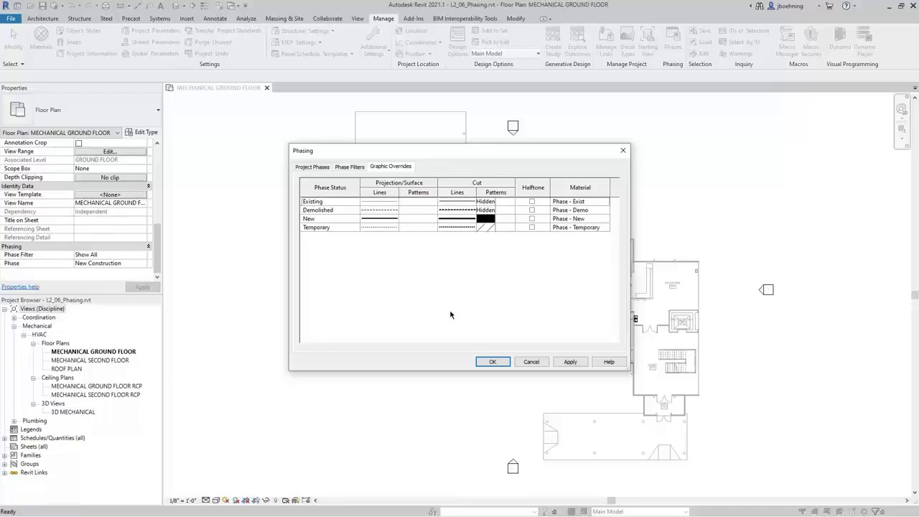
# Close the phasing settings and set Phase Created to Existing for the inner duct run near Staff Restroom 1011
pyautogui.click(492, 362)
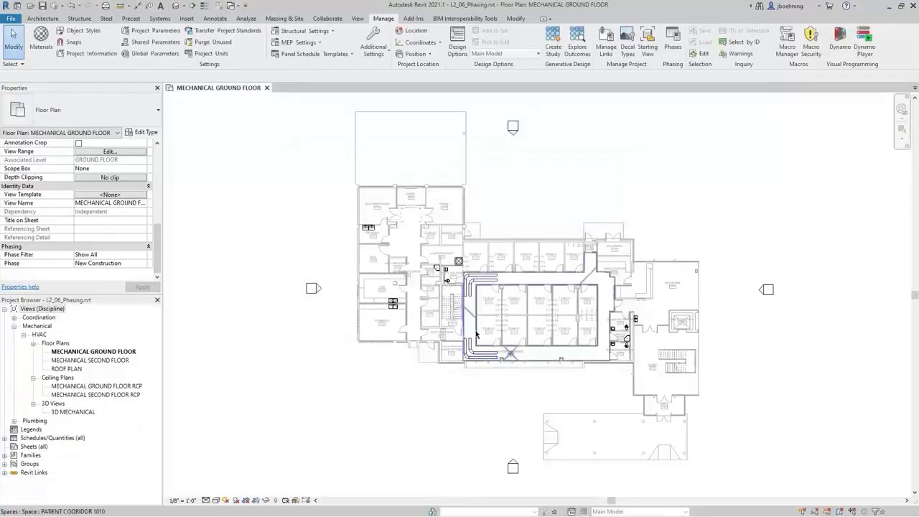
pyautogui.scroll(5, 469, 326)
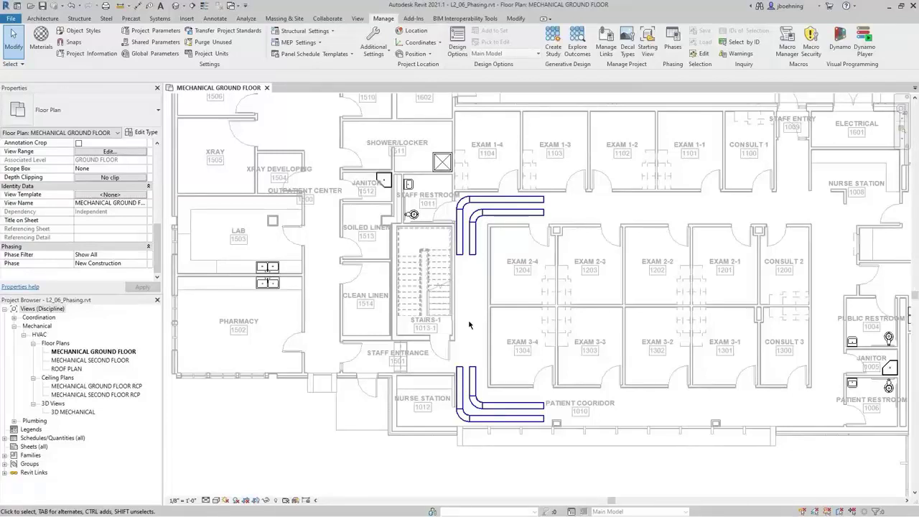
pyautogui.press('Tab')
pyautogui.click(462, 256)
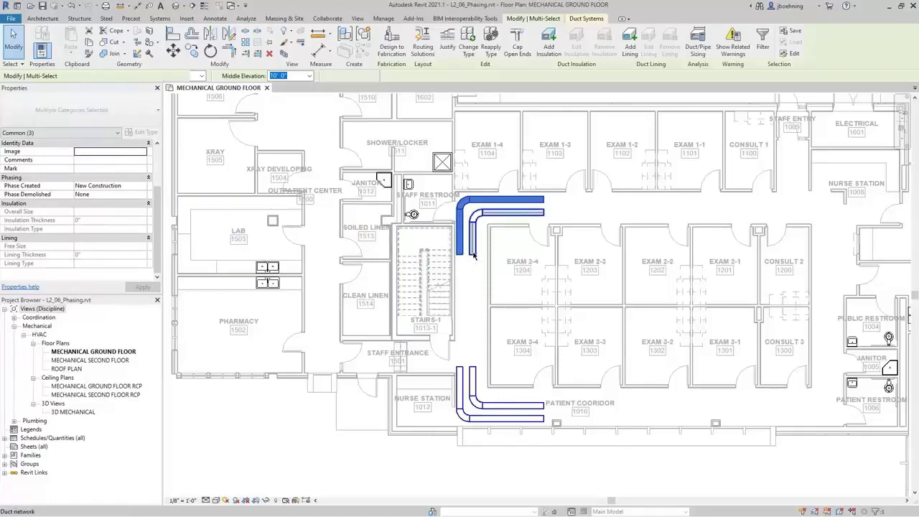
pyautogui.click(143, 186)
pyautogui.click(142, 187)
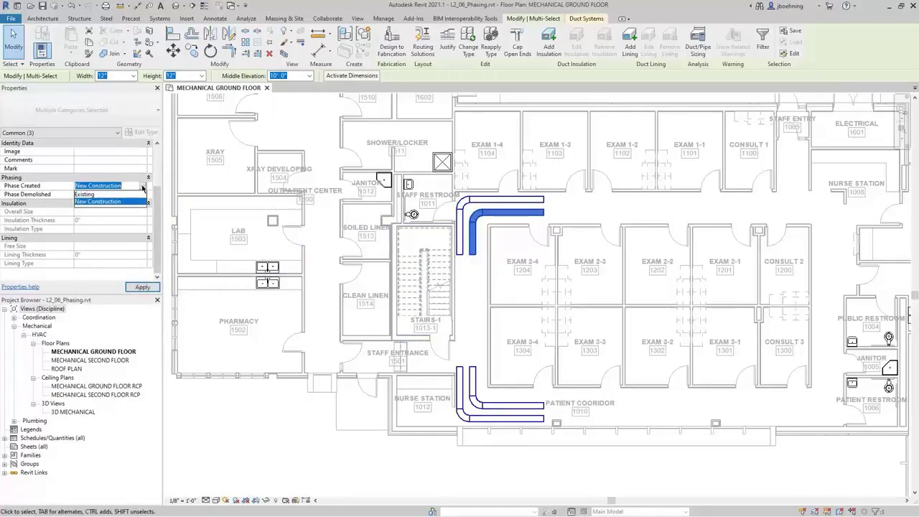
pyautogui.click(122, 195)
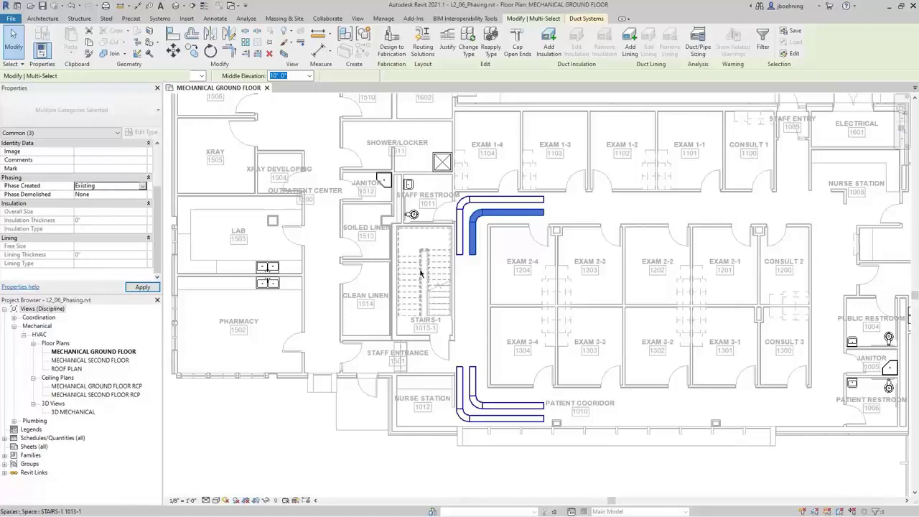
pyautogui.click(471, 290)
pyautogui.scroll(5, 483, 234)
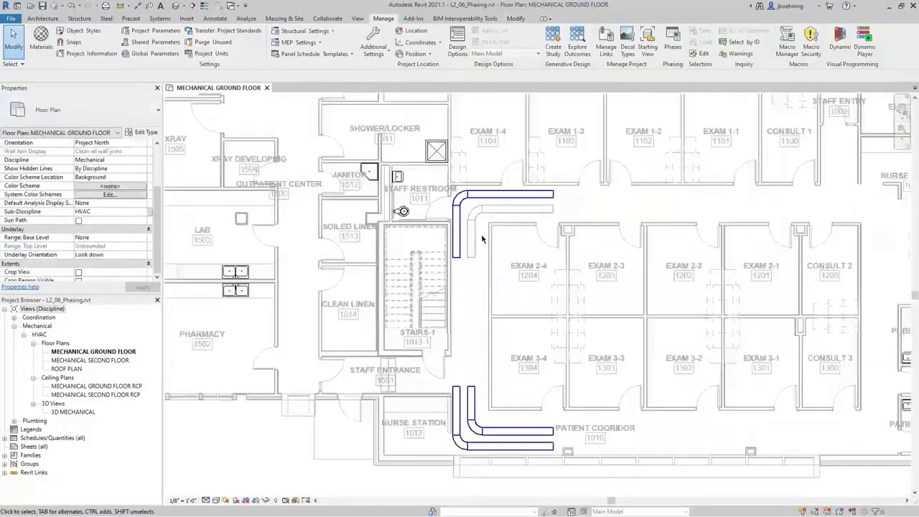
# Examine the phasing properties of the vertical duct in the inner run near Staff Restroom 1011
pyautogui.moveTo(486, 233); pyautogui.dragTo(474, 275, button='middle')
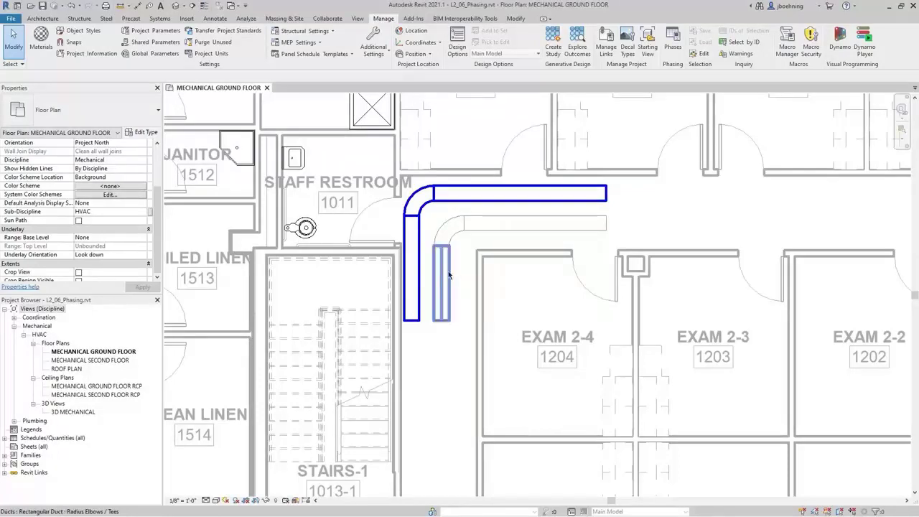
pyautogui.click(449, 275)
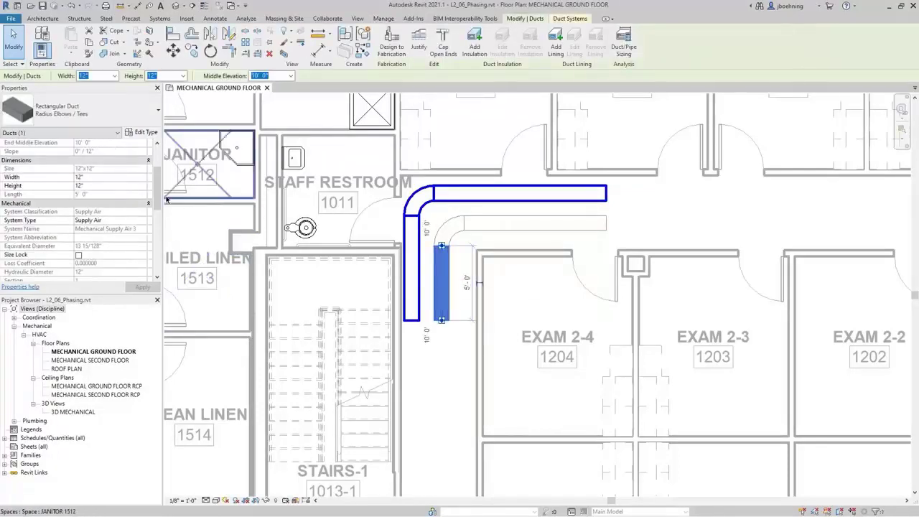
pyautogui.scroll(-2, 160, 203)
pyautogui.moveTo(159, 203); pyautogui.dragTo(158, 259)
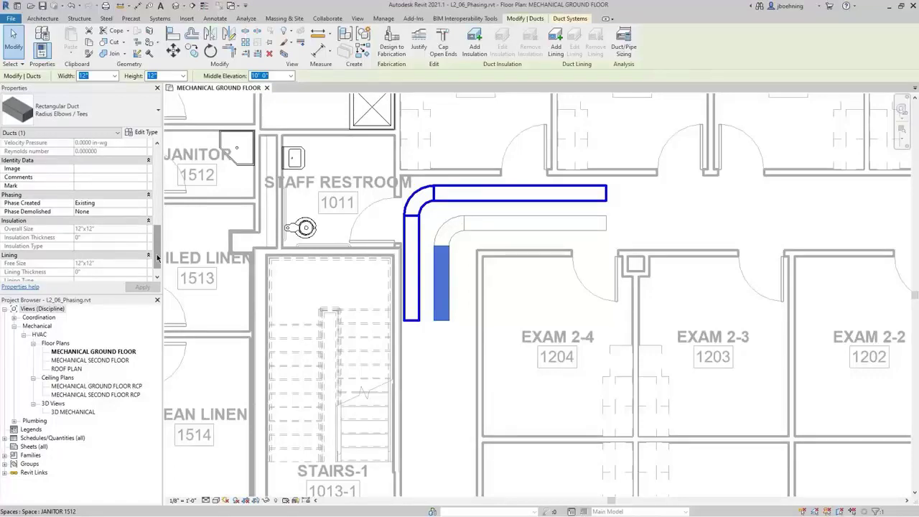
pyautogui.press('Escape')
# Set Phase Created to Existing for the whole outer duct run beside Nurse Station 1012
pyautogui.scroll(-2, 455, 387)
pyautogui.moveTo(518, 388); pyautogui.dragTo(425, 149, button='middle')
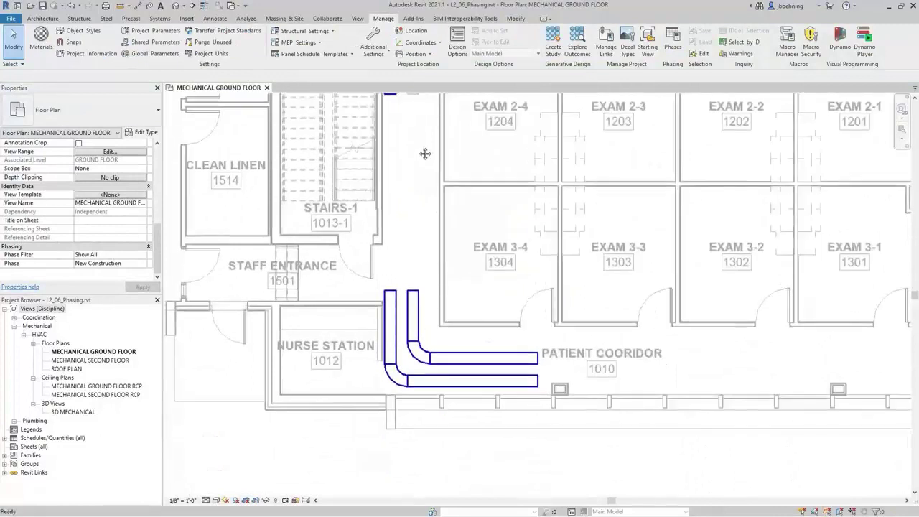
pyautogui.press('Tab')
pyautogui.click(394, 303)
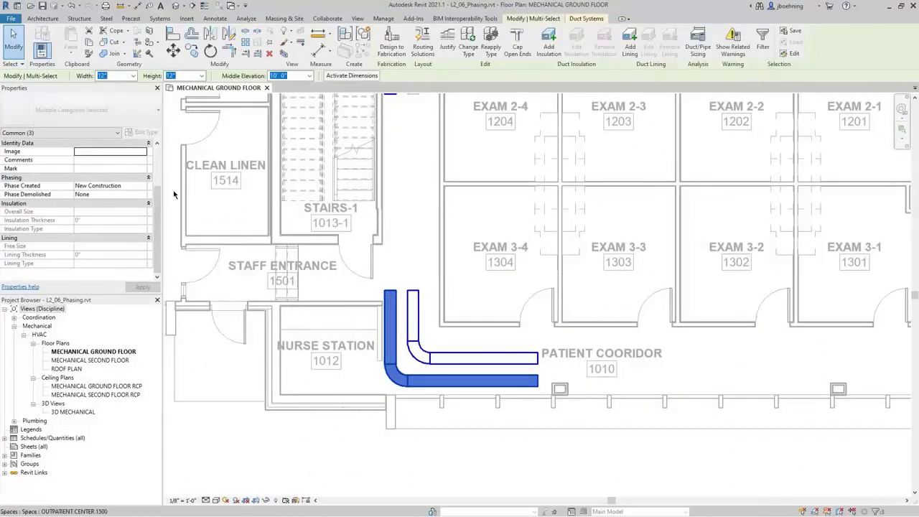
pyautogui.click(141, 188)
pyautogui.click(142, 188)
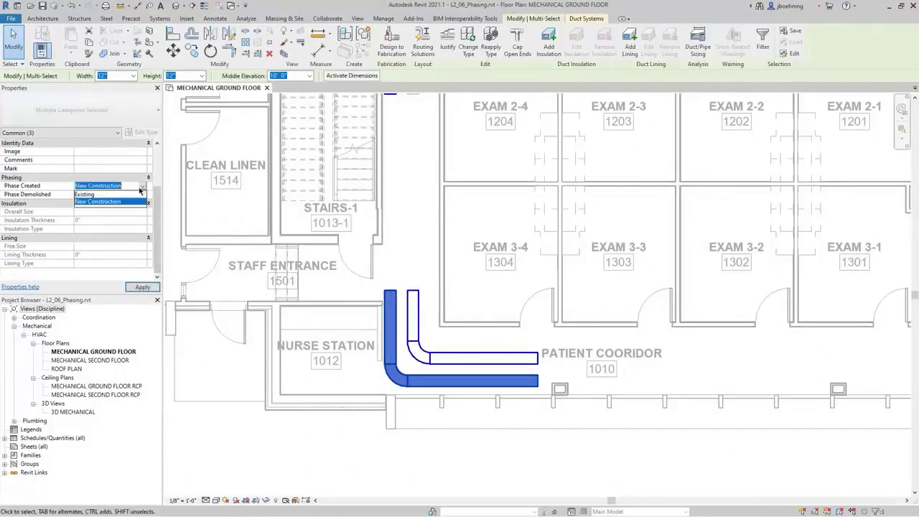
pyautogui.click(132, 194)
# Set Phase Demolished to New Construction for the outer duct run beside Nurse Station 1012, disconnecting its elements
pyautogui.click(132, 195)
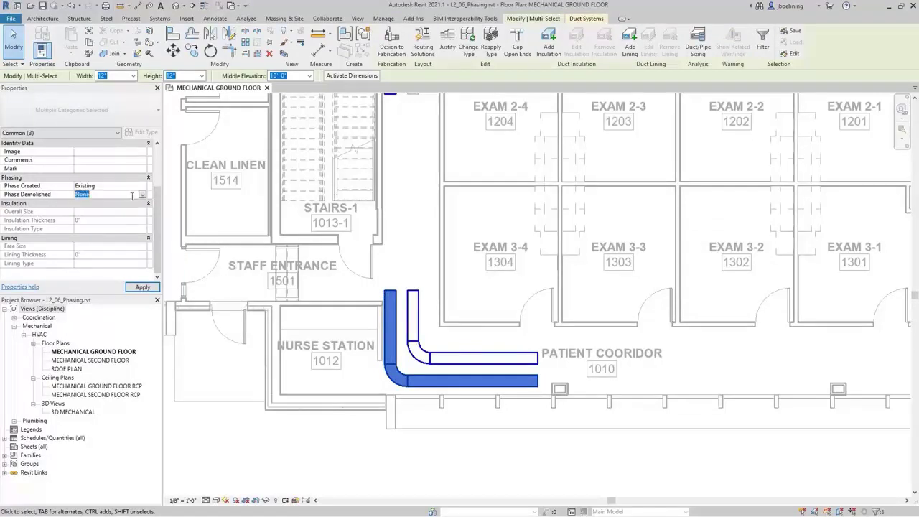
pyautogui.click(142, 195)
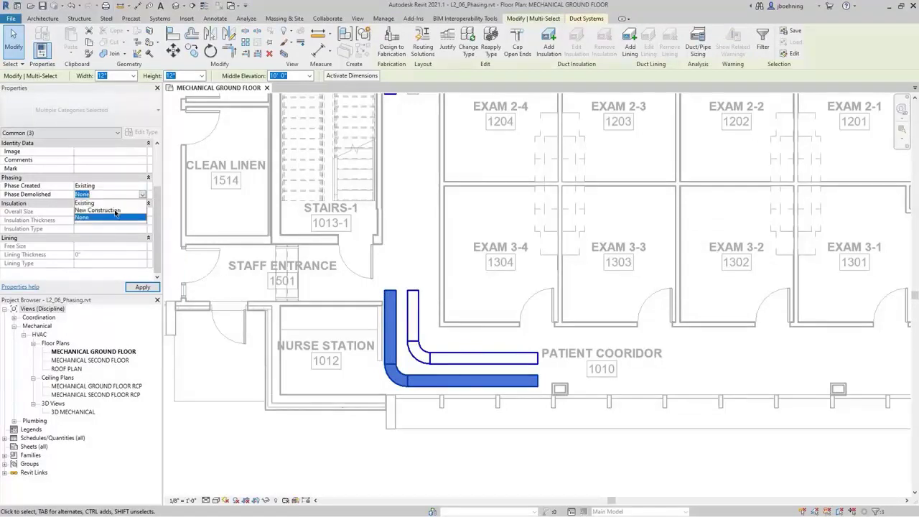
pyautogui.click(115, 210)
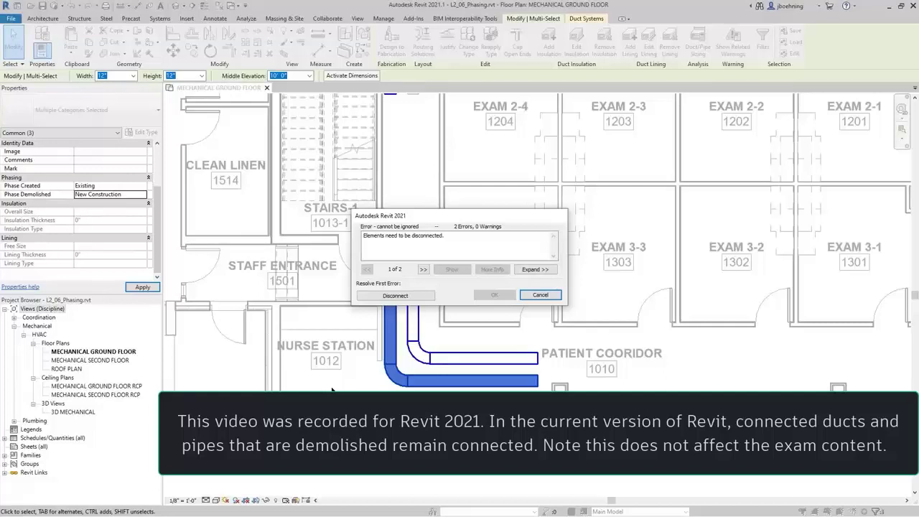
pyautogui.click(415, 297)
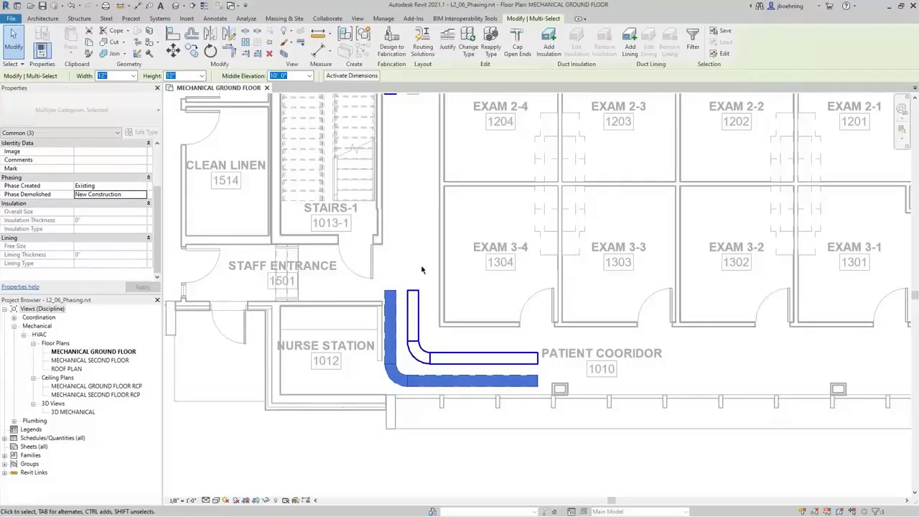
pyautogui.click(422, 271)
# Review the phase created and phase demolished properties of the outer vertical duct beside Nurse Station 1012
pyautogui.scroll(2, 422, 300)
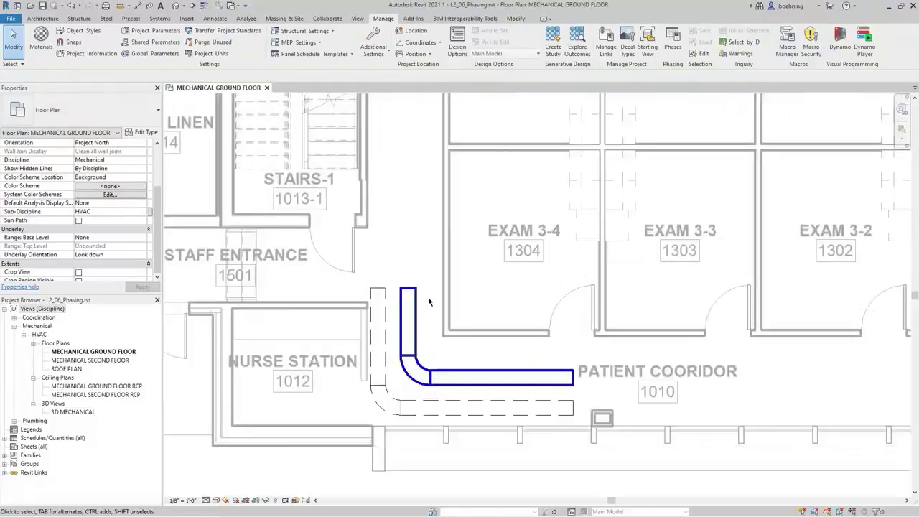
pyautogui.click(379, 309)
pyautogui.moveTo(156, 202); pyautogui.dragTo(156, 255)
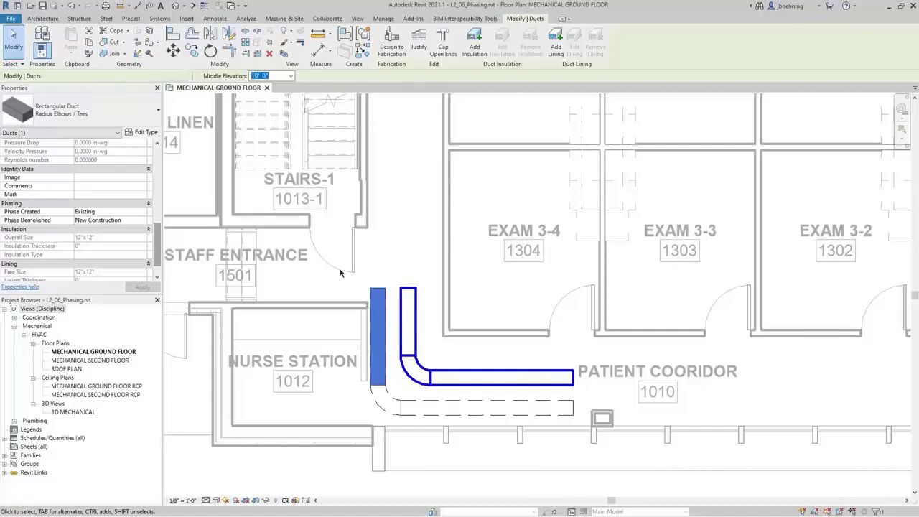
pyautogui.click(388, 266)
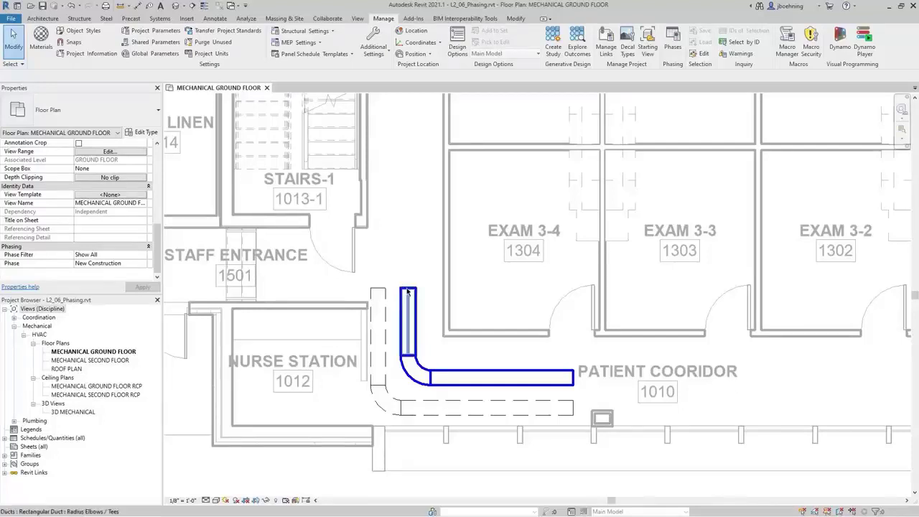
# Set Phase Demolished to New Construction for the inner duct run near Nurse Station 1012, disconnecting its elements
pyautogui.press('Tab')
pyautogui.click(408, 293)
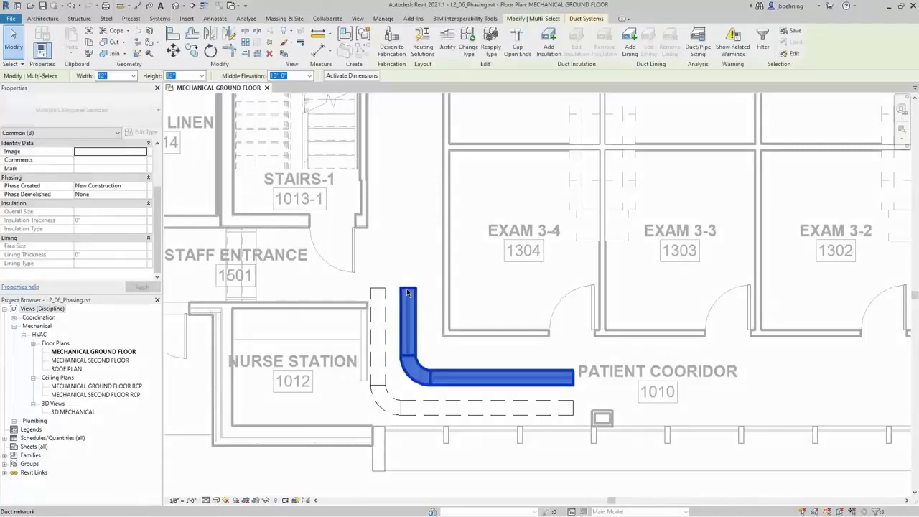
pyautogui.click(141, 198)
pyautogui.click(142, 197)
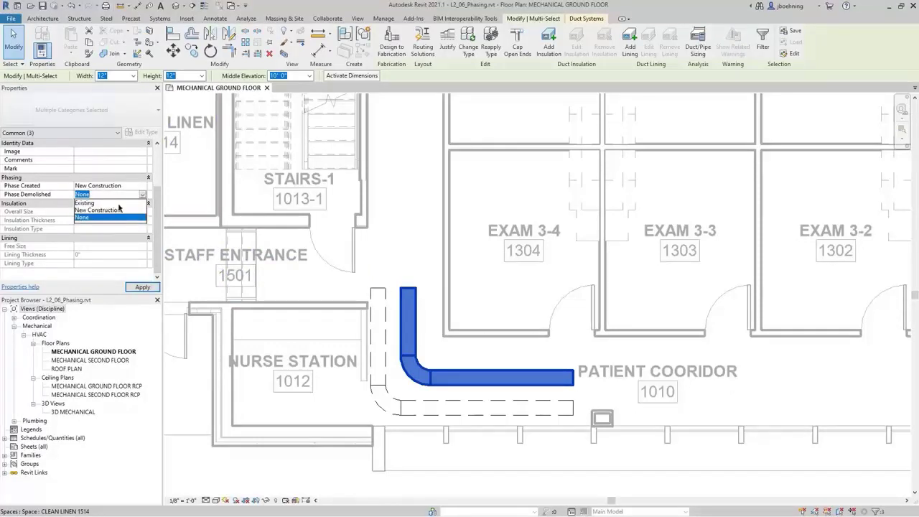
pyautogui.click(100, 217)
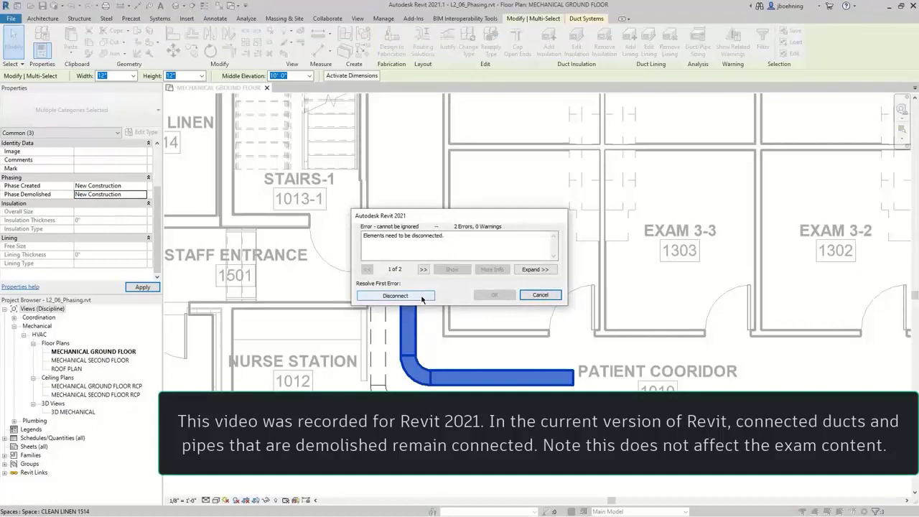
pyautogui.click(395, 296)
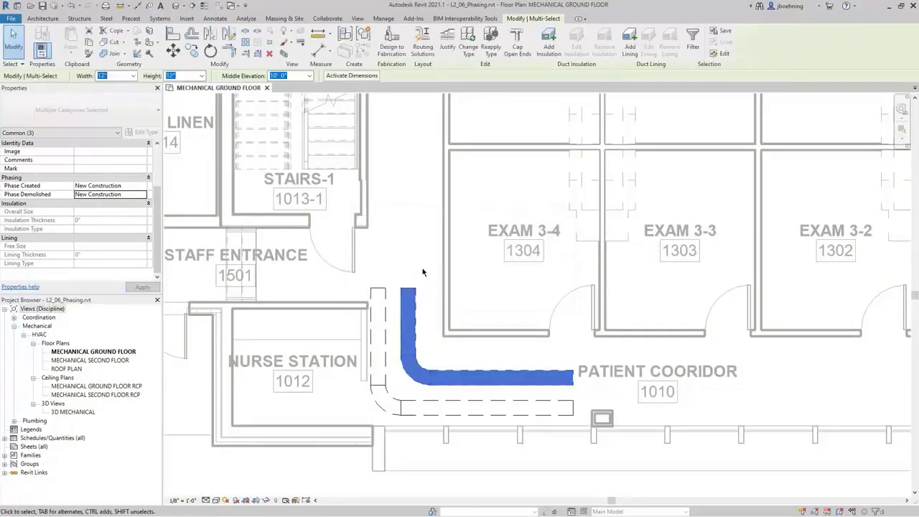
pyautogui.click(423, 272)
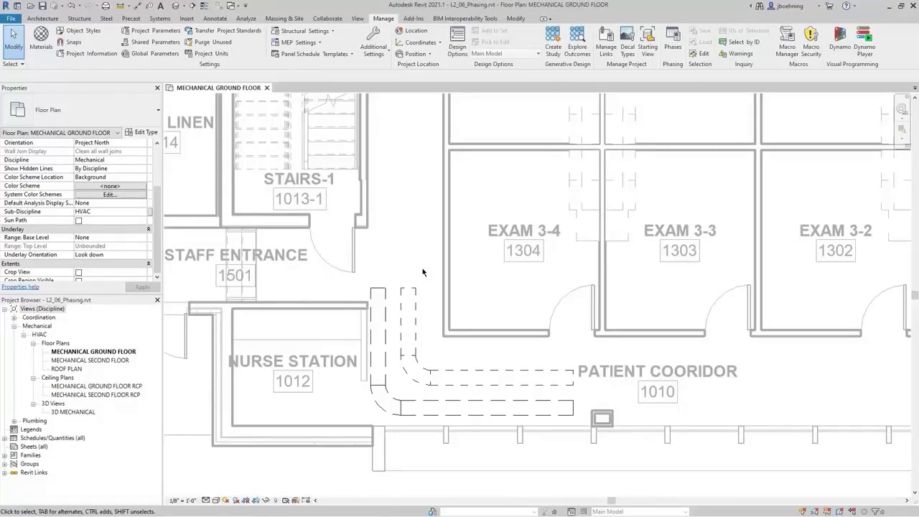
# Set the Phase of the Mechanical Ground Floor view to Existing
pyautogui.scroll(-3, 423, 272)
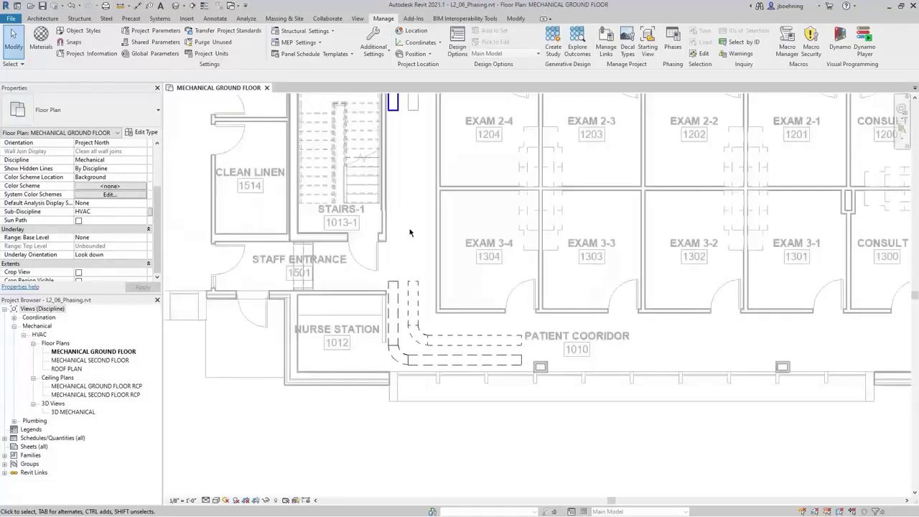
pyautogui.moveTo(416, 216); pyautogui.dragTo(354, 320, button='middle')
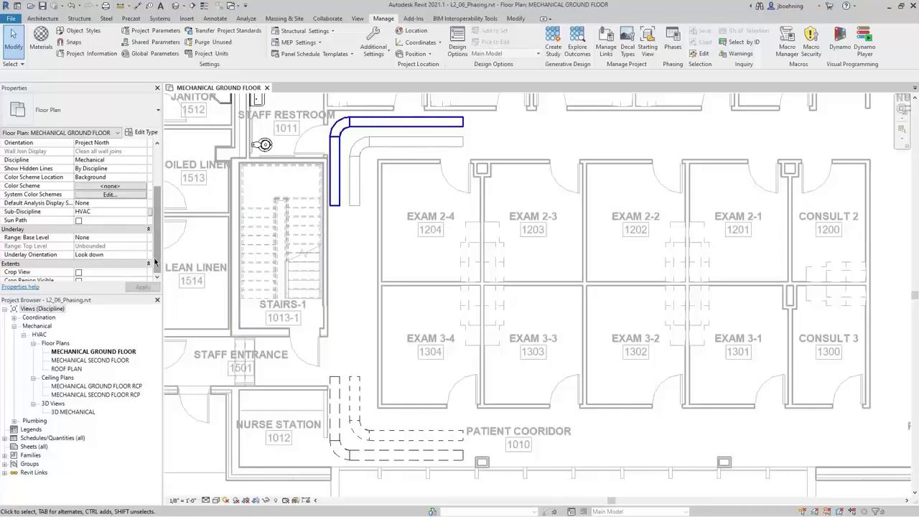
pyautogui.scroll(-6, 158, 279)
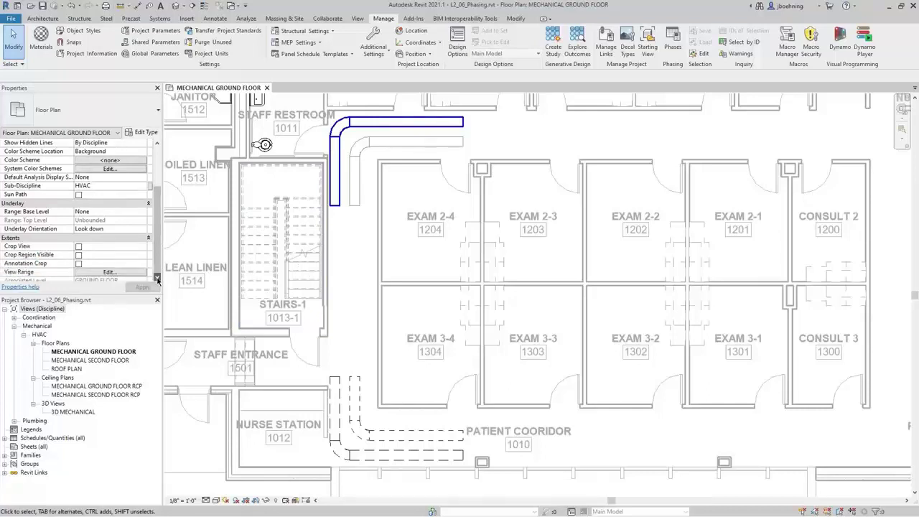
pyautogui.scroll(-1, 158, 280)
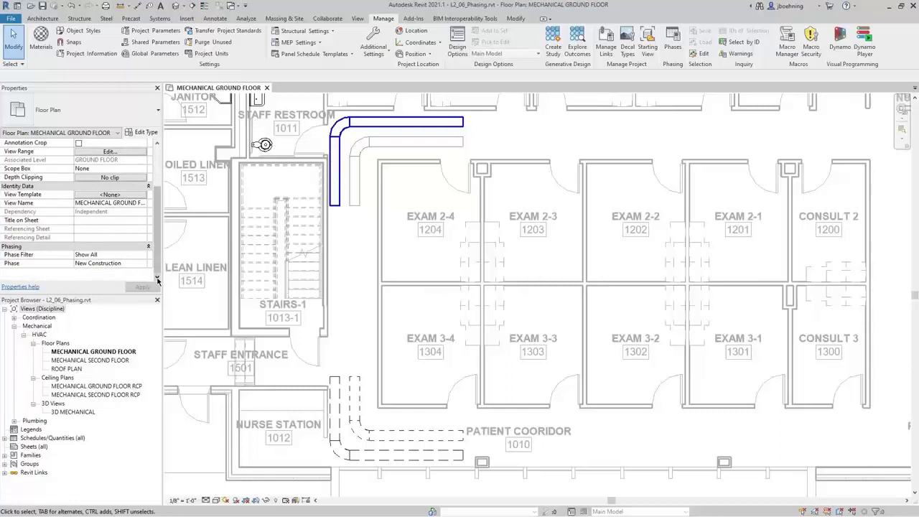
pyautogui.click(143, 263)
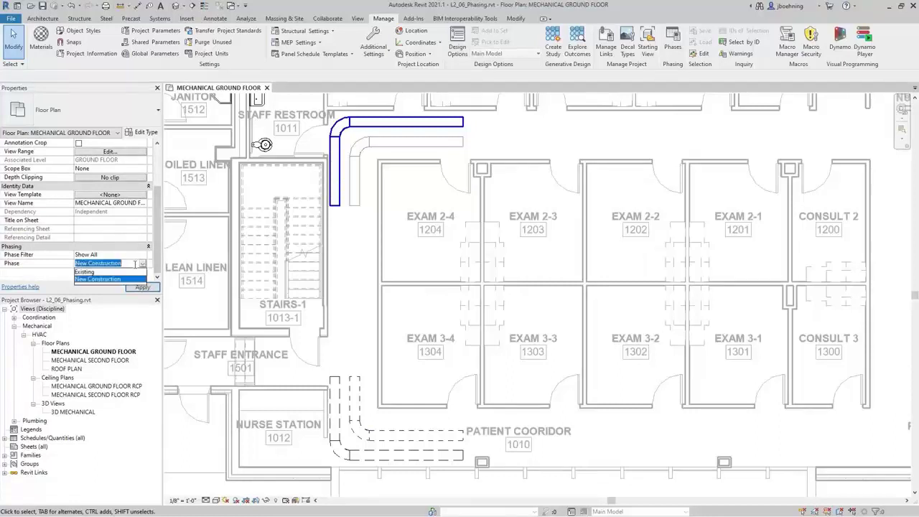
pyautogui.click(121, 273)
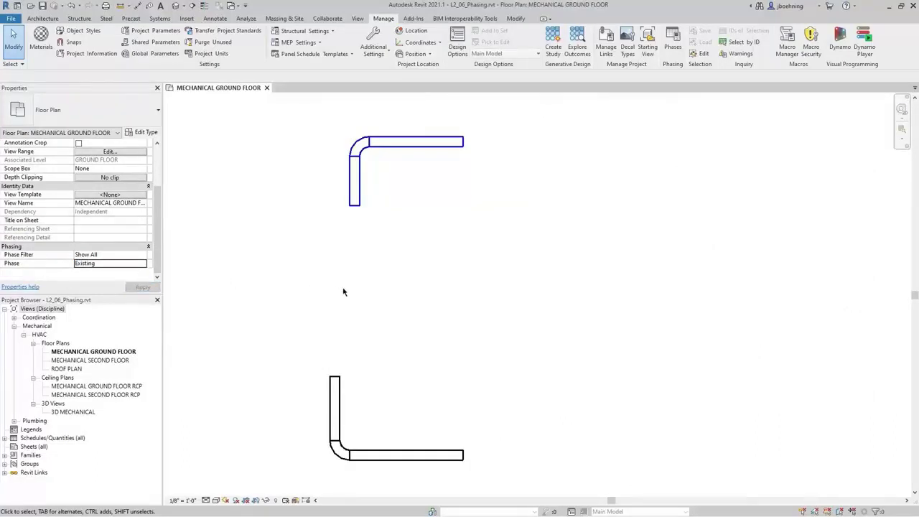
# Inspect the ducts shown in the Existing phase, including the phasing properties of the lower run's vertical duct
pyautogui.scroll(-1, 392, 308)
pyautogui.scroll(-1, 392, 307)
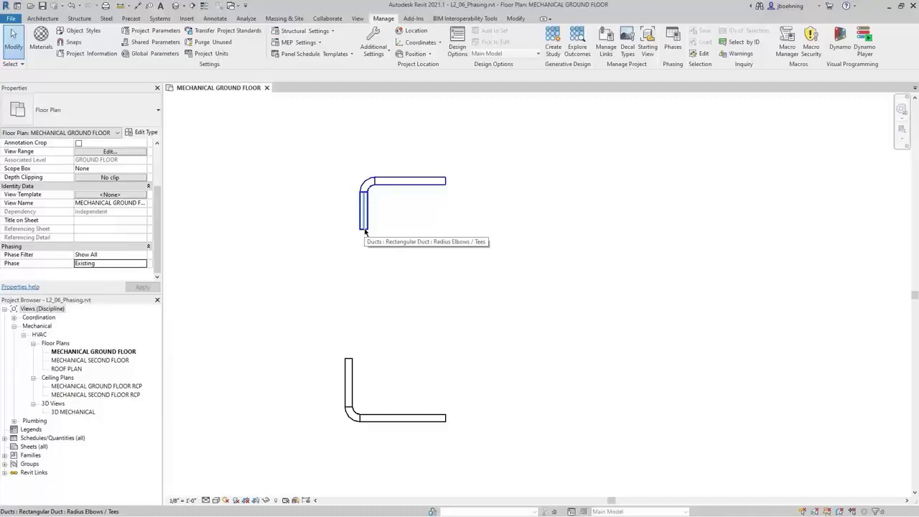
pyautogui.click(351, 380)
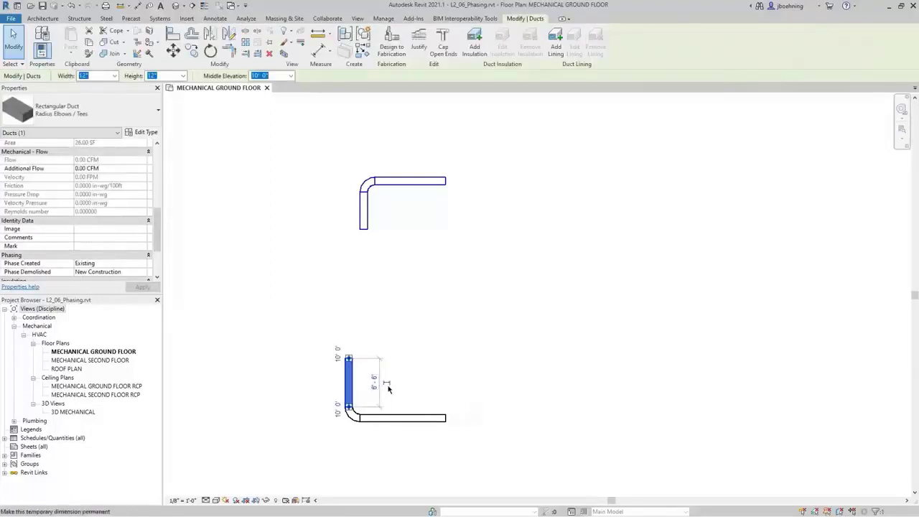
pyautogui.press('Escape')
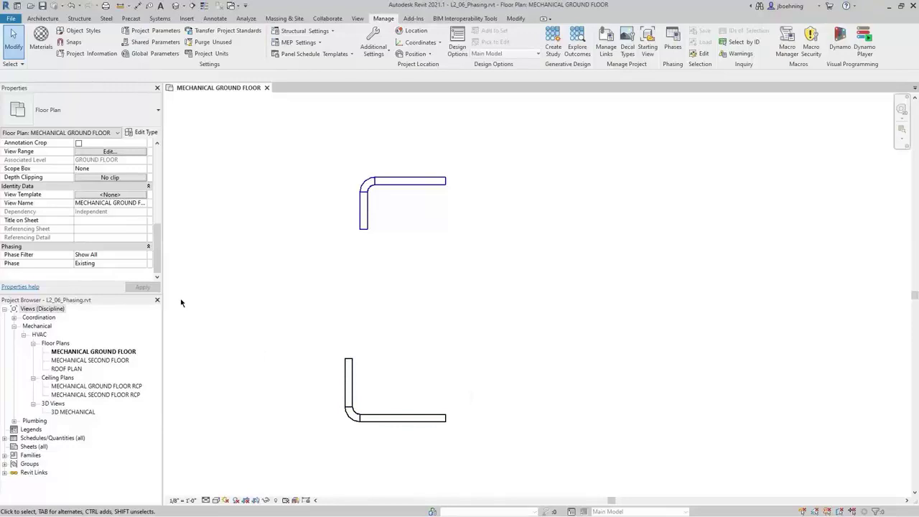
# Set the Phase of the Mechanical Ground Floor view back to New Construction
pyautogui.click(143, 263)
pyautogui.click(143, 264)
pyautogui.click(112, 280)
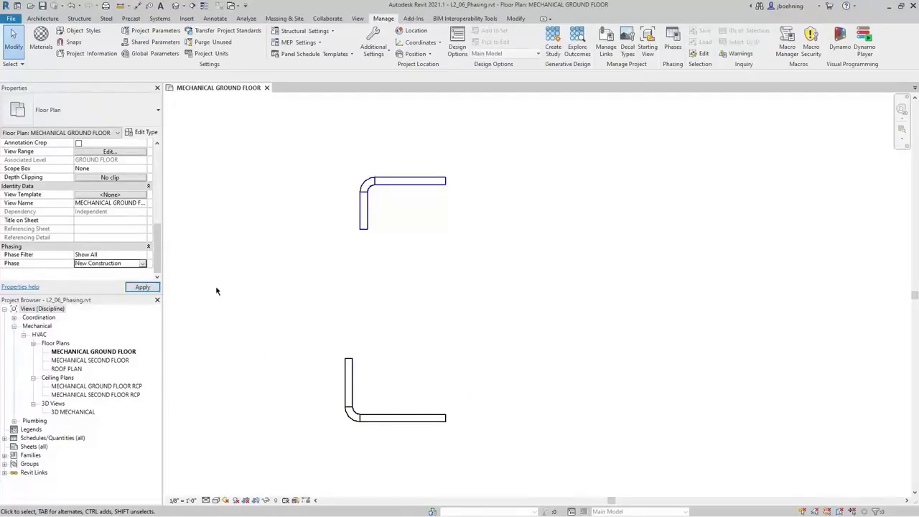
pyautogui.scroll(-1, 357, 307)
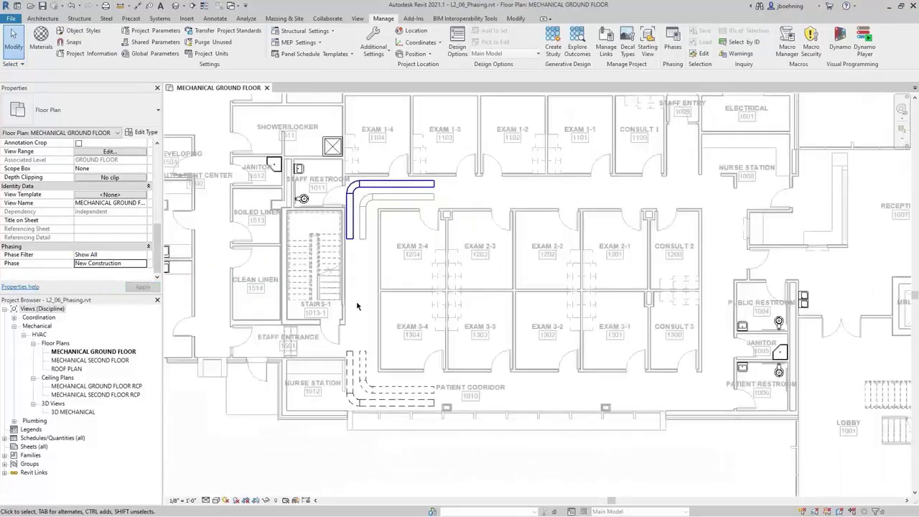
# Try the Show Complete phase filter on the Mechanical Ground Floor view, and return the view to Show All
pyautogui.click(112, 255)
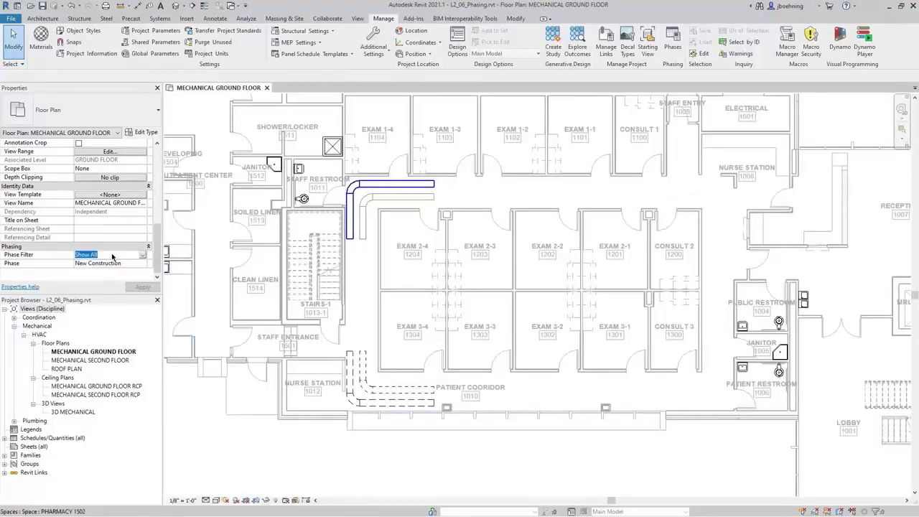
pyautogui.click(143, 256)
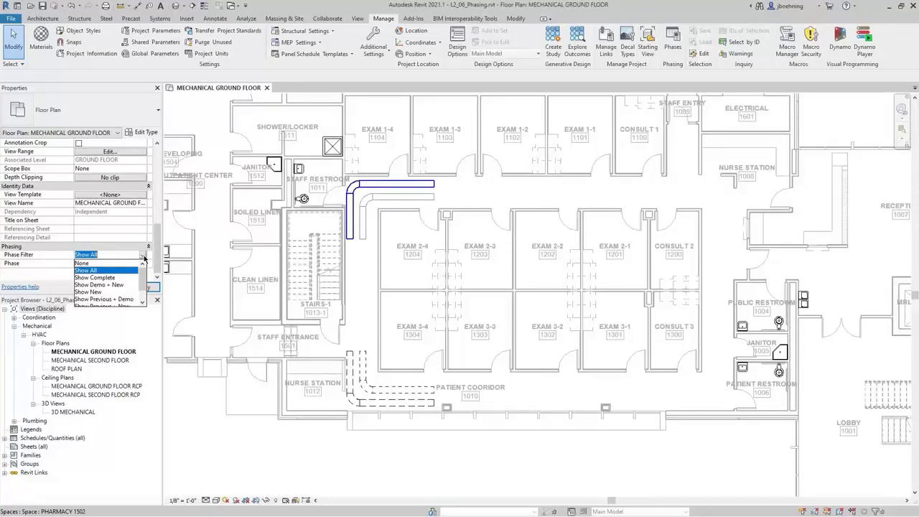
pyautogui.click(108, 278)
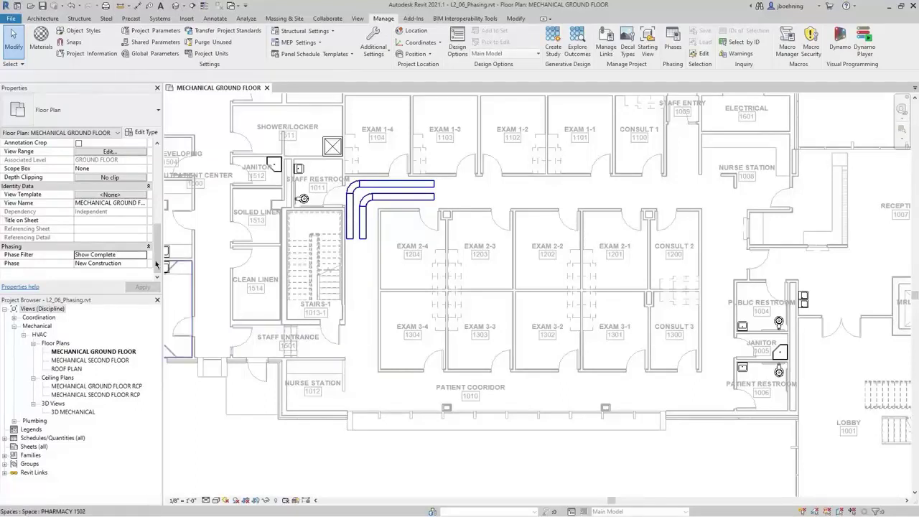
pyautogui.click(144, 256)
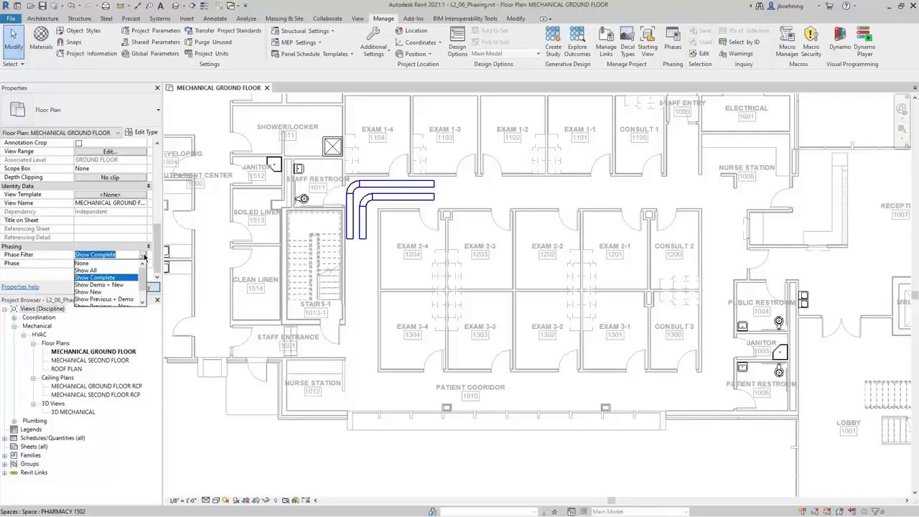
pyautogui.click(95, 270)
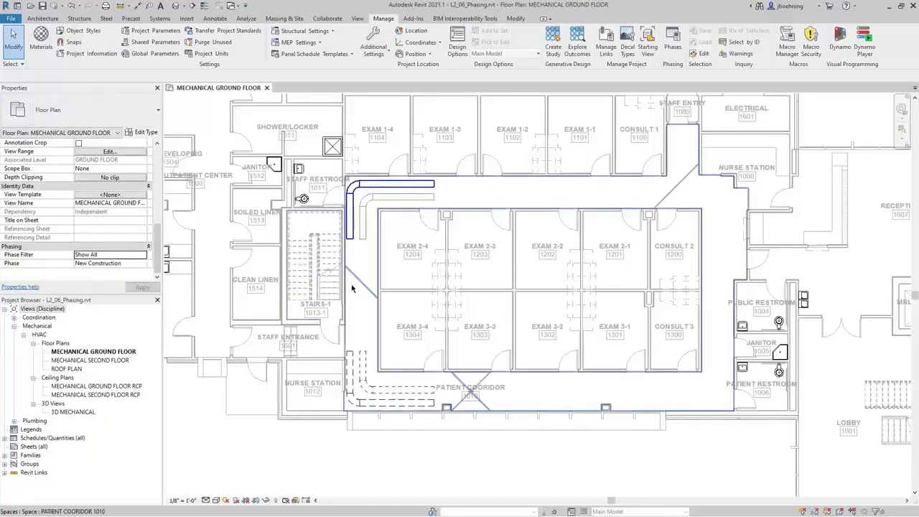
# Examine the project's phase filters, including the display options offered for New elements in the Show Complete filter
pyautogui.click(673, 52)
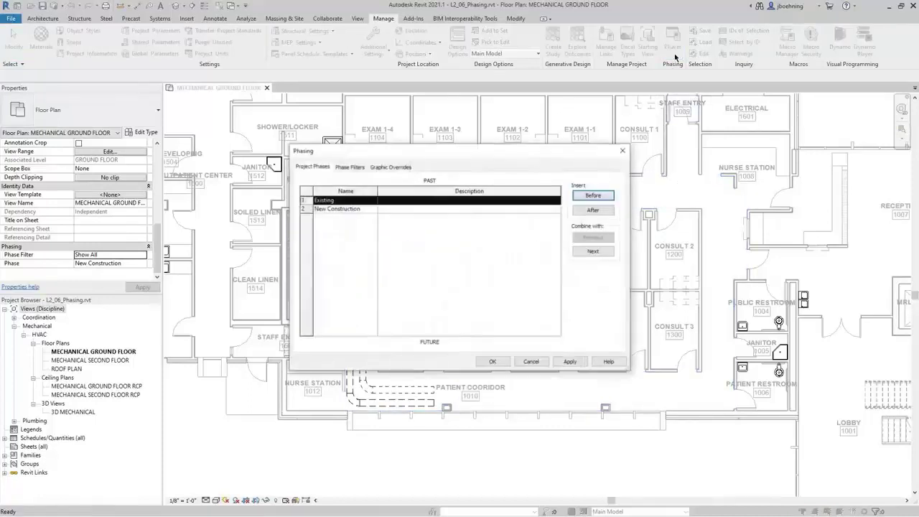
pyautogui.click(350, 167)
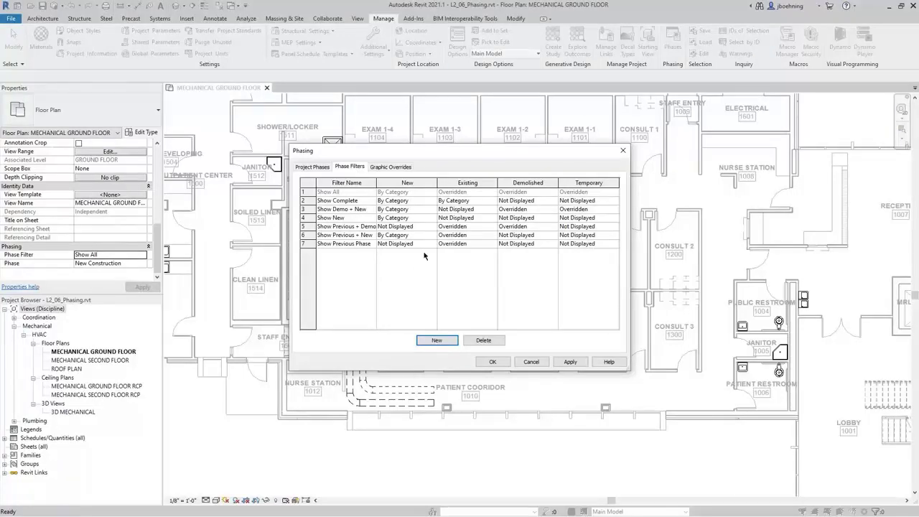
pyautogui.click(434, 202)
pyautogui.click(434, 203)
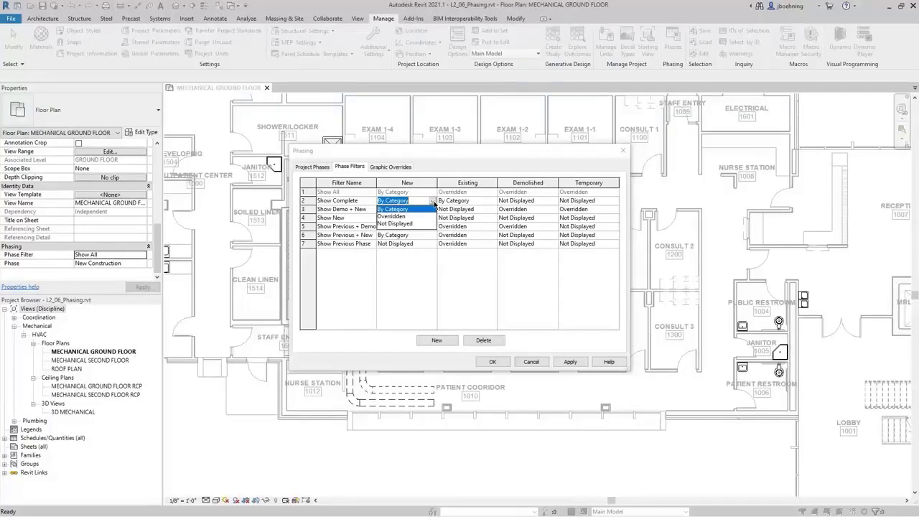
pyautogui.click(433, 206)
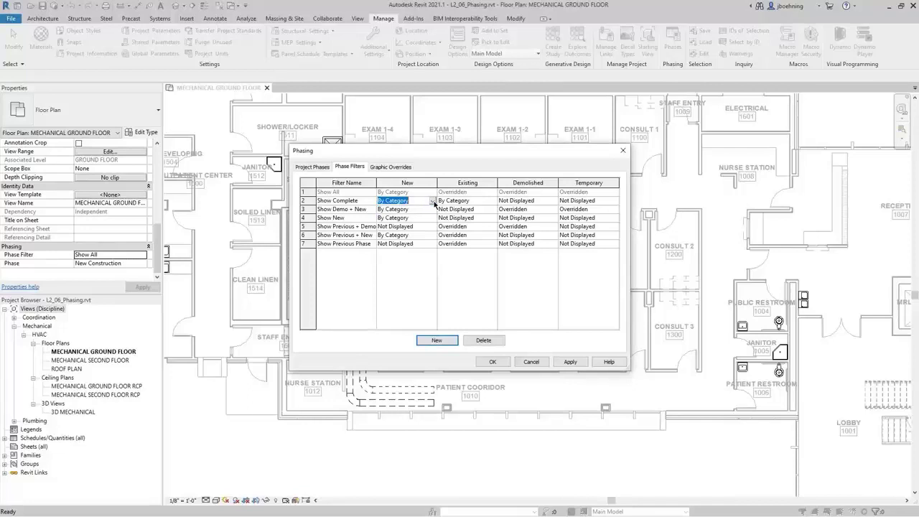
pyautogui.click(492, 363)
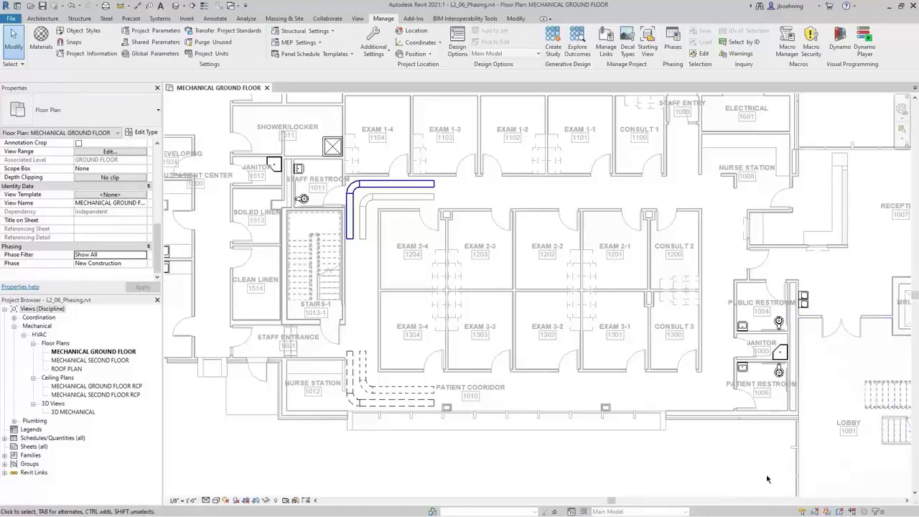
# Open the Phase Mapping settings in the type properties of the linked model ARCH_LINK.rvt
pyautogui.click(666, 427)
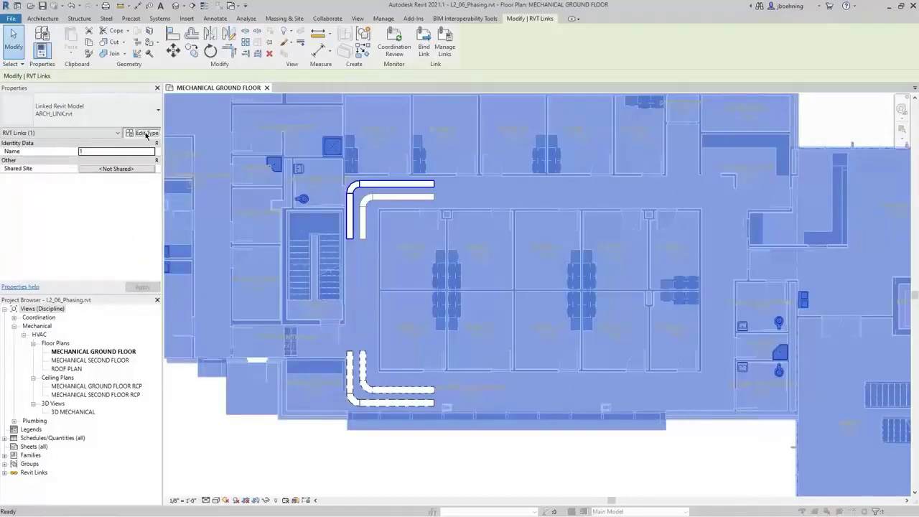
pyautogui.click(146, 133)
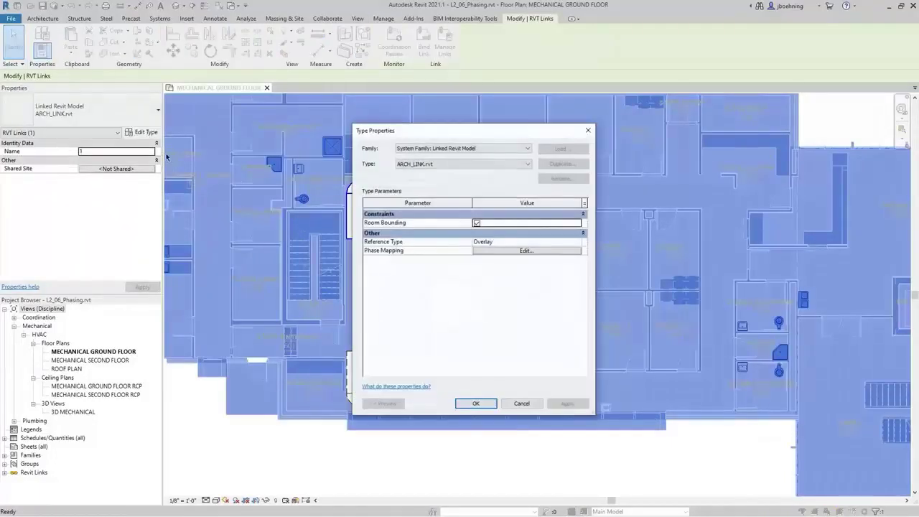
pyautogui.click(553, 253)
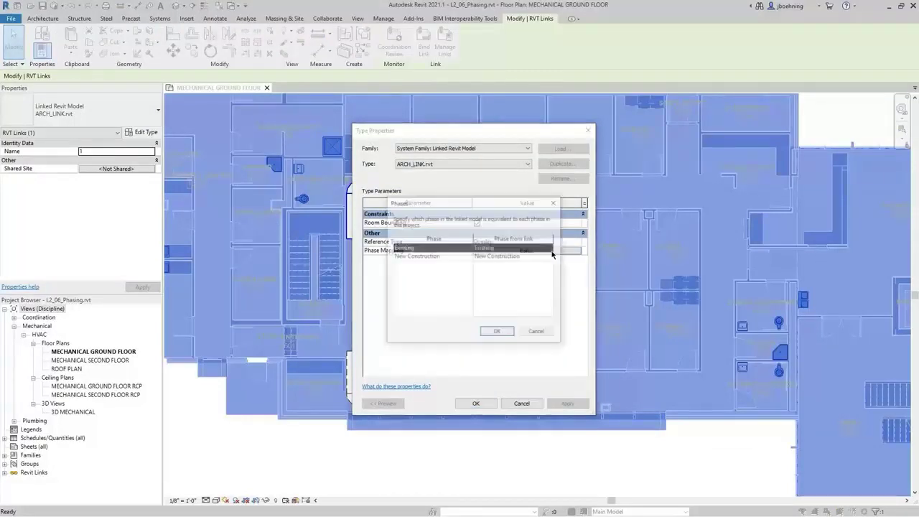
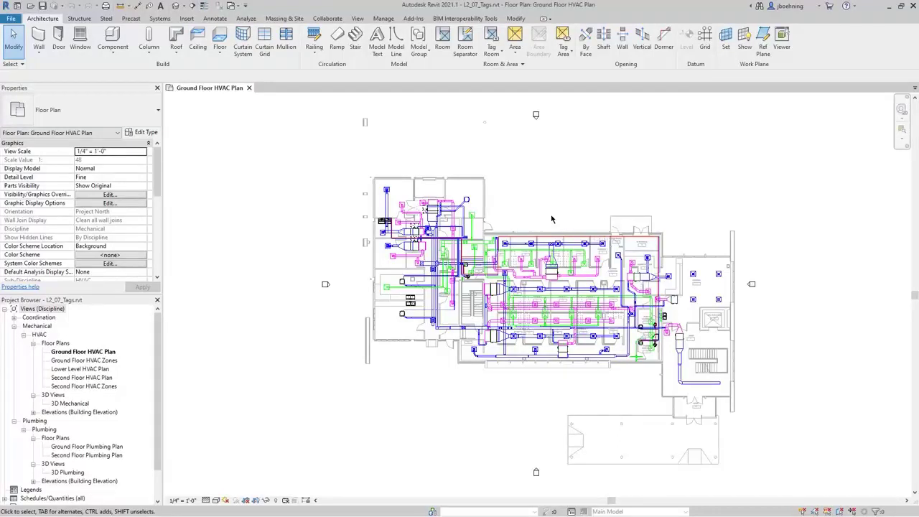
# Start Tag by Category in the Ground Floor HVAC Plan, keeping Mechanical Equipment Tag as the loaded tag for mechanical equipment
pyautogui.click(218, 20)
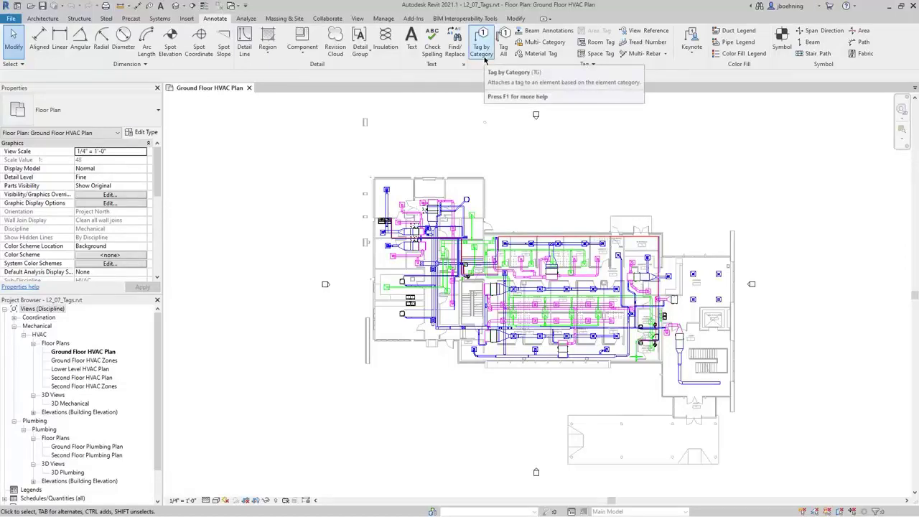
pyautogui.click(484, 58)
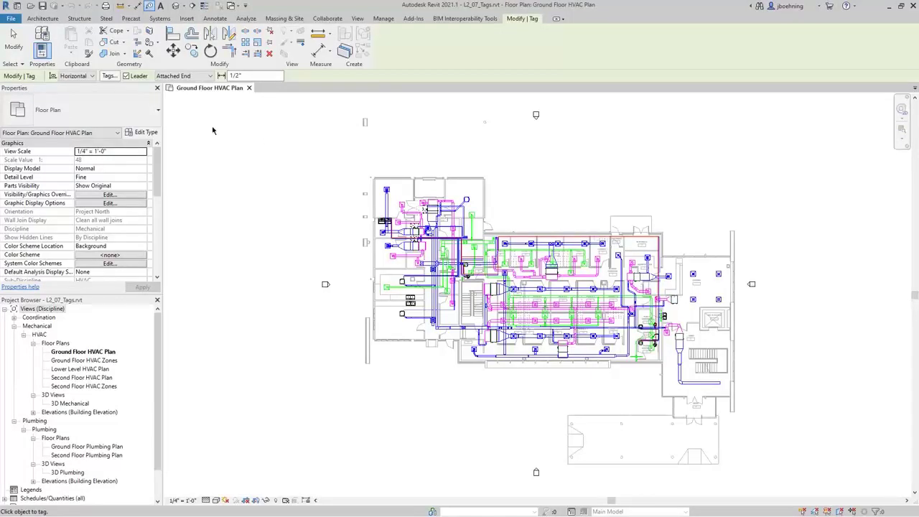
pyautogui.click(108, 76)
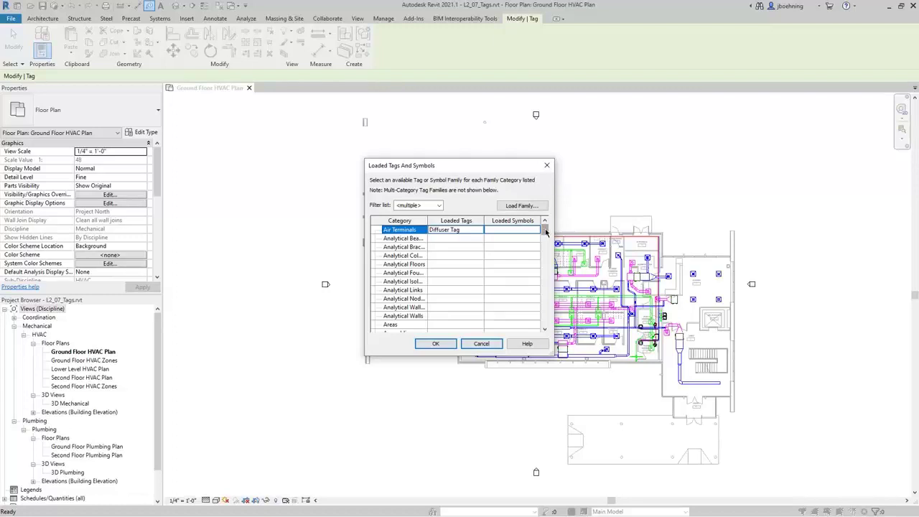
pyautogui.moveTo(546, 231); pyautogui.dragTo(544, 273)
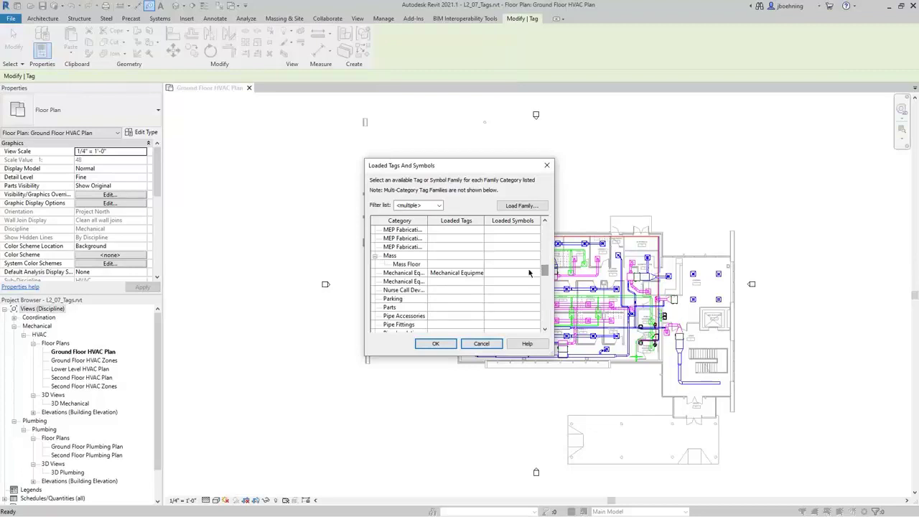
pyautogui.click(467, 273)
pyautogui.click(480, 274)
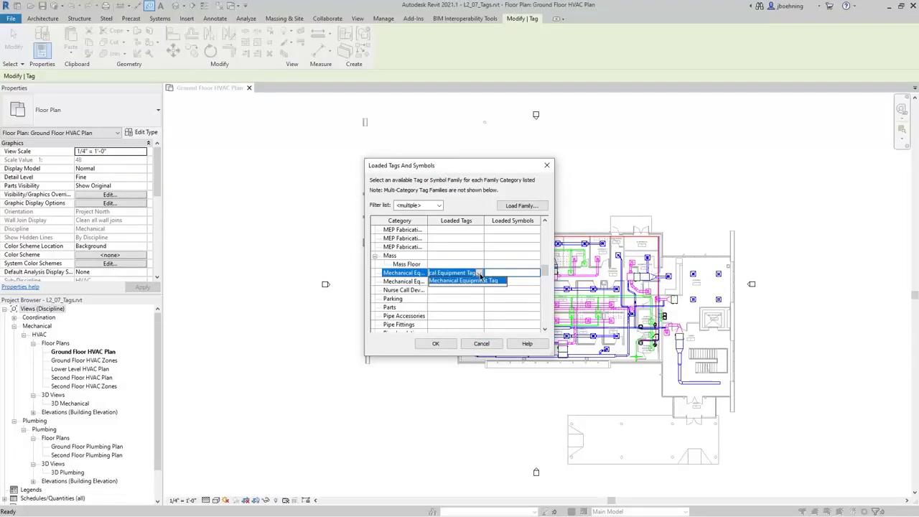
pyautogui.click(480, 277)
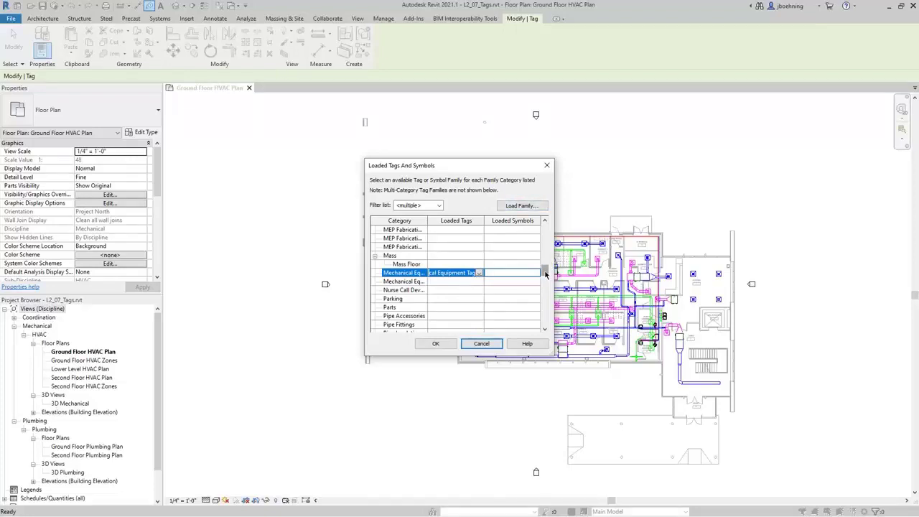
pyautogui.click(449, 345)
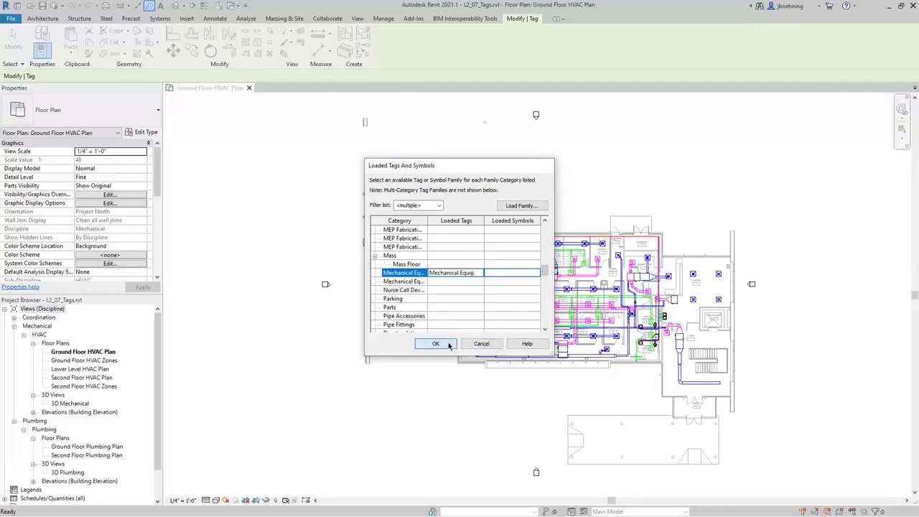
# Tag without leaders the two supply duct segments between Exam 1-4 and the Exam 1-2 tee, the mechanical unit and its adjoining return duct
pyautogui.scroll(1, 549, 247)
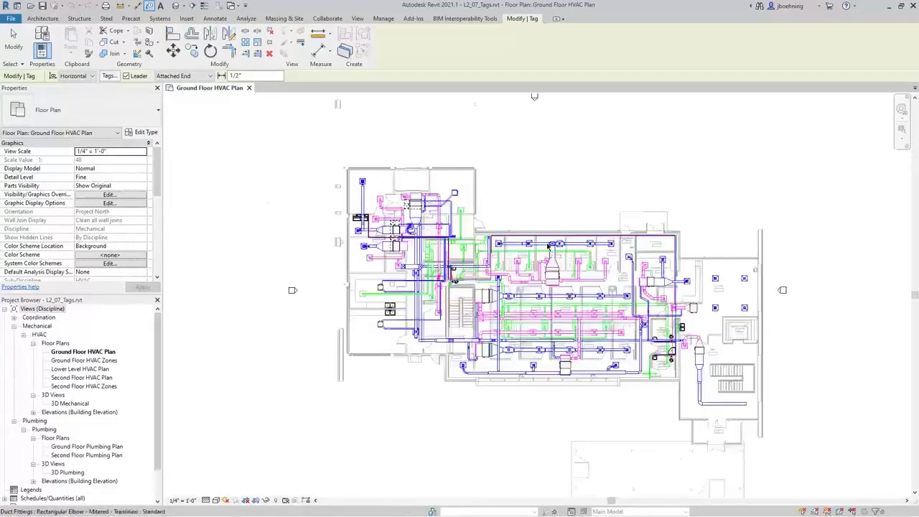
pyautogui.scroll(5, 548, 246)
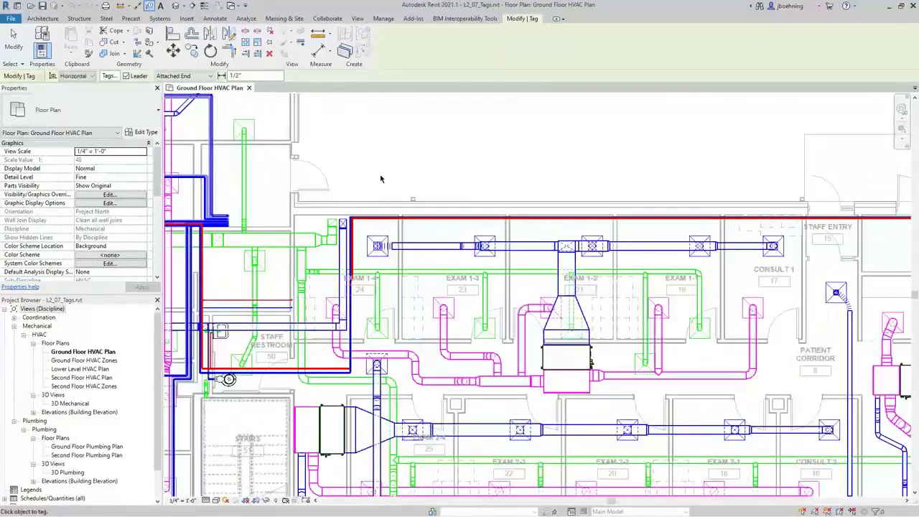
pyautogui.click(127, 78)
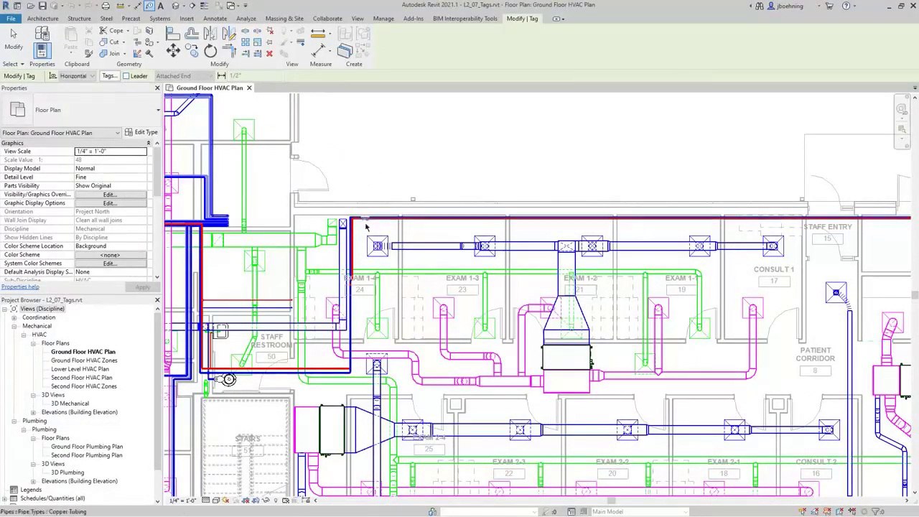
pyautogui.scroll(3, 451, 249)
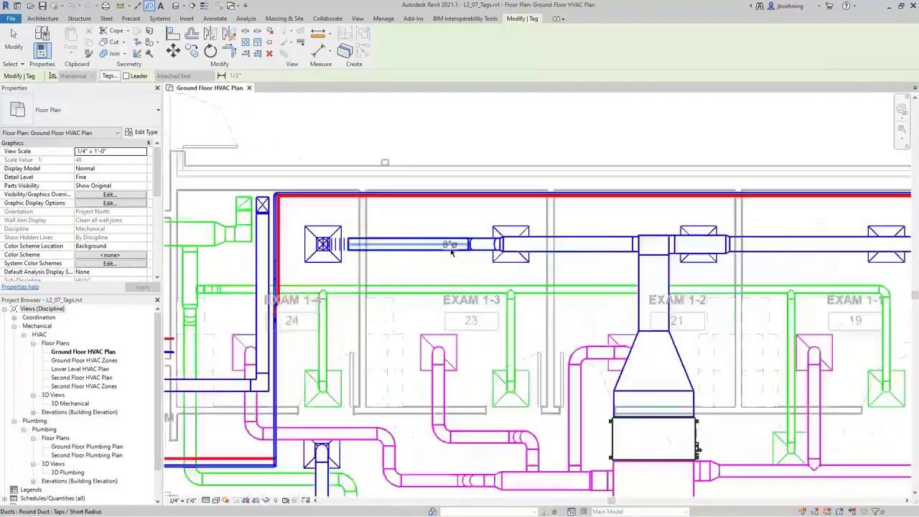
pyautogui.scroll(2, 451, 251)
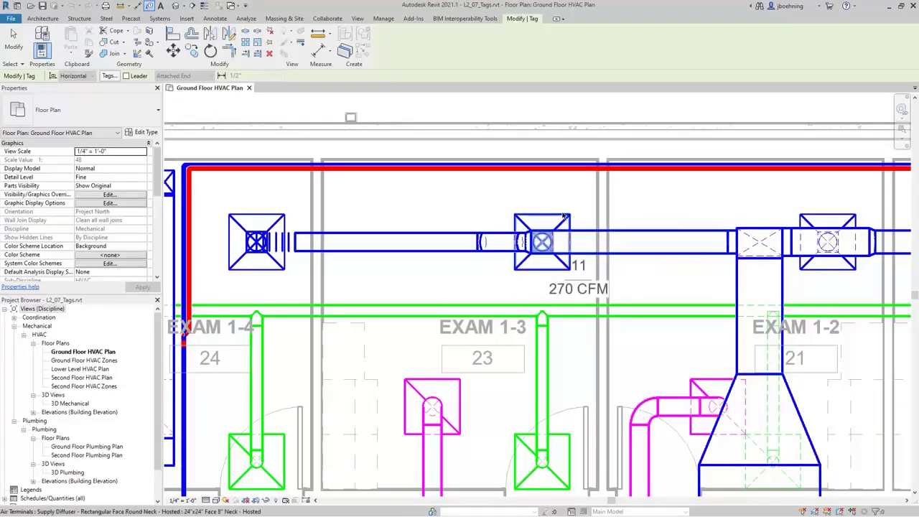
pyautogui.click(393, 238)
pyautogui.scroll(-1, 352, 220)
pyautogui.scroll(-1, 348, 220)
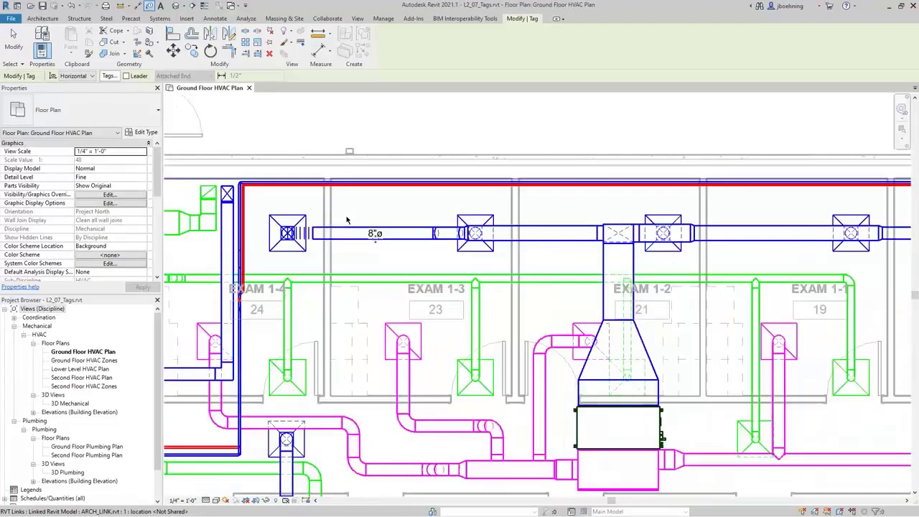
pyautogui.click(543, 234)
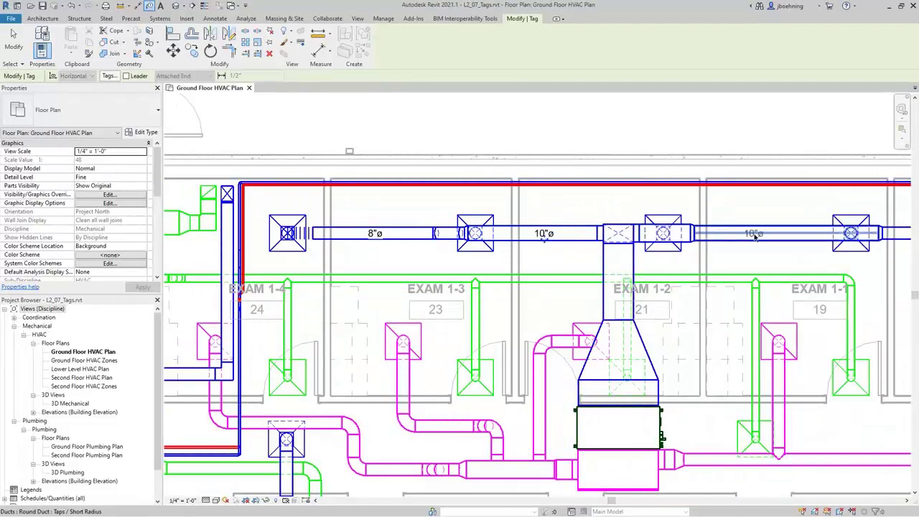
pyautogui.click(653, 429)
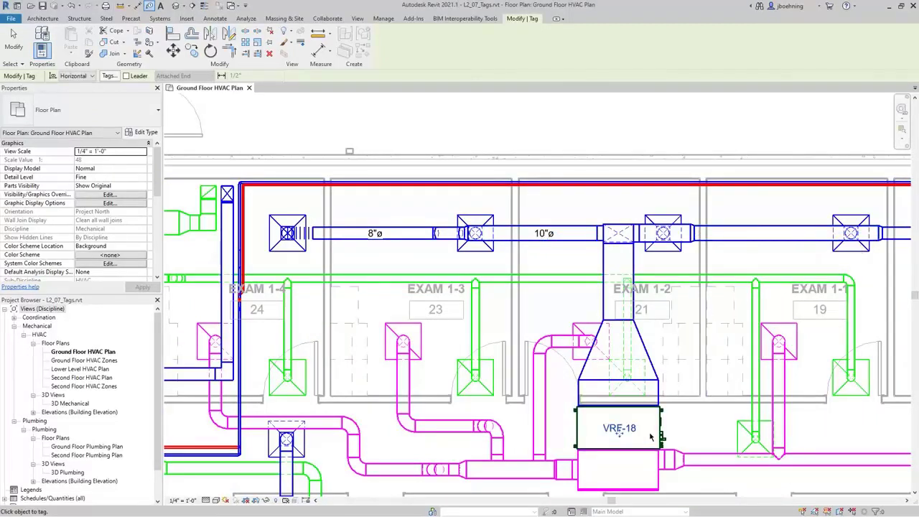
pyautogui.click(650, 476)
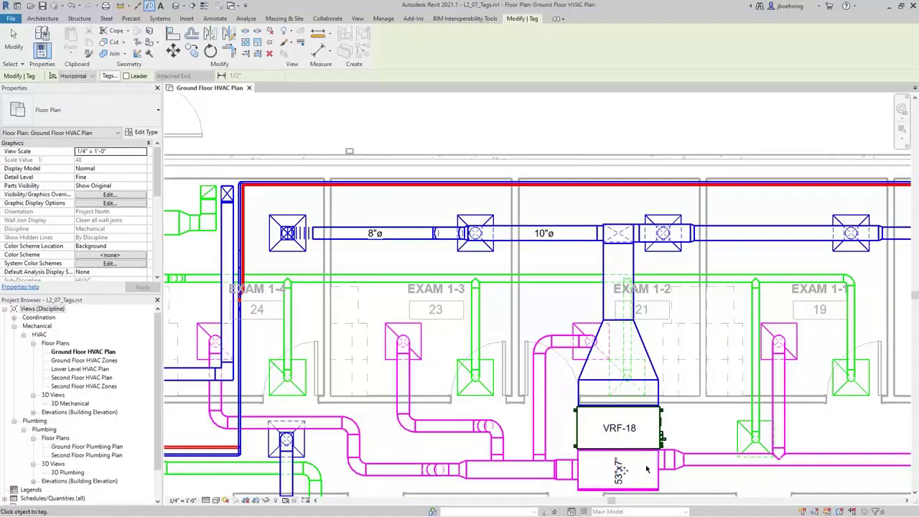
# Tag the supply duct running between Exam 1-2 and Exam 1-1 using an Attached End leader 1/2" long
pyautogui.scroll(-2, 546, 266)
pyautogui.moveTo(496, 201); pyautogui.dragTo(340, 190, button='middle')
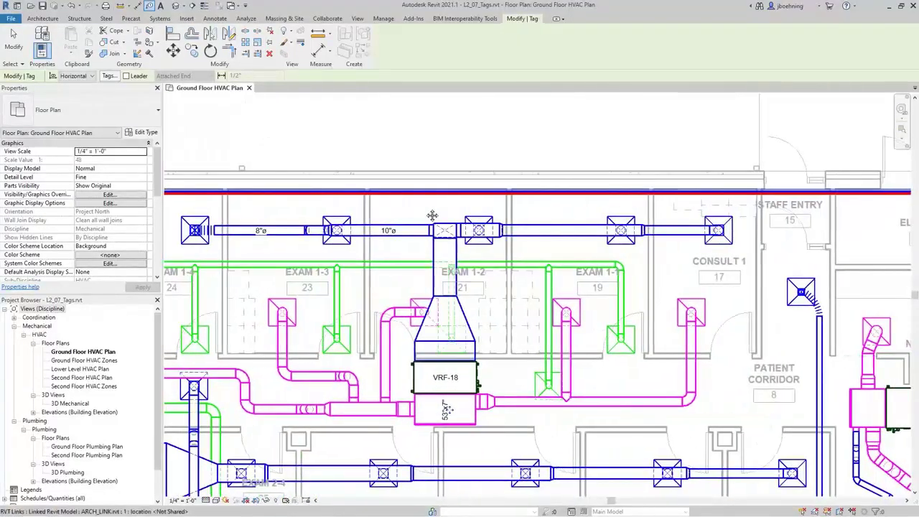
pyautogui.click(127, 76)
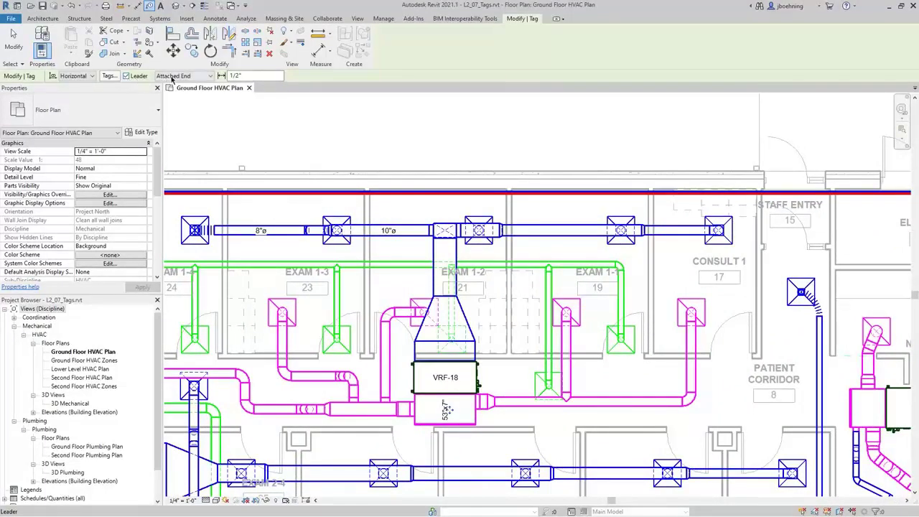
pyautogui.click(196, 78)
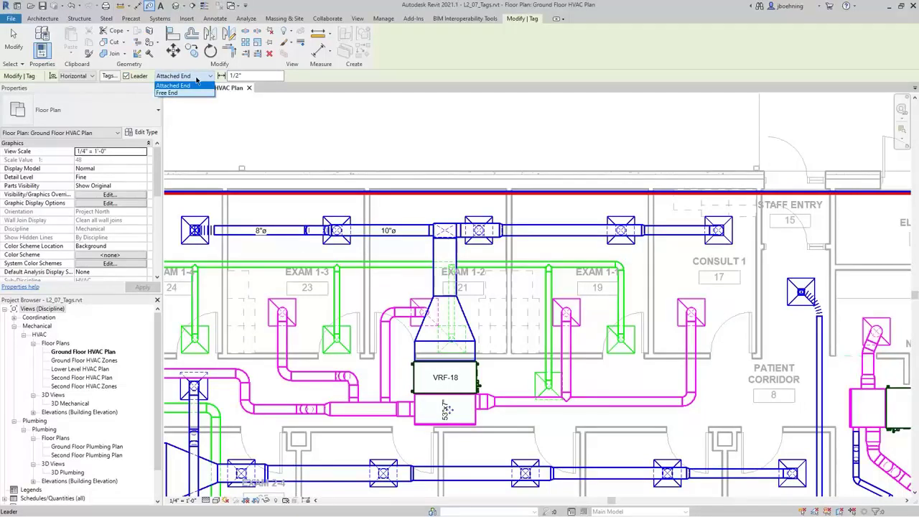
pyautogui.click(193, 86)
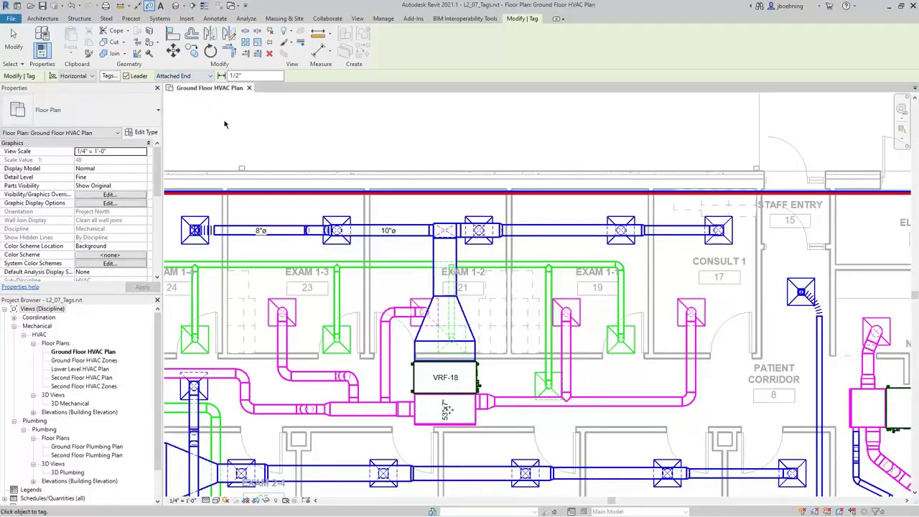
pyautogui.click(545, 230)
pyautogui.scroll(4, 552, 213)
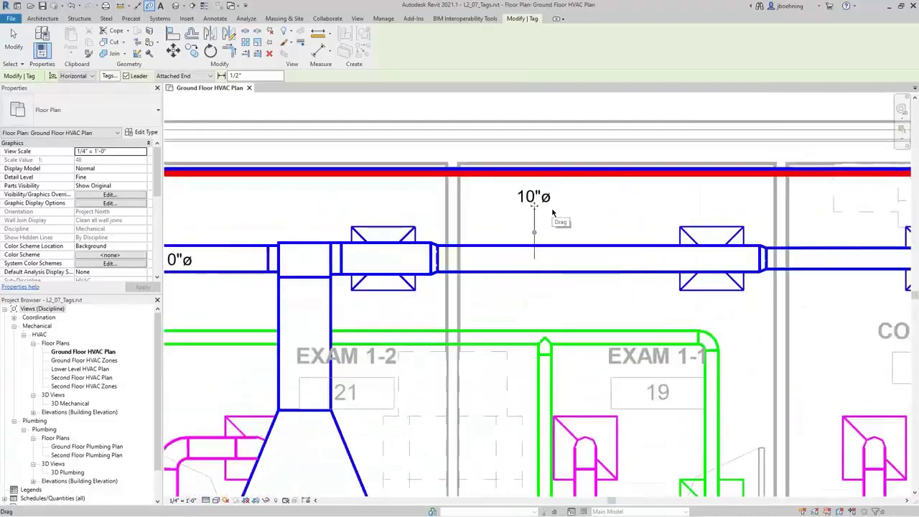
# Tag the supply duct between Exam 1-1 and Consult 1 using a bent Free End leader, and move the leader end to the duct's upper edge
pyautogui.moveTo(577, 215); pyautogui.dragTo(385, 216, button='middle')
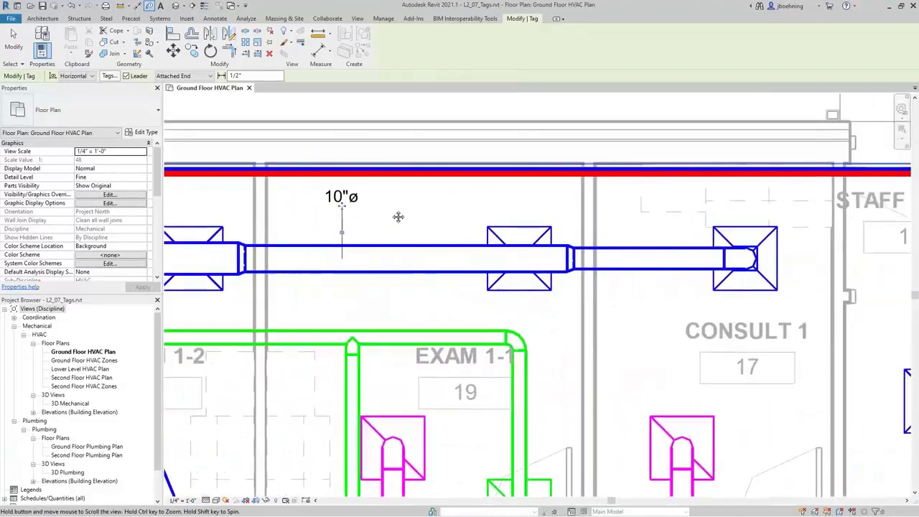
pyautogui.click(211, 76)
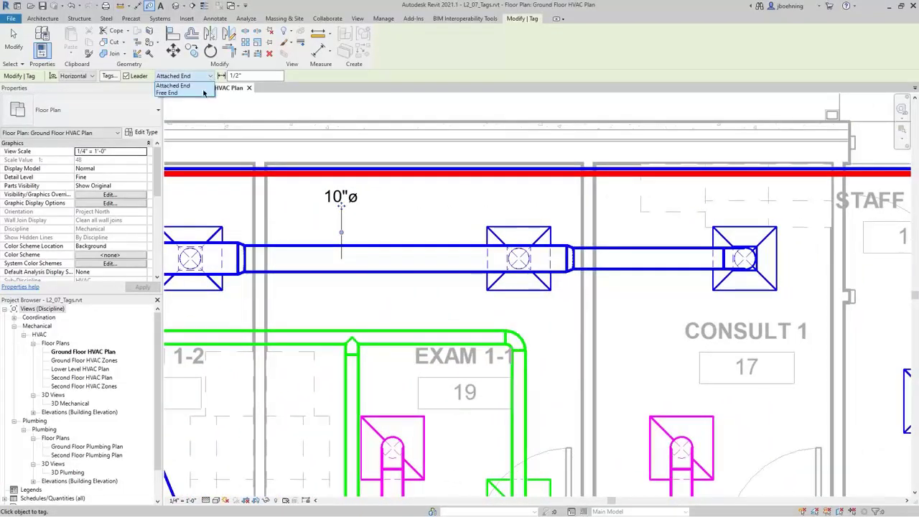
pyautogui.click(172, 90)
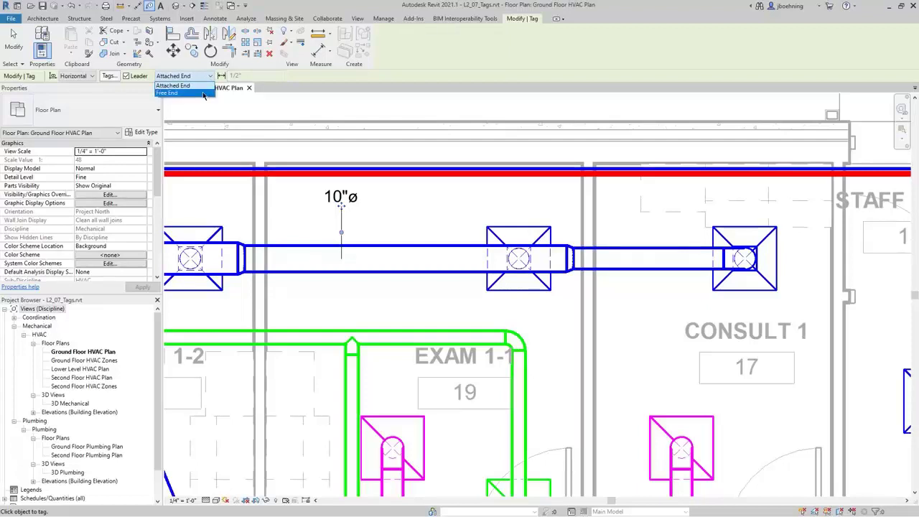
pyautogui.click(609, 266)
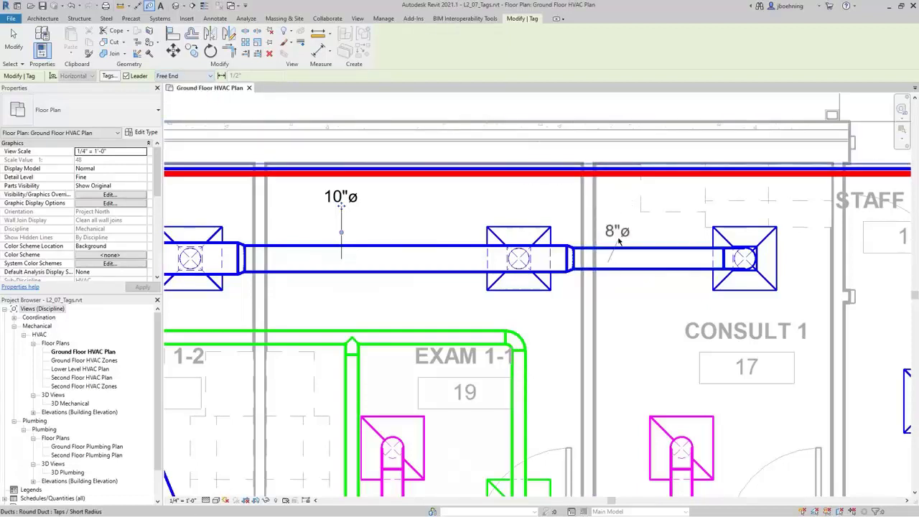
pyautogui.click(622, 218)
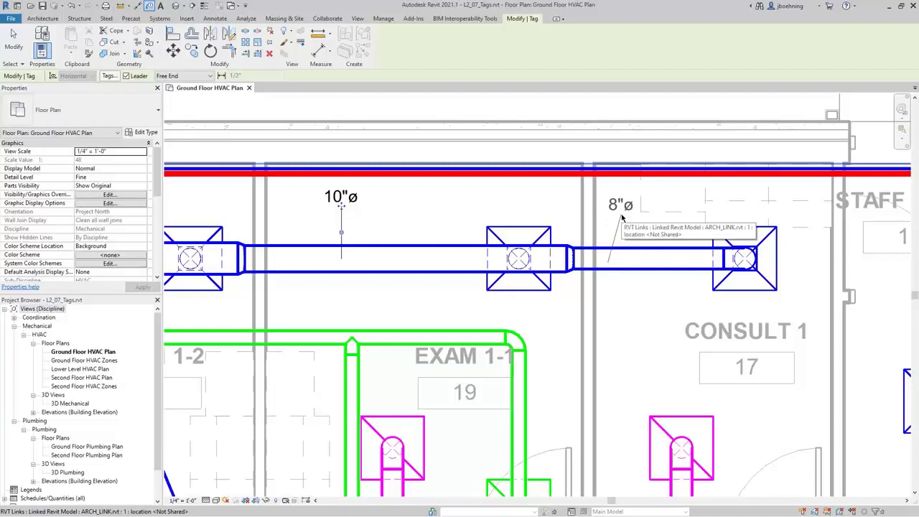
pyautogui.moveTo(624, 218); pyautogui.dragTo(651, 219)
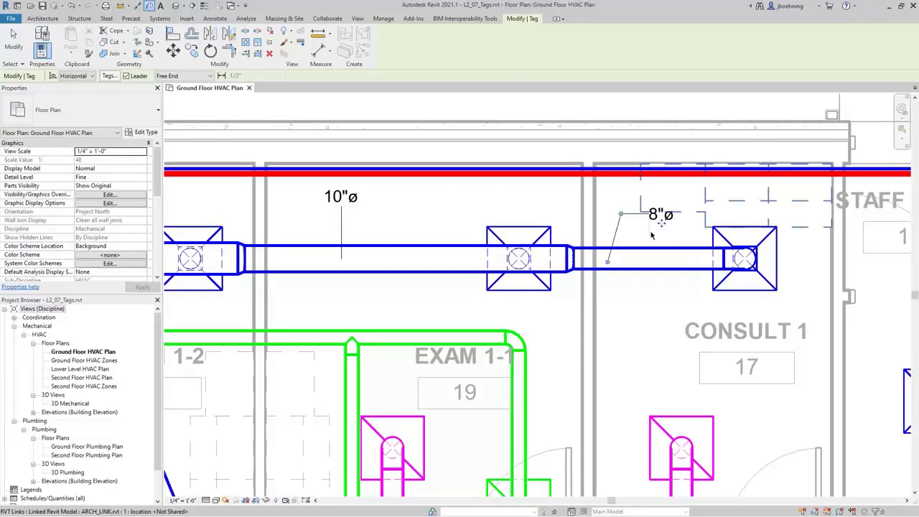
pyautogui.scroll(1, 644, 241)
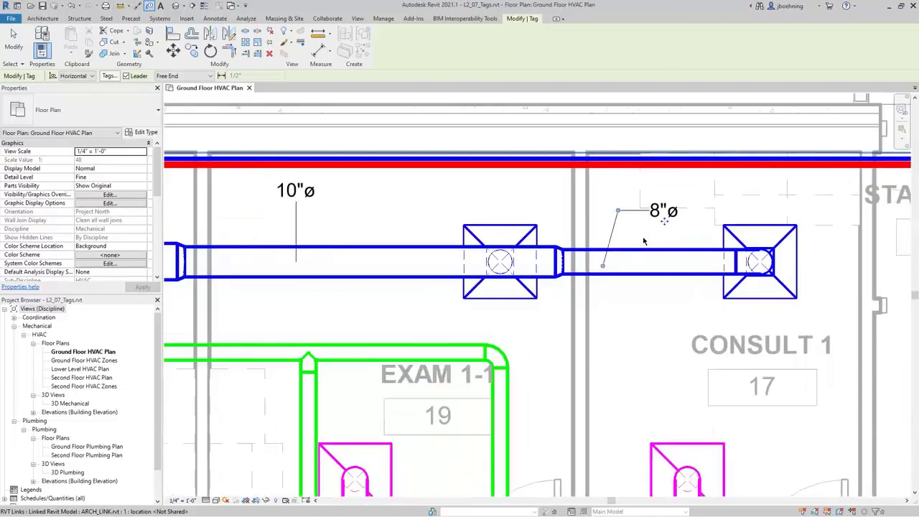
pyautogui.press('Escape')
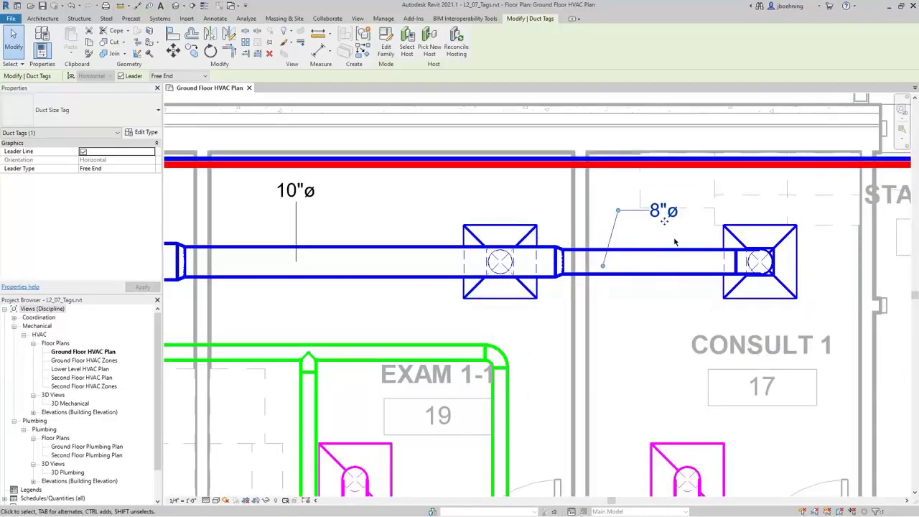
pyautogui.scroll(2, 675, 242)
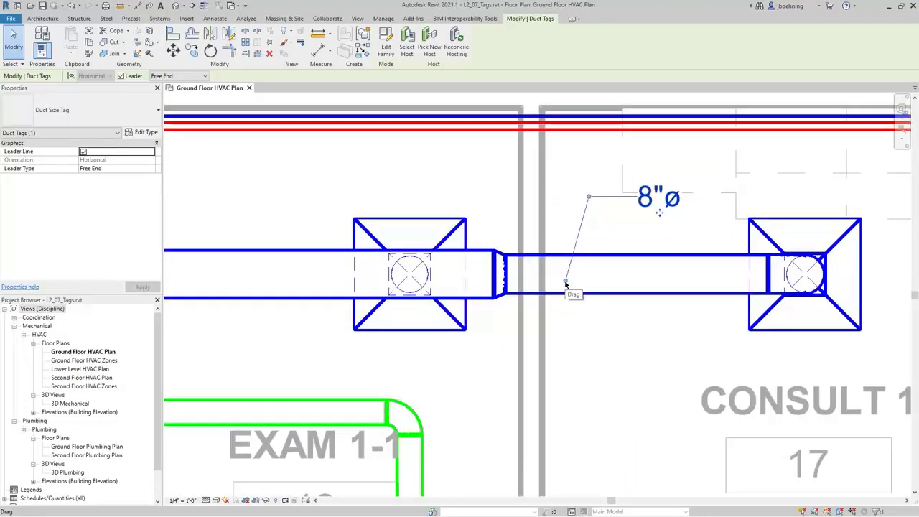
pyautogui.moveTo(566, 284); pyautogui.dragTo(566, 253)
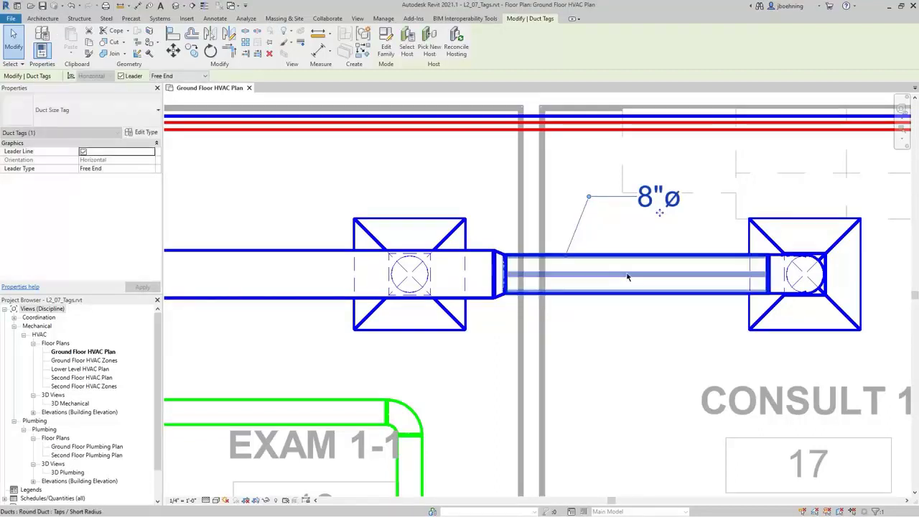
# Move the size tag of the Exam 1-1 supply duct toward Consult 1 and bend its leader on the Exam 1-2 side
pyautogui.scroll(-1, 631, 278)
pyautogui.scroll(-2, 631, 277)
pyautogui.click(344, 211)
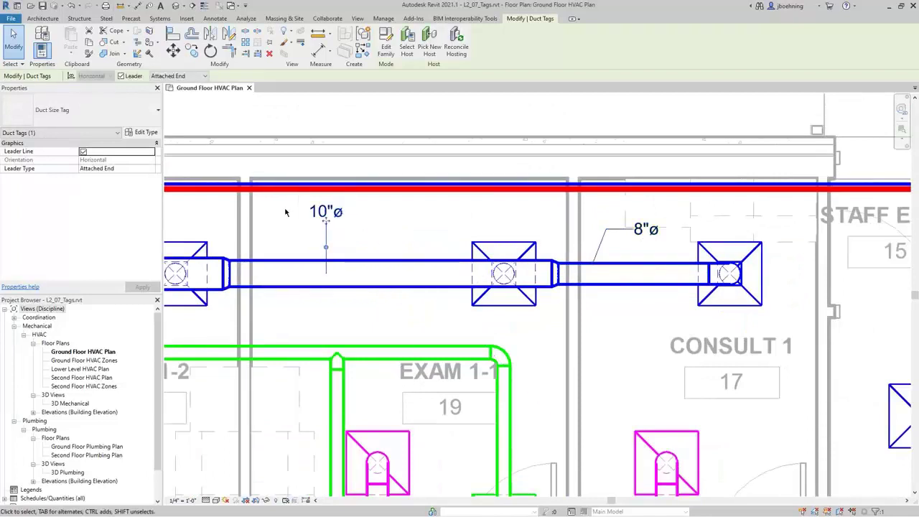
pyautogui.scroll(2, 284, 213)
pyautogui.scroll(1, 287, 219)
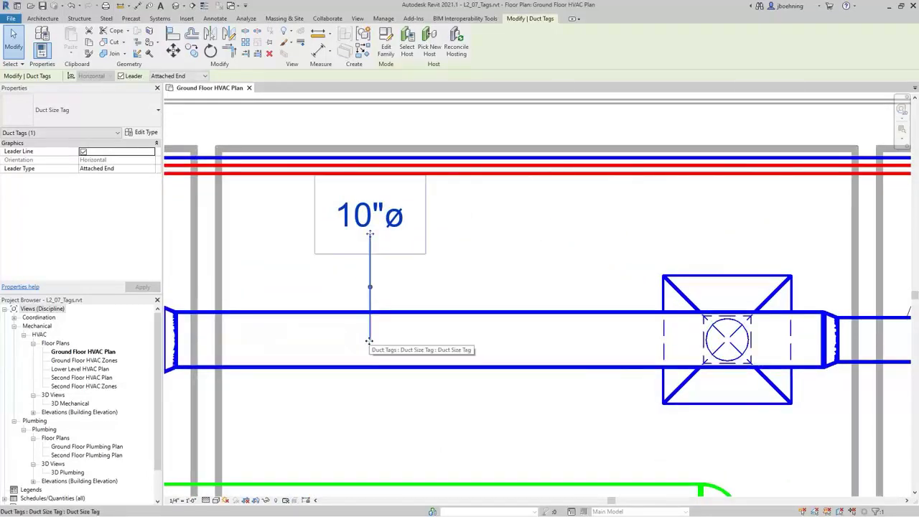
pyautogui.moveTo(369, 233); pyautogui.dragTo(436, 231)
pyautogui.moveTo(436, 286); pyautogui.dragTo(364, 211)
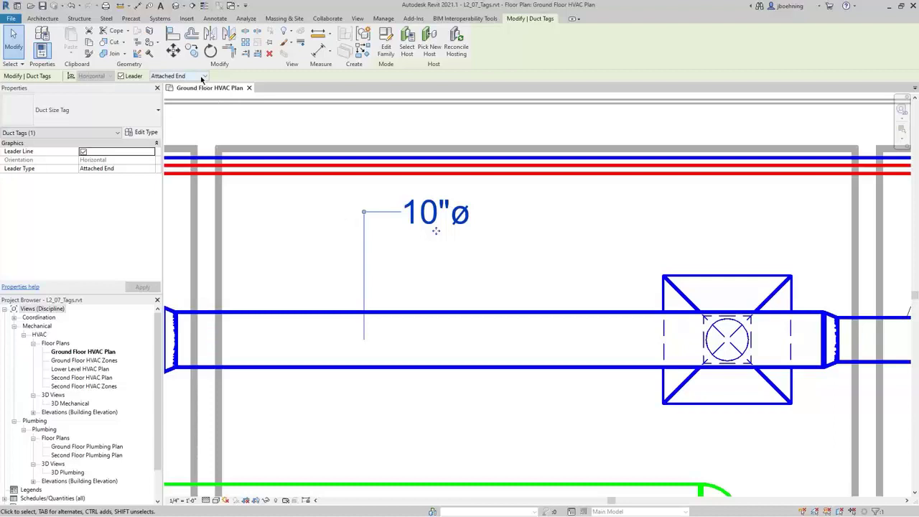
# Straighten the Exam 1-1 duct tag's leader by turning it off and on again, keeping the Attached End type
pyautogui.click(202, 79)
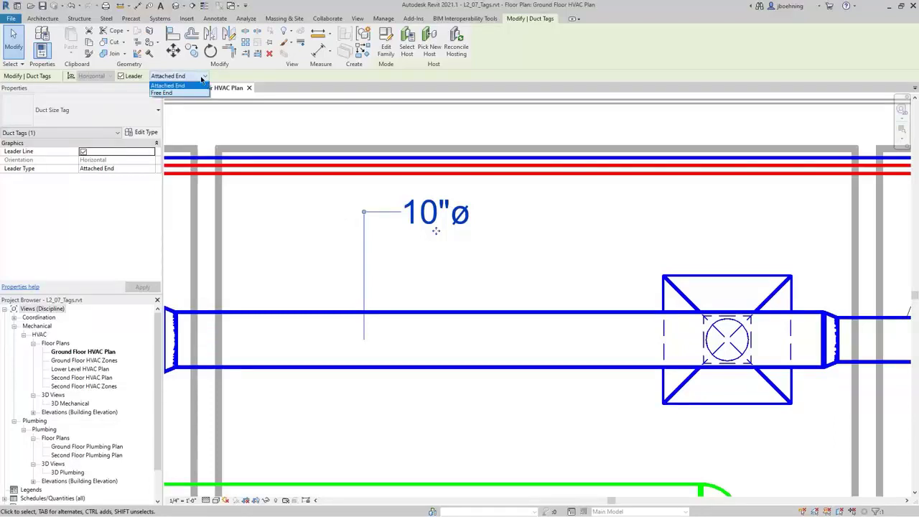
pyautogui.click(202, 79)
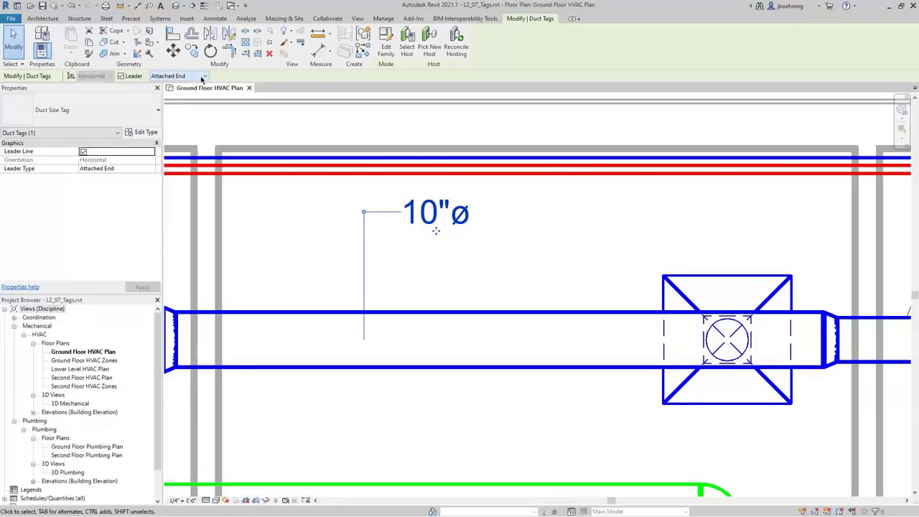
pyautogui.click(122, 76)
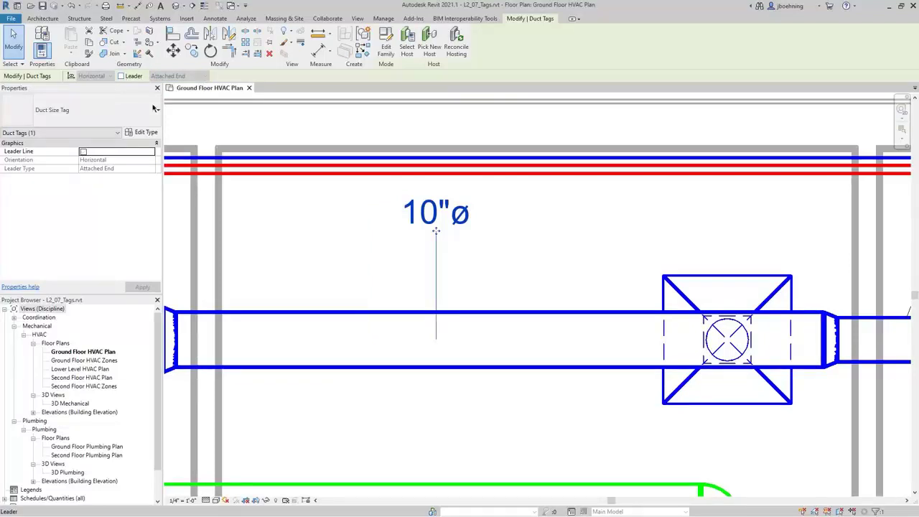
pyautogui.click(122, 77)
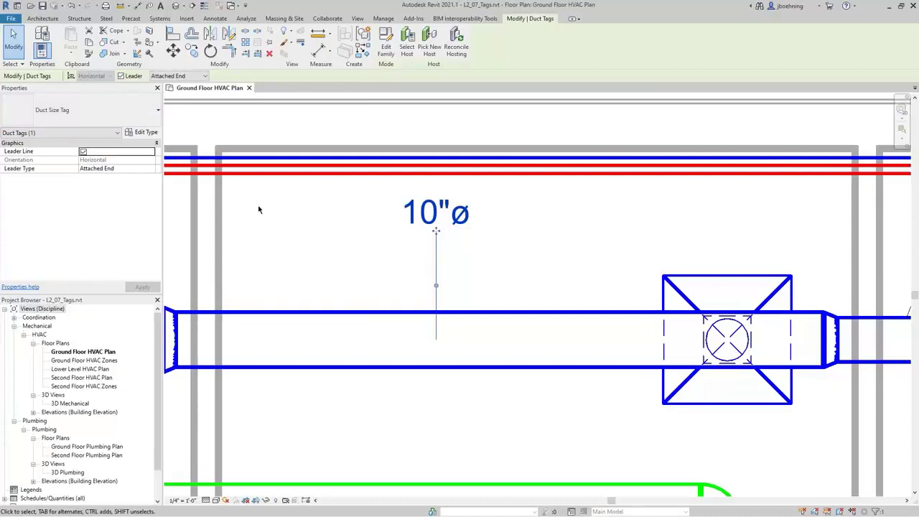
# Set the Leader Arrowhead of the Duct Size Tag type to Arrow Filled 20 Degree
pyautogui.click(149, 134)
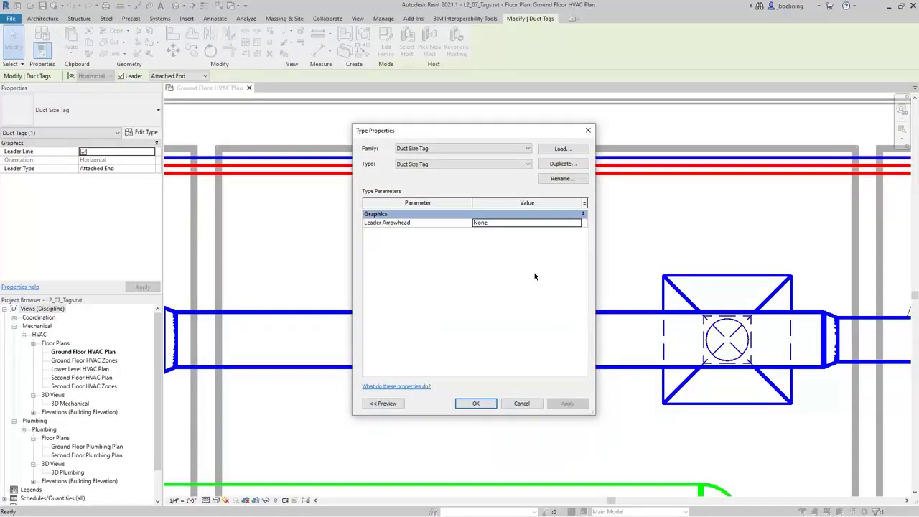
pyautogui.click(515, 226)
pyautogui.click(577, 224)
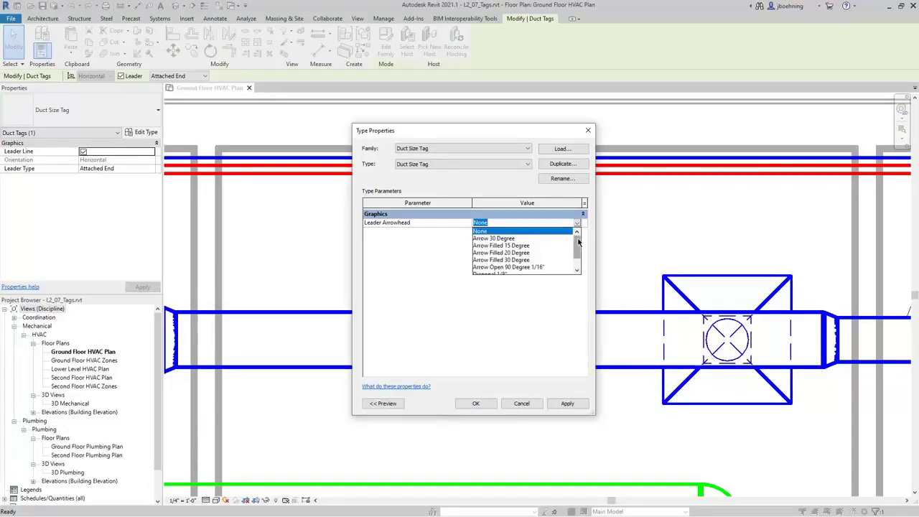
pyautogui.moveTo(578, 243); pyautogui.dragTo(577, 246)
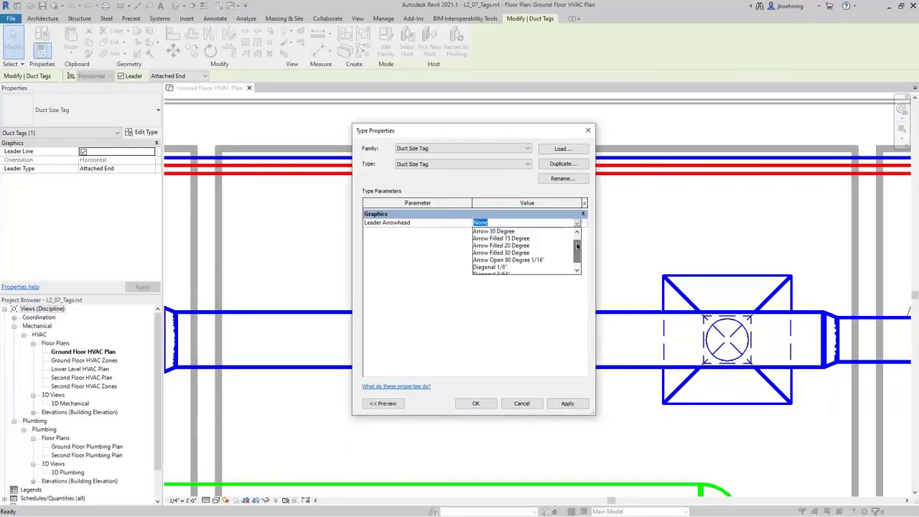
pyautogui.click(523, 246)
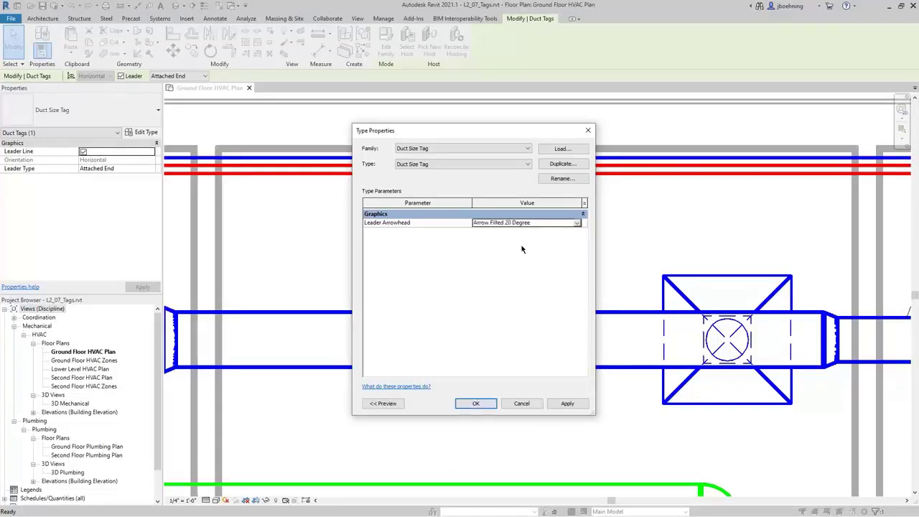
pyautogui.click(476, 403)
pyautogui.scroll(-5, 501, 301)
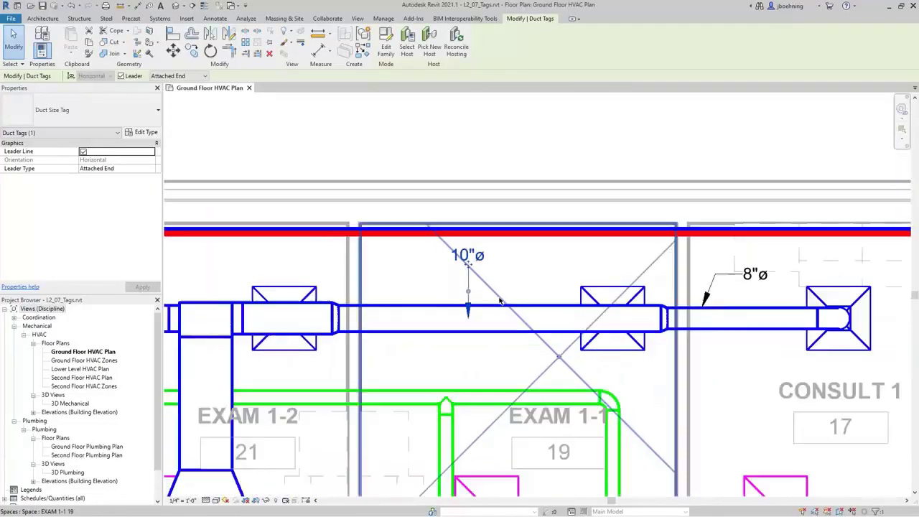
pyautogui.scroll(2, 560, 273)
pyautogui.moveTo(560, 273); pyautogui.dragTo(460, 273, button='middle')
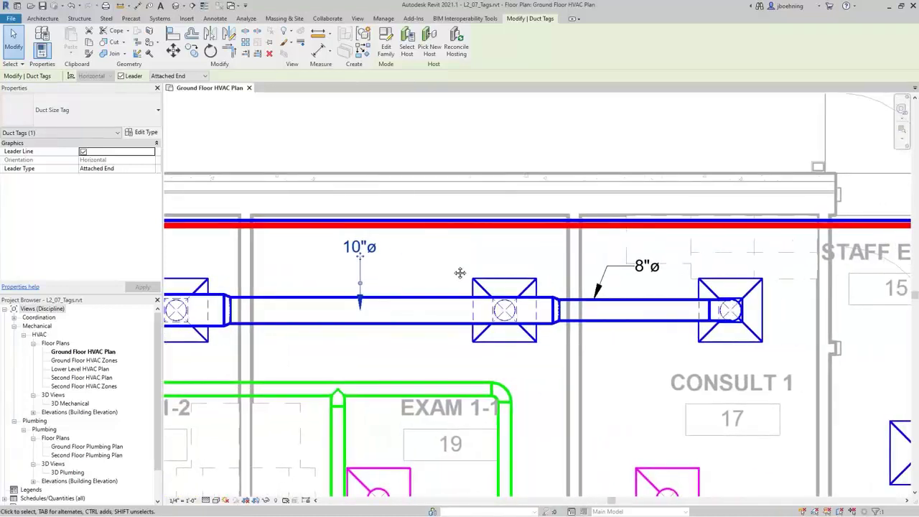
pyautogui.scroll(-3, 460, 273)
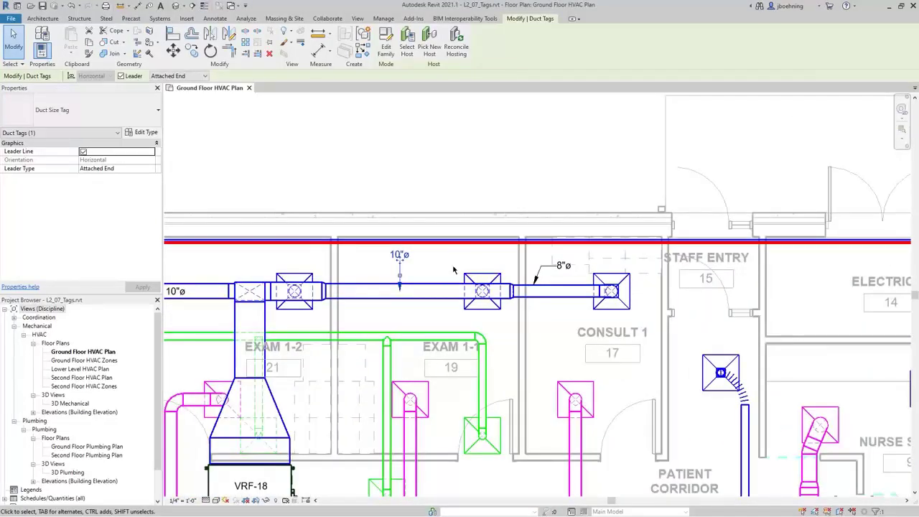
pyautogui.click(460, 201)
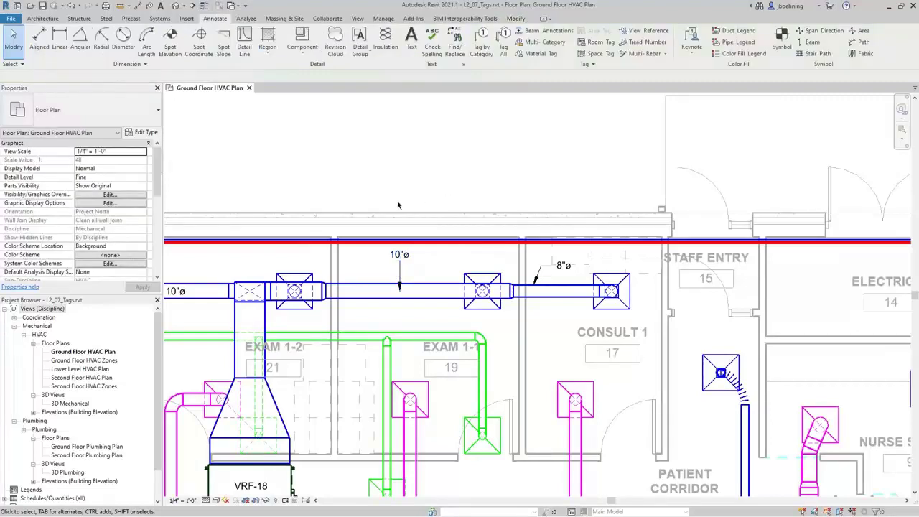
# Use Tag All to tag every untagged space in the current view with Space Tag, horizontally and without leaders
pyautogui.moveTo(402, 205); pyautogui.dragTo(562, 181, button='middle')
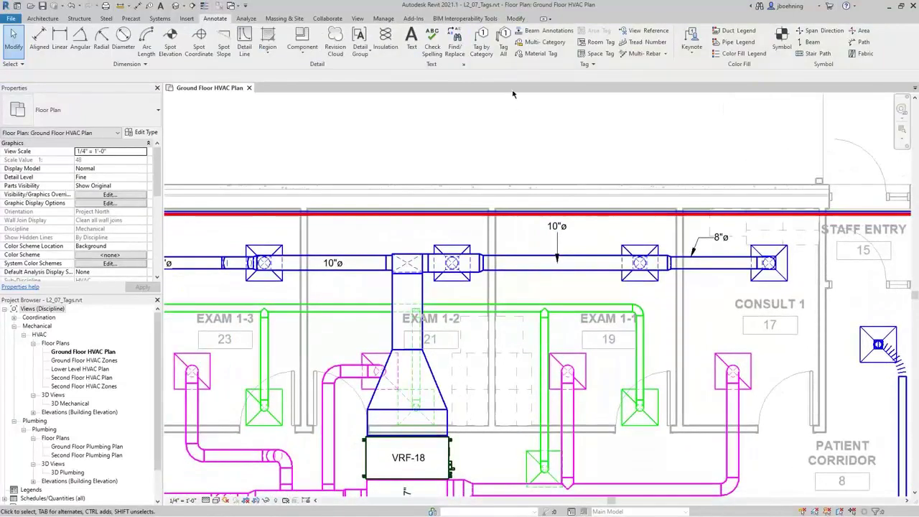
pyautogui.click(503, 52)
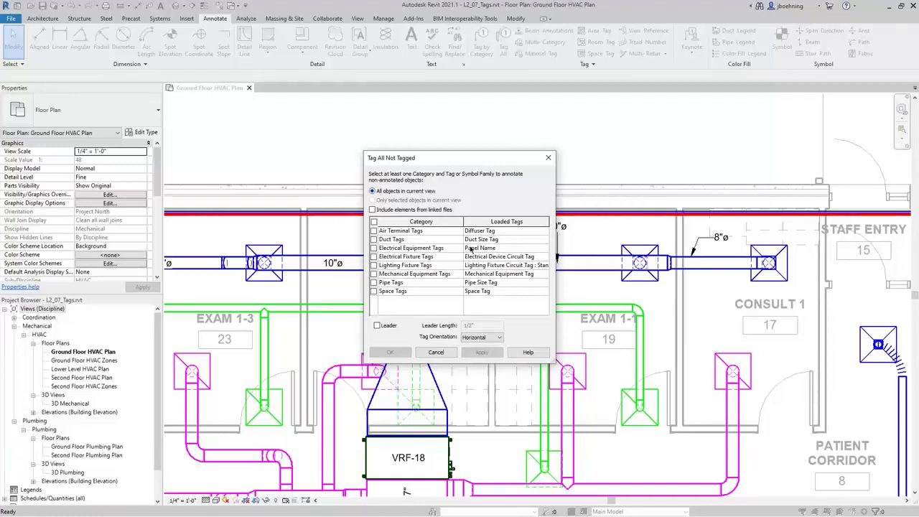
pyautogui.click(373, 292)
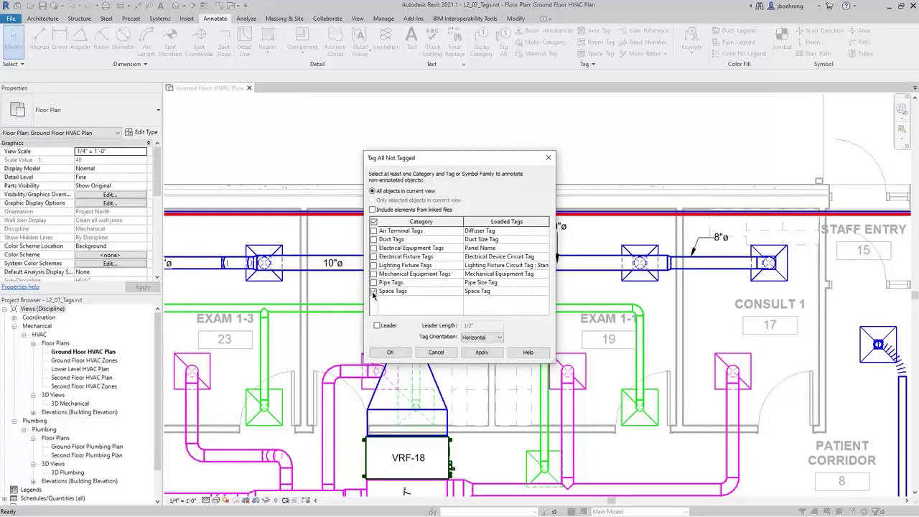
pyautogui.click(497, 293)
pyautogui.click(546, 294)
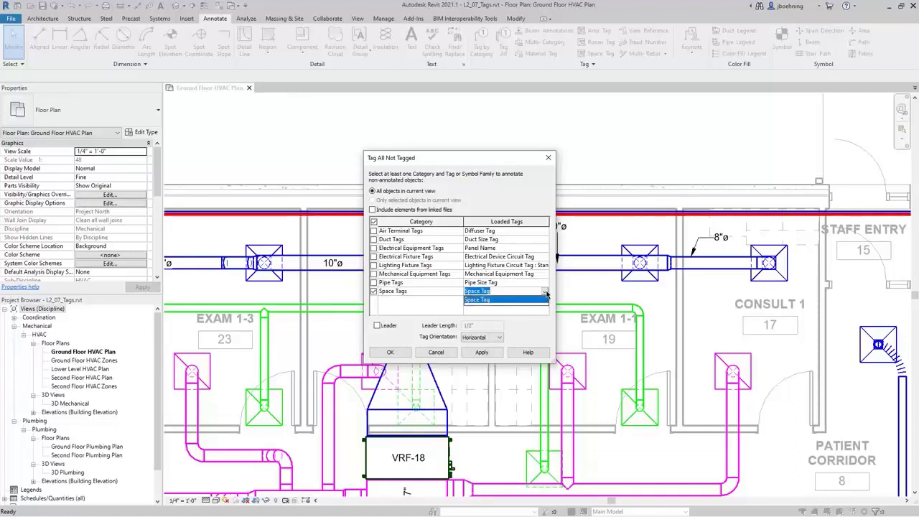
pyautogui.click(545, 295)
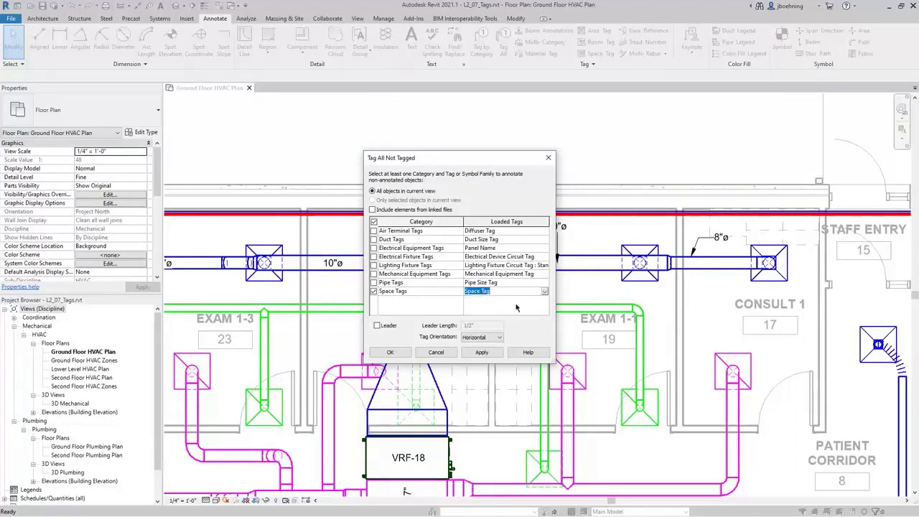
pyautogui.click(376, 326)
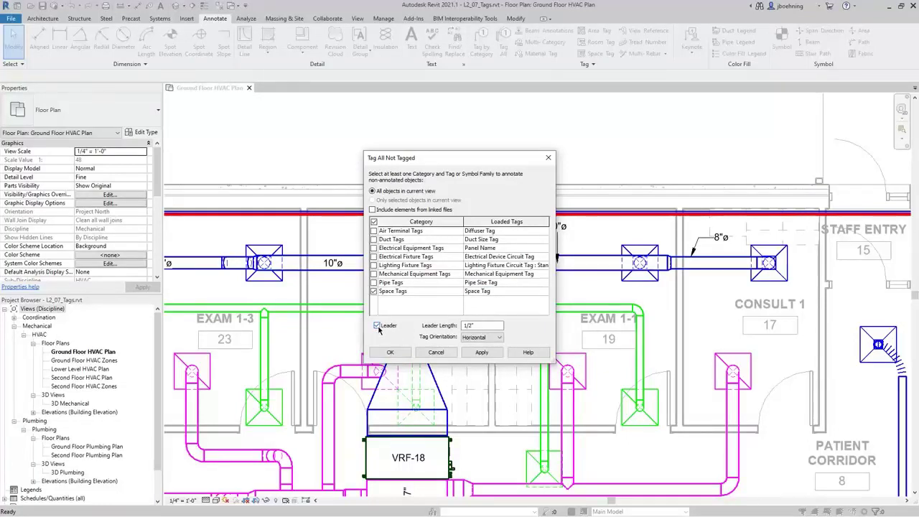
pyautogui.click(378, 326)
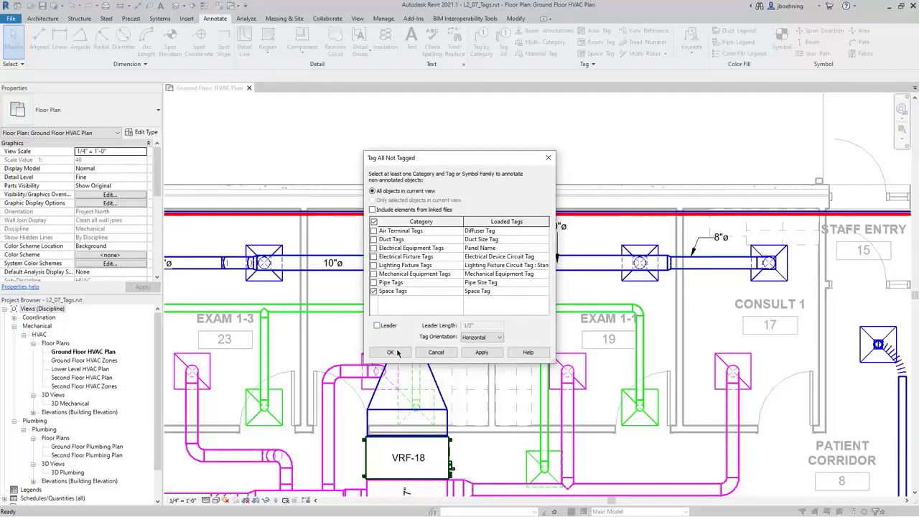
pyautogui.click(391, 352)
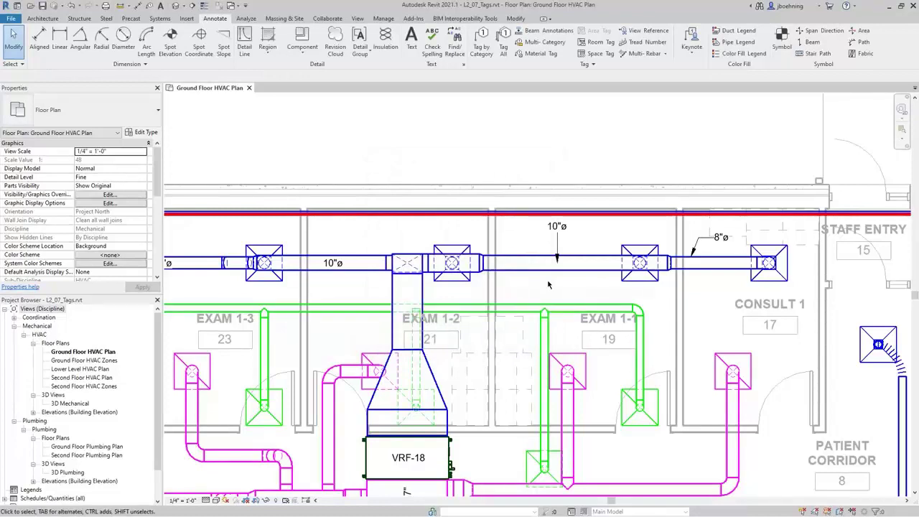
pyautogui.scroll(-4, 542, 286)
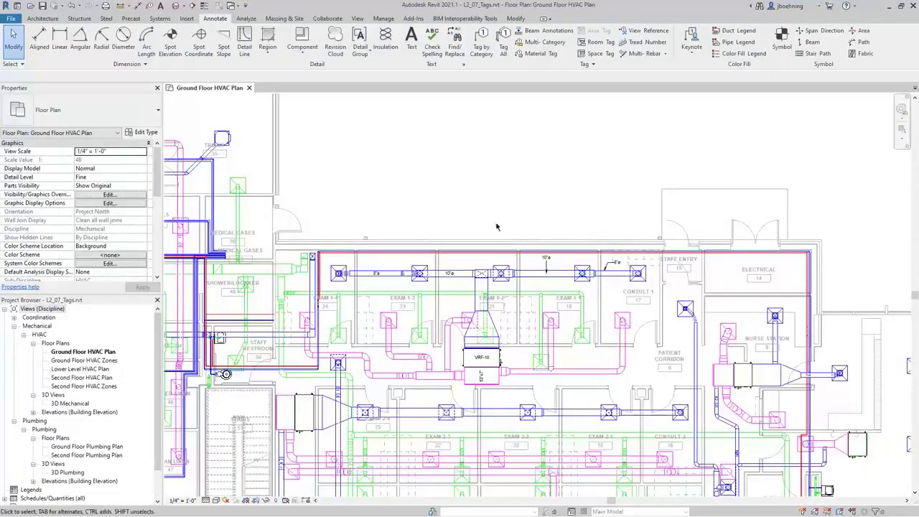
pyautogui.scroll(-3, 481, 216)
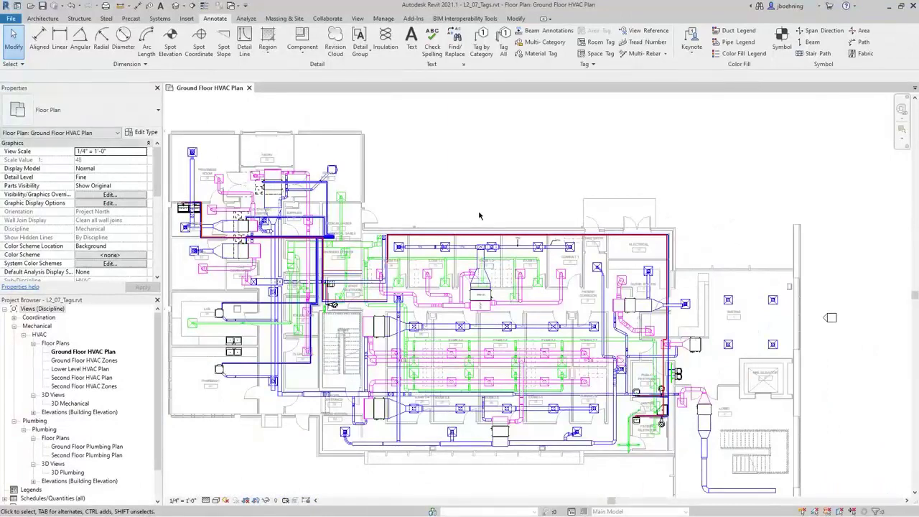
# Use Tag All on only the selected duct network connected to the unit below Exam 3-2, placing horizontal Mechanical Equipment Tags without leaders
pyautogui.scroll(1, 500, 434)
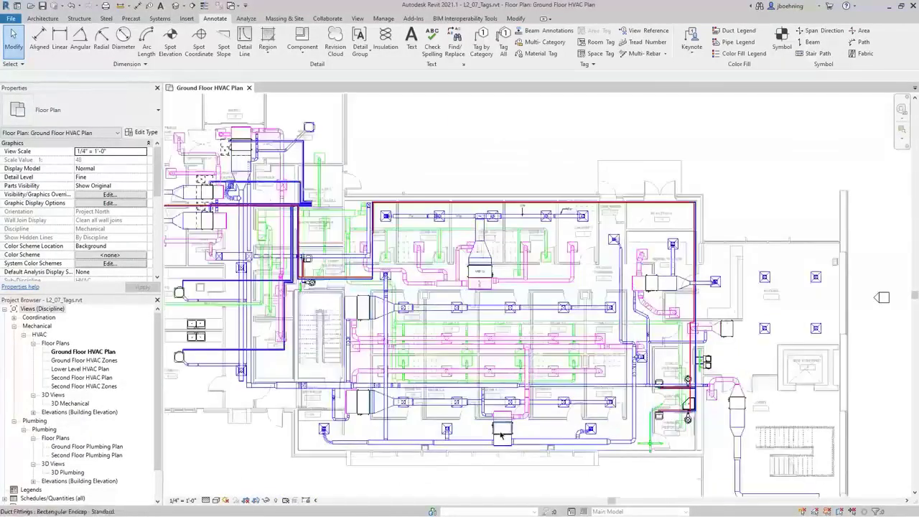
pyautogui.press('Tab')
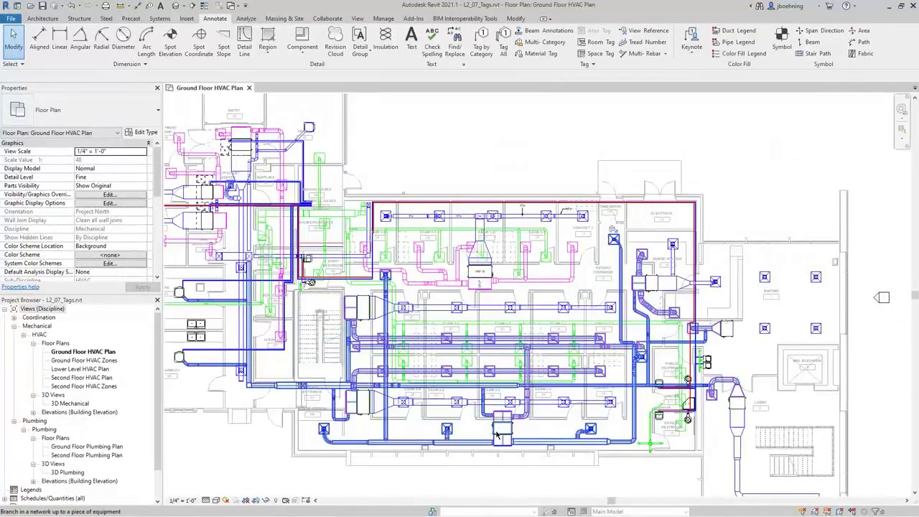
pyautogui.click(496, 434)
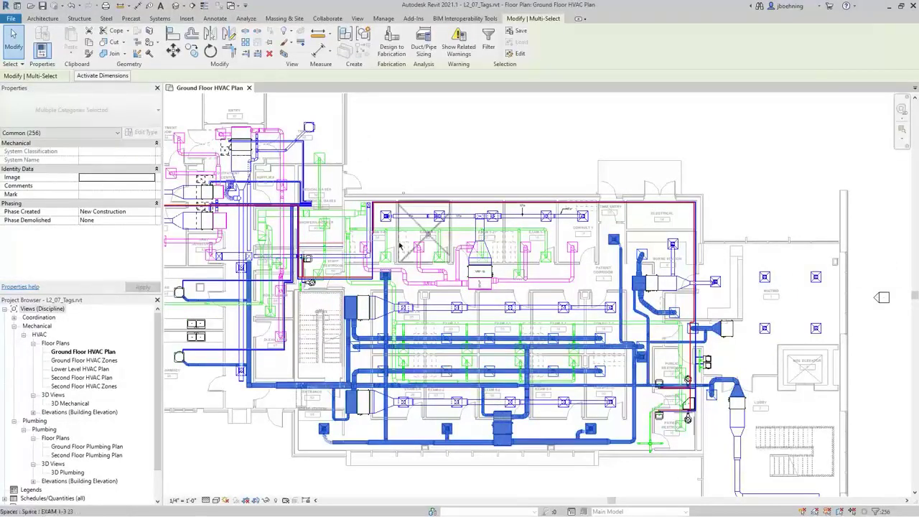
pyautogui.click(215, 18)
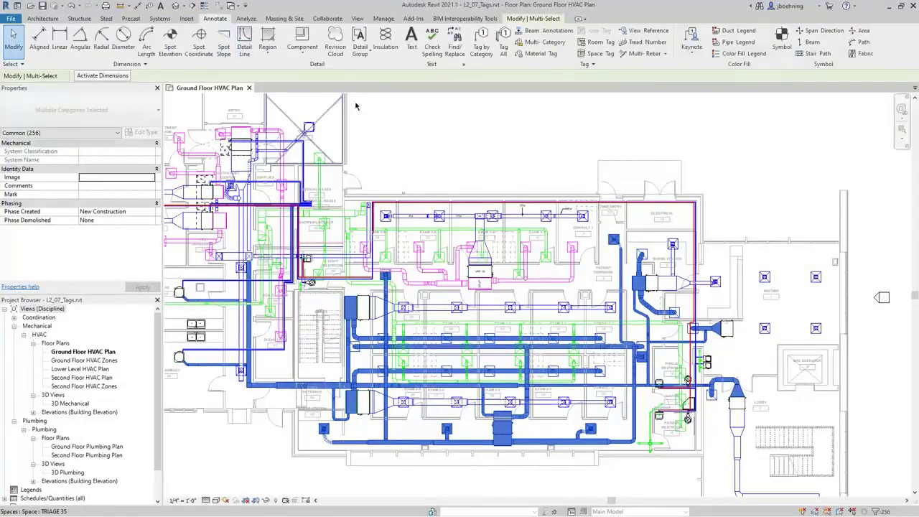
pyautogui.click(505, 56)
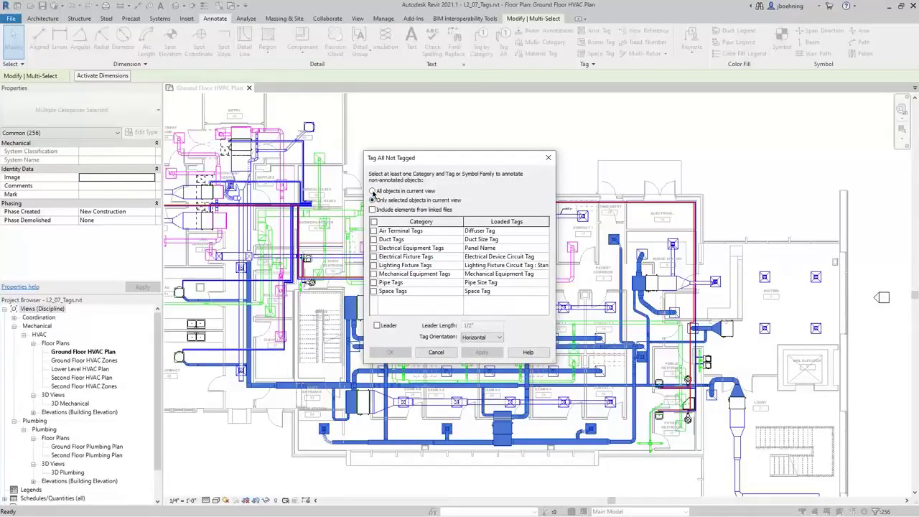
pyautogui.click(374, 275)
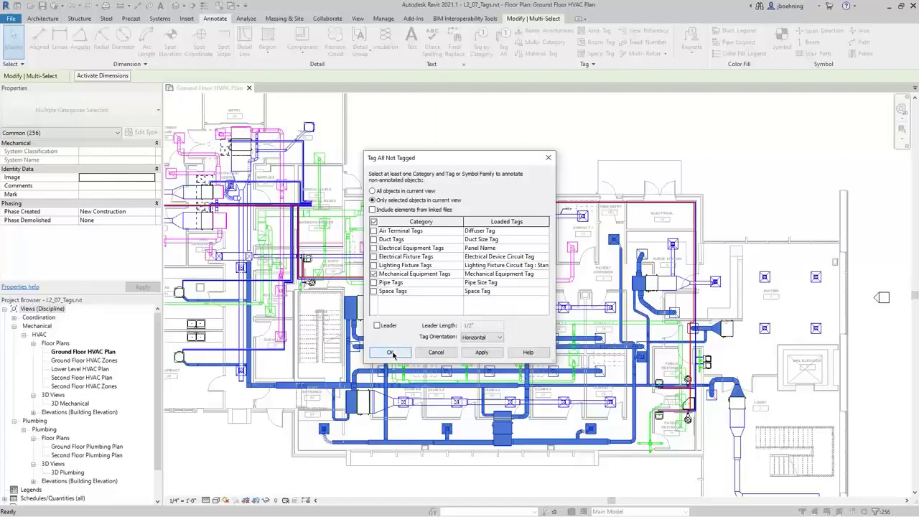
pyautogui.click(392, 353)
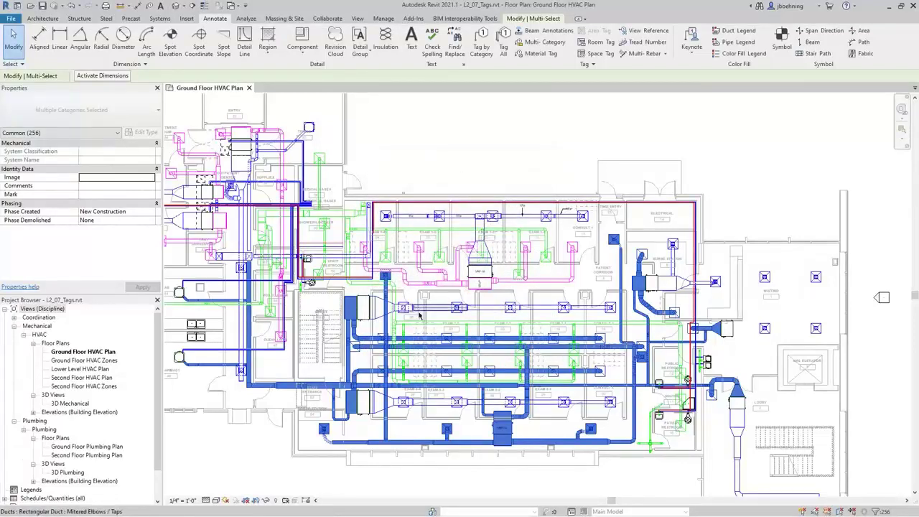
pyautogui.scroll(4, 507, 417)
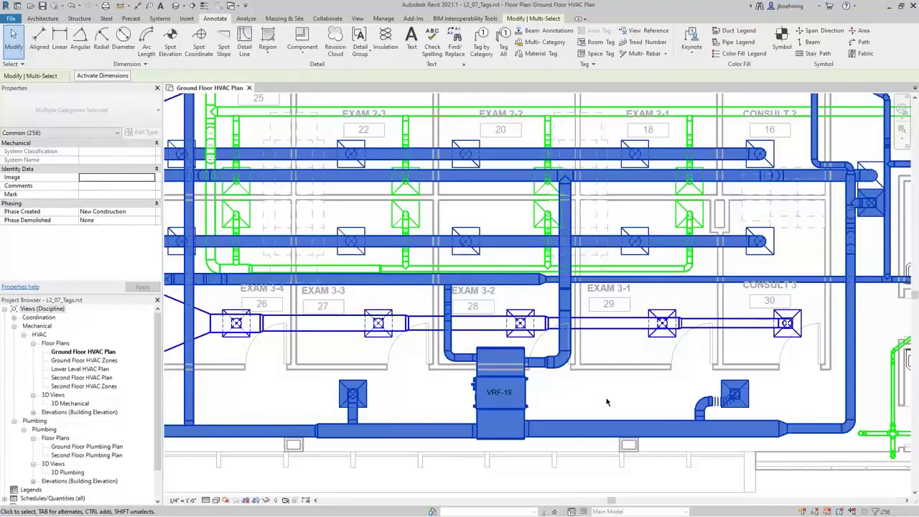
pyautogui.press('Escape')
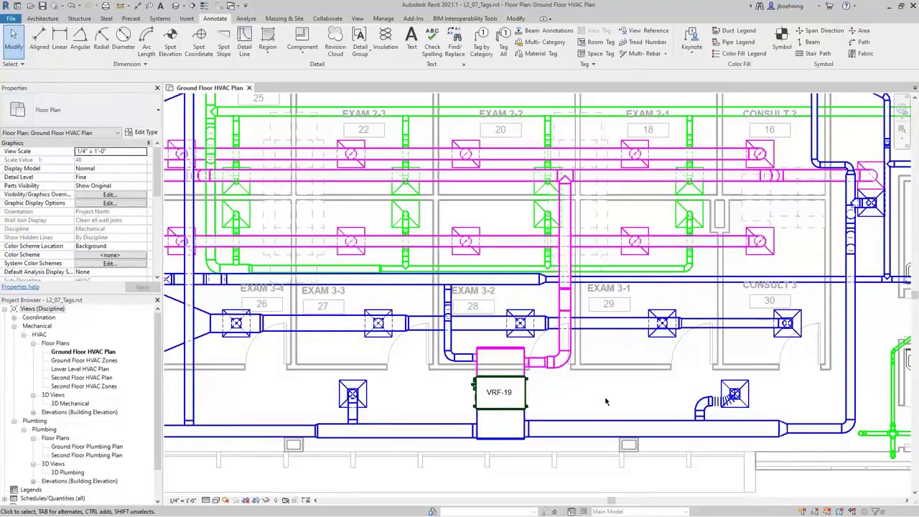
pyautogui.scroll(-3, 605, 403)
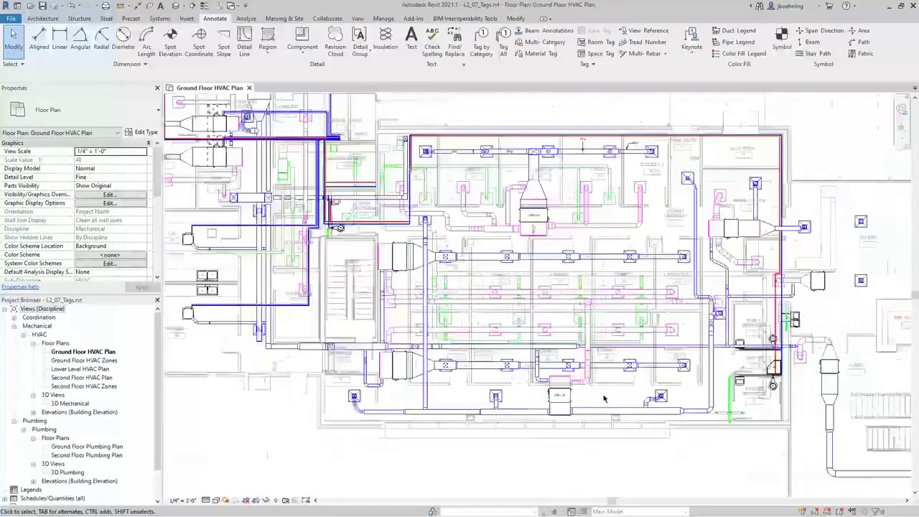
# Open the Duct Size Tag family for editing from the 10"ø tag on the supply duct between Exam 1-3 and Exam 1-2
pyautogui.scroll(5, 512, 136)
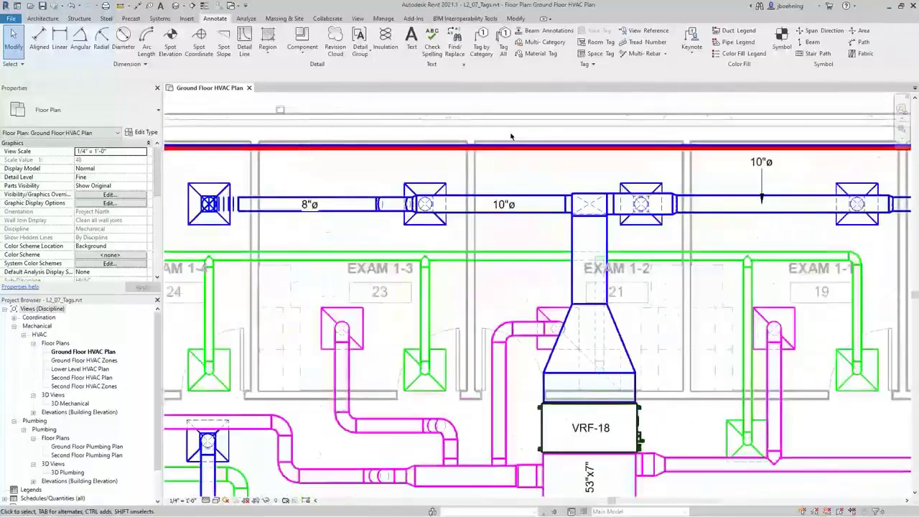
pyautogui.click(503, 201)
pyautogui.press('Escape')
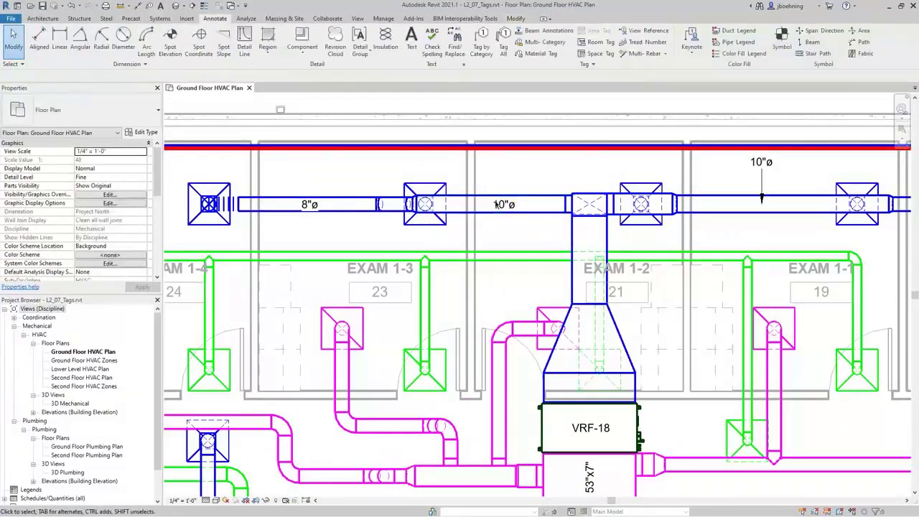
pyautogui.click(503, 205)
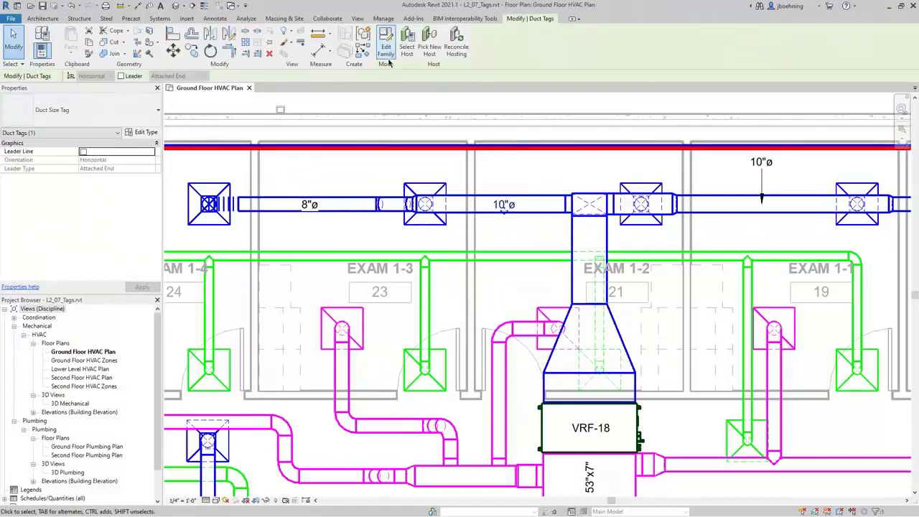
pyautogui.click(387, 49)
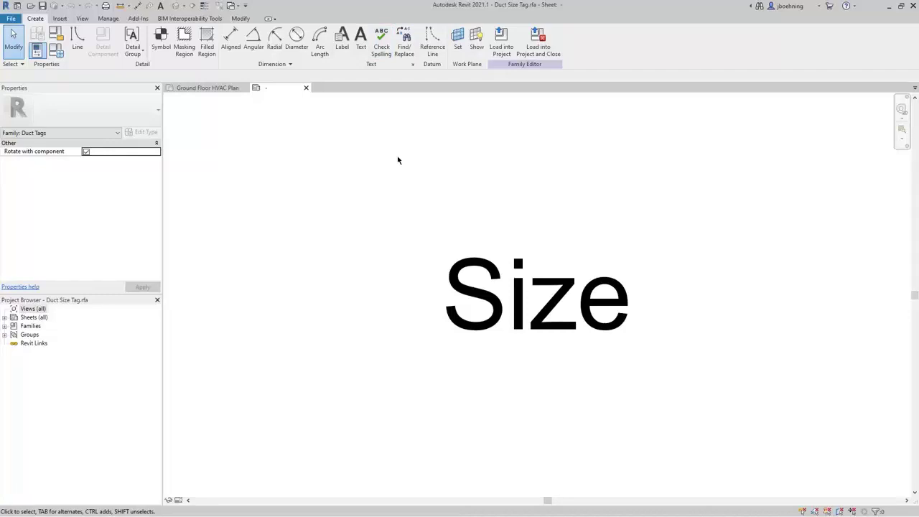
# Examine the Size label's parameters and the available duct category parameters, leaving the label unedited
pyautogui.click(463, 280)
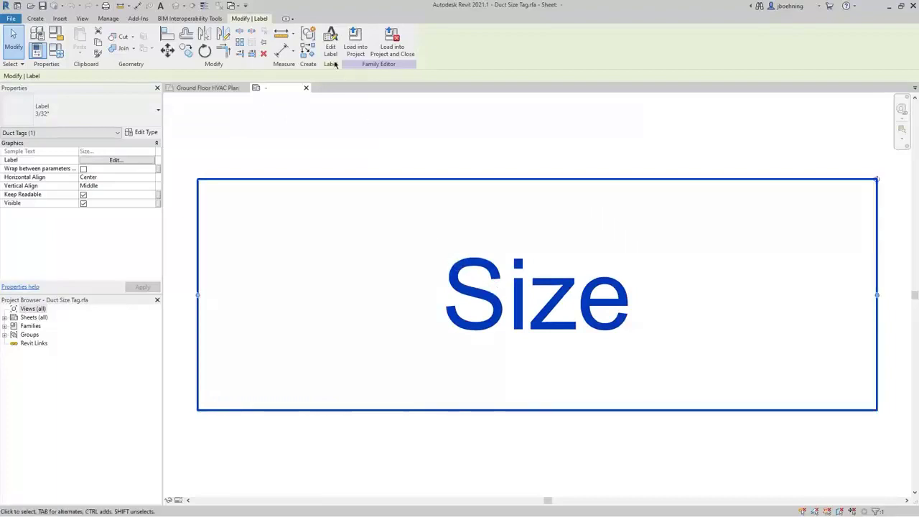
pyautogui.click(330, 45)
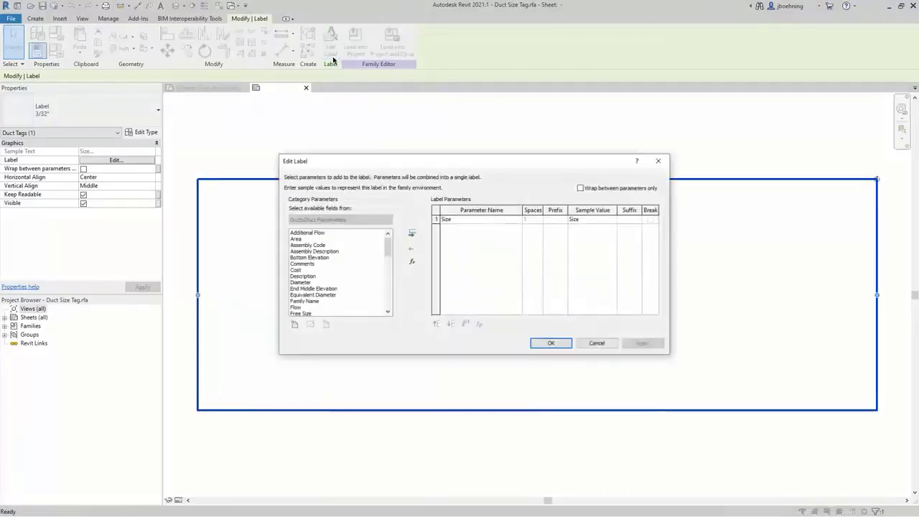
pyautogui.click(437, 219)
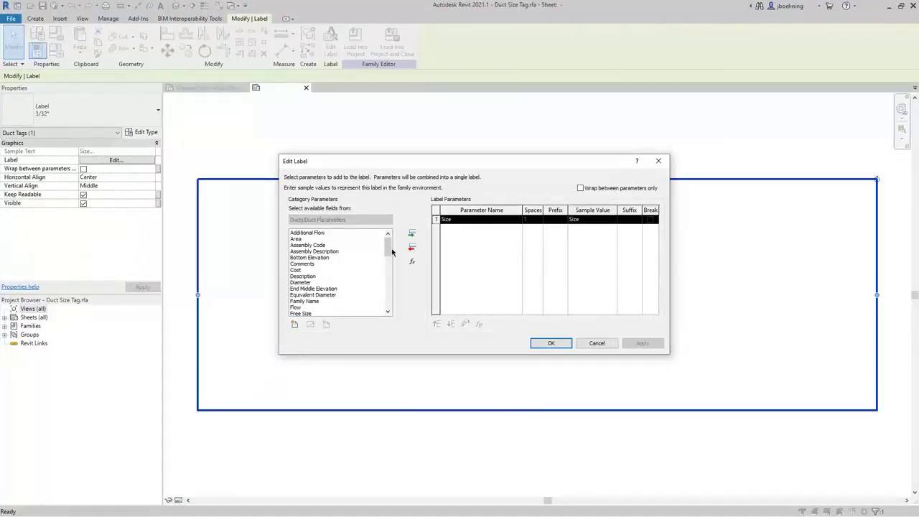
pyautogui.moveTo(387, 248); pyautogui.dragTo(384, 286)
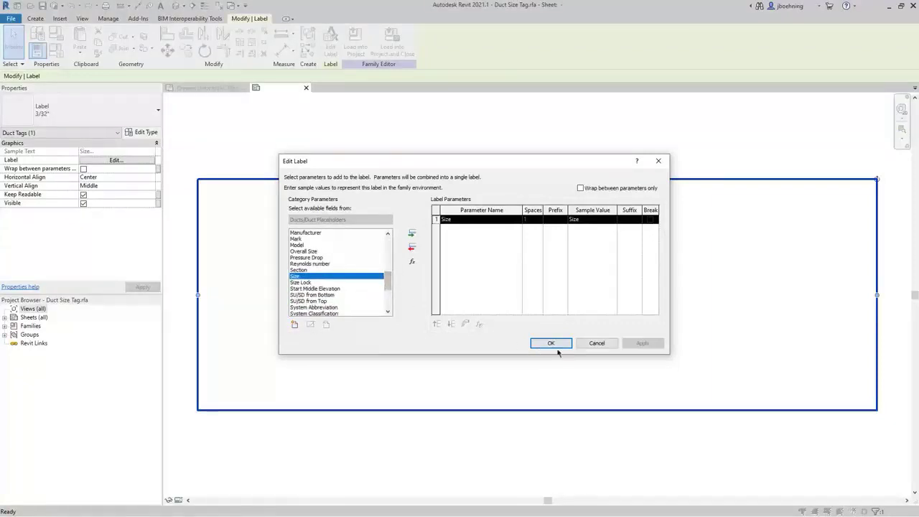
pyautogui.click(597, 344)
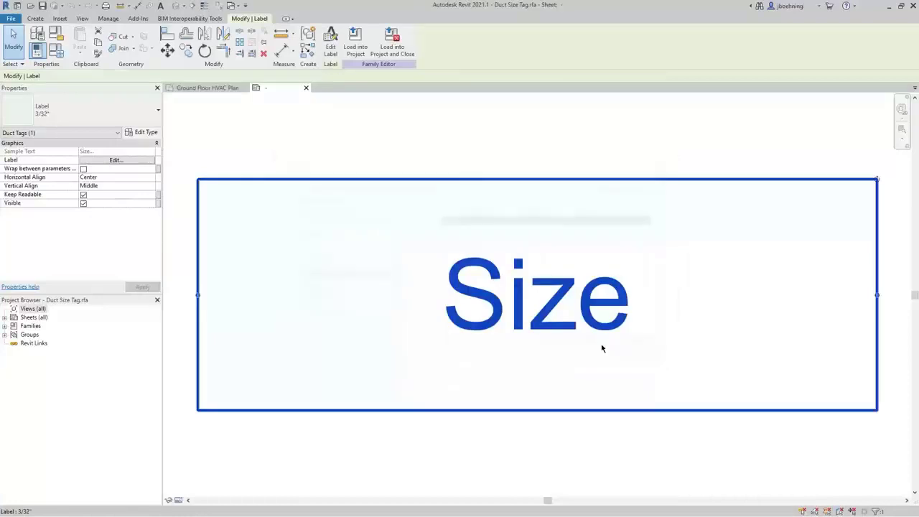
pyautogui.click(533, 435)
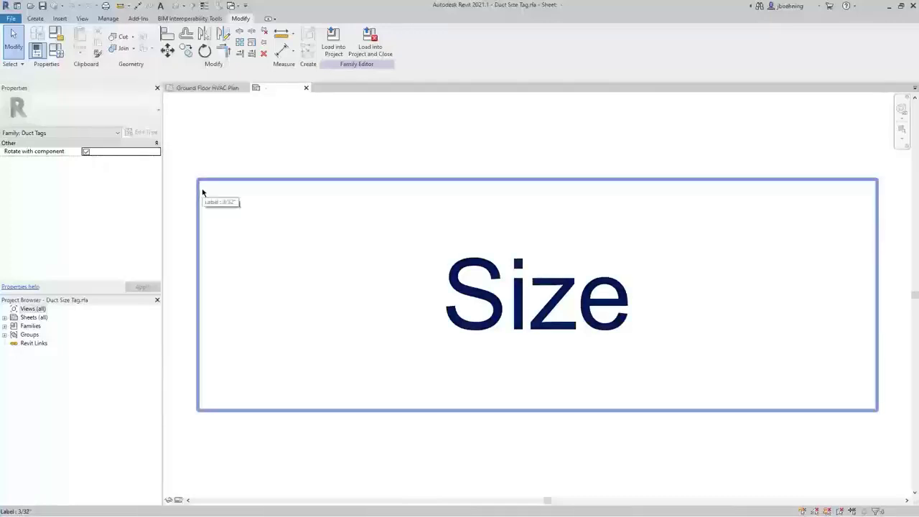
pyautogui.click(203, 192)
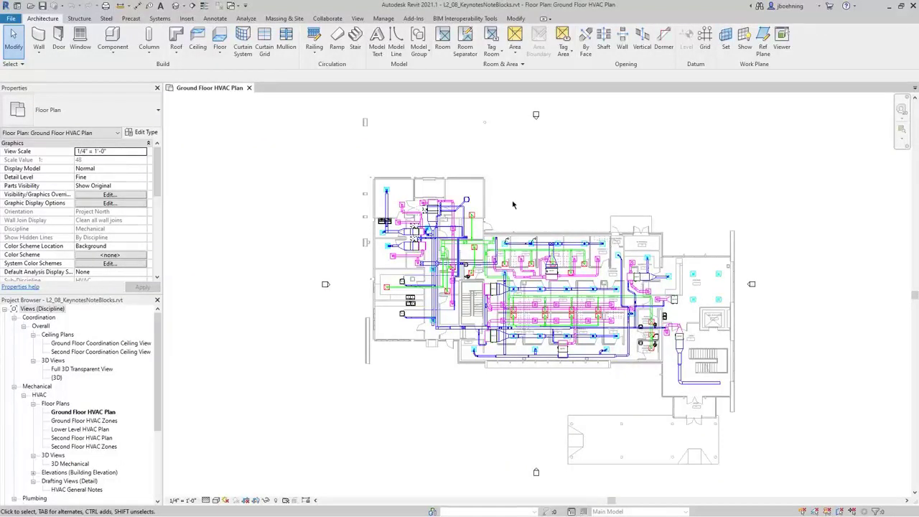
# Review the project's Keynoting Settings, including the keynote table location, file path type and numbering method
pyautogui.click(215, 20)
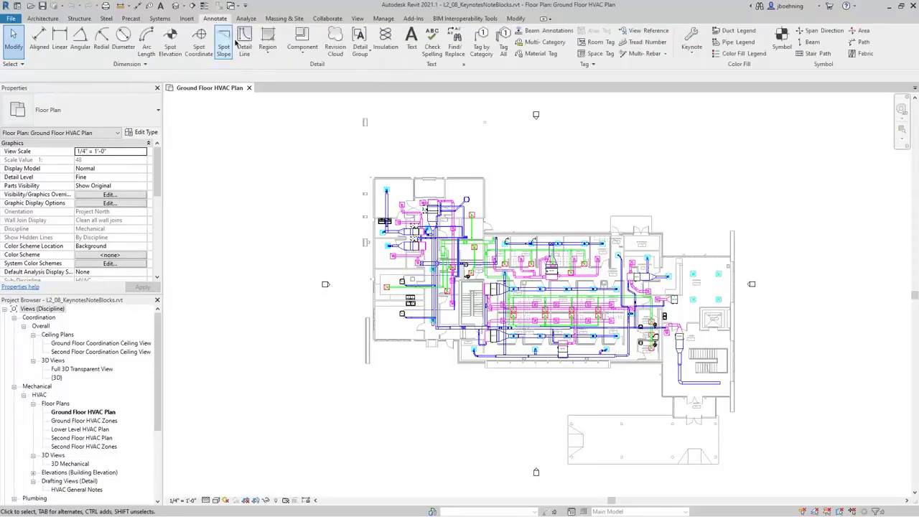
pyautogui.click(692, 52)
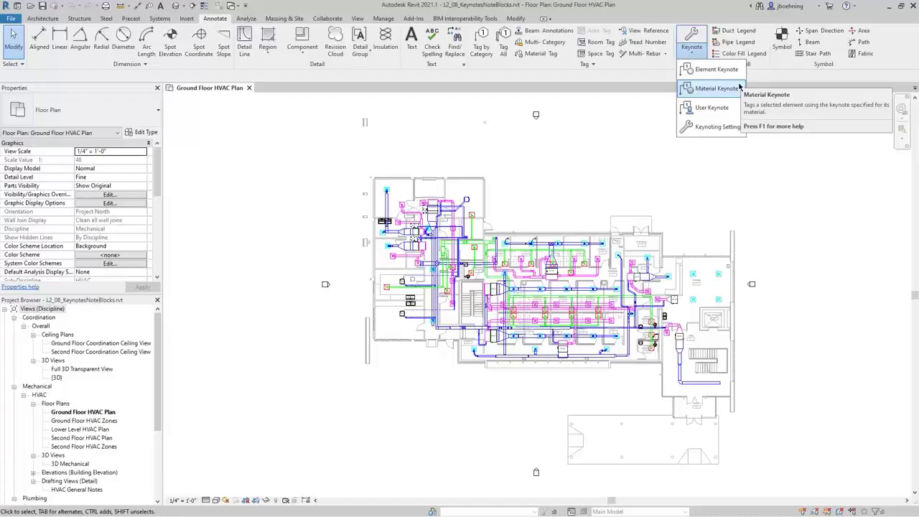
pyautogui.click(725, 126)
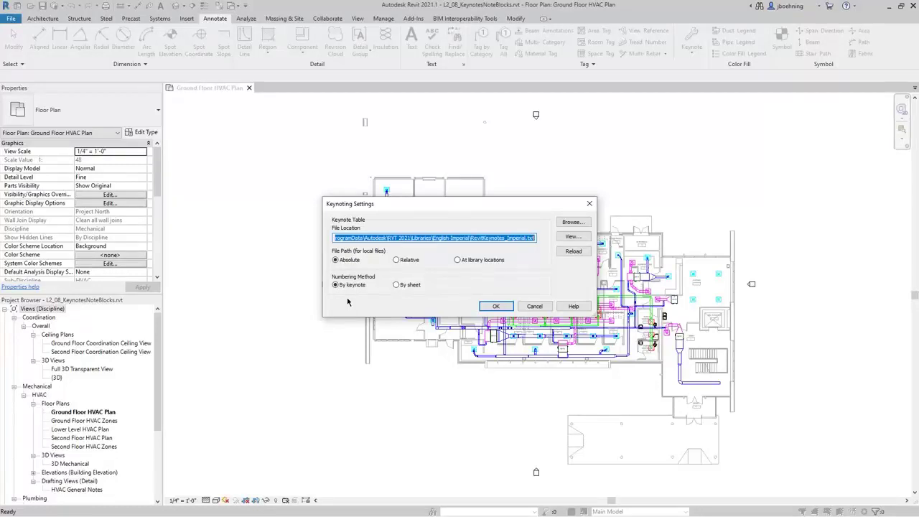
pyautogui.click(494, 307)
# Inspect the Keynote type parameter of unit VRF-18 in the keynote table, keeping 15700 Heating, Ventilating, and Air Conditioning Equipment
pyautogui.scroll(2, 553, 273)
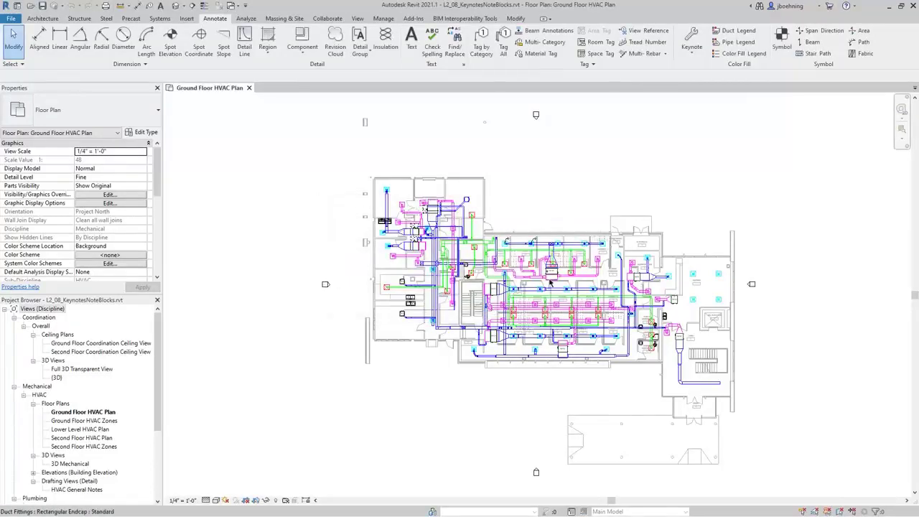
pyautogui.scroll(5, 553, 273)
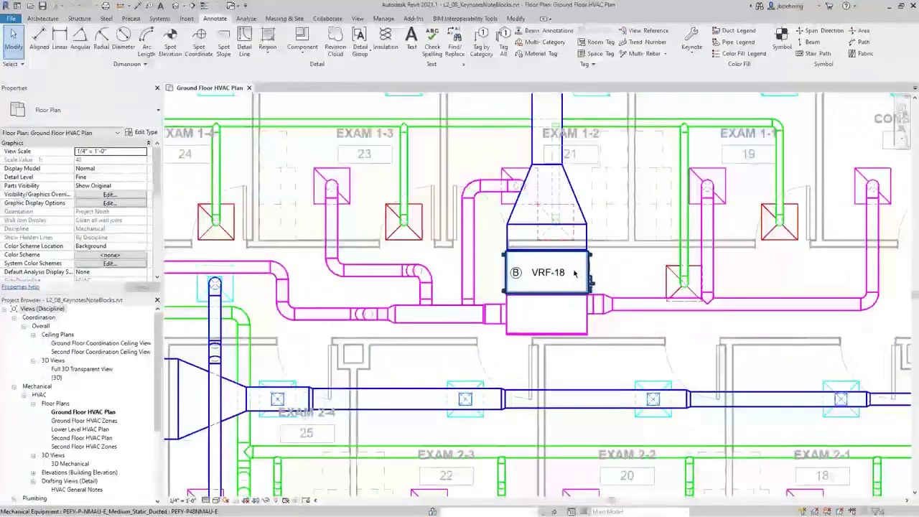
pyautogui.click(589, 277)
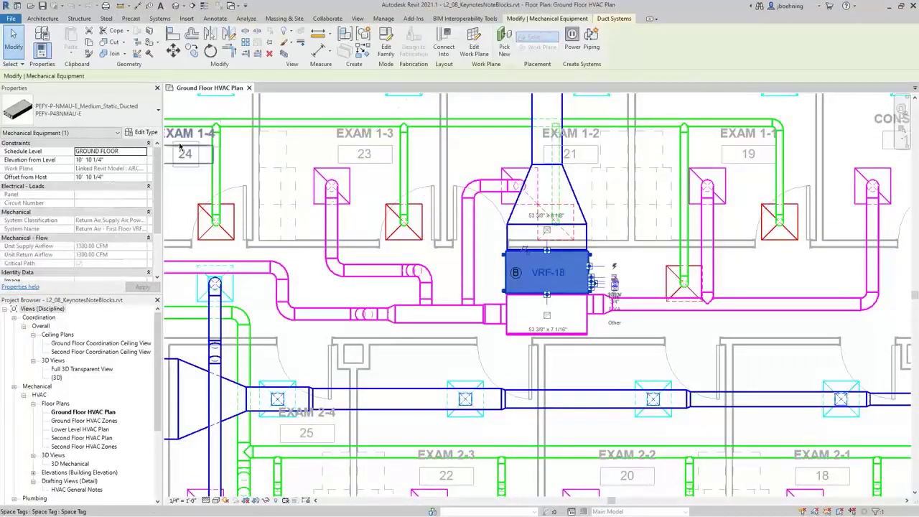
pyautogui.click(146, 133)
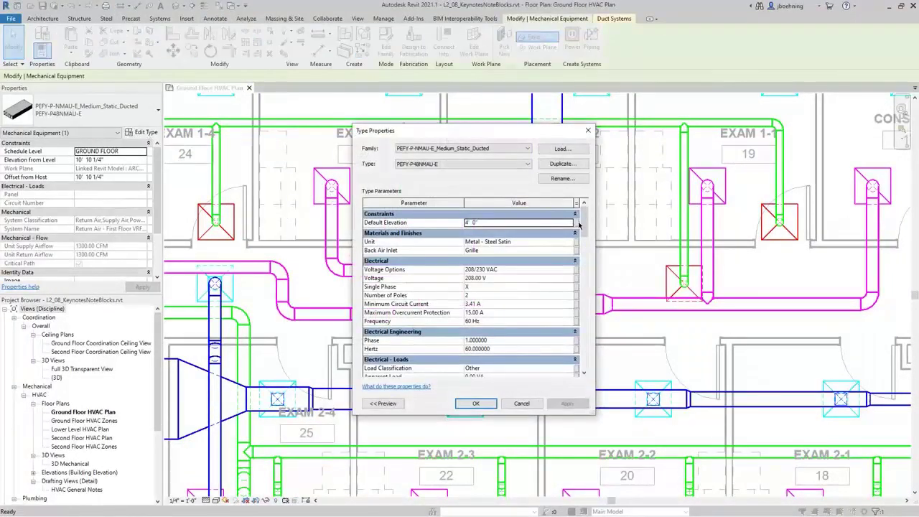
pyautogui.moveTo(583, 223); pyautogui.dragTo(583, 347)
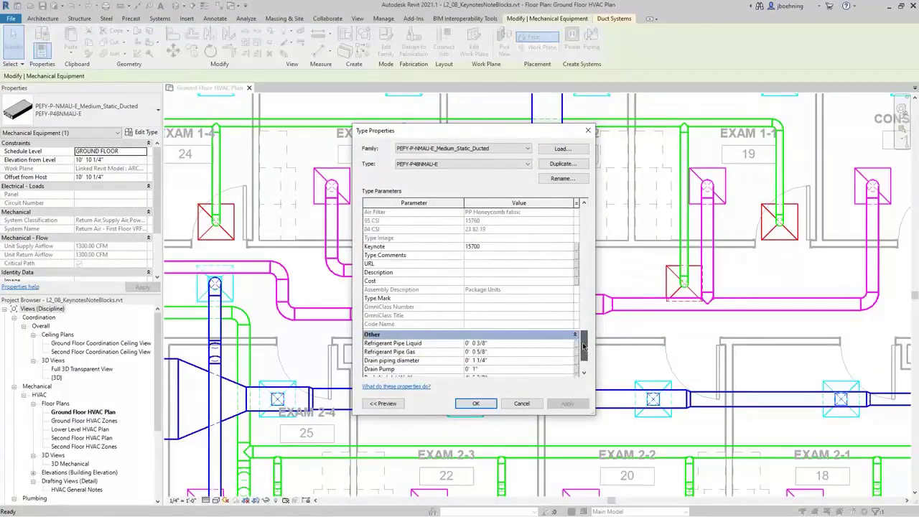
pyautogui.click(501, 248)
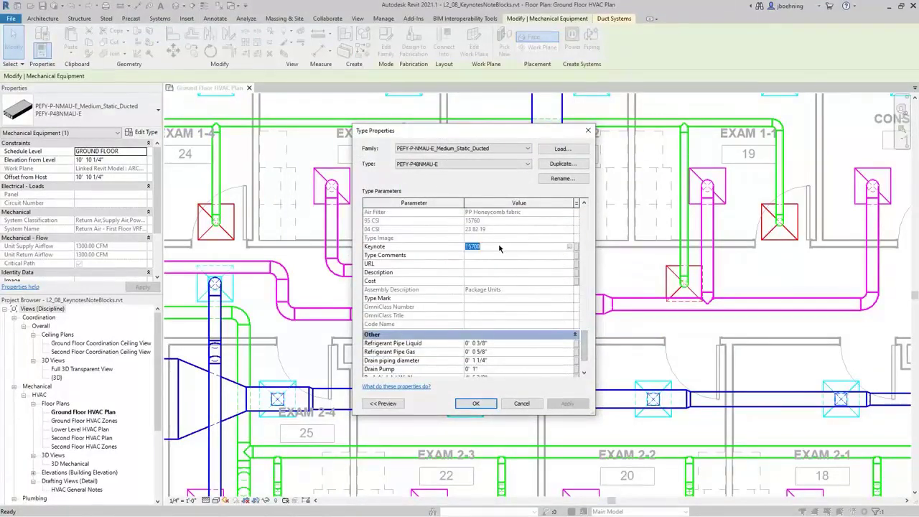
pyautogui.click(570, 248)
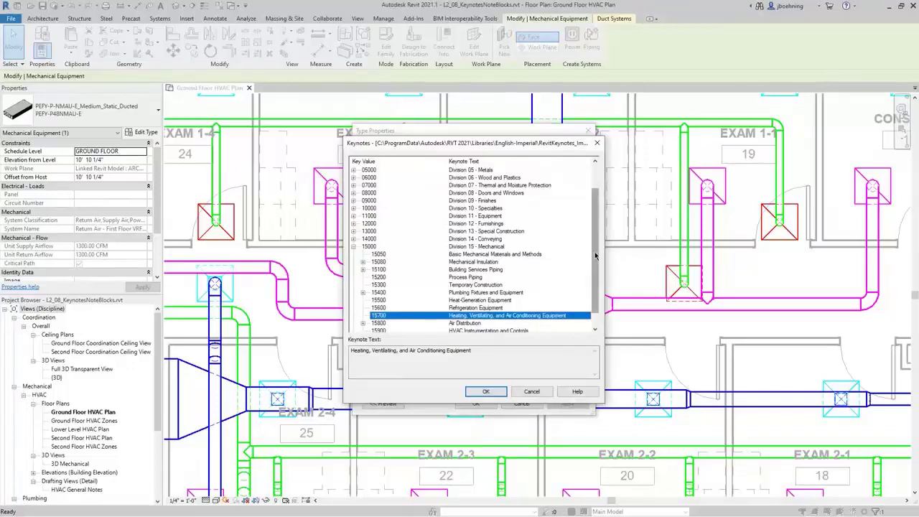
pyautogui.moveTo(596, 256); pyautogui.dragTo(598, 286)
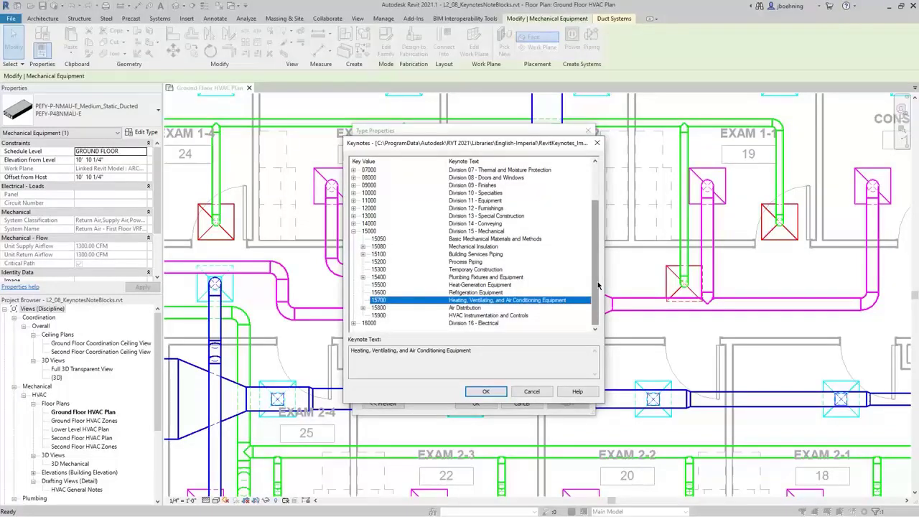
pyautogui.click(491, 392)
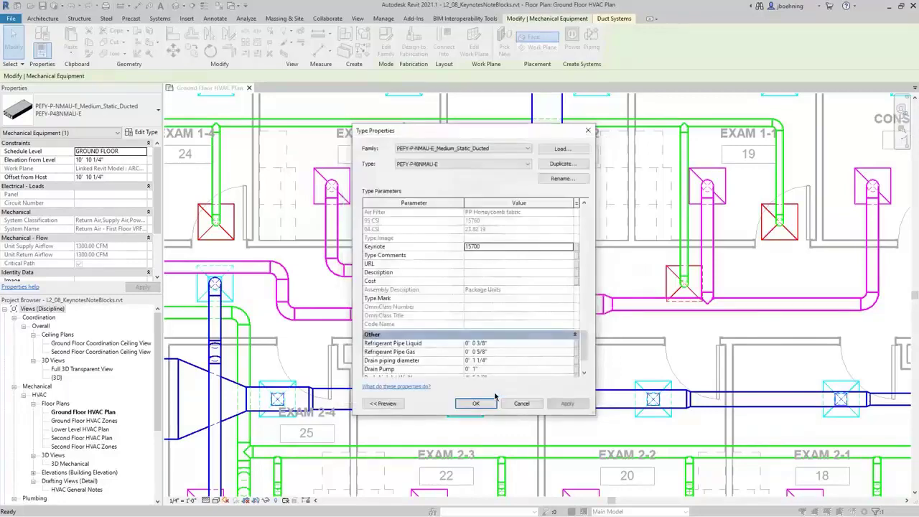
pyautogui.click(480, 403)
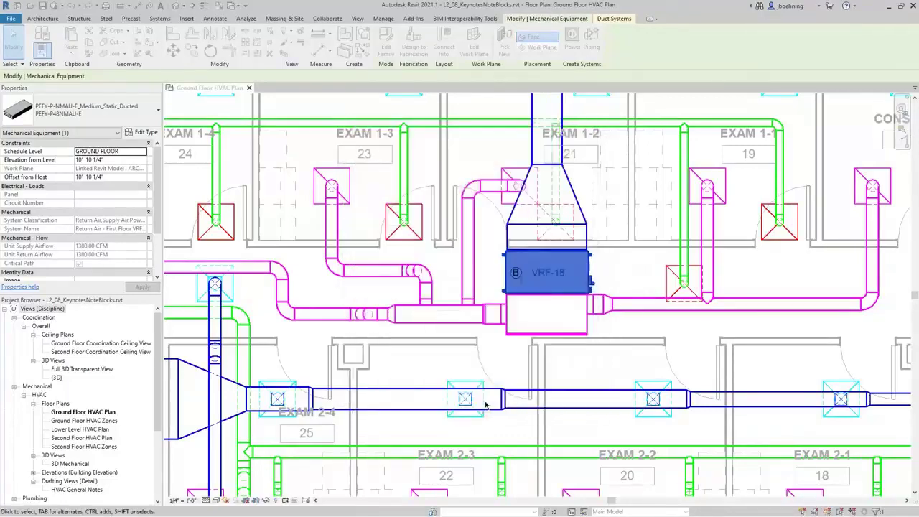
pyautogui.click(594, 368)
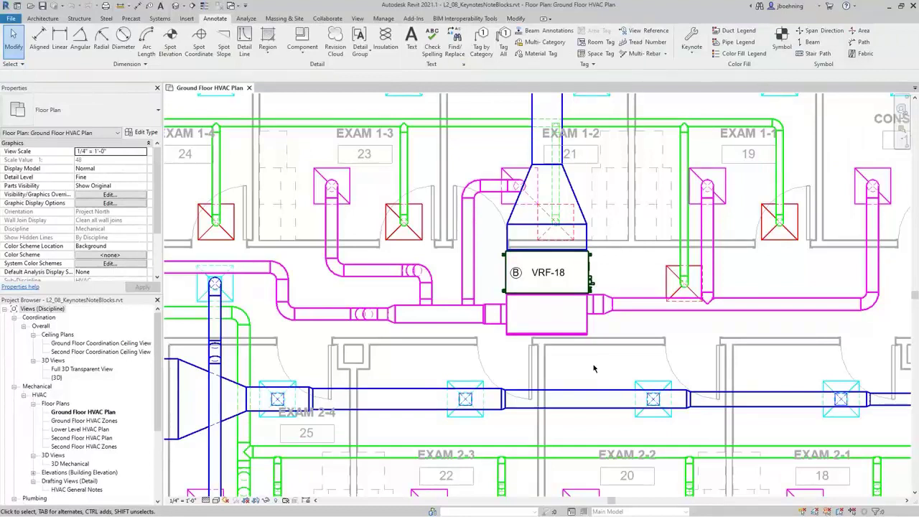
# Place an element keynote tag with a leader on unit VRF-18, positioned beside the unit
pyautogui.click(692, 52)
pyautogui.click(705, 69)
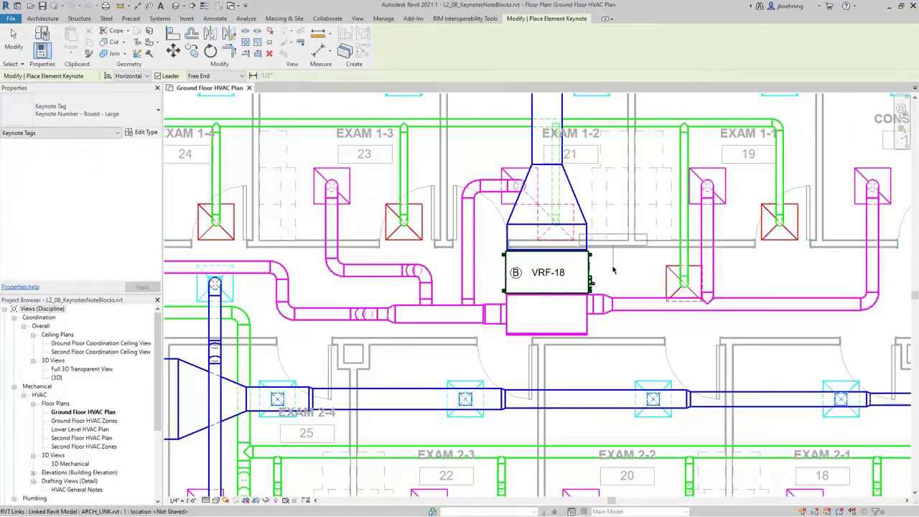
pyautogui.moveTo(612, 271); pyautogui.dragTo(476, 280, button='middle')
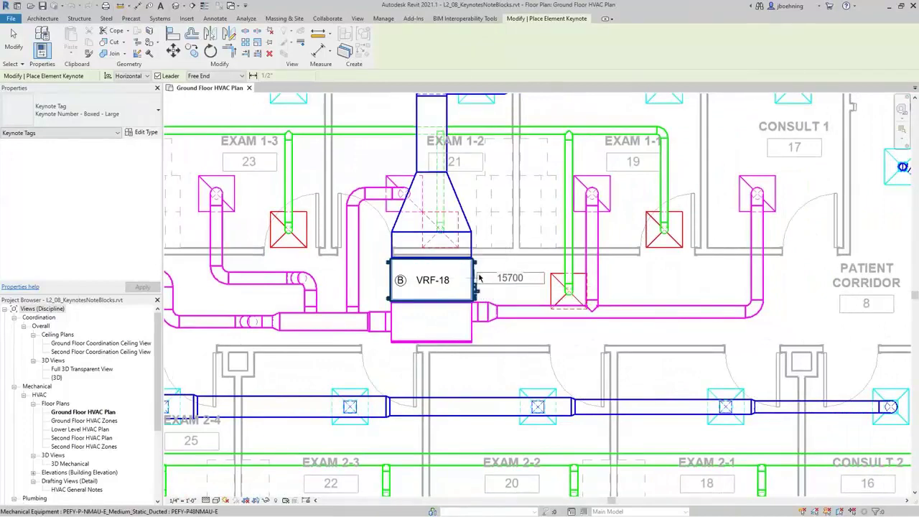
pyautogui.scroll(3, 482, 271)
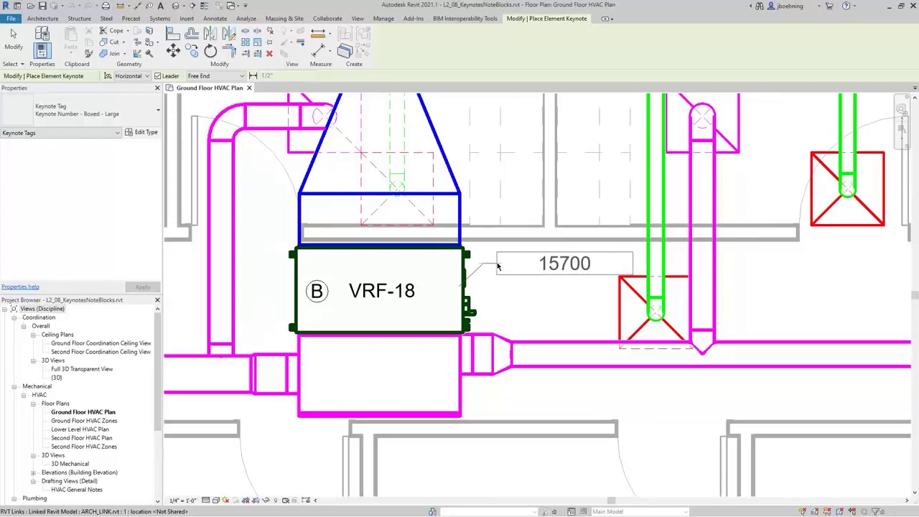
pyautogui.click(498, 266)
pyautogui.scroll(1, 503, 290)
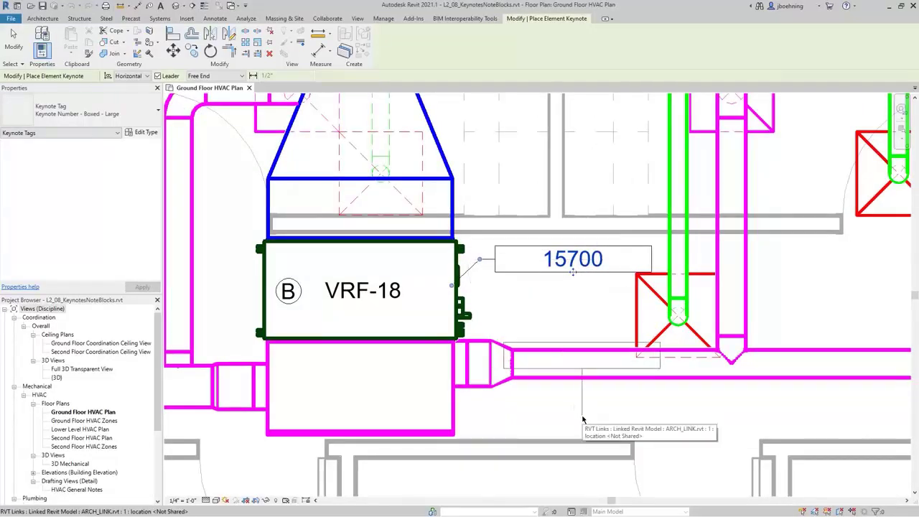
pyautogui.click(13, 42)
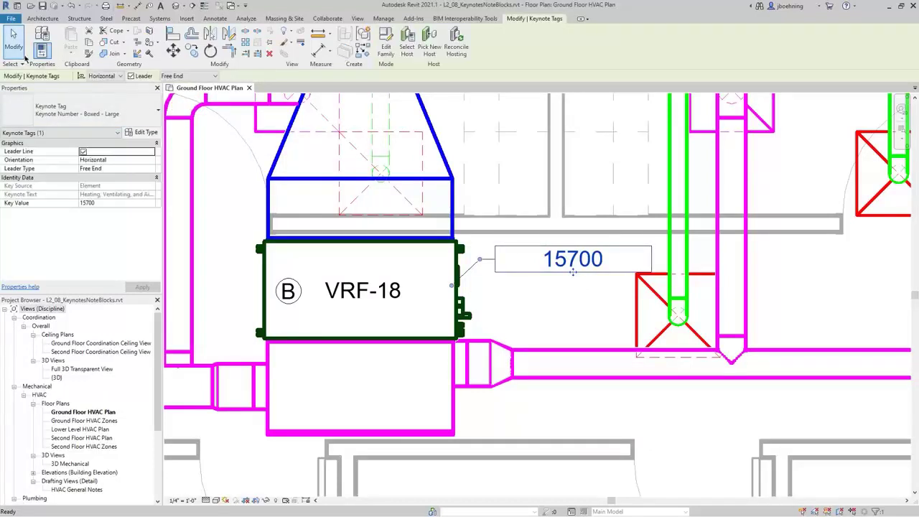
pyautogui.click(544, 303)
pyautogui.scroll(-3, 545, 302)
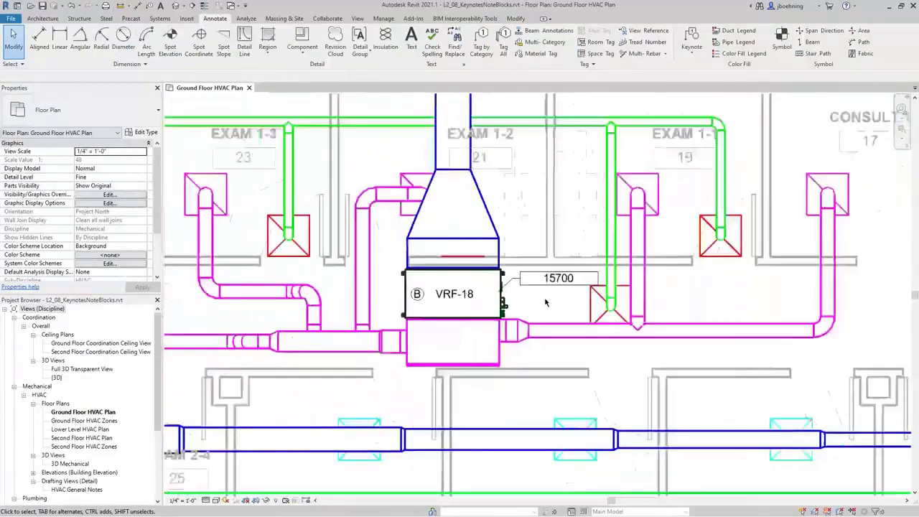
# Place a user keynote tag with a free-end leader on the supply diffuser north of the Exam 1-2 label
pyautogui.scroll(-3, 545, 302)
pyautogui.moveTo(575, 237); pyautogui.dragTo(581, 254, button='middle')
pyautogui.scroll(2, 591, 269)
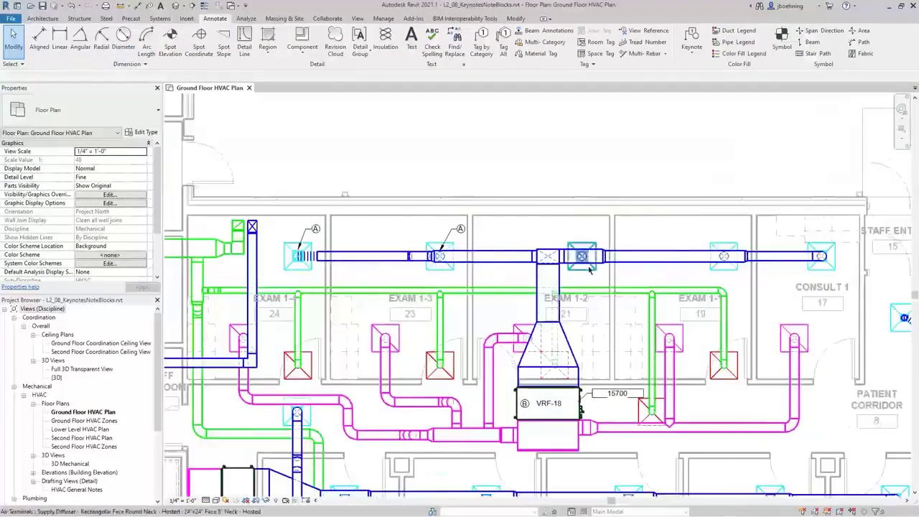
pyautogui.scroll(2, 557, 241)
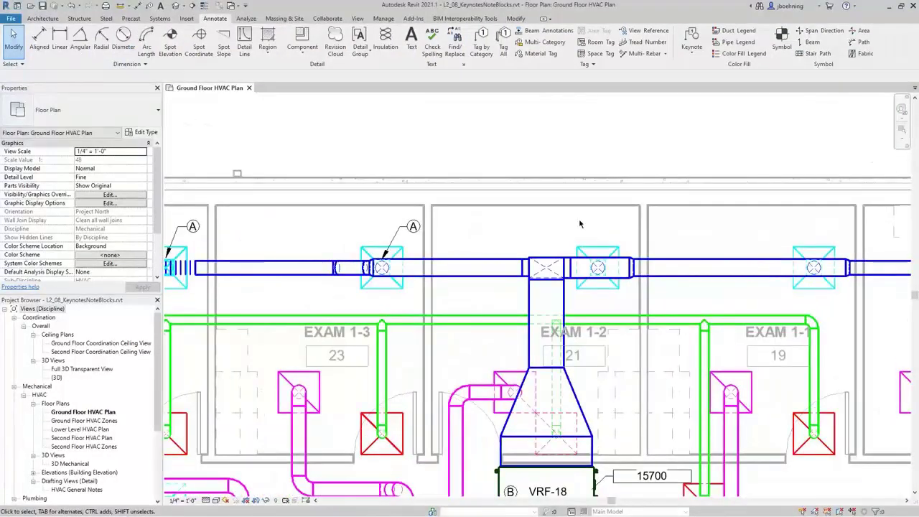
pyautogui.click(692, 48)
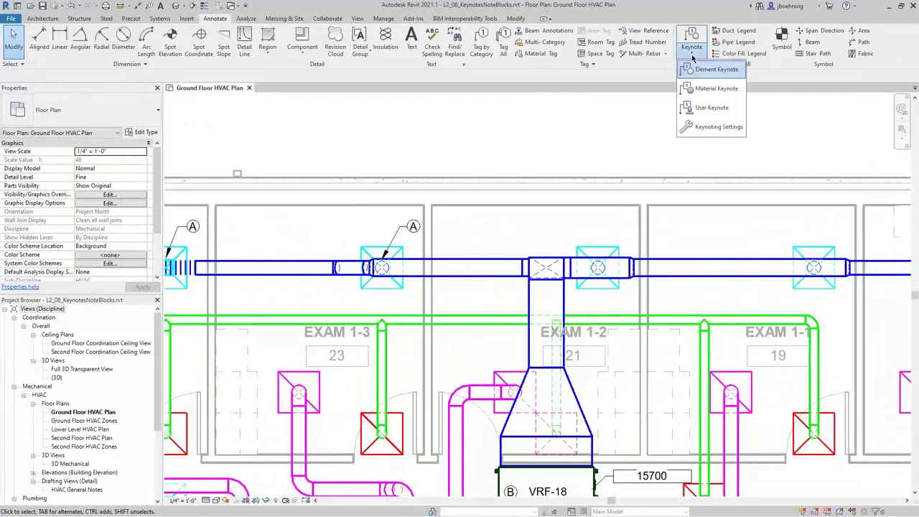
pyautogui.click(701, 108)
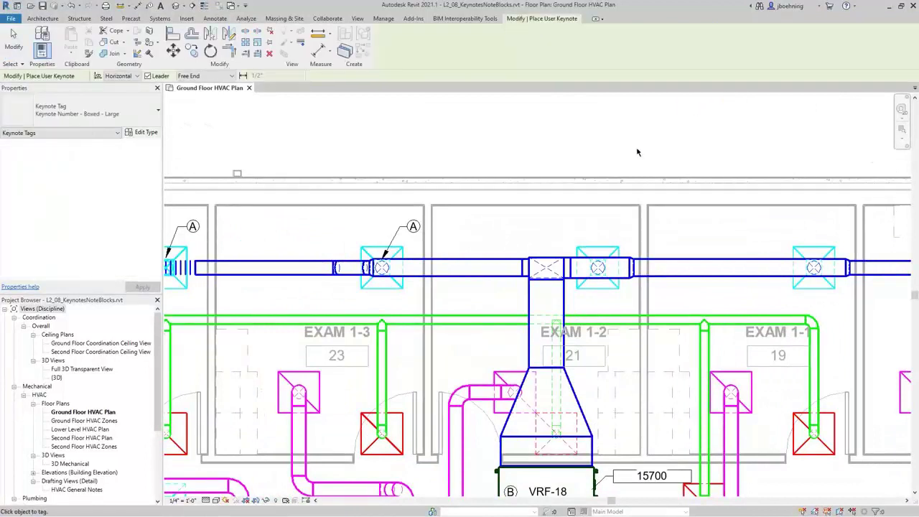
pyautogui.click(552, 225)
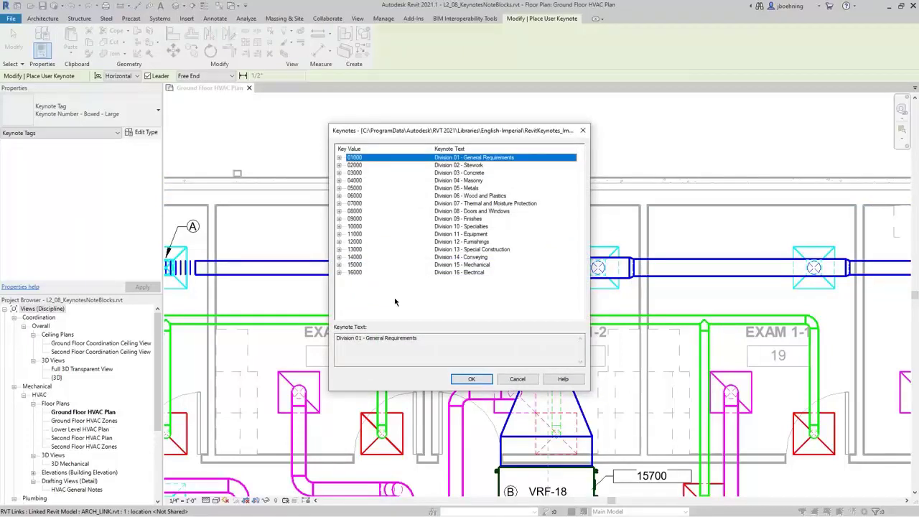
# Assign keynote 15850.A1 Diffuser to the user keynote, from Air Outlets and Inlets under Division 15 Mechanical, and finish tagging
pyautogui.click(340, 265)
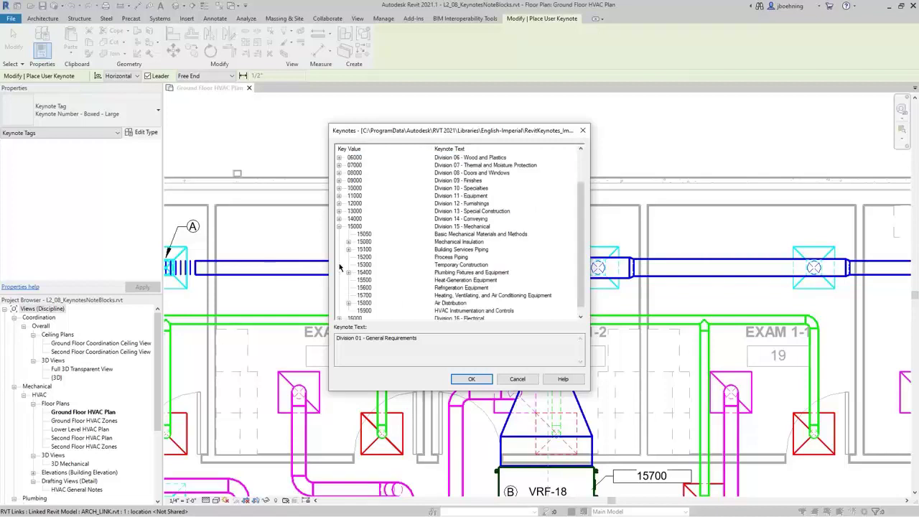
pyautogui.scroll(-1, 352, 280)
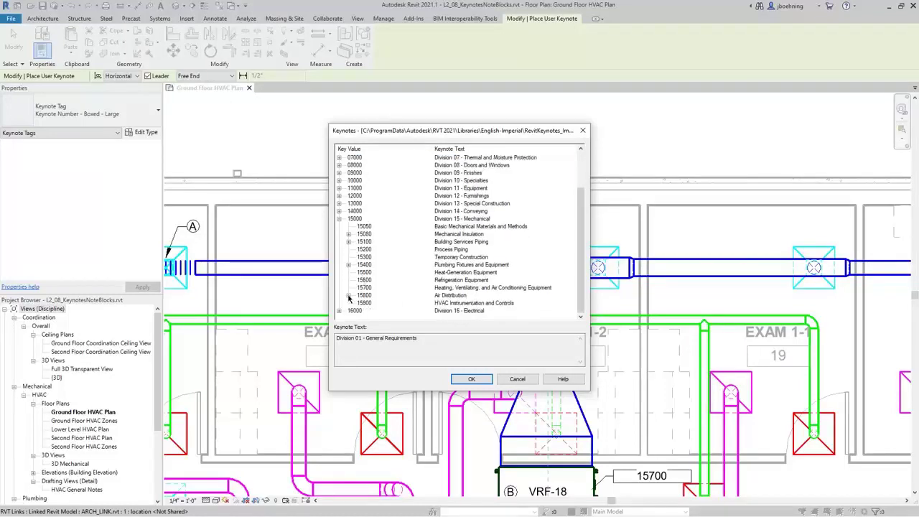
pyautogui.click(348, 295)
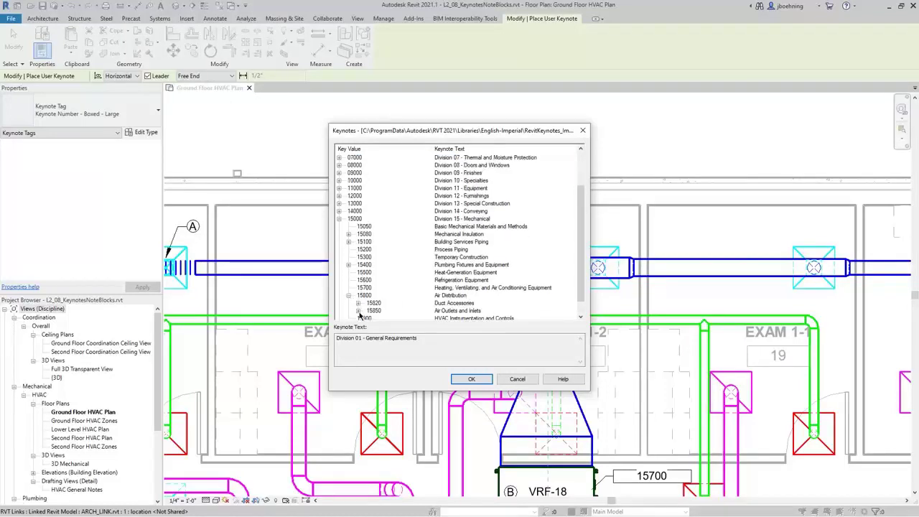
pyautogui.click(357, 310)
pyautogui.click(442, 311)
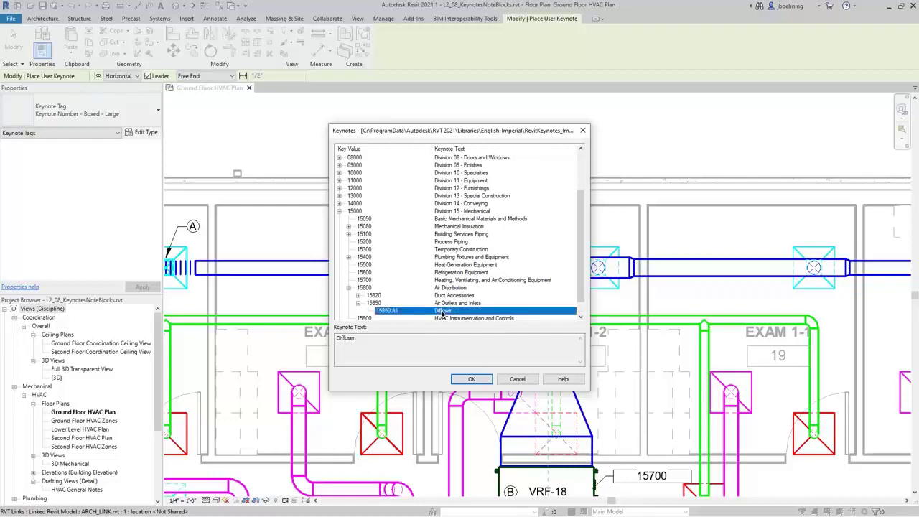
pyautogui.click(476, 379)
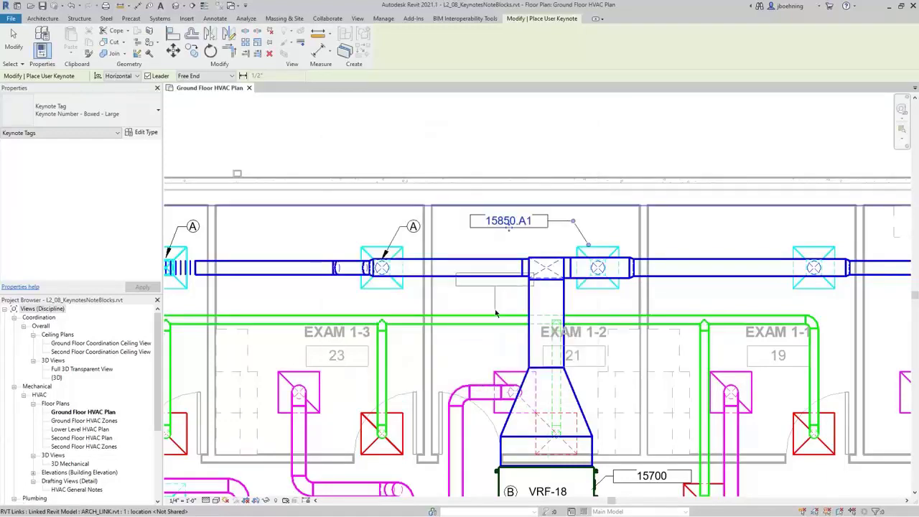
pyautogui.scroll(2, 495, 314)
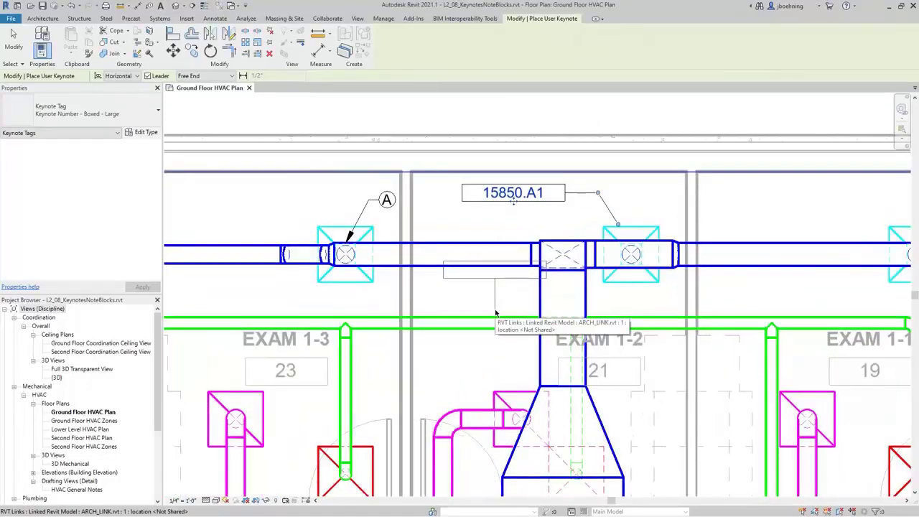
pyautogui.click(14, 48)
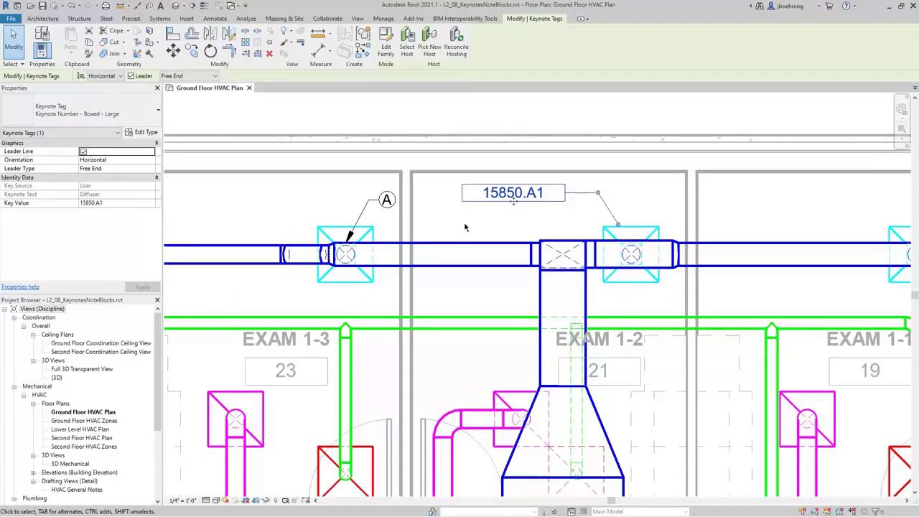
# Inspect the Key Value property of the diffuser's user keynote tag, leaving it unedited
pyautogui.click(119, 206)
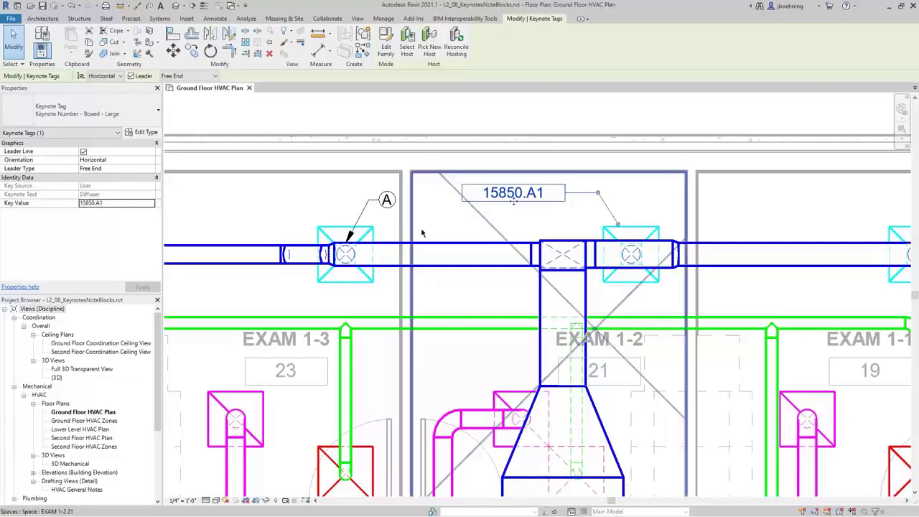
pyautogui.click(461, 230)
pyautogui.scroll(-3, 461, 230)
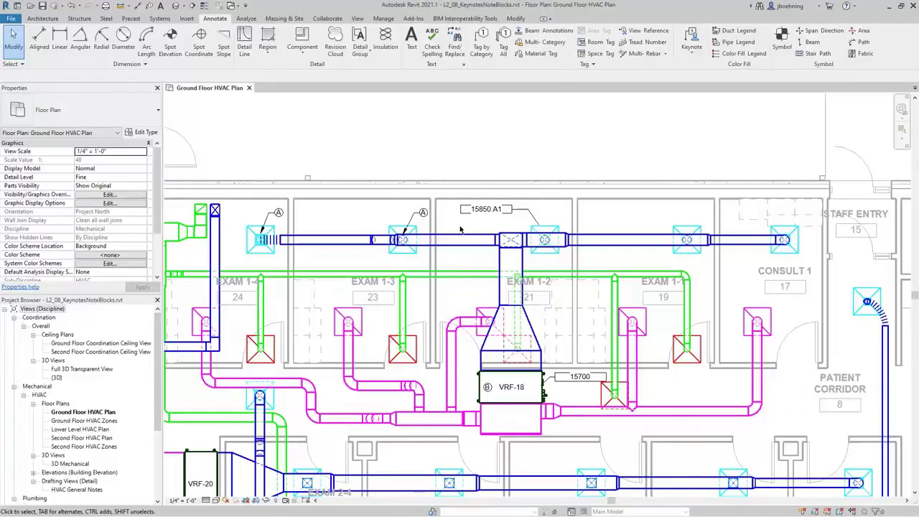
# Create a keynote legend named Keynote Legend with the Key Value and Keynote Text fields, and widen its Keynote Text column to fit
pyautogui.click(359, 19)
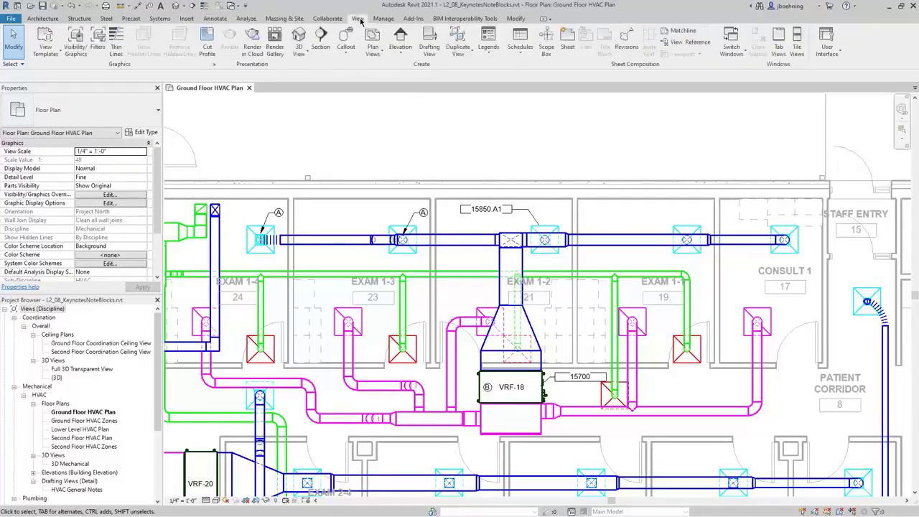
pyautogui.click(491, 57)
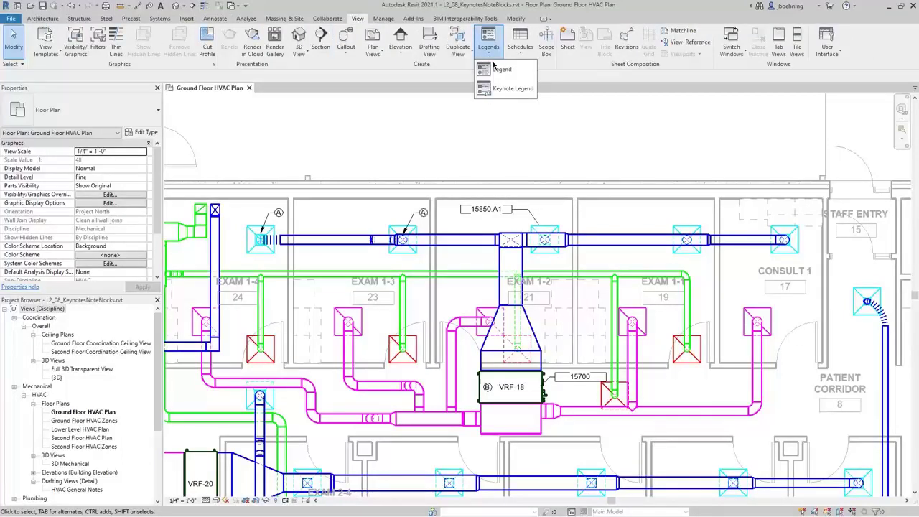
pyautogui.click(507, 91)
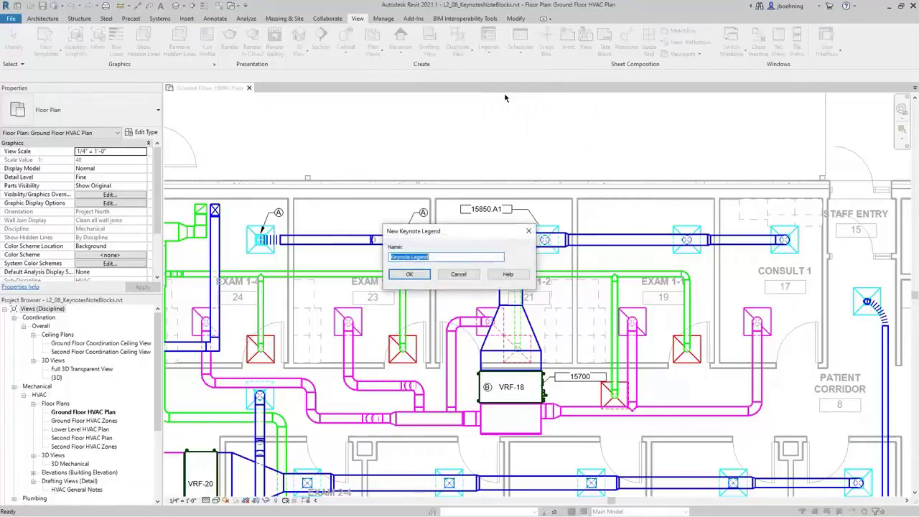
pyautogui.click(410, 274)
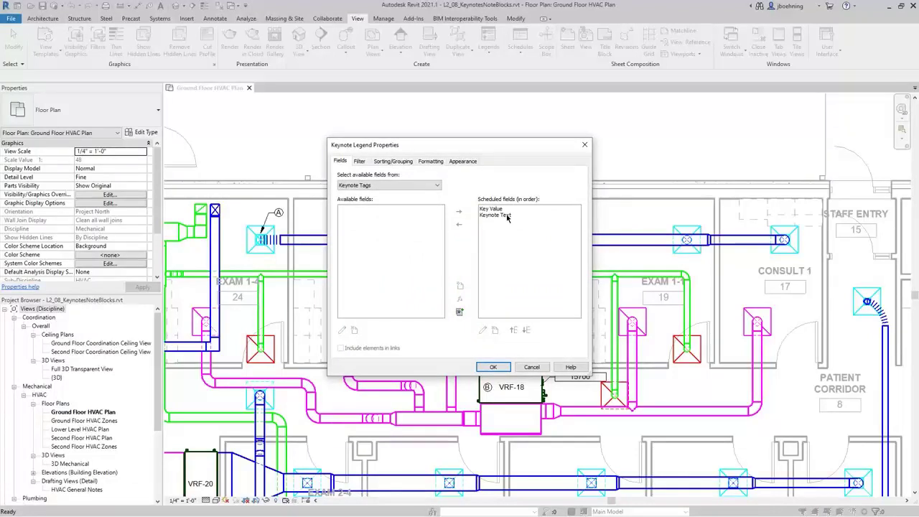
pyautogui.click(495, 367)
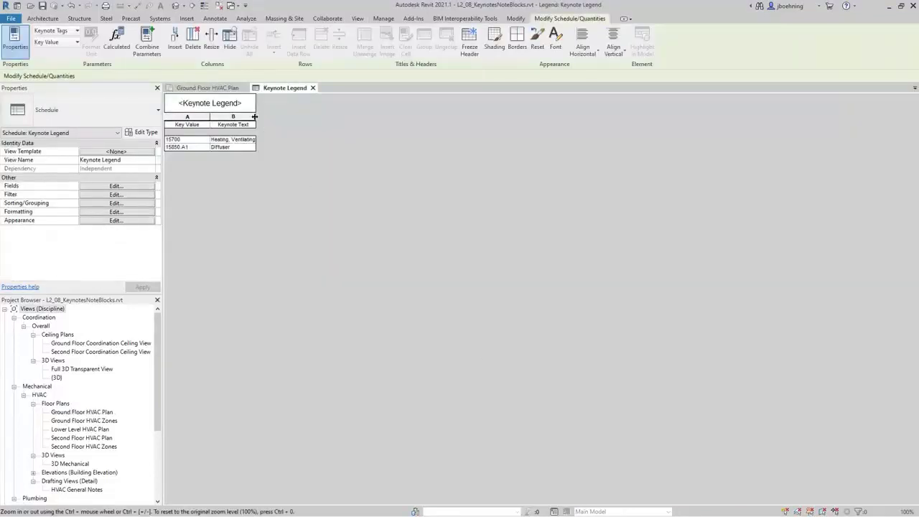
pyautogui.moveTo(254, 117); pyautogui.dragTo(359, 116)
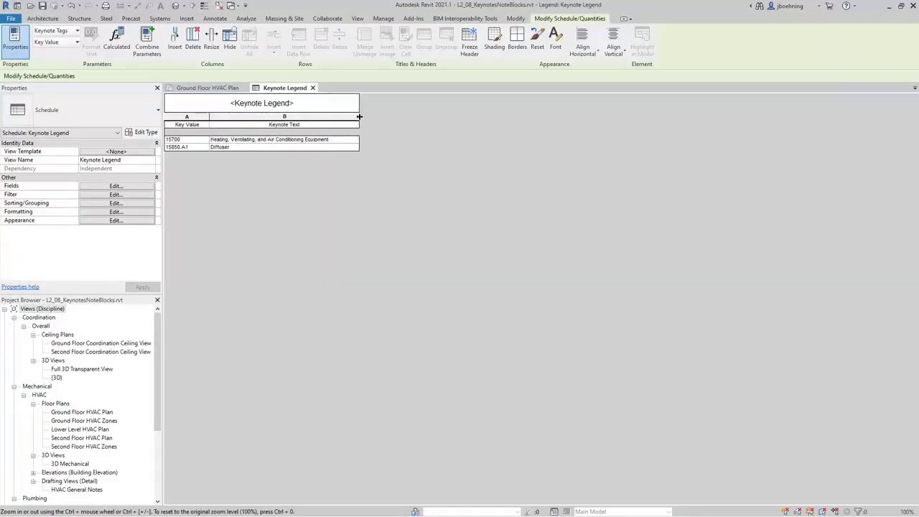
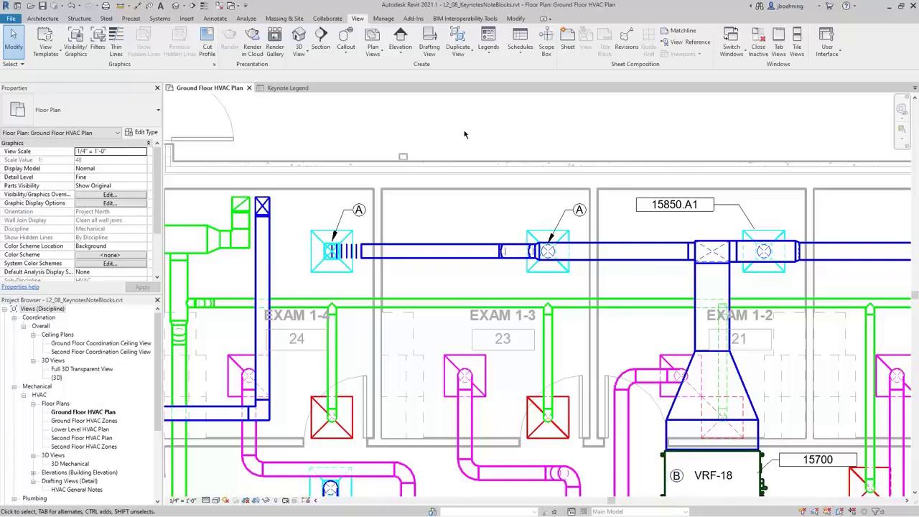
# Create a note block named Note Block for the Generic Annotation family with the Label and Note fields, and widen its Note column
pyautogui.click(526, 58)
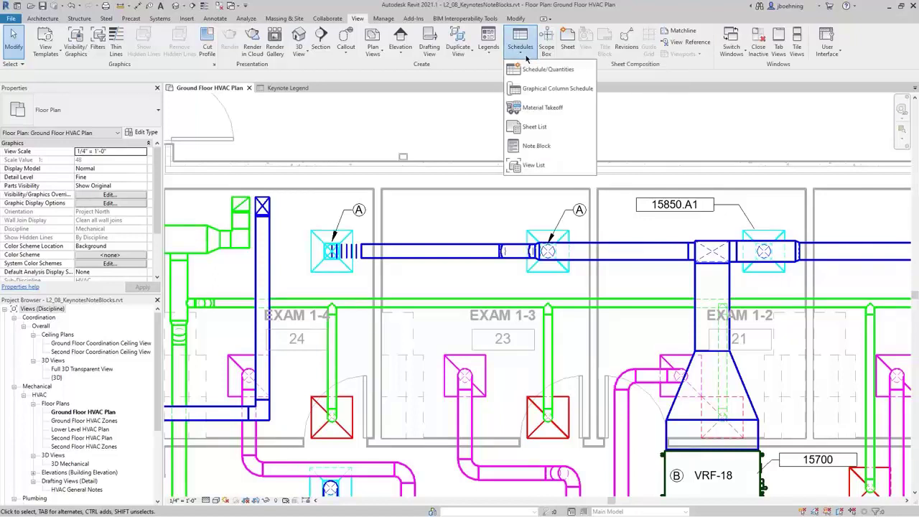
pyautogui.click(553, 145)
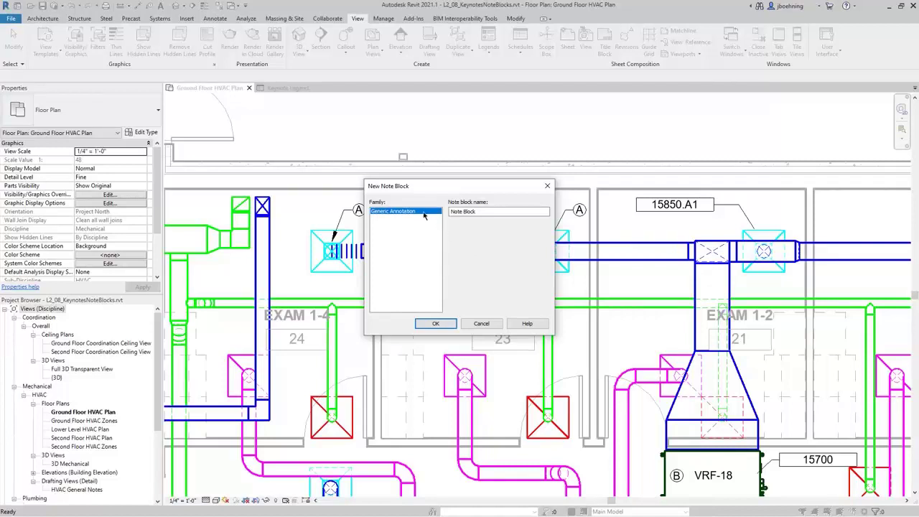
pyautogui.click(447, 324)
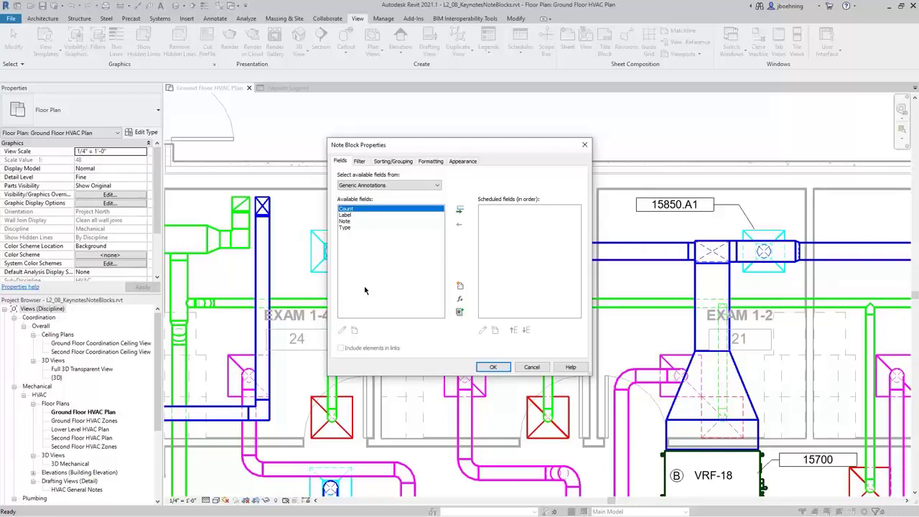
pyautogui.doubleClick(352, 215)
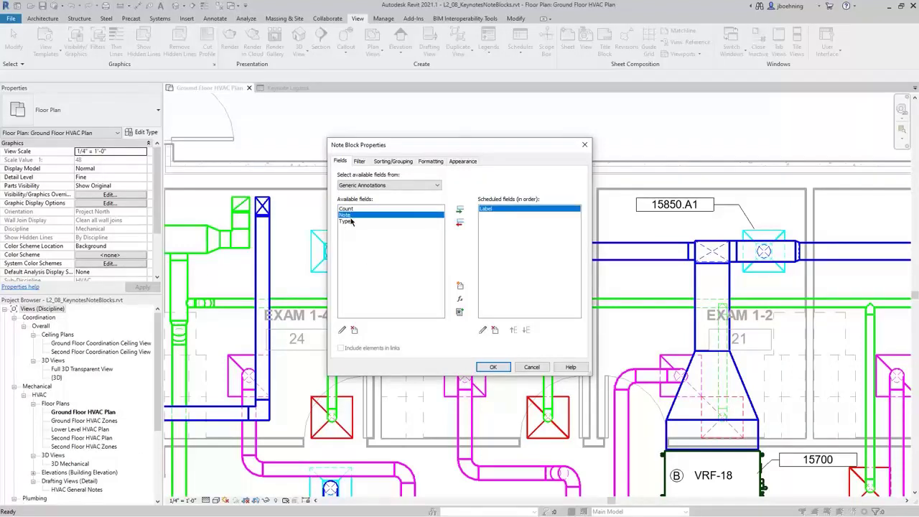
pyautogui.doubleClick(349, 215)
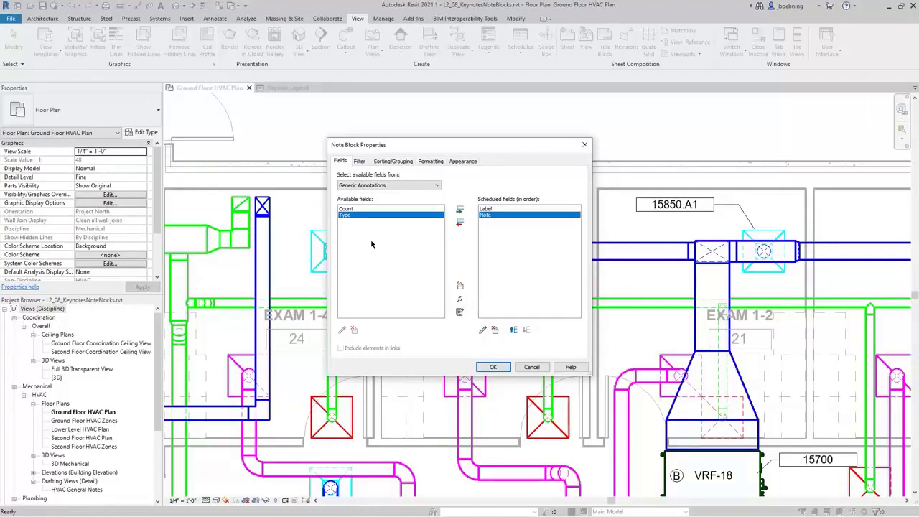
pyautogui.click(492, 367)
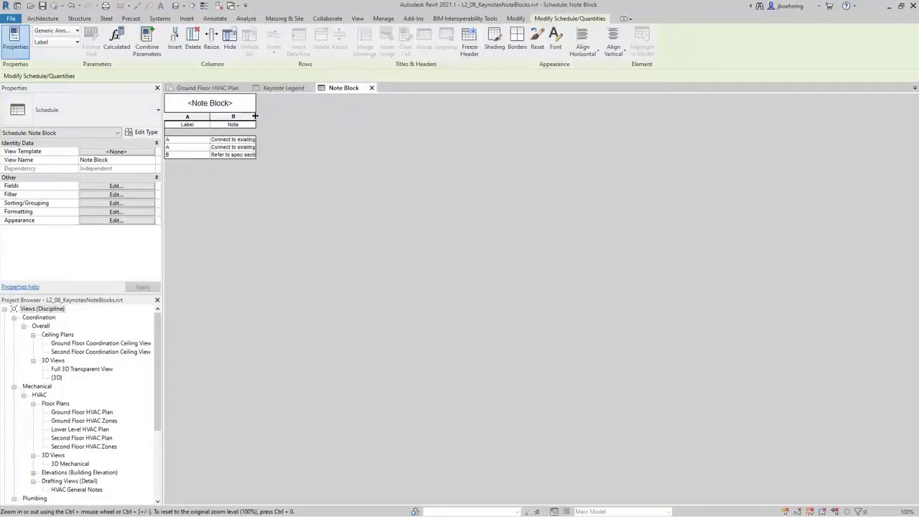
pyautogui.moveTo(255, 116); pyautogui.dragTo(341, 116)
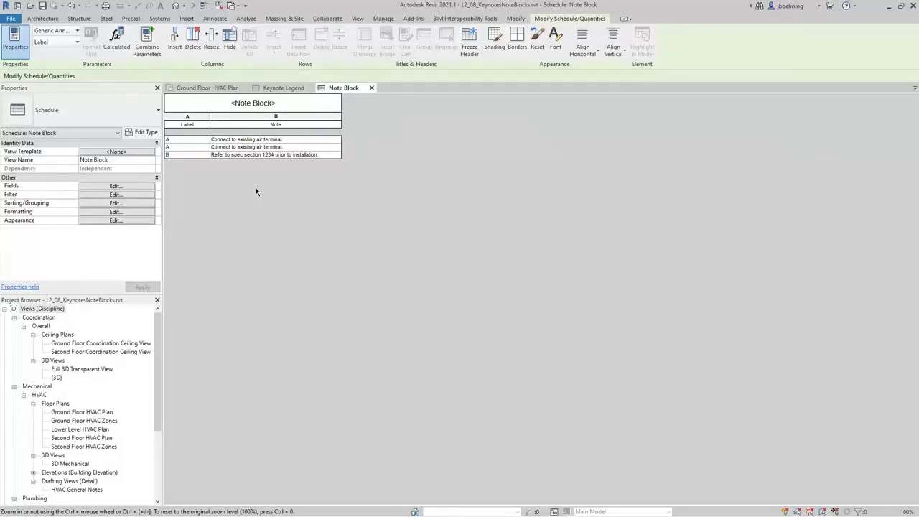
# Sort the note block by Label and turn off itemizing every instance
pyautogui.click(128, 204)
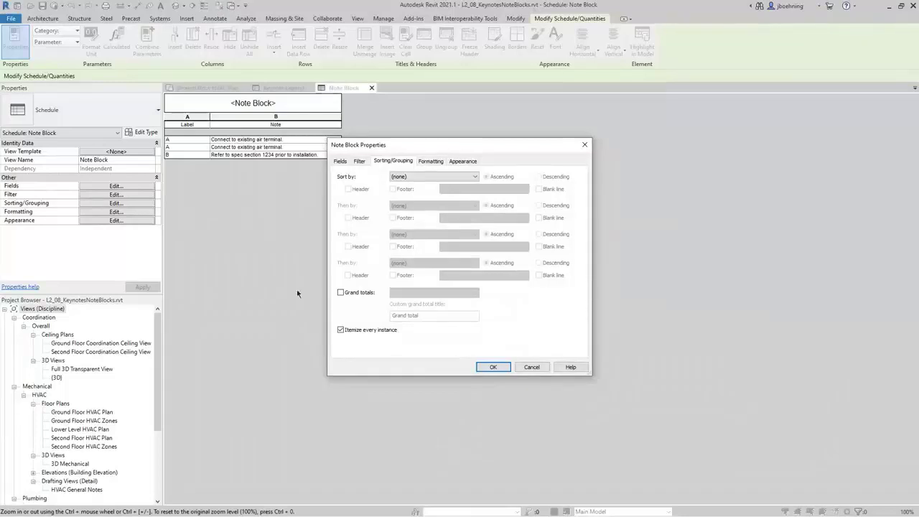
pyautogui.click(341, 331)
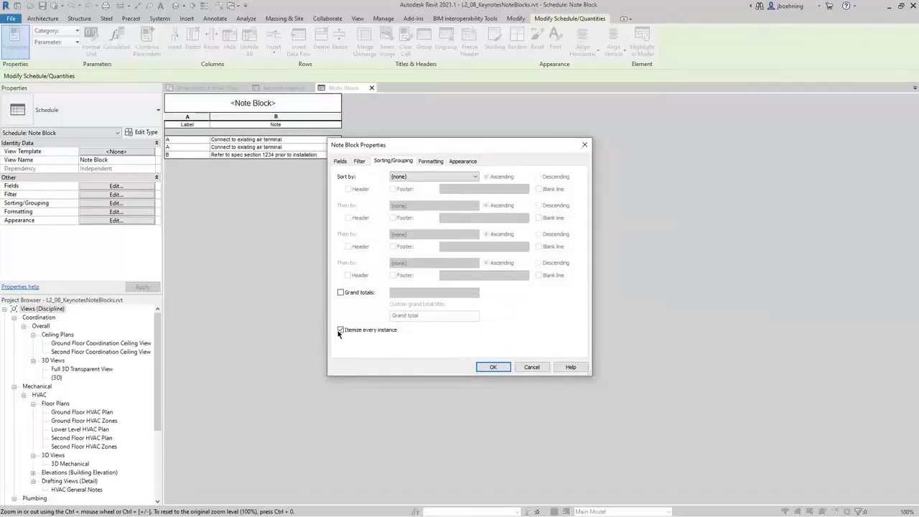
pyautogui.click(432, 178)
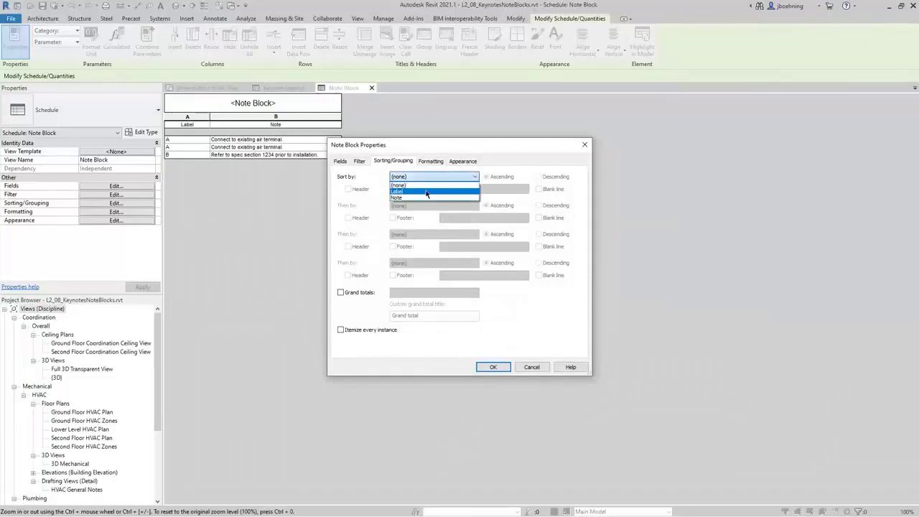
pyautogui.click(429, 192)
pyautogui.click(493, 367)
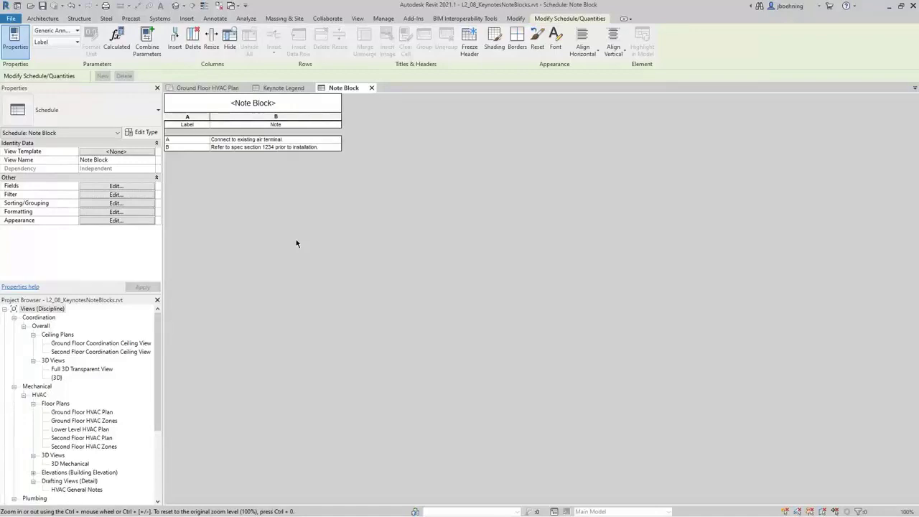
# In the HVAC General Notes drafting view, add a wrapping text note reading General Notes, Note 1, Note 2 and Note 3 on separate lines
pyautogui.doubleClick(95, 490)
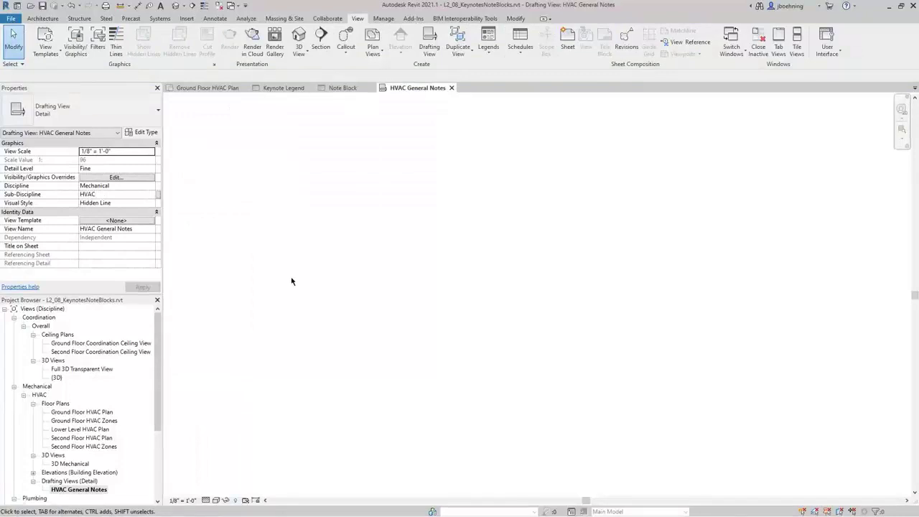
pyautogui.click(215, 19)
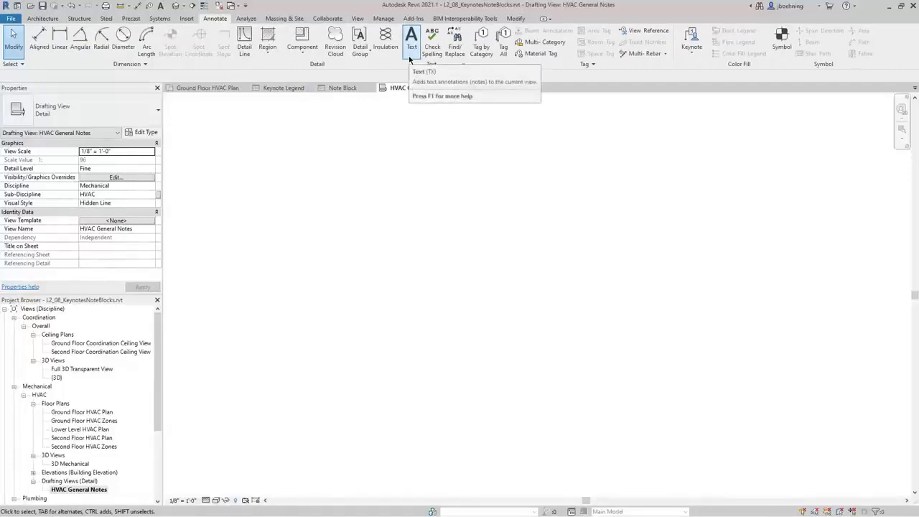
pyautogui.click(411, 58)
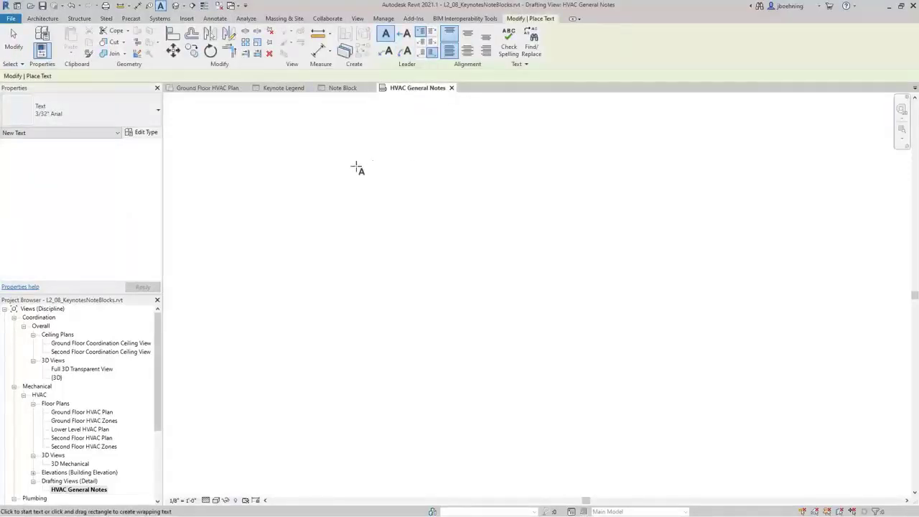
pyautogui.moveTo(355, 167); pyautogui.dragTo(691, 354)
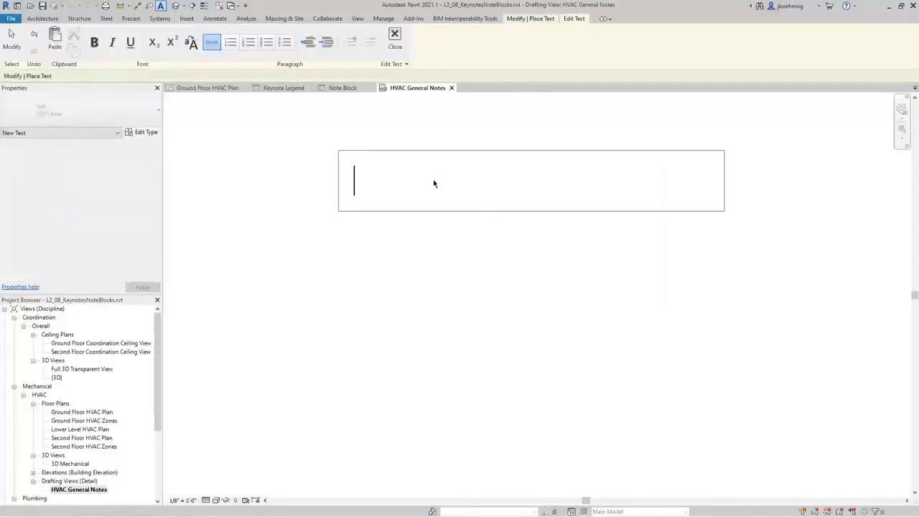
pyautogui.write('General Notes')
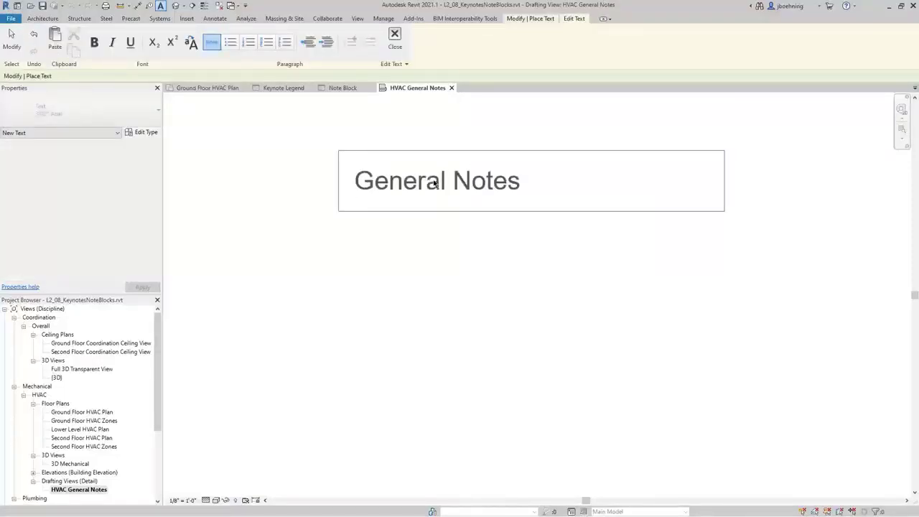
pyautogui.press('Return')
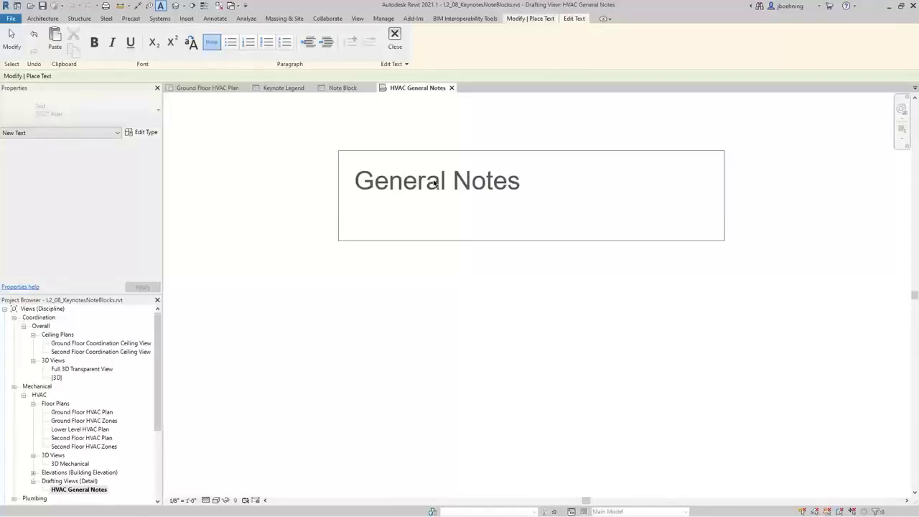
pyautogui.write('Note 1')
pyautogui.press('Return')
pyautogui.write('Note')
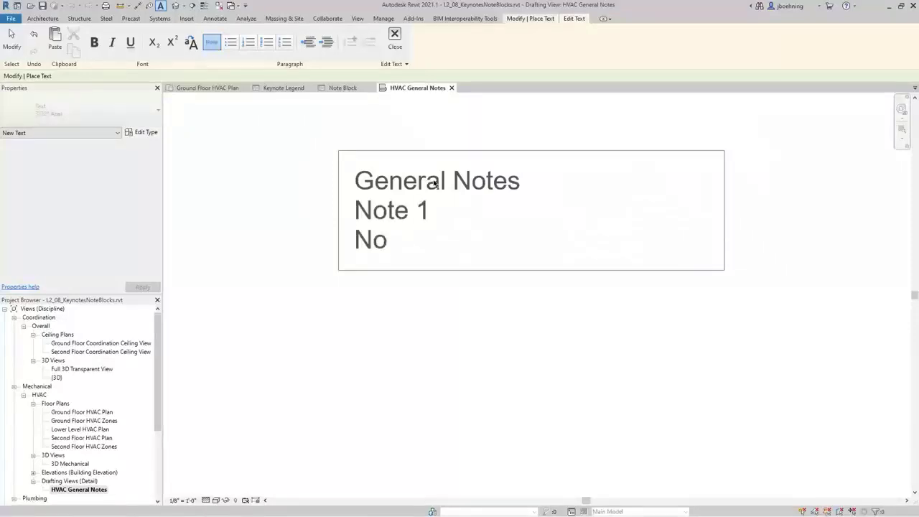
pyautogui.write(' 2')
pyautogui.press('Return')
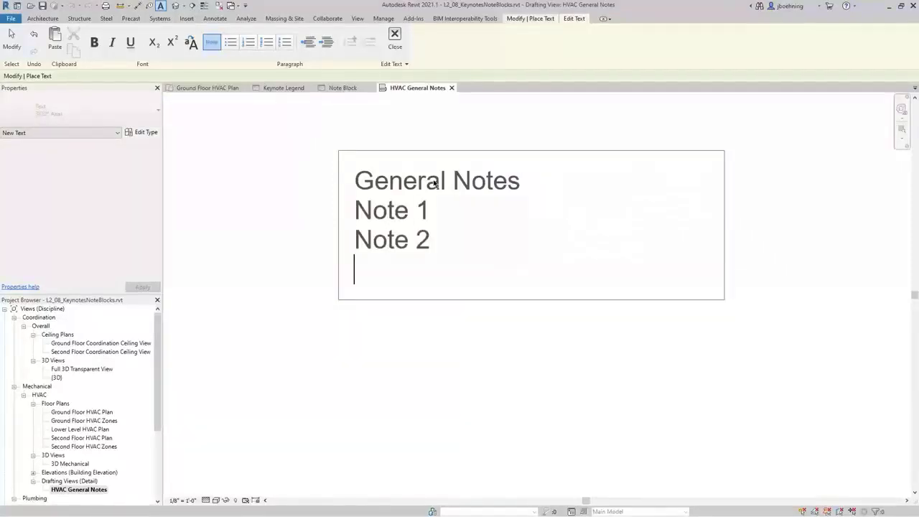
pyautogui.write('Note 3')
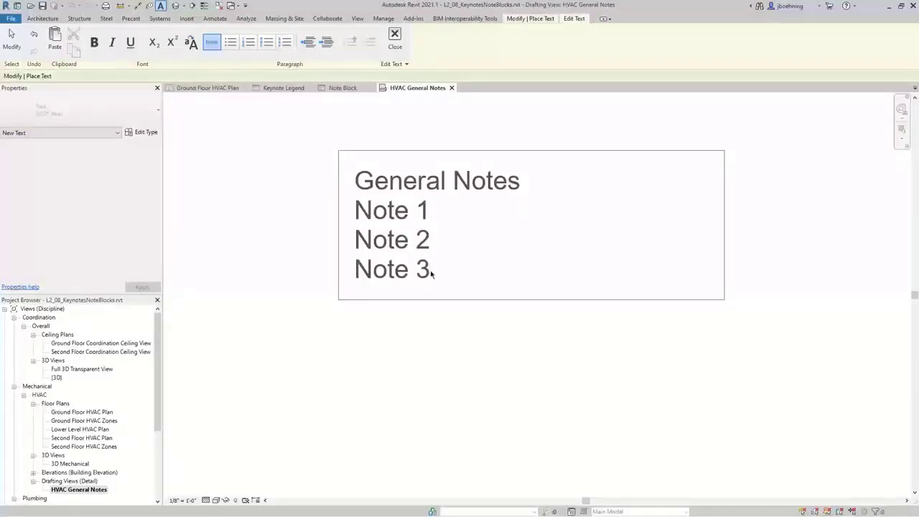
# Format the three note lines as a numbered list, make the General Notes heading bold and underlined, and finish editing the text
pyautogui.moveTo(435, 275); pyautogui.dragTo(356, 210)
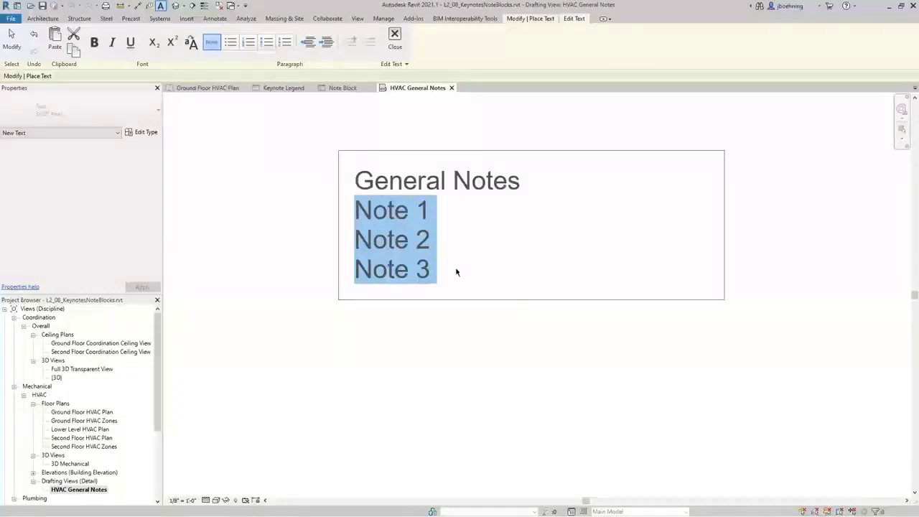
pyautogui.click(250, 48)
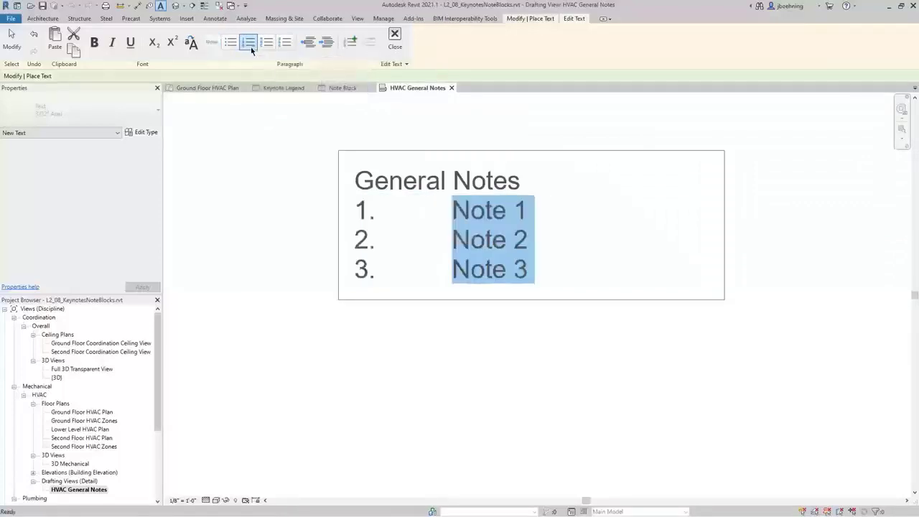
pyautogui.click(391, 188)
pyautogui.moveTo(520, 186); pyautogui.dragTo(358, 181)
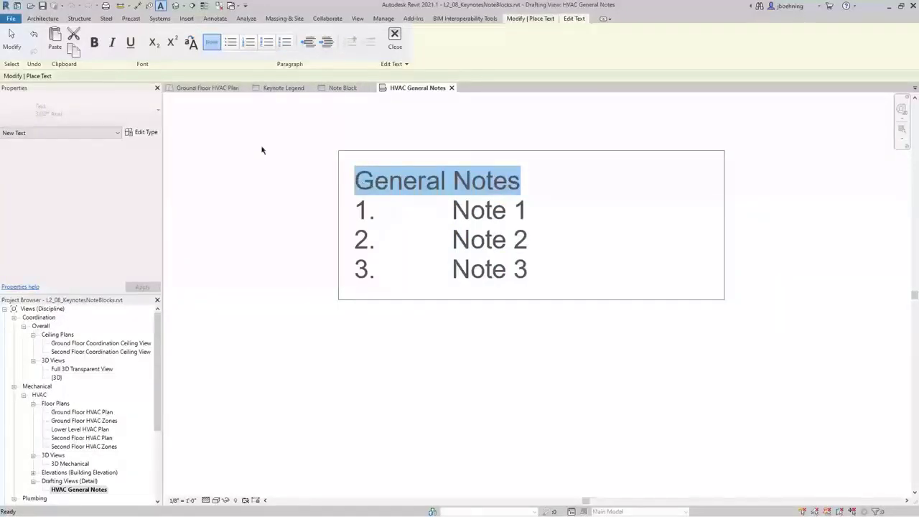
pyautogui.click(94, 43)
pyautogui.click(128, 44)
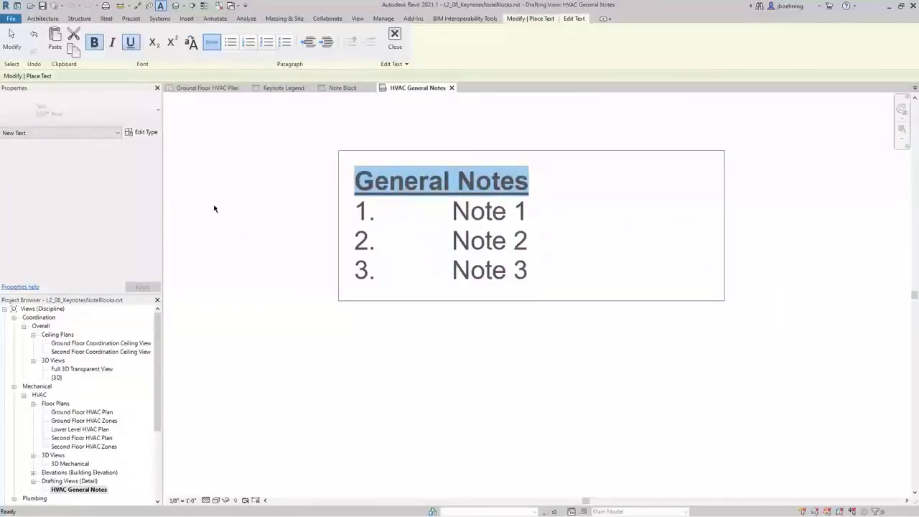
pyautogui.click(282, 270)
pyautogui.scroll(-2, 282, 270)
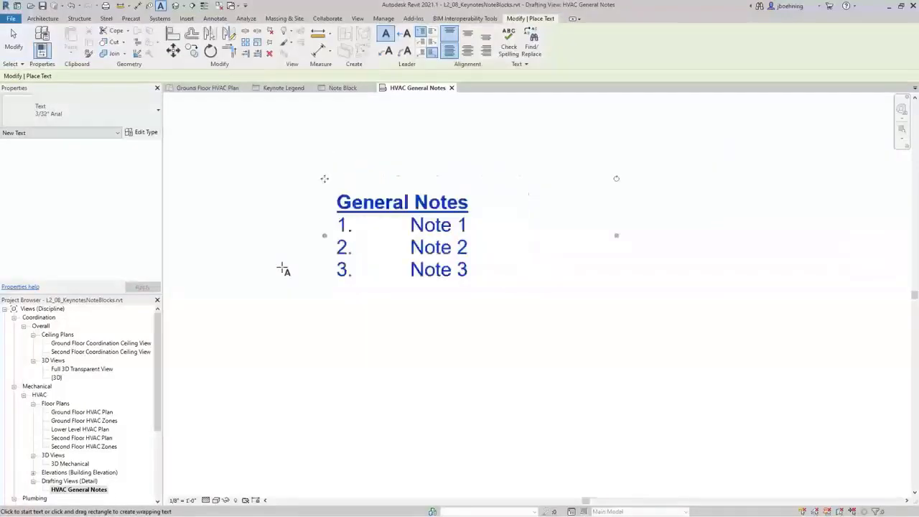